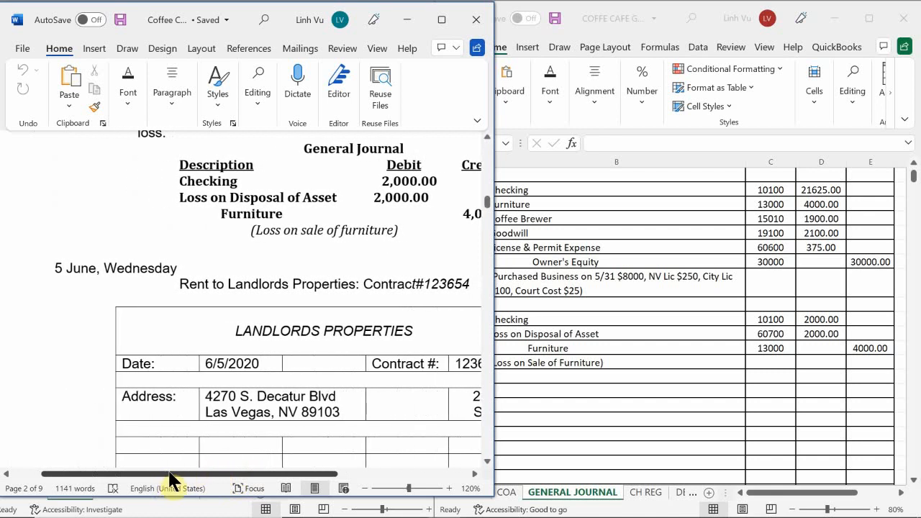
# Examine the Landlords Properties rent contract for 5 June in the Coffee Café document, including its date, address and area.
pyautogui.moveTo(167, 473); pyautogui.dragTo(440, 455)
pyautogui.moveTo(273, 508); pyautogui.dragTo(281, 508)
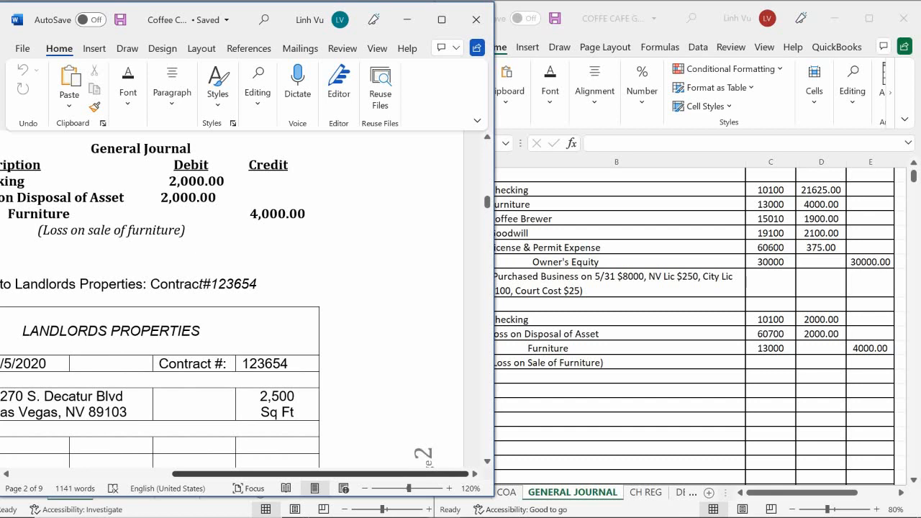
pyautogui.moveTo(284, 509); pyautogui.dragTo(235, 507)
pyautogui.scroll(-1, 286, 444)
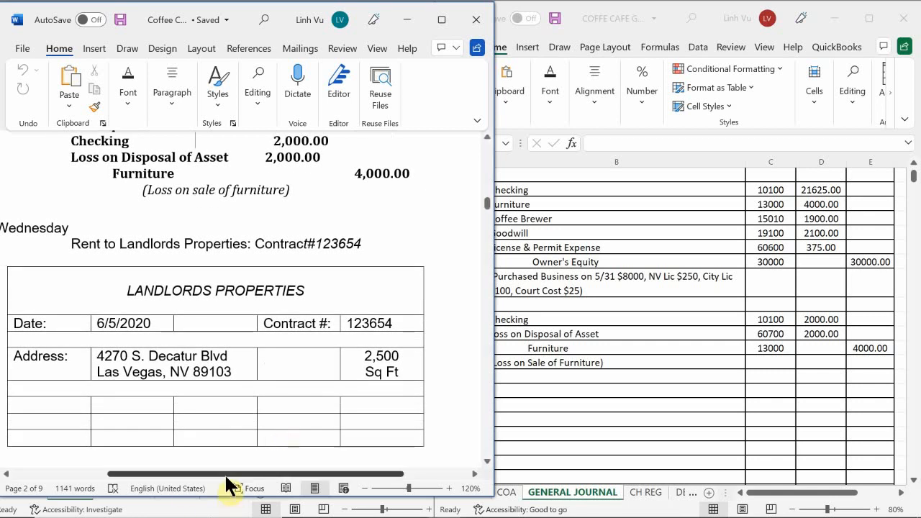
pyautogui.moveTo(224, 473); pyautogui.dragTo(238, 504)
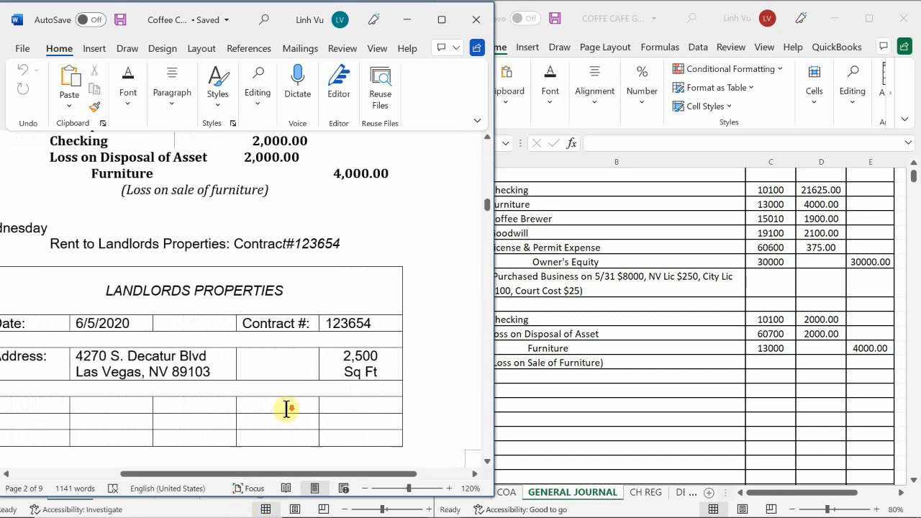
pyautogui.scroll(-2, 285, 411)
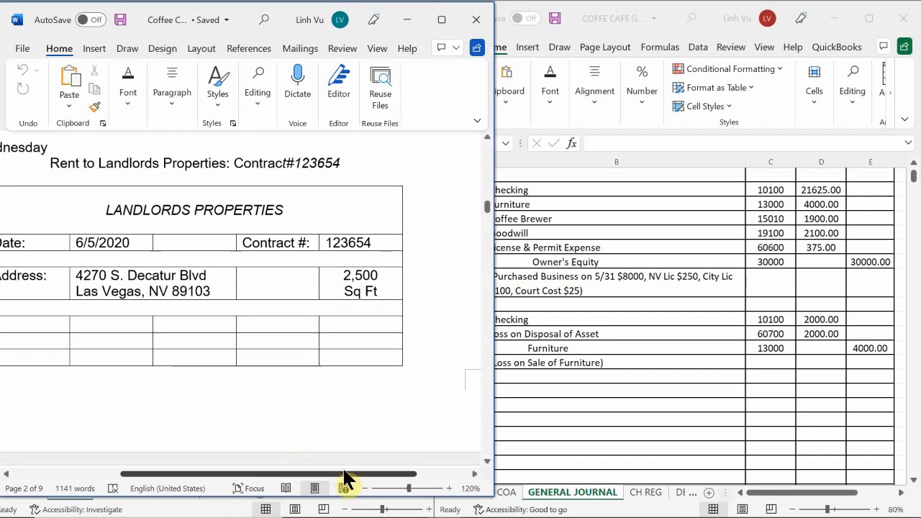
pyautogui.moveTo(342, 466); pyautogui.dragTo(245, 467)
# Read the four-month rent and deposit amounts and the full general journal entry beneath them.
pyautogui.scroll(-10, 367, 389)
pyautogui.scroll(-4, 366, 389)
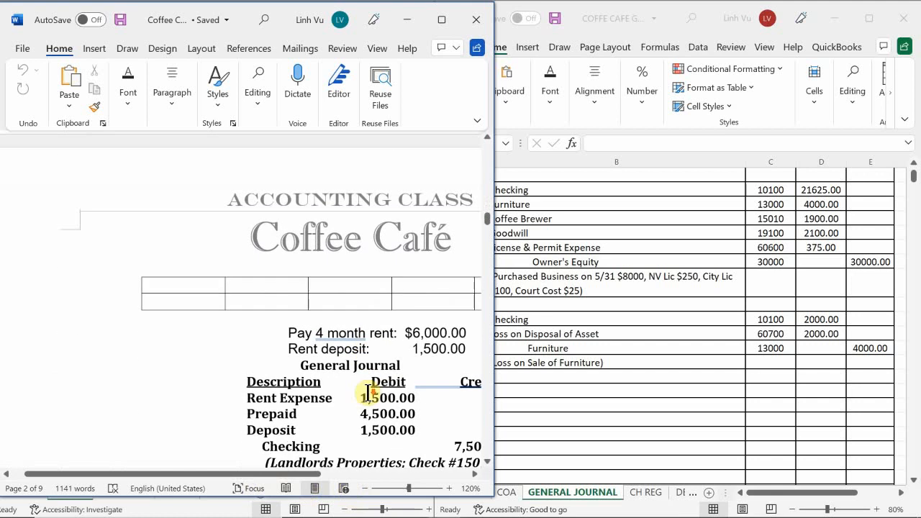
pyautogui.scroll(1, 368, 393)
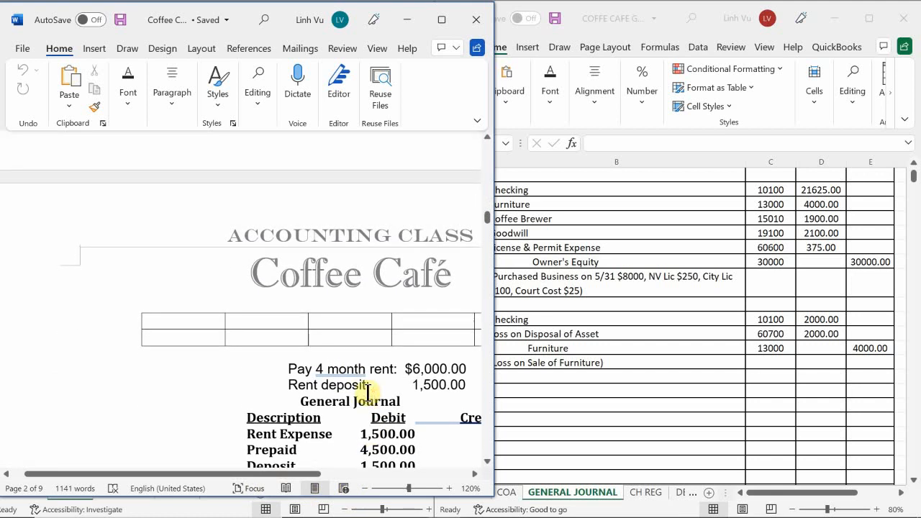
pyautogui.scroll(-2, 370, 372)
pyautogui.scroll(2, 370, 374)
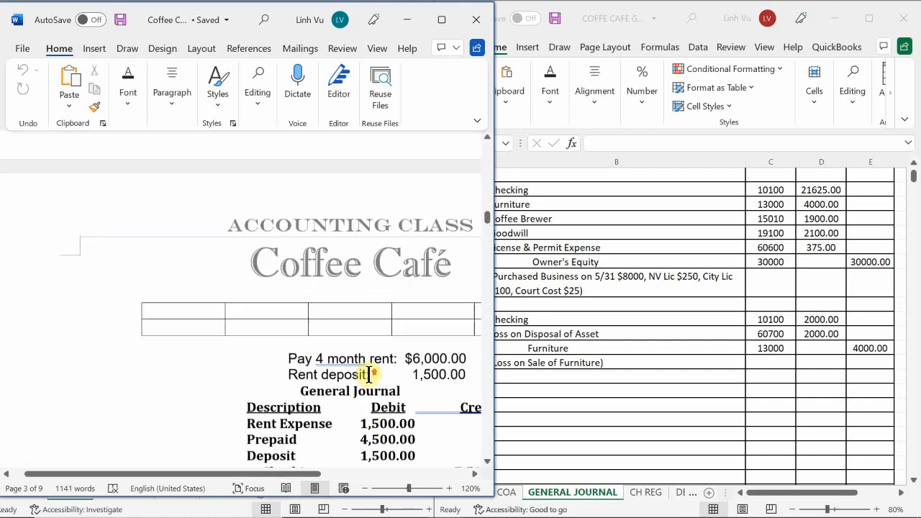
pyautogui.scroll(1, 369, 374)
pyautogui.scroll(-1, 369, 374)
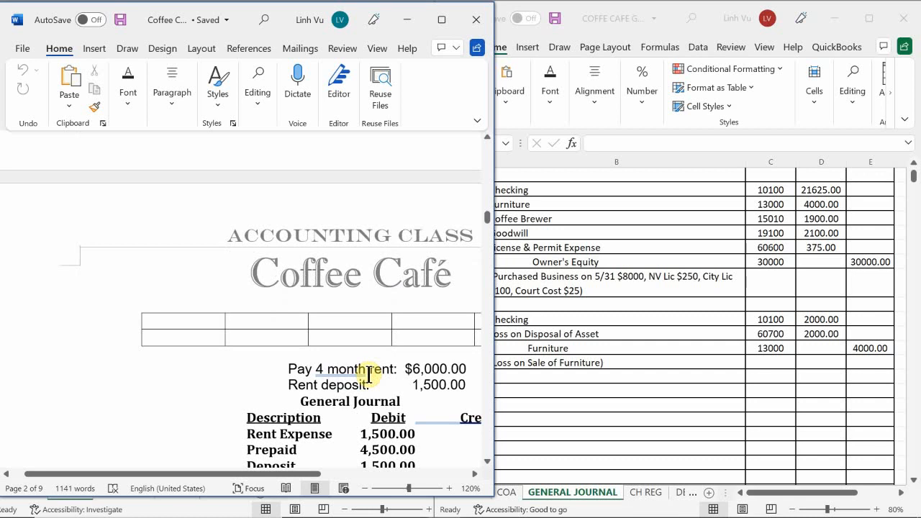
pyautogui.scroll(-1, 369, 374)
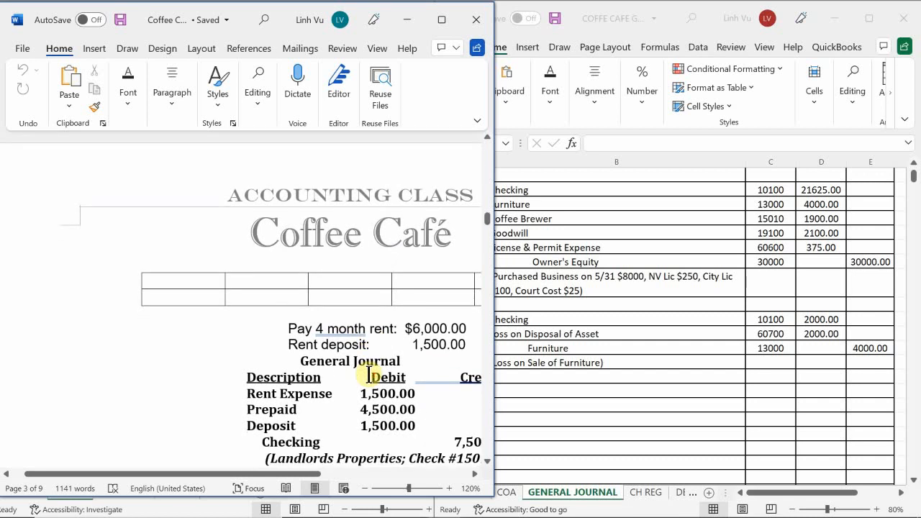
pyautogui.moveTo(276, 474); pyautogui.dragTo(368, 517)
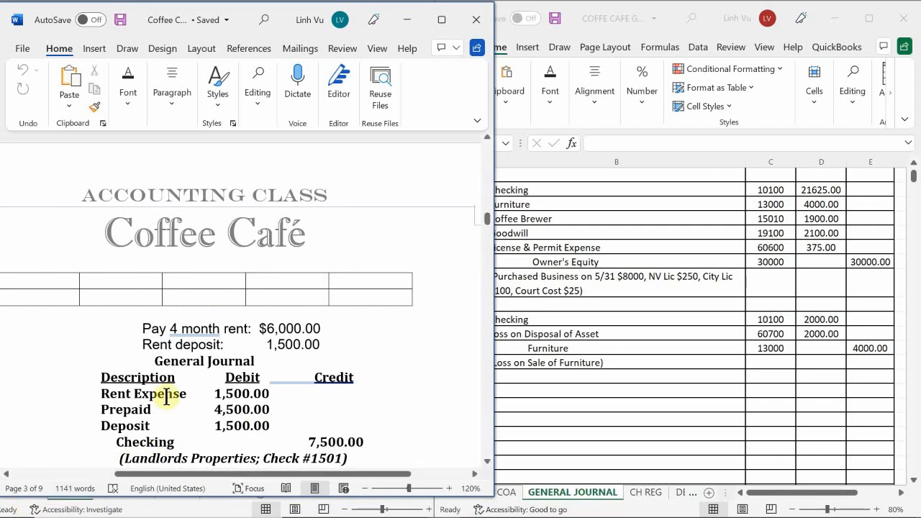
# Check the Landlords Properties contract against the rent journal entry and its check memo.
pyautogui.scroll(8, 206, 389)
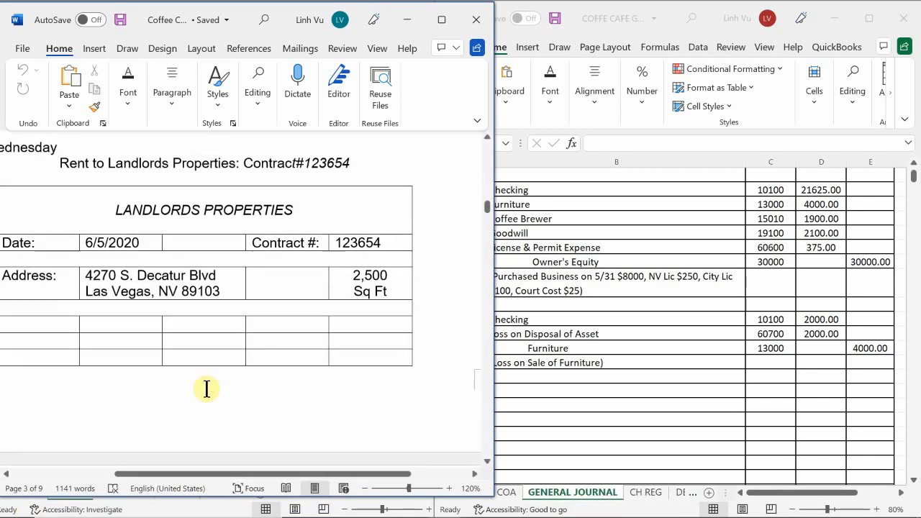
pyautogui.scroll(-5, 207, 389)
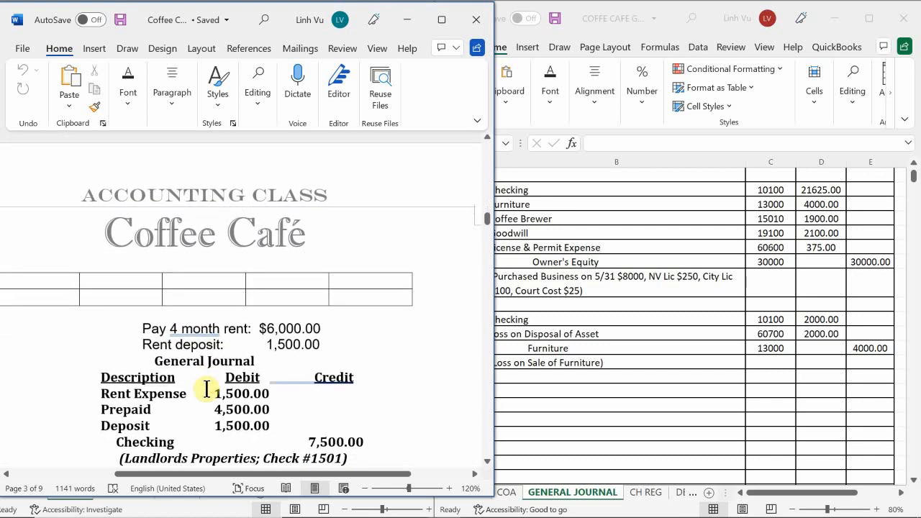
pyautogui.scroll(-1, 207, 388)
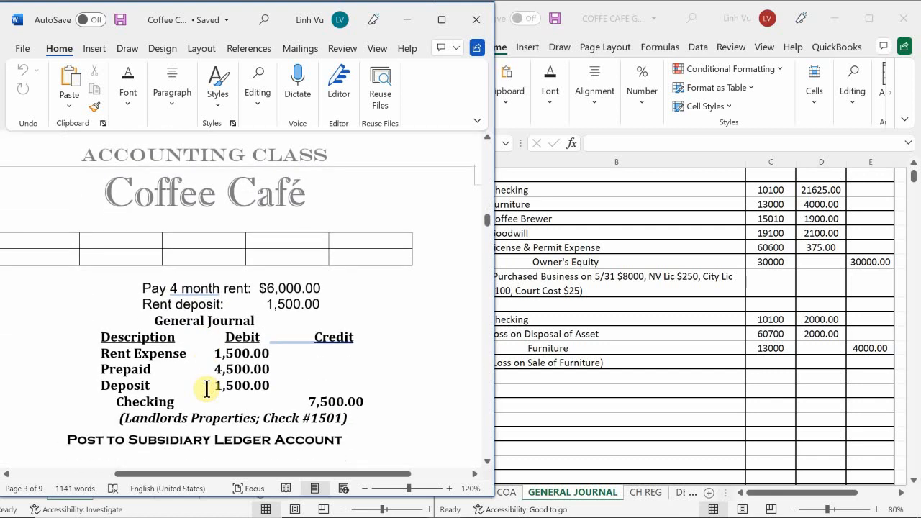
pyautogui.scroll(1, 206, 389)
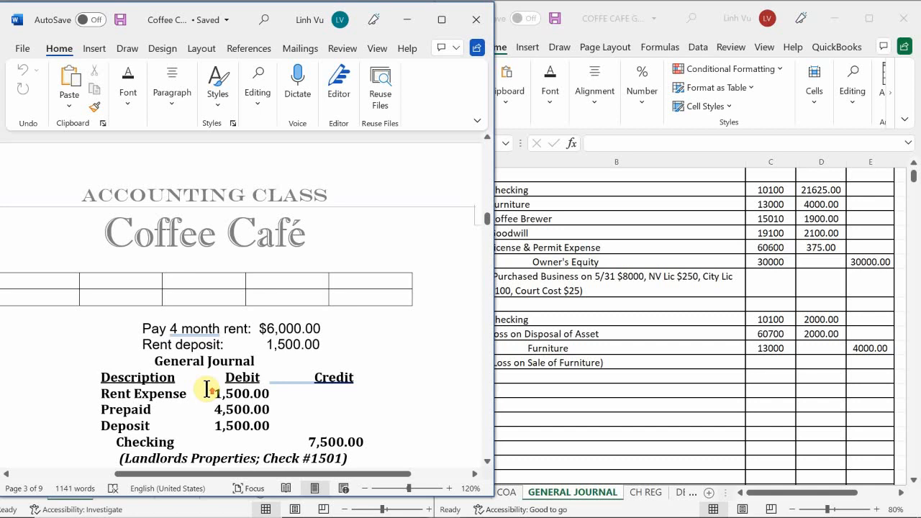
pyautogui.scroll(1, 207, 388)
pyautogui.scroll(1, 207, 388)
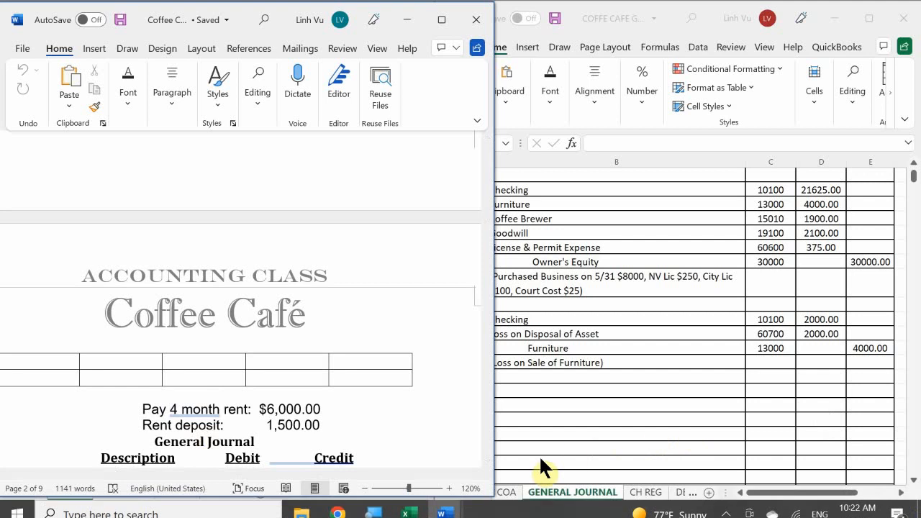
# Switch to the Excel workbook and look up the Rent Expense account in the chart of accounts' operating expenses.
pyautogui.click(508, 496)
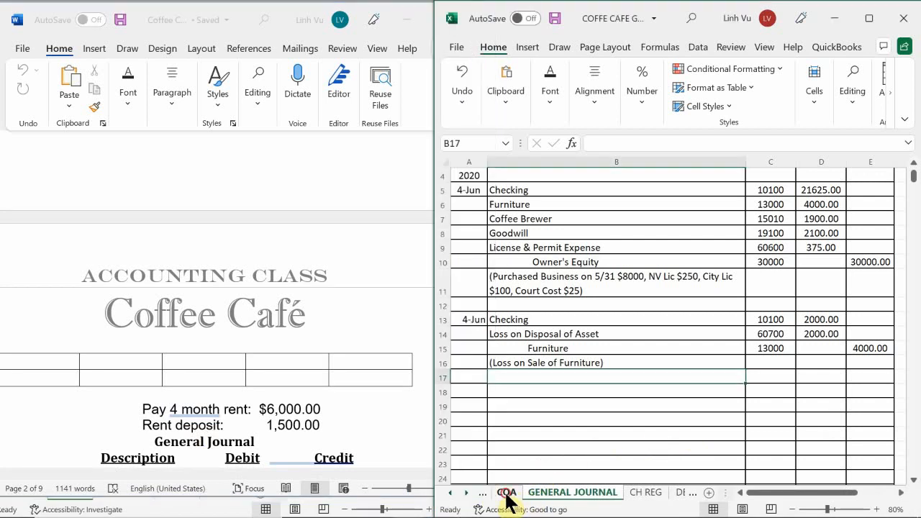
pyautogui.click(507, 494)
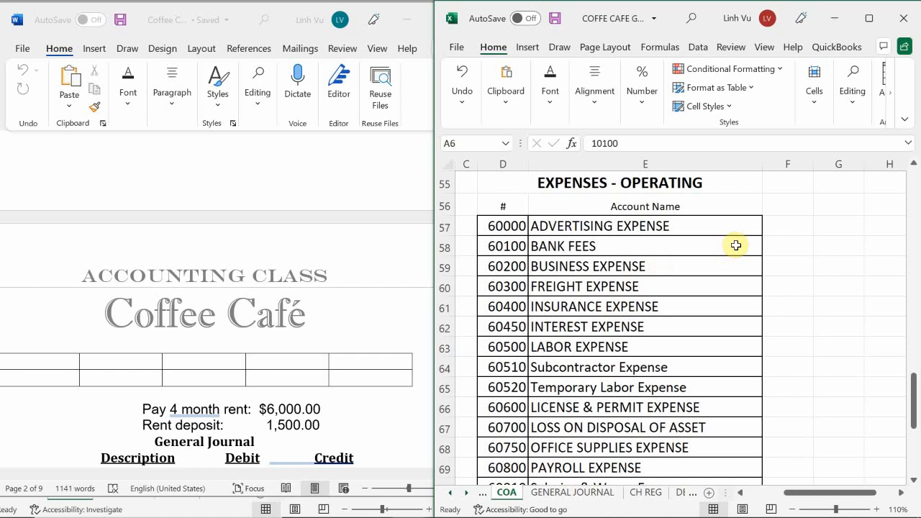
pyautogui.scroll(-1, 734, 243)
pyautogui.scroll(-11, 734, 243)
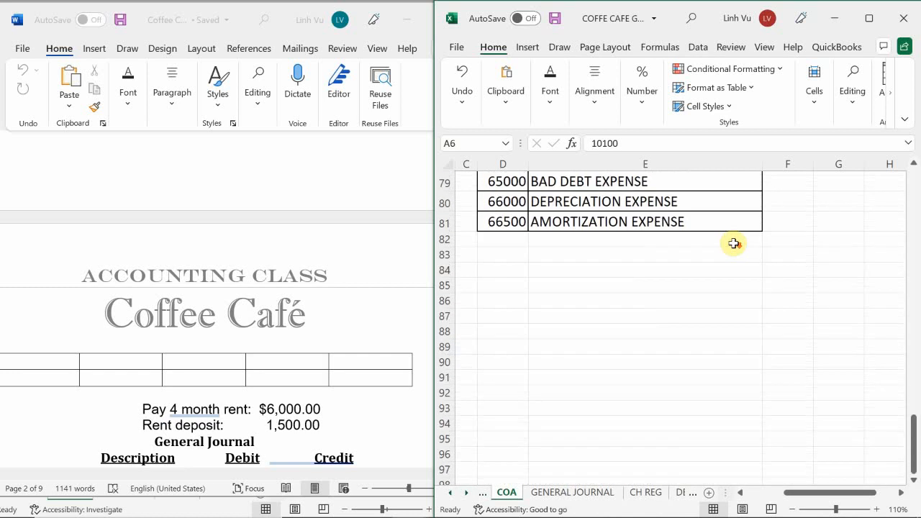
pyautogui.scroll(10, 733, 242)
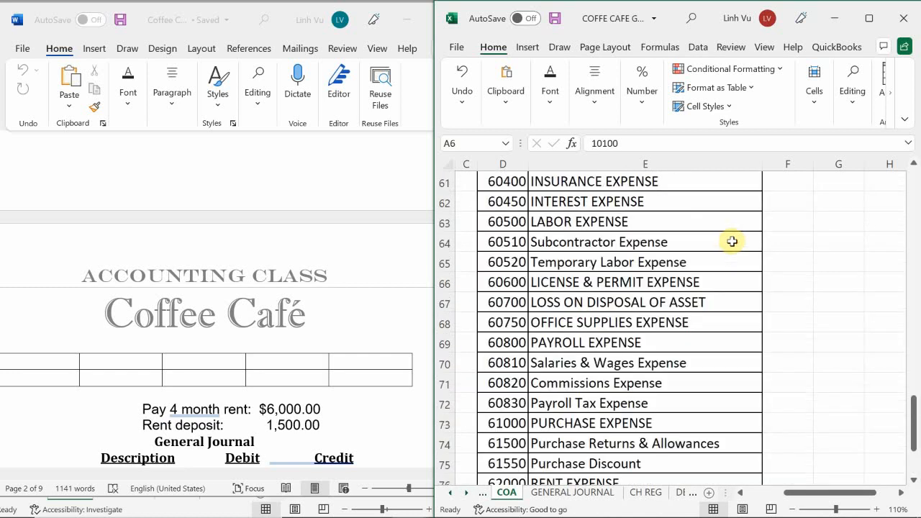
pyautogui.scroll(-1, 646, 308)
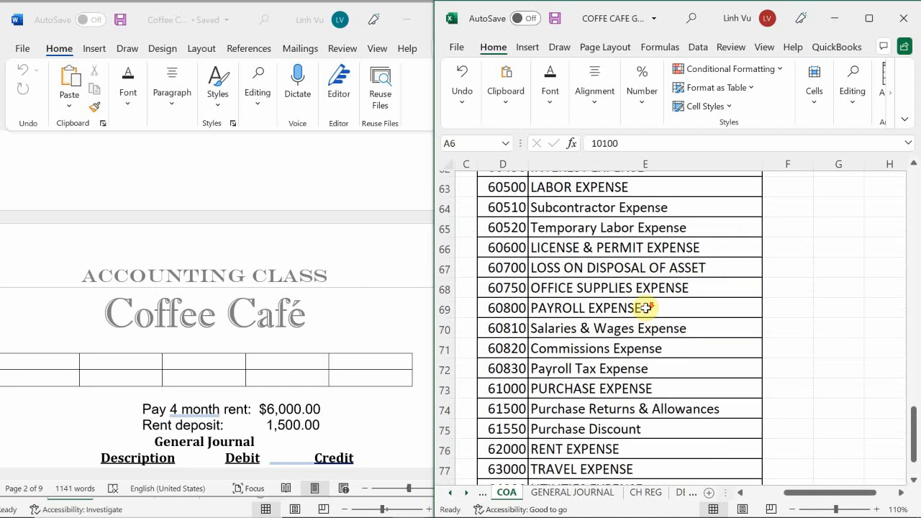
pyautogui.scroll(-1, 646, 308)
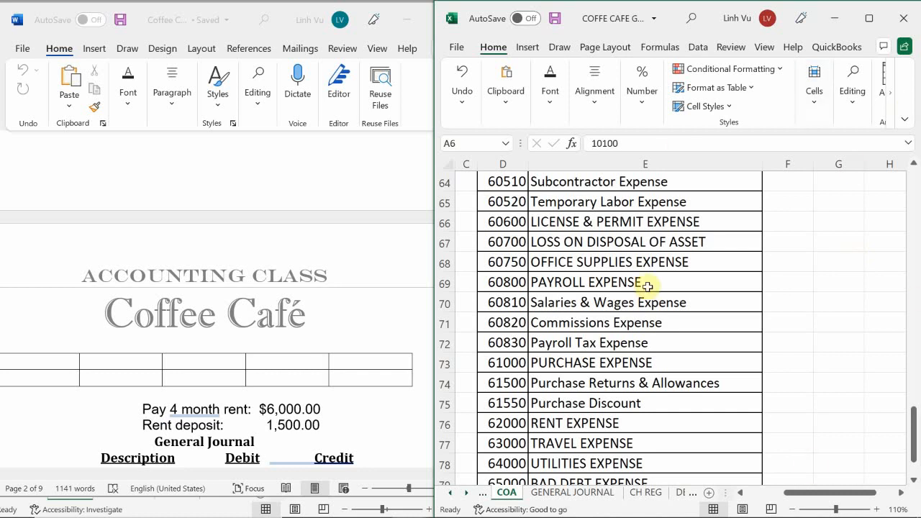
# Look up the Prepaid Accounts and Deposits account numbers in the chart of accounts' assets section.
pyautogui.scroll(11, 659, 273)
pyautogui.scroll(10, 664, 261)
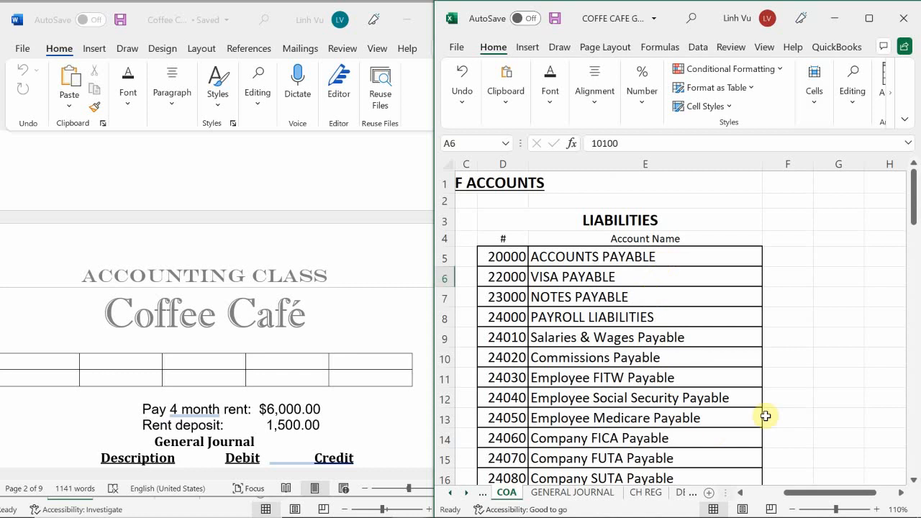
pyautogui.moveTo(829, 494); pyautogui.dragTo(788, 494)
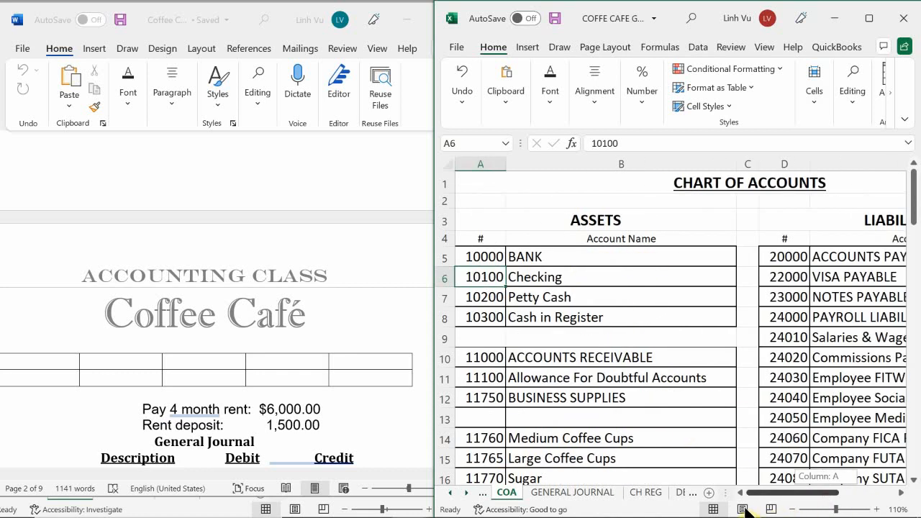
pyautogui.scroll(-6, 727, 345)
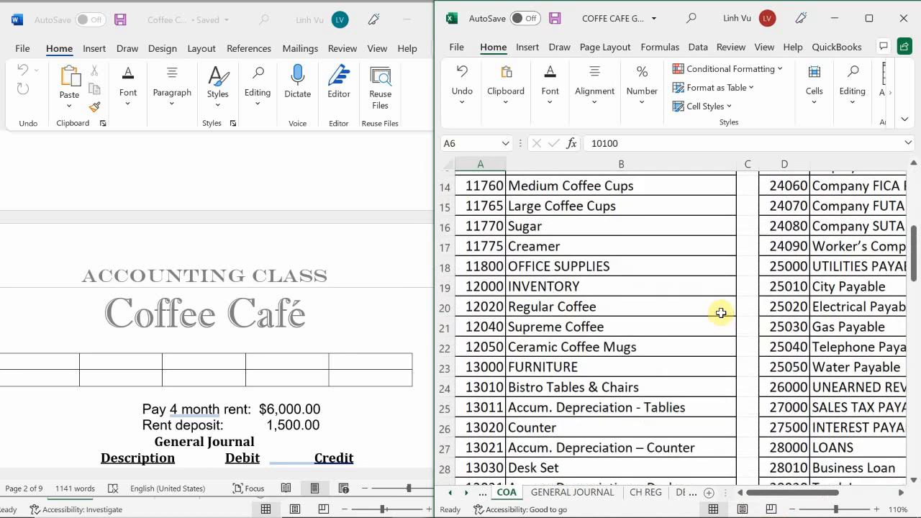
pyautogui.scroll(-4, 721, 314)
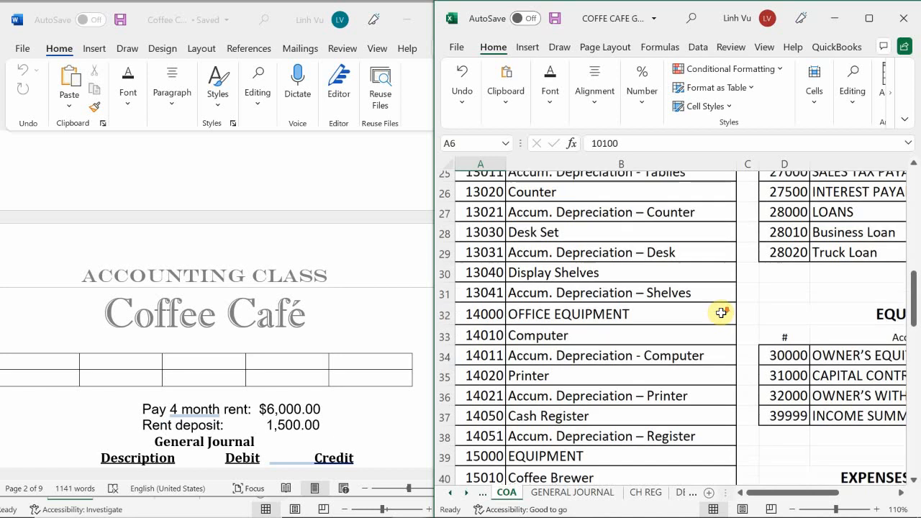
pyautogui.scroll(-3, 722, 313)
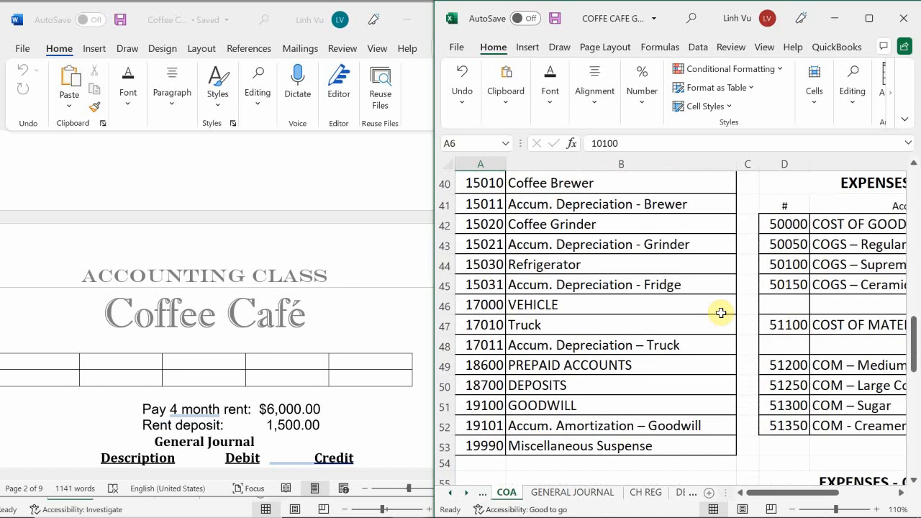
pyautogui.scroll(-1, 721, 313)
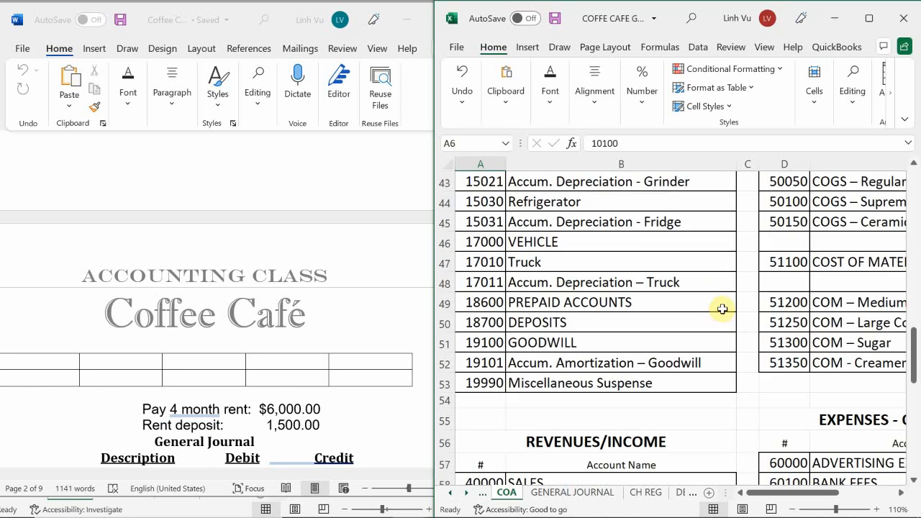
pyautogui.scroll(1, 723, 310)
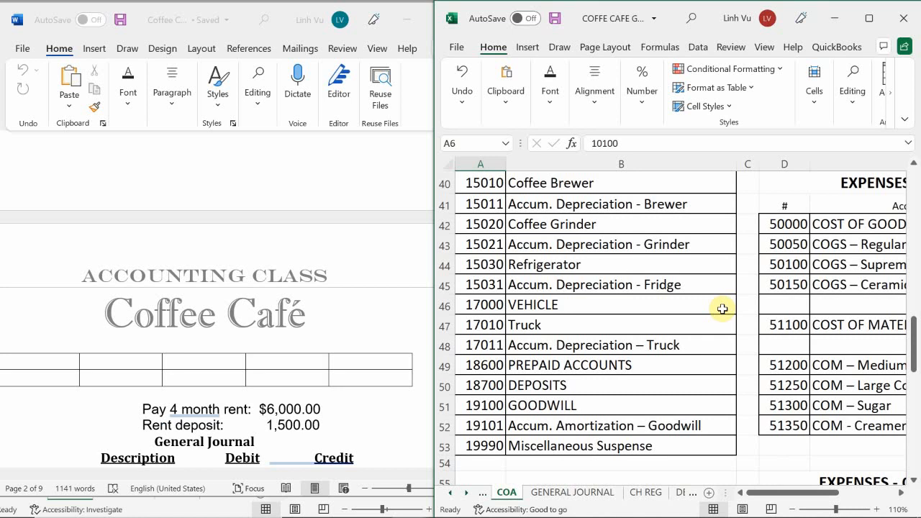
# Return to the Word document and review how the four-month rent payment is split in the journal entry.
pyautogui.click(205, 416)
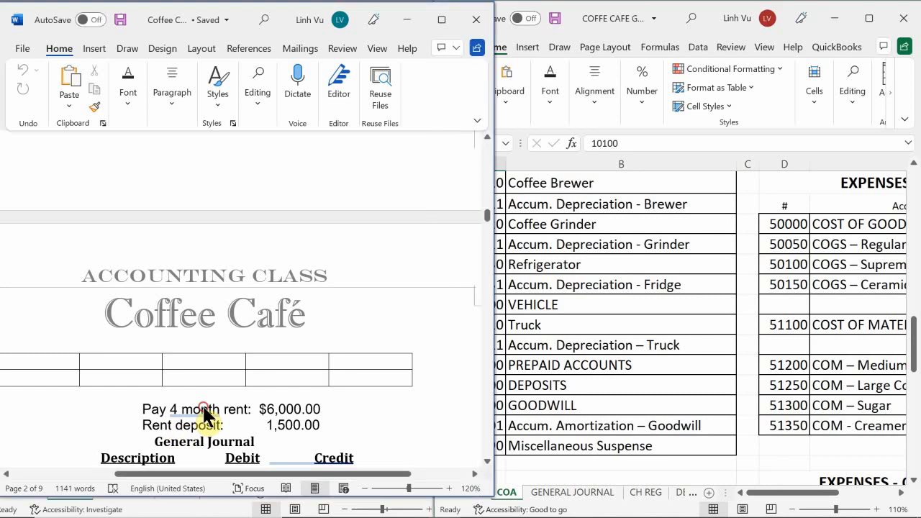
pyautogui.scroll(-2, 205, 408)
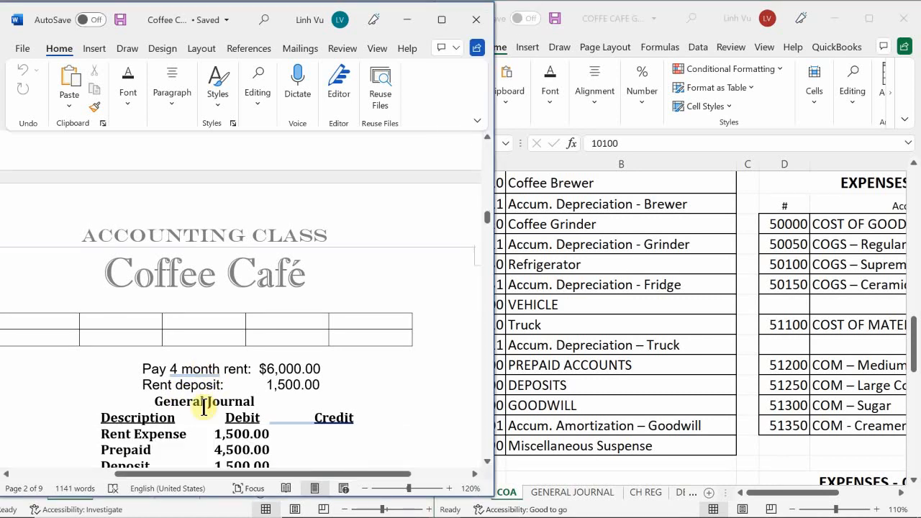
pyautogui.scroll(-1, 206, 405)
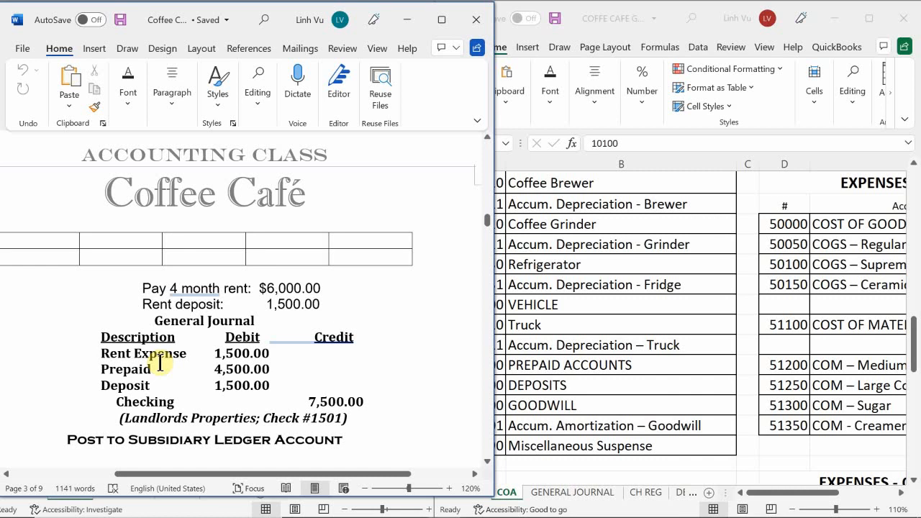
pyautogui.scroll(-1, 160, 363)
pyautogui.scroll(2, 160, 363)
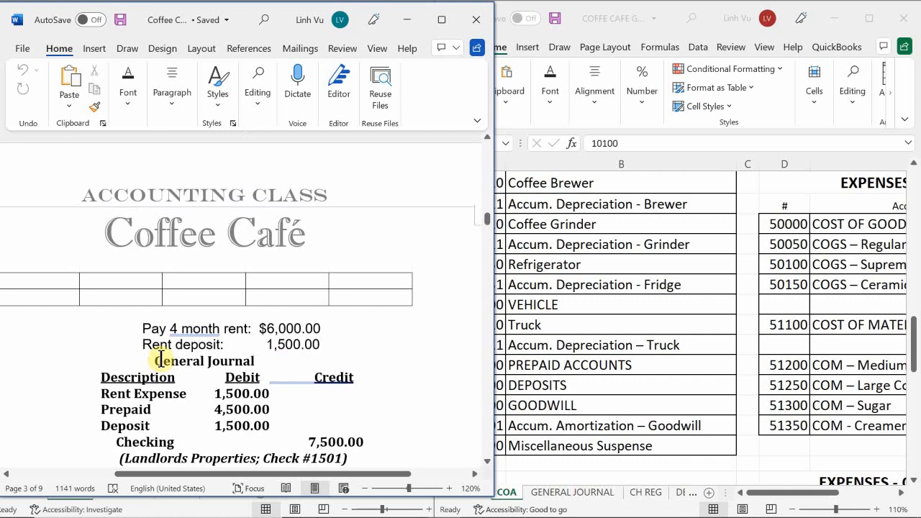
pyautogui.moveTo(169, 328); pyautogui.dragTo(221, 325)
pyautogui.click(225, 326)
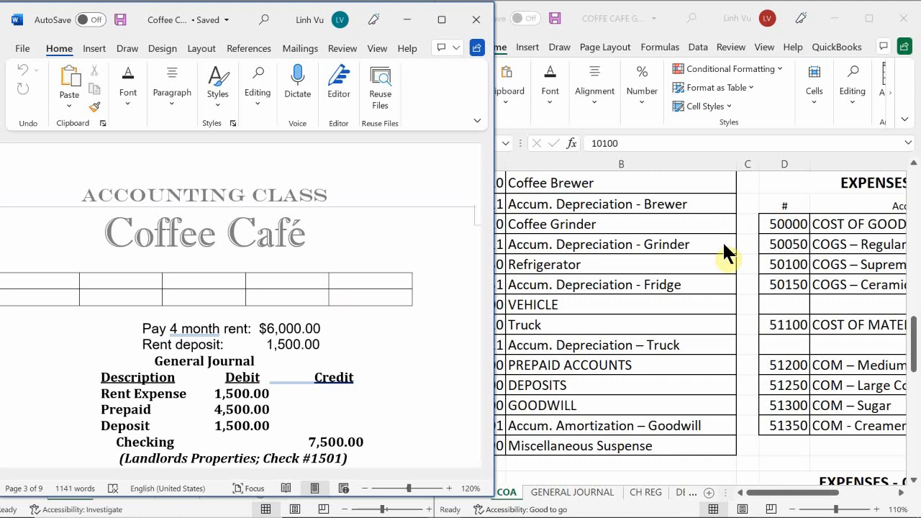
# Go back to the Excel chart of accounts and find the Rent Expense account number again.
pyautogui.click(751, 417)
pyautogui.scroll(-14, 754, 417)
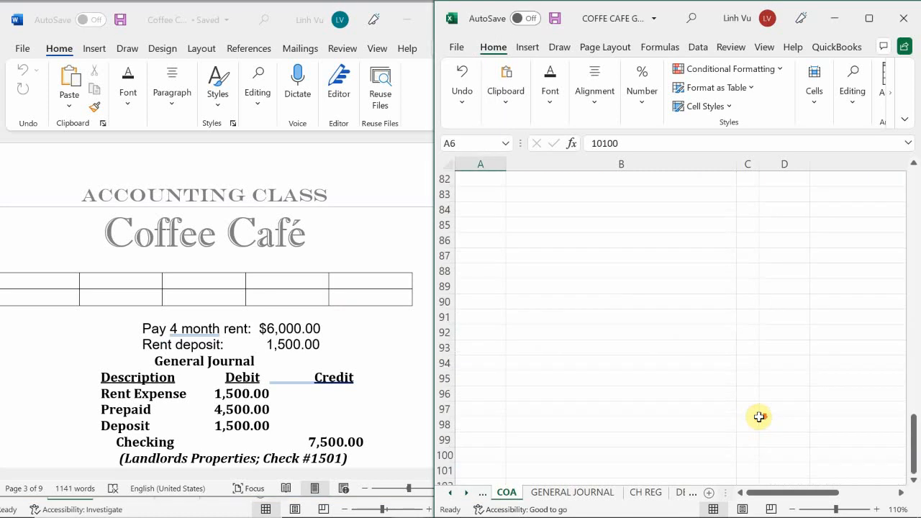
pyautogui.scroll(7, 759, 413)
pyautogui.scroll(-3, 759, 413)
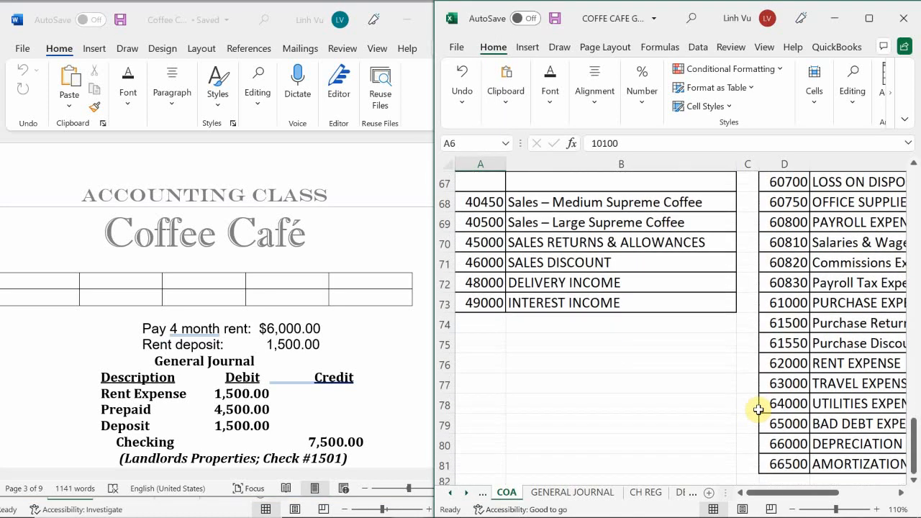
# Return to the GENERAL JOURNAL sheet and date a new entry 6/5 in cell A18.
pyautogui.scroll(1, 759, 410)
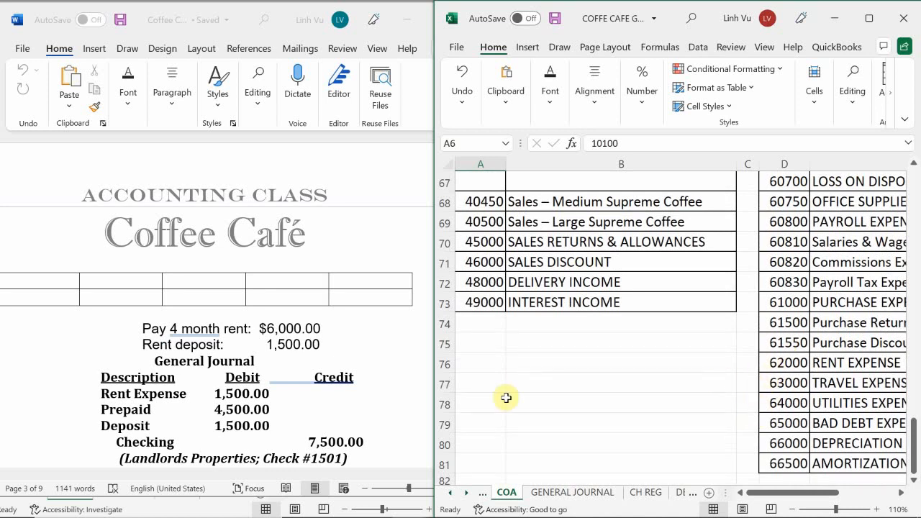
pyautogui.click(550, 494)
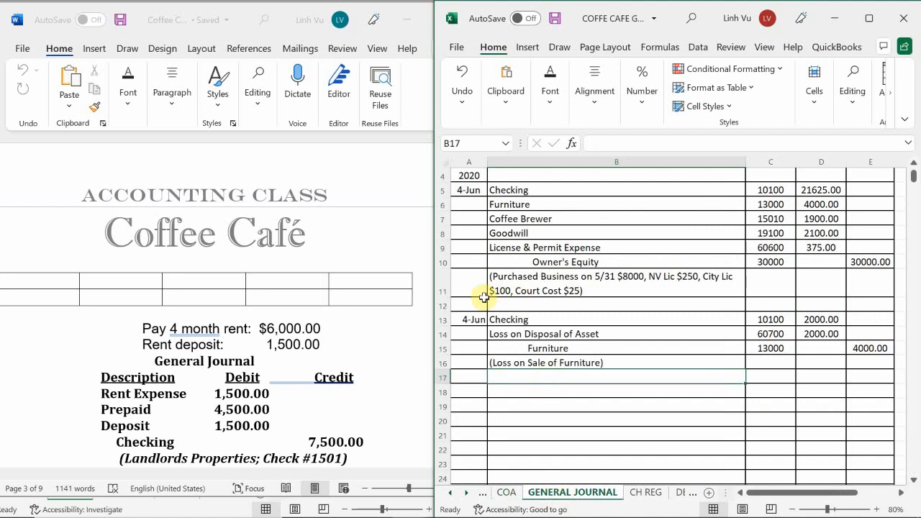
pyautogui.scroll(-1, 483, 319)
pyautogui.click(465, 350)
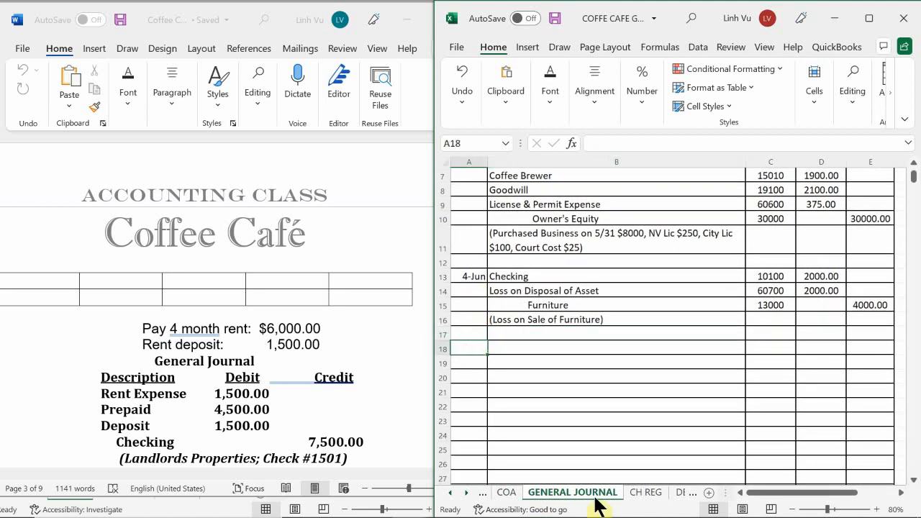
pyautogui.write('6/')
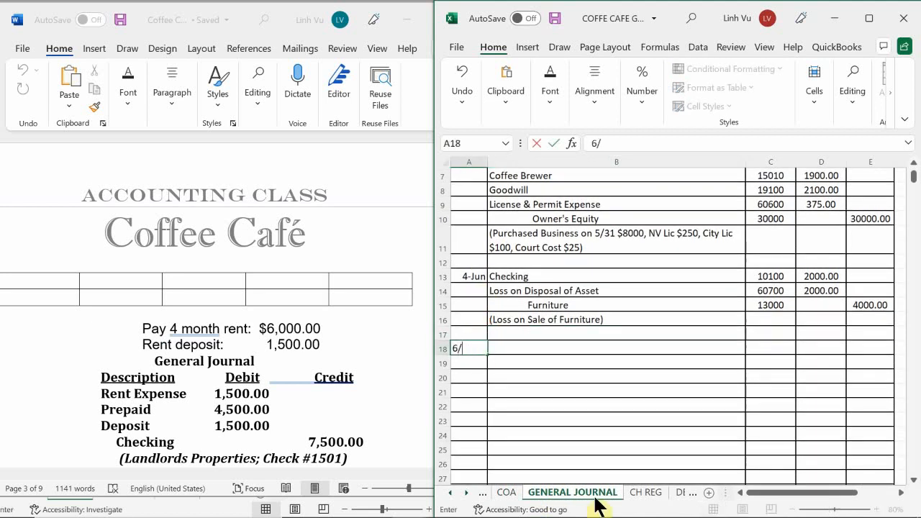
pyautogui.write('5')
pyautogui.press('Return')
pyautogui.press('Up')
pyautogui.press('Right')
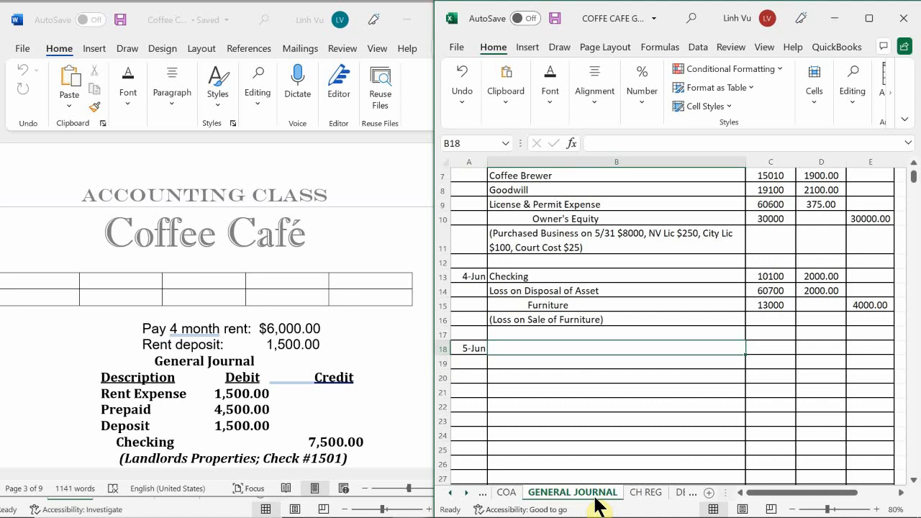
# Enter Rent Expense as the first account description of the 5-Jun entry in B18.
pyautogui.write('rEN')
pyautogui.press('BackSpace')
pyautogui.press('BackSpace')
pyautogui.press('BackSpace')
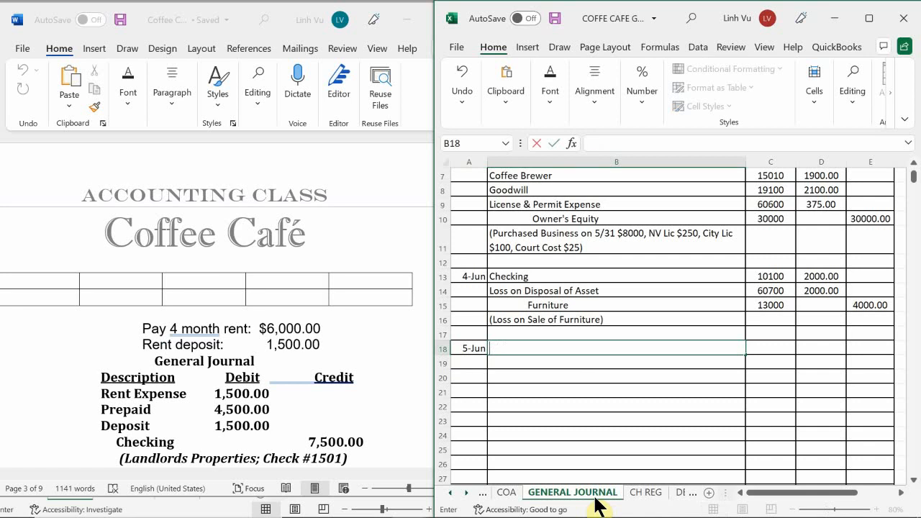
pyautogui.write('Rent Expens')
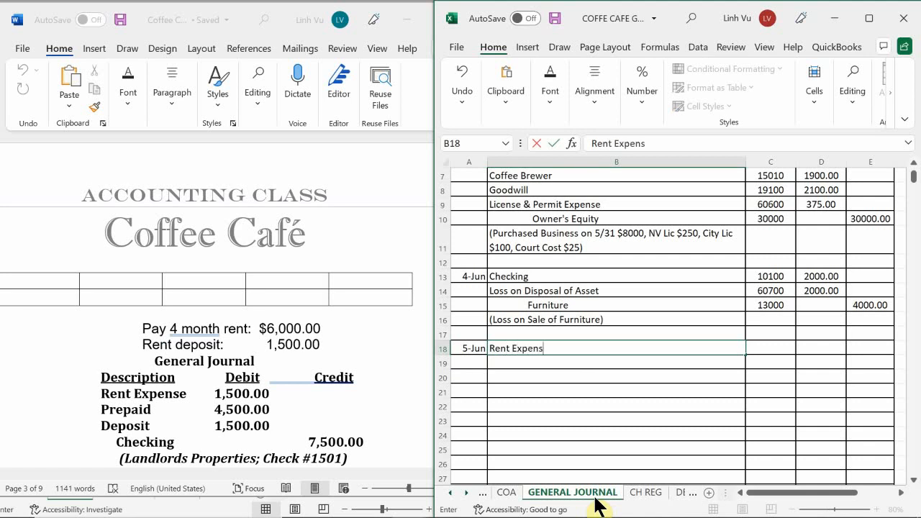
pyautogui.write('e')
pyautogui.press('Return')
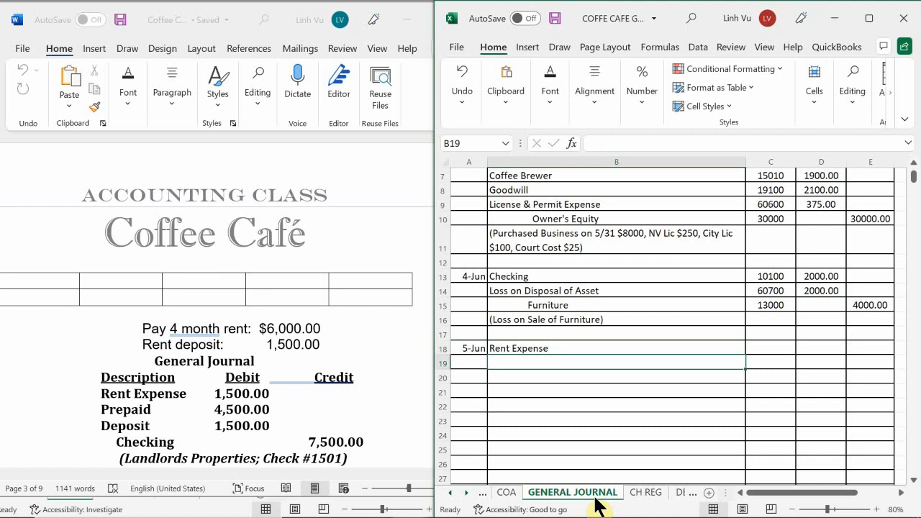
# Give the Rent Expense line account number 62000 and a debit of 1500.
pyautogui.press('Up')
pyautogui.press('Right')
pyautogui.write('62000')
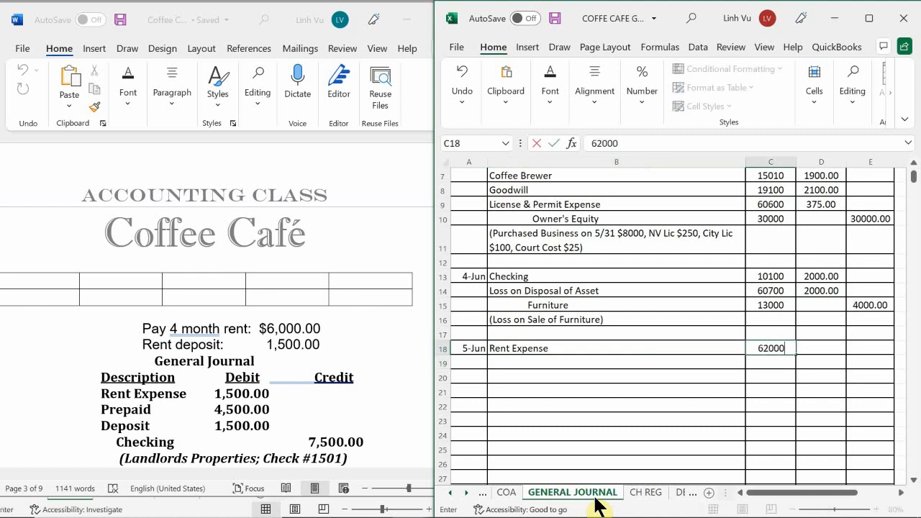
pyautogui.press('Return')
pyautogui.write('1500')
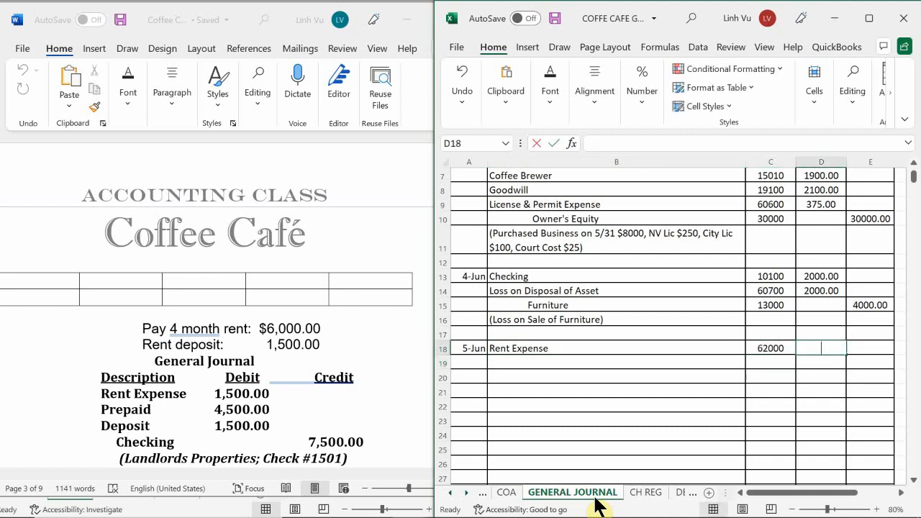
pyautogui.press('Return')
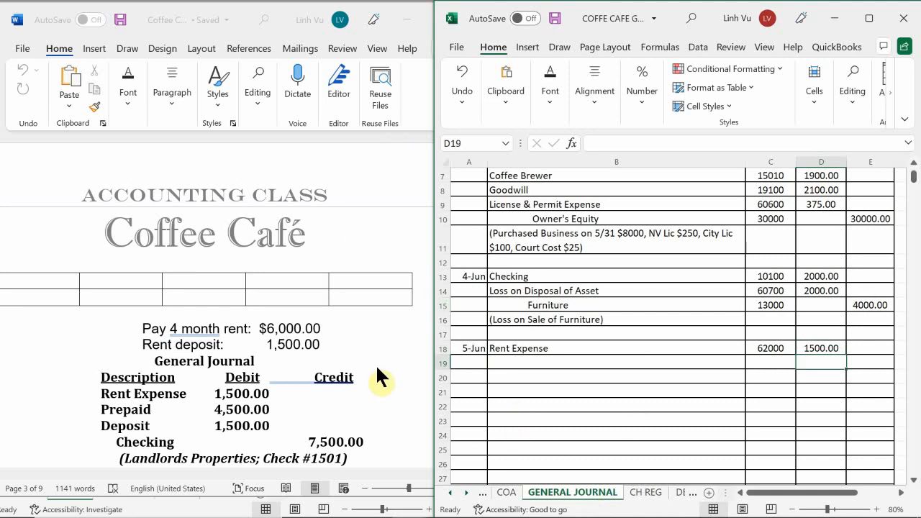
# Add a Prepaid Accounts line in row 19 with account number 18600.
pyautogui.click(511, 357)
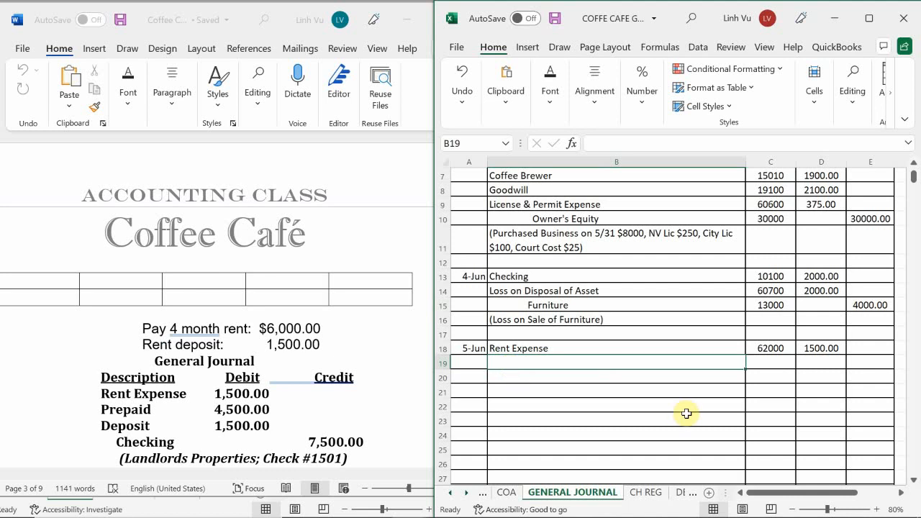
pyautogui.write('O')
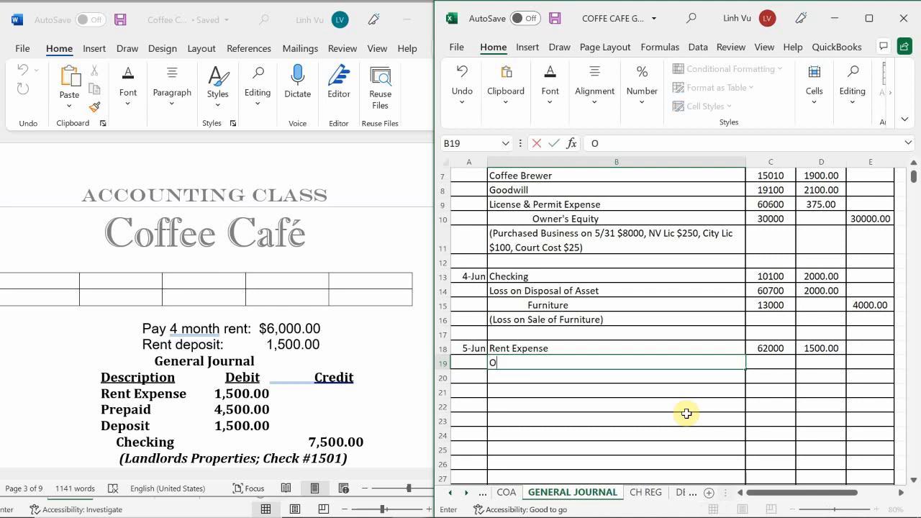
pyautogui.press('BackSpace')
pyautogui.write('Prepaid Accounts')
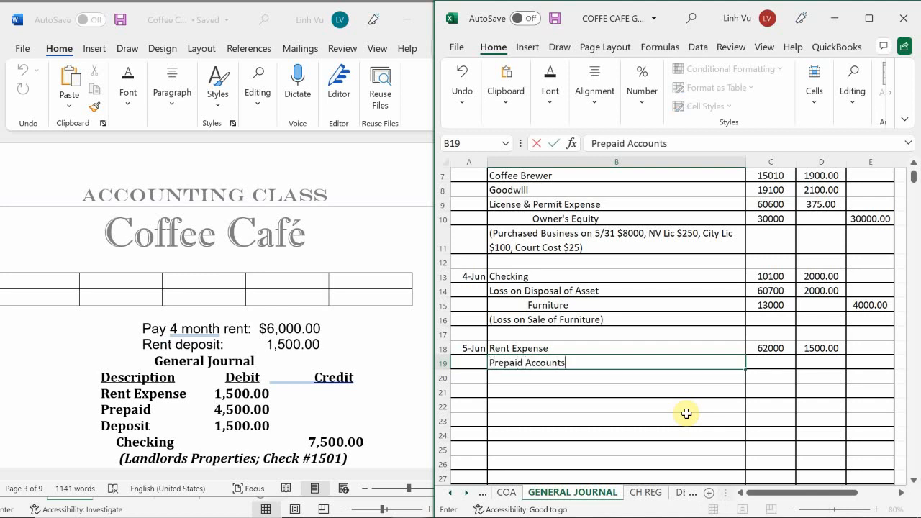
pyautogui.press('Tab')
pyautogui.write('18600')
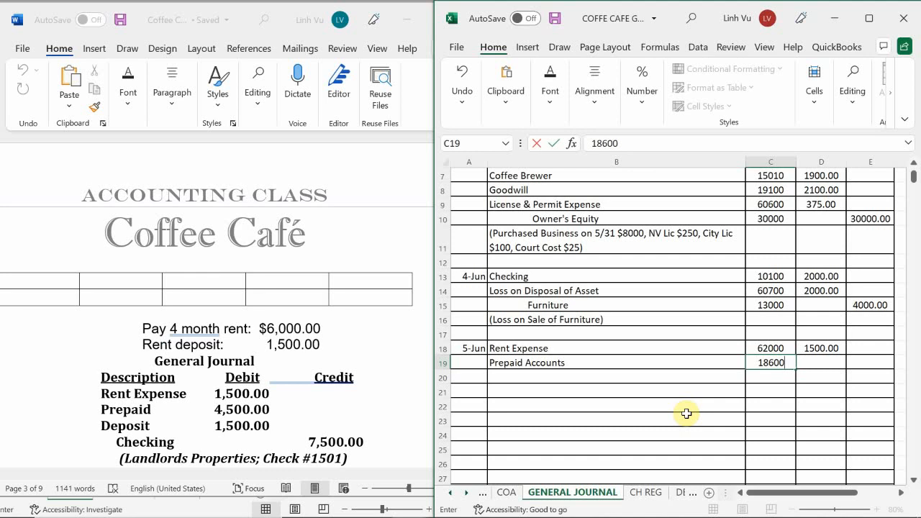
# Calculate the Prepaid Accounts debit in D19 with the formula =1500*3.
pyautogui.press('Return')
pyautogui.press('Right')
pyautogui.press('Up')
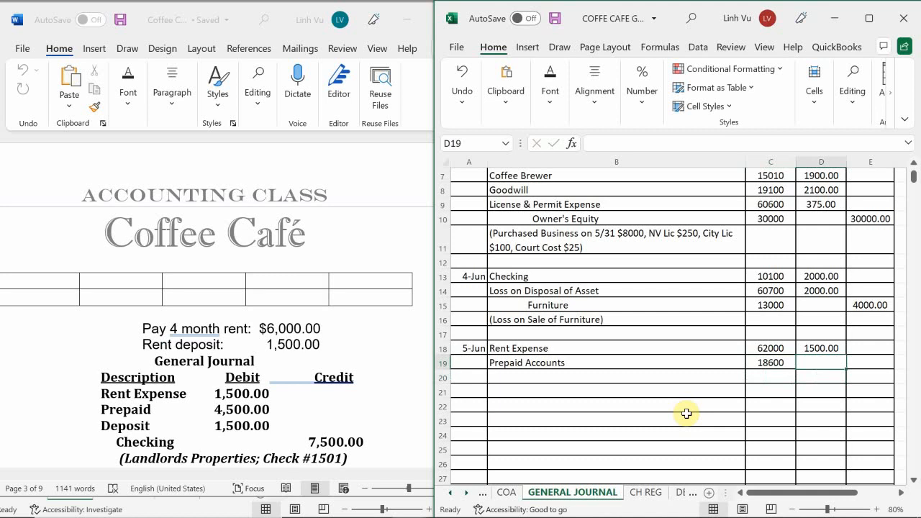
pyautogui.write('=')
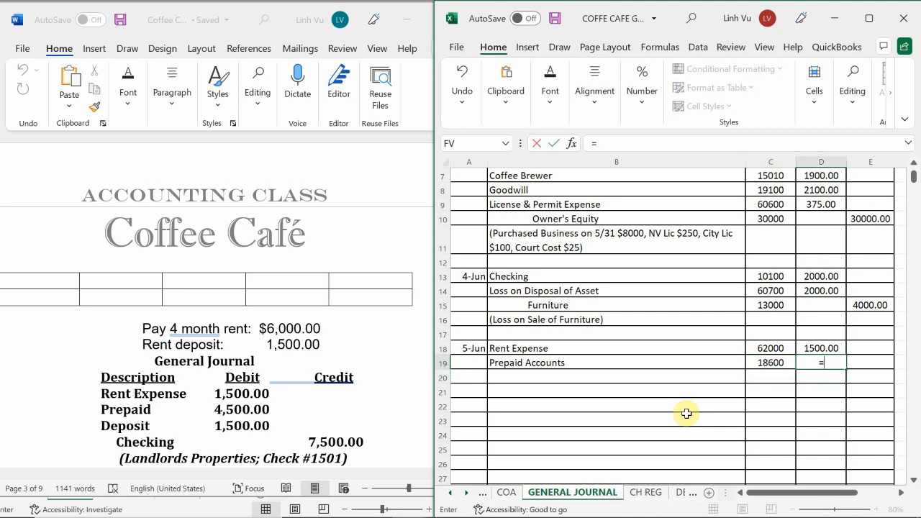
pyautogui.write('1500*3')
pyautogui.press('Return')
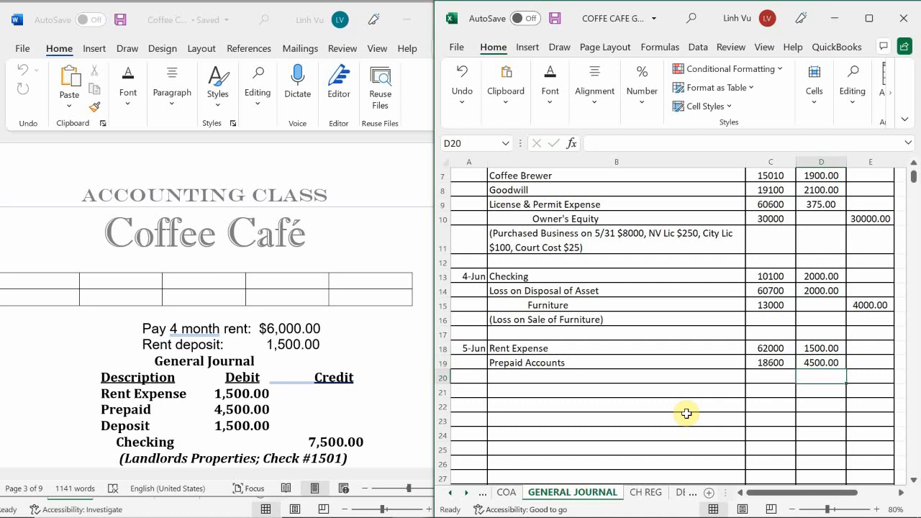
# Enter Deposits as the third account description of the 5-Jun entry in B20.
pyautogui.click(513, 378)
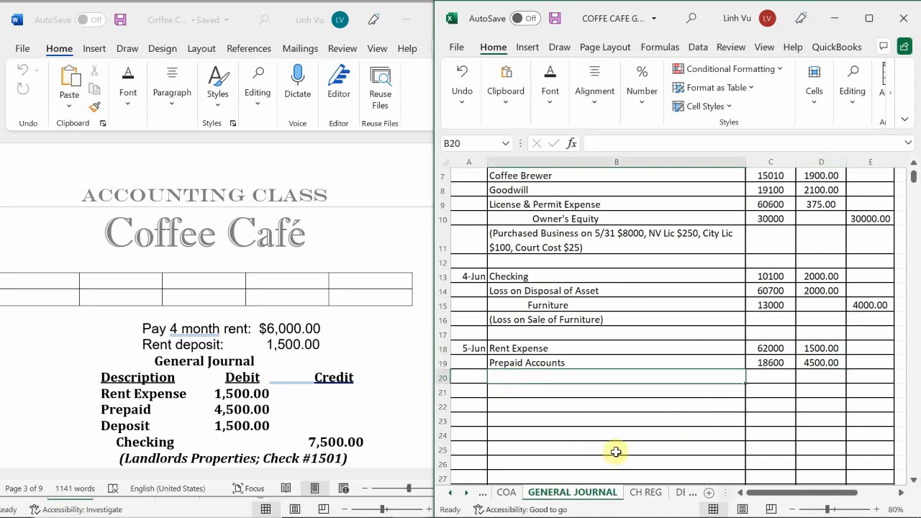
pyautogui.write('Deoi')
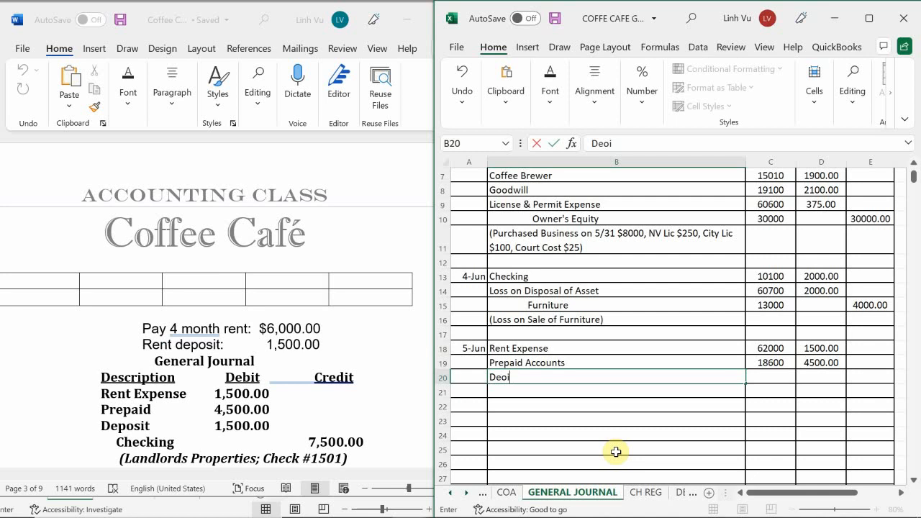
pyautogui.press('BackSpace')
pyautogui.press('BackSpace')
pyautogui.write('posits')
pyautogui.press('Return')
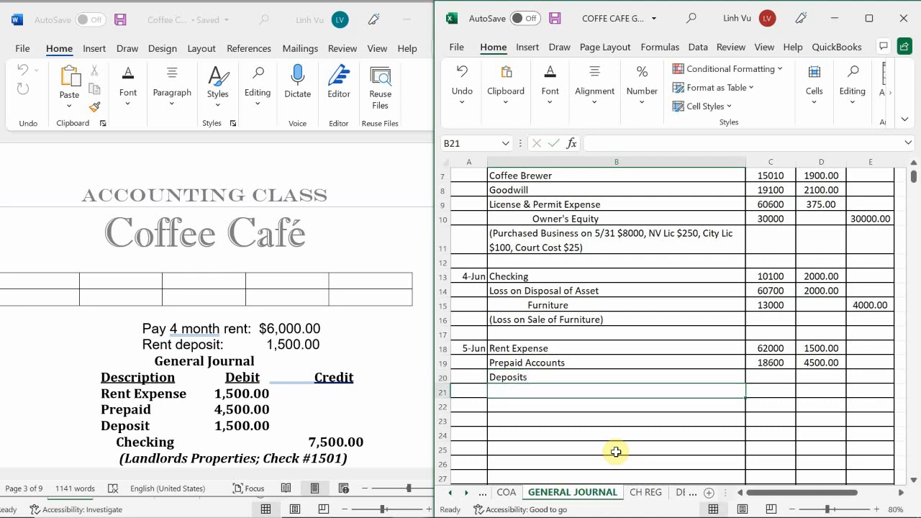
# Give the Deposits line account number 18700 and a debit of 1500.
pyautogui.press('Right')
pyautogui.press('Up')
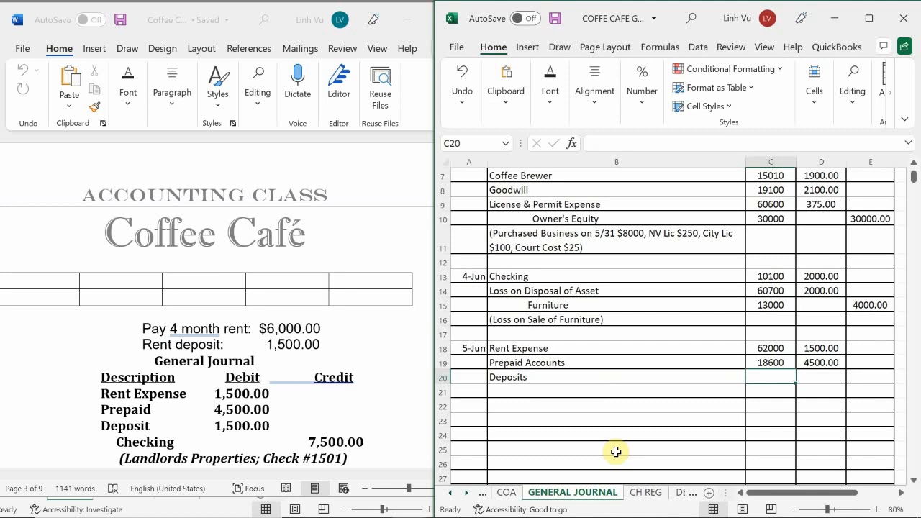
pyautogui.write('18')
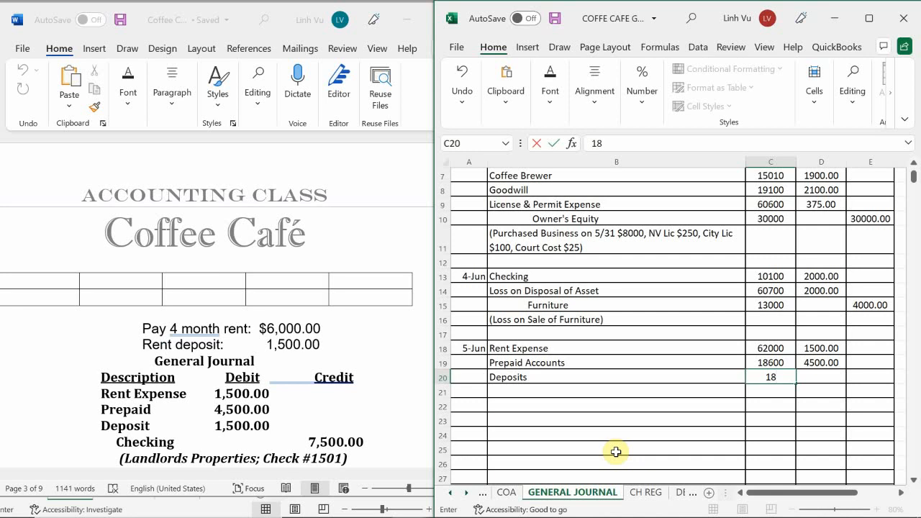
pyautogui.write('700')
pyautogui.press('Return')
pyautogui.press('Right')
pyautogui.press('Up')
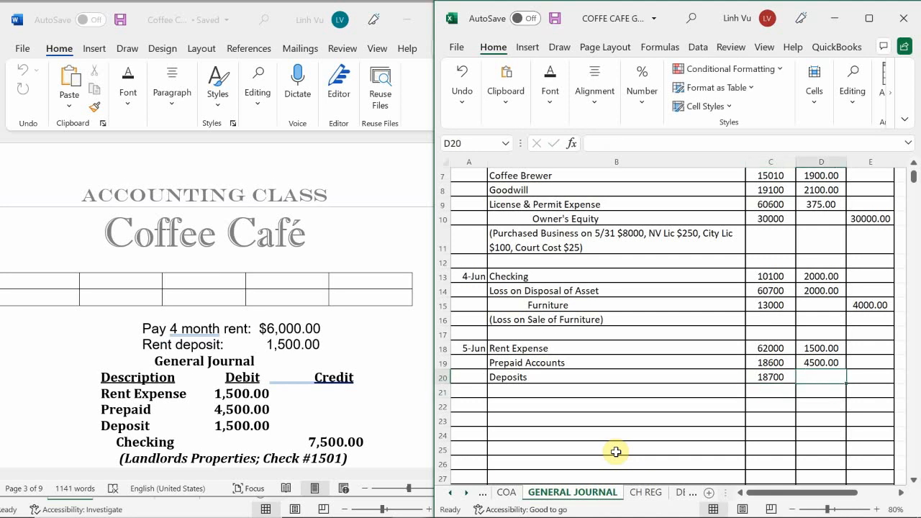
pyautogui.write('1500')
pyautogui.press('Return')
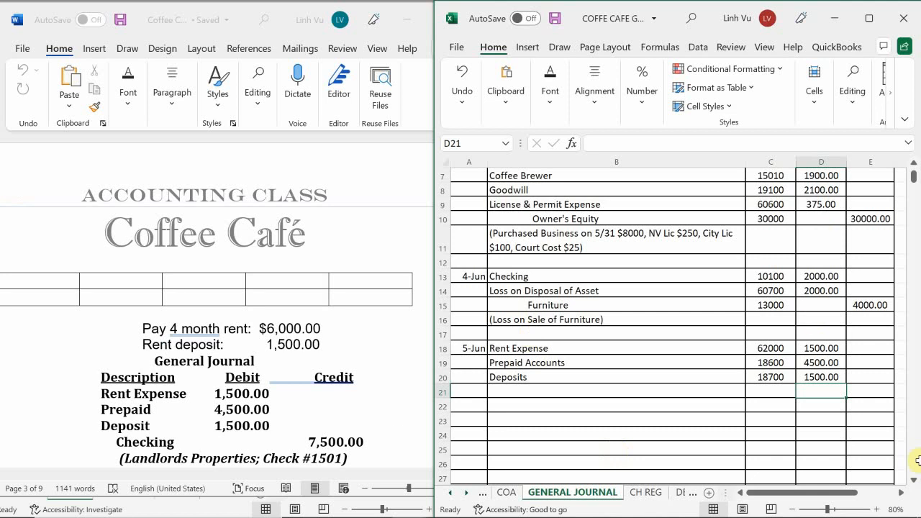
# Add an indented Checking line in row 21 with account number 10100.
pyautogui.click(508, 391)
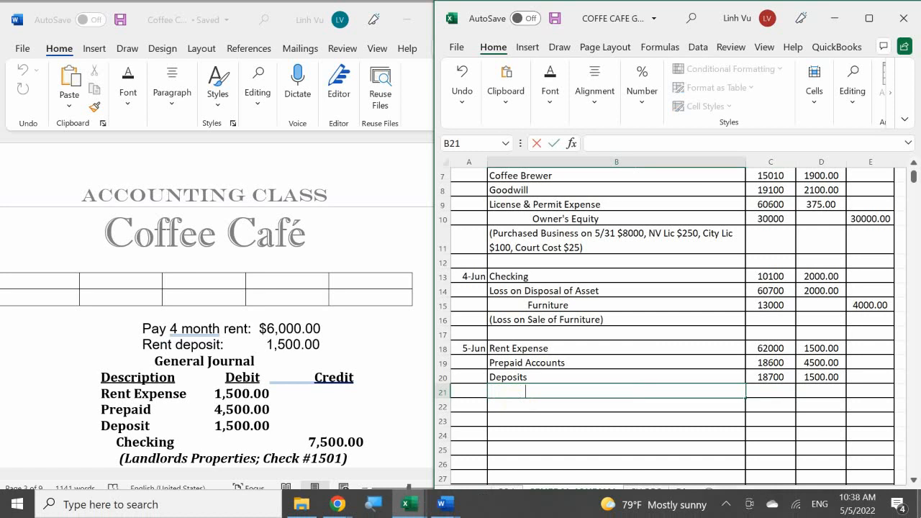
pyautogui.write('Checking')
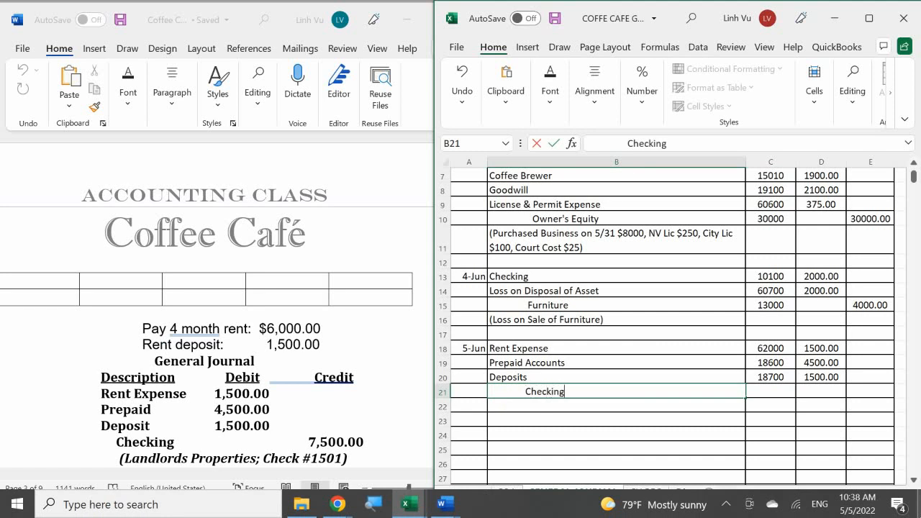
pyautogui.press('Tab')
pyautogui.write('10100')
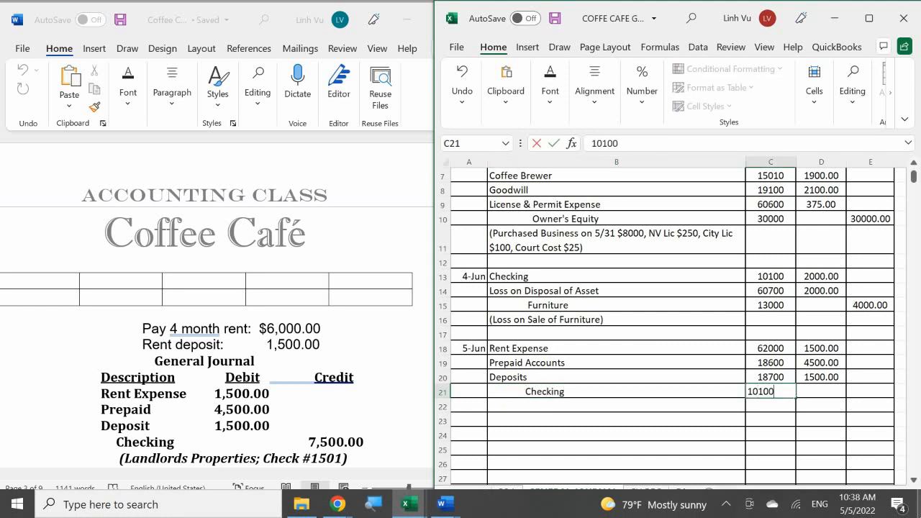
pyautogui.press('Return')
# Calculate the Checking credit in E21 with a formula adding the three debits in D18, D20 and D19.
pyautogui.press('Right')
pyautogui.press('Up')
pyautogui.press('Right')
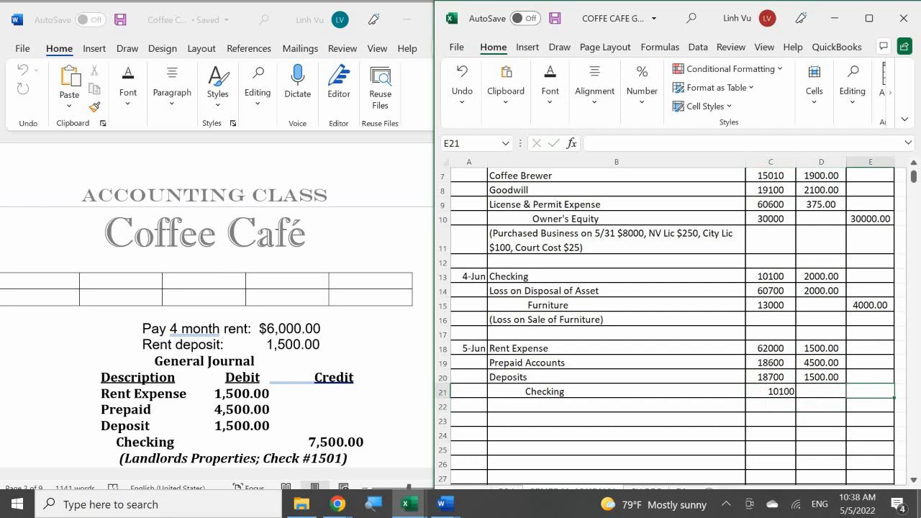
pyautogui.write('=')
pyautogui.press('Left')
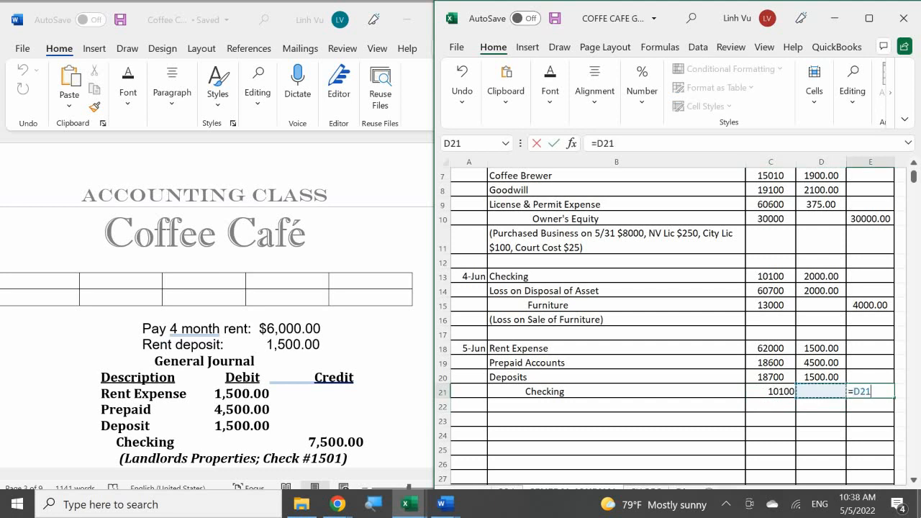
pyautogui.press('Up')
pyautogui.press('Up')
pyautogui.press('Up')
pyautogui.write('+')
pyautogui.press('Up')
pyautogui.press('Up')
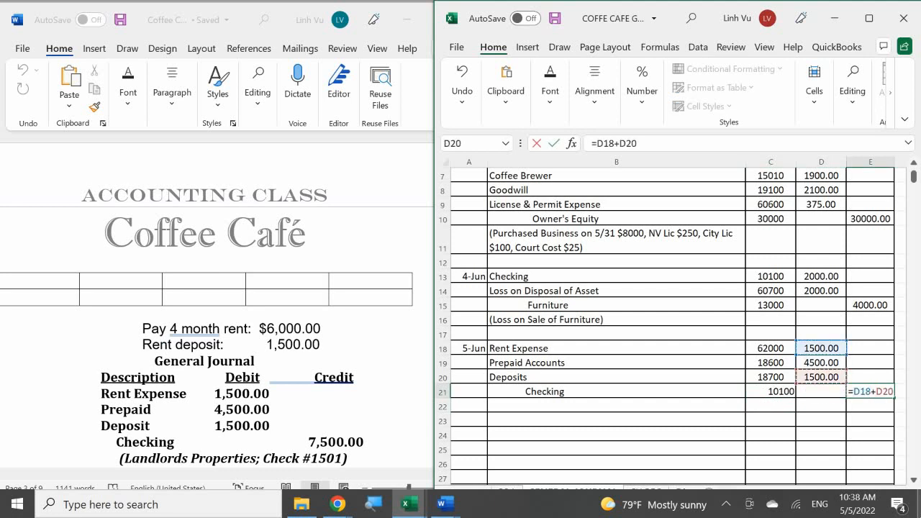
pyautogui.write('+')
pyautogui.press('Up')
pyautogui.press('Return')
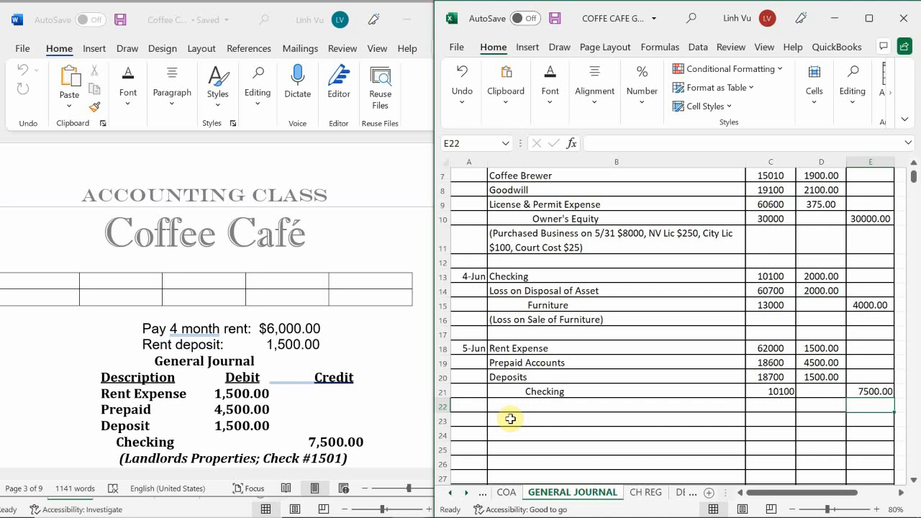
# In the check register, enter the date 6/5 and the amount 7500 for check 1501.
pyautogui.click(646, 494)
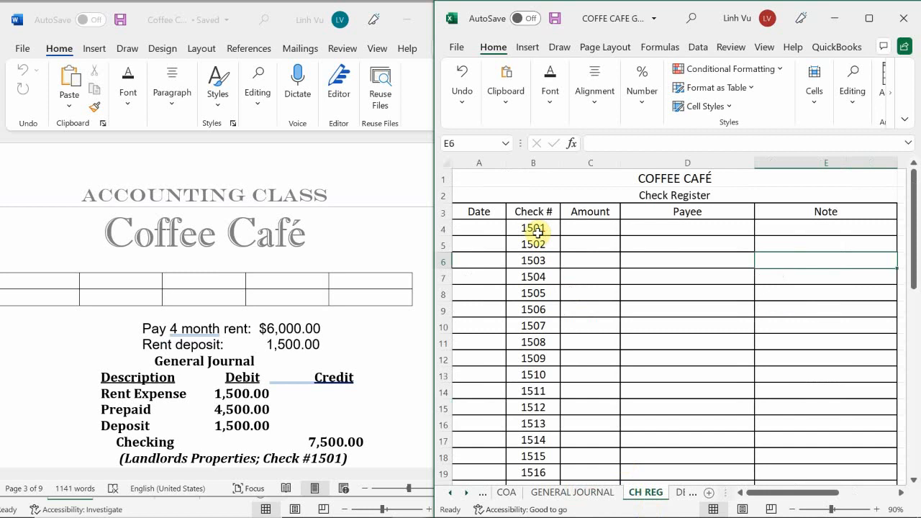
pyautogui.click(473, 228)
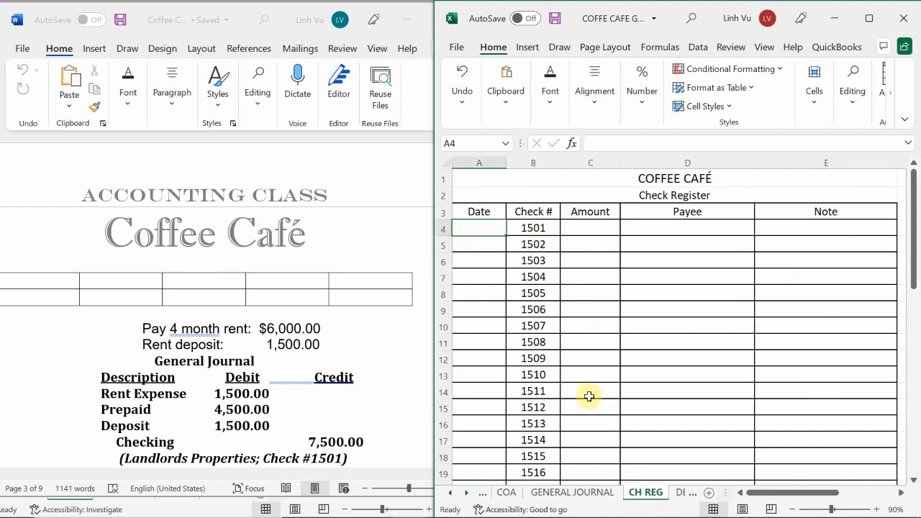
pyautogui.write('6/5')
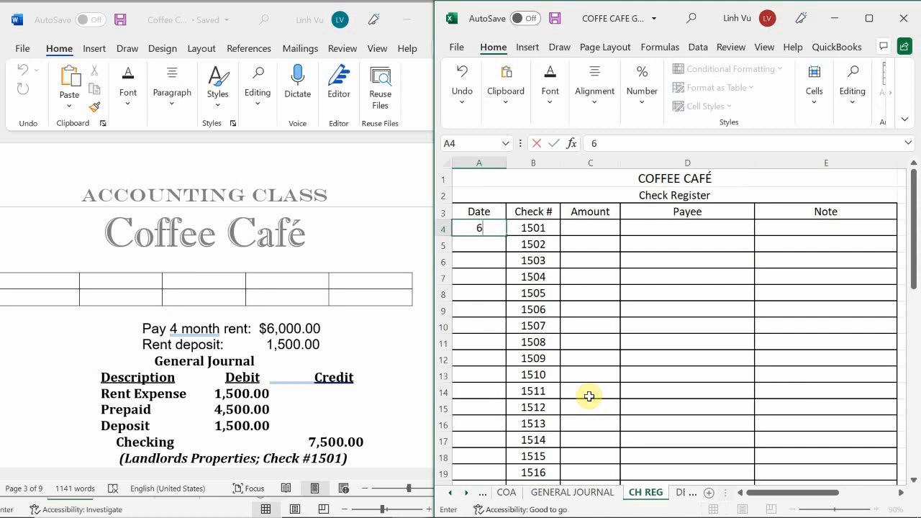
pyautogui.press('Return')
pyautogui.press('Right')
pyautogui.press('Right')
pyautogui.press('Up')
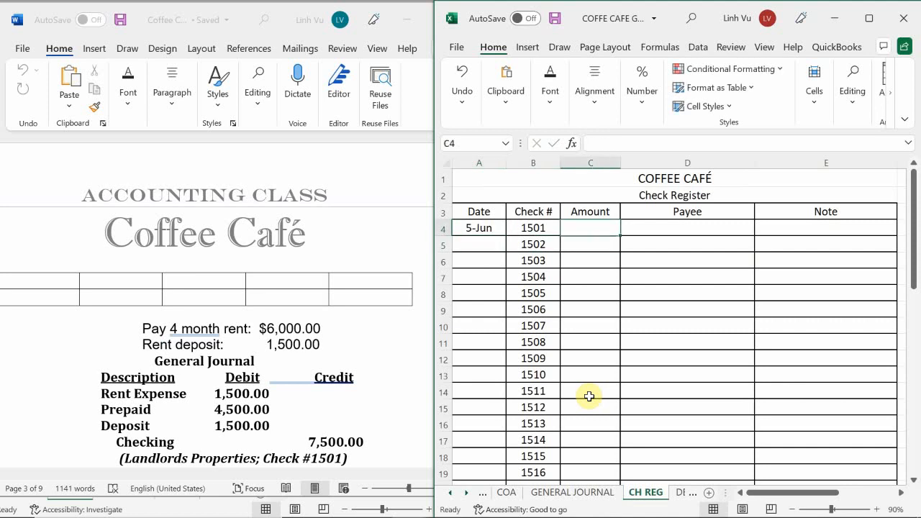
pyautogui.write('7500')
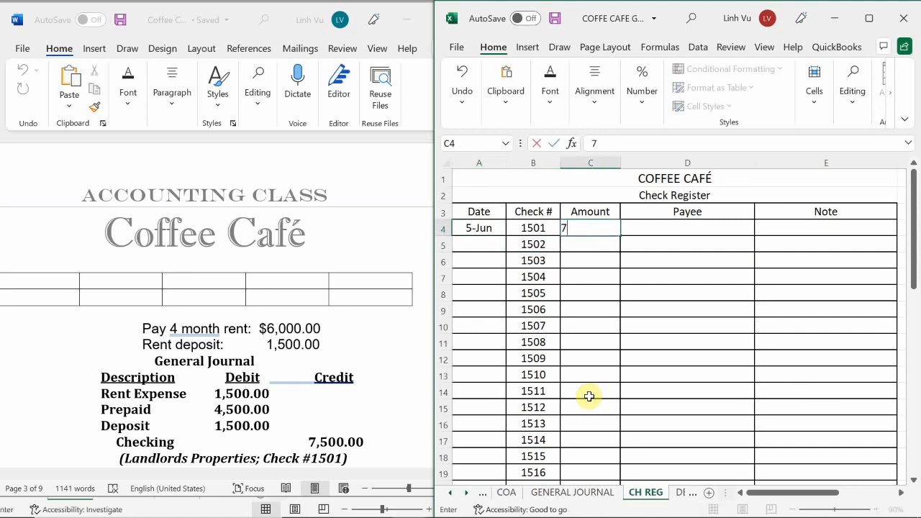
pyautogui.press('Return')
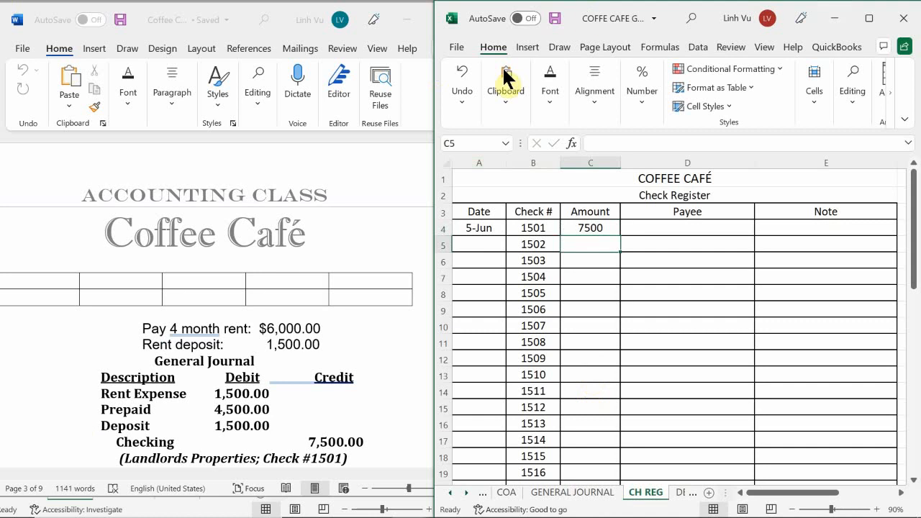
# Format the register's Amount cells C4:C19 in accounting number format with a dollar sign.
pyautogui.moveTo(586, 223); pyautogui.dragTo(573, 472)
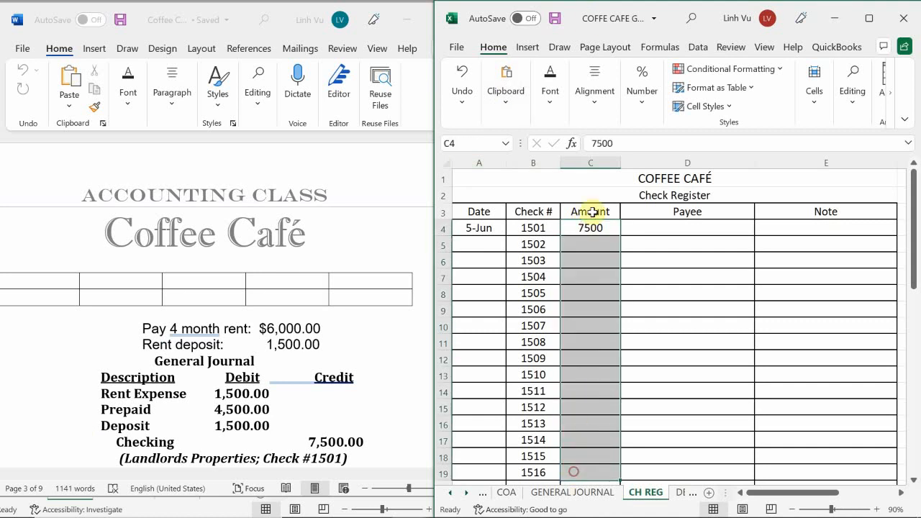
pyautogui.click(638, 84)
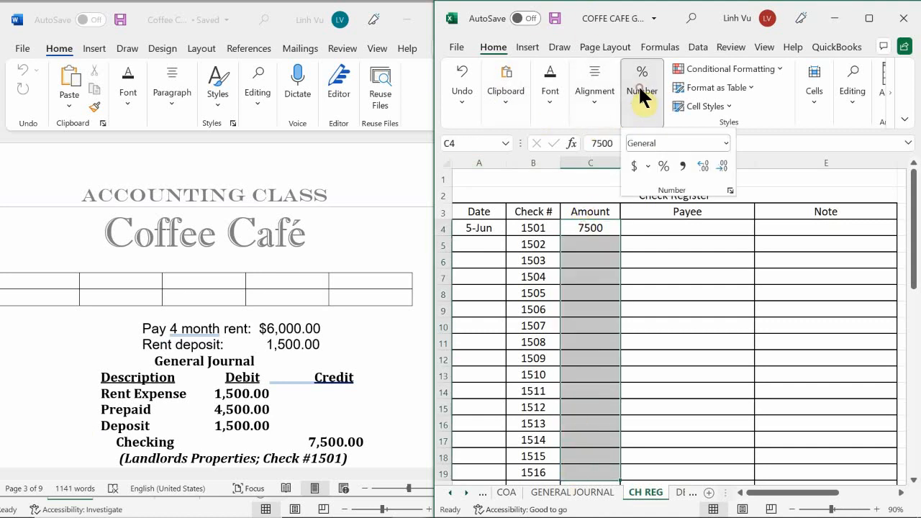
pyautogui.click(683, 164)
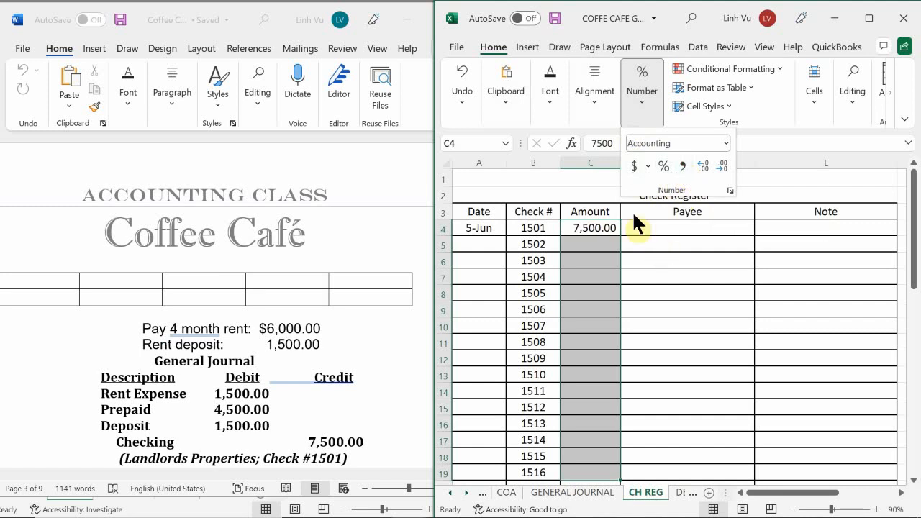
pyautogui.click(645, 103)
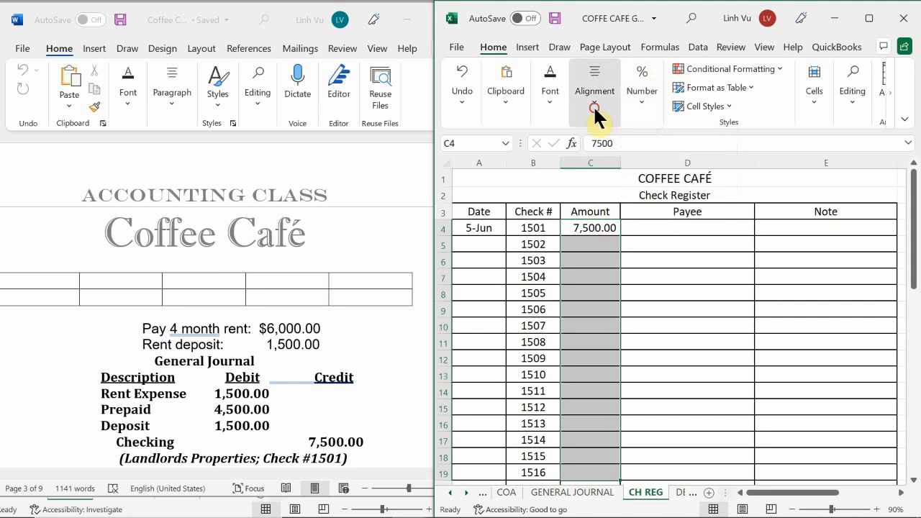
pyautogui.click(595, 100)
pyautogui.click(644, 99)
pyautogui.click(645, 101)
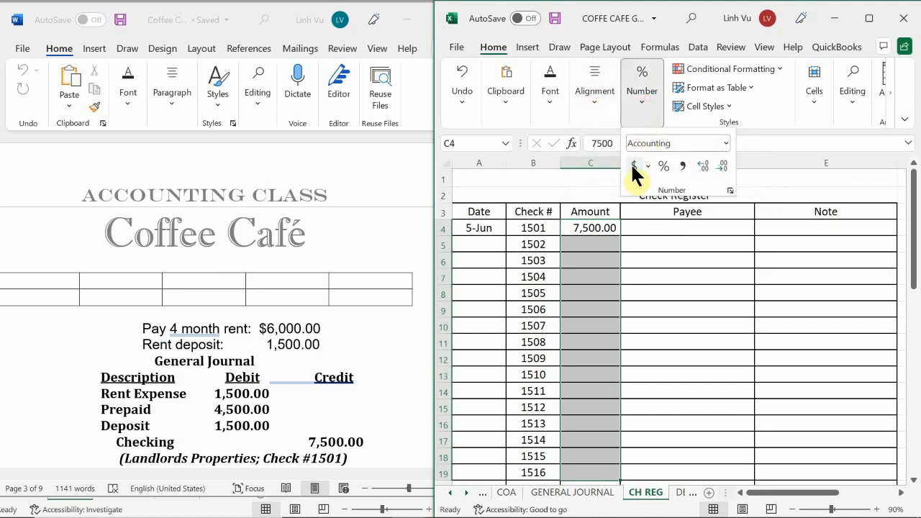
pyautogui.click(633, 165)
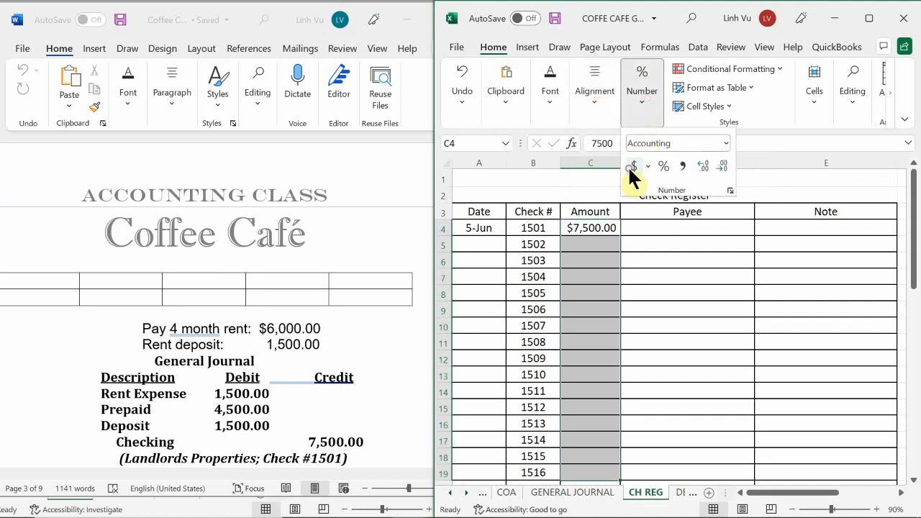
# Enter Landlords Properties as the payee of check 1501 in D4.
pyautogui.click(629, 242)
pyautogui.click(636, 229)
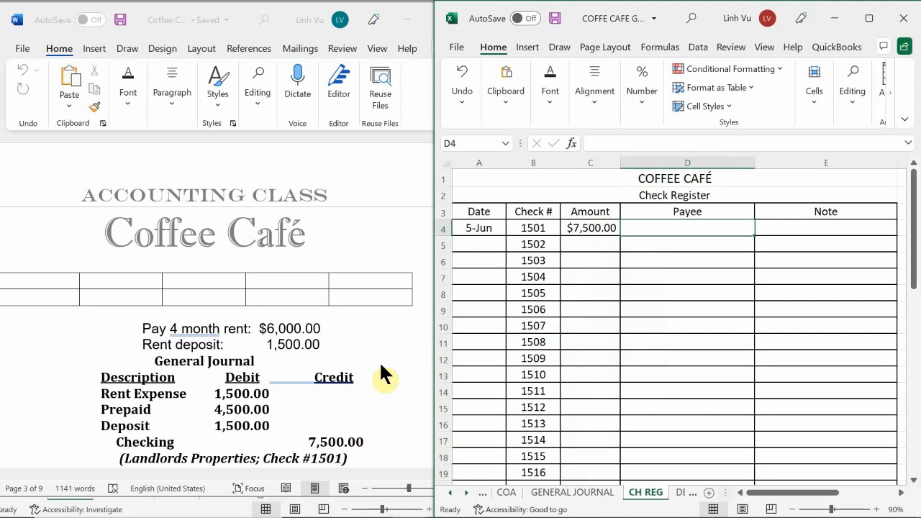
pyautogui.write('L')
pyautogui.press('BackSpace')
pyautogui.write('Lan')
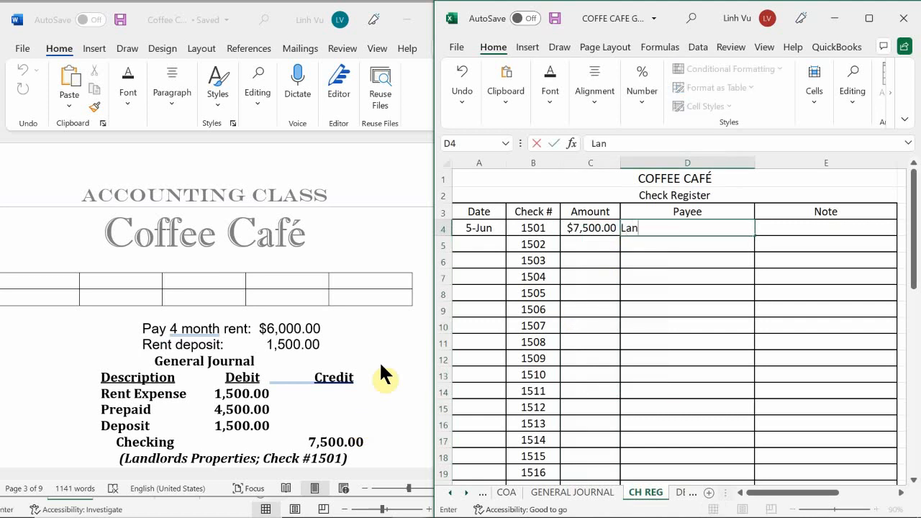
pyautogui.write('dlords Pro')
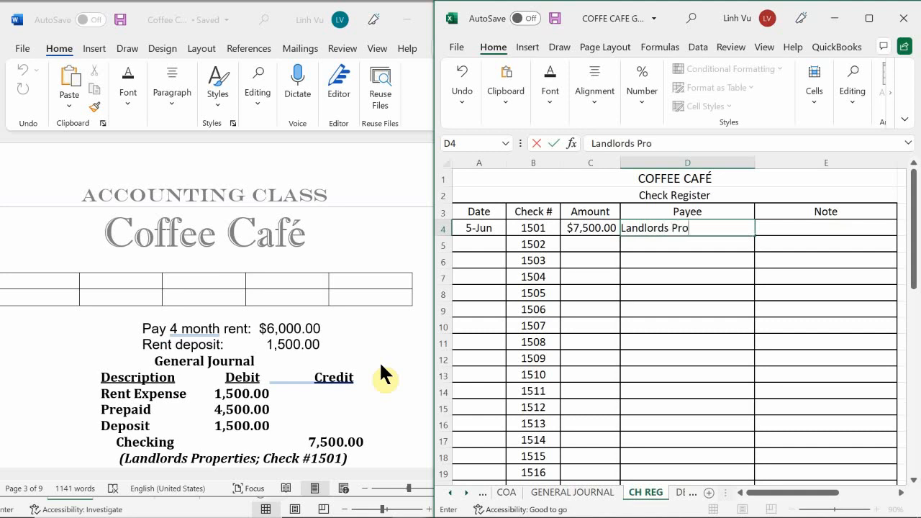
pyautogui.write('perties')
pyautogui.press('Return')
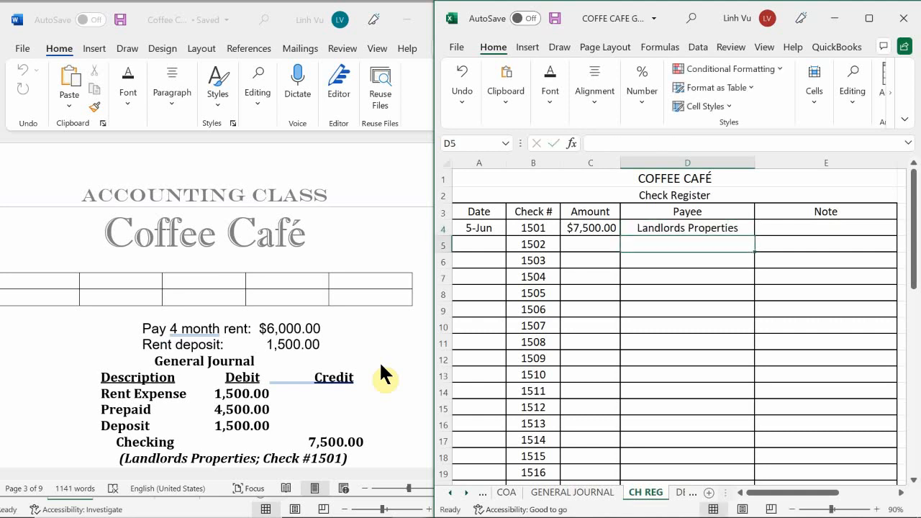
# Enter the note "To Pay Rent" for check 1501 in E4.
pyautogui.press('Up')
pyautogui.press('Right')
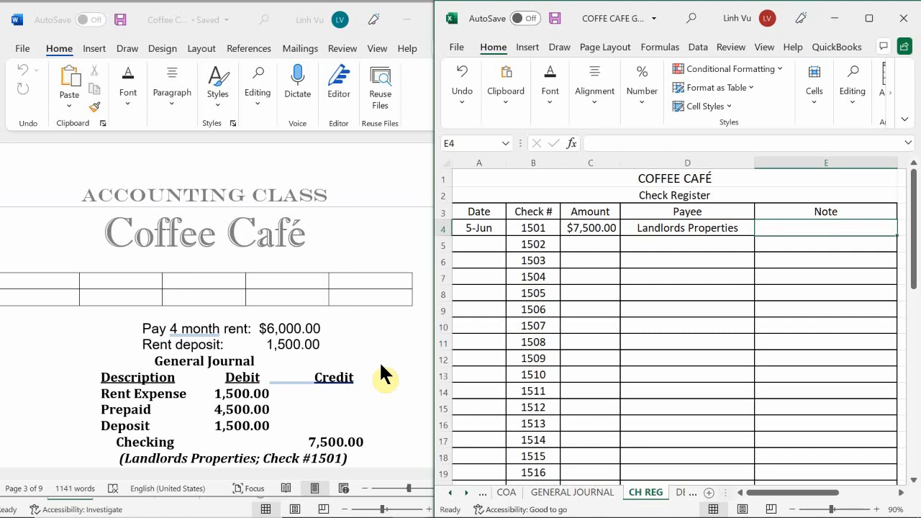
pyautogui.write('To ')
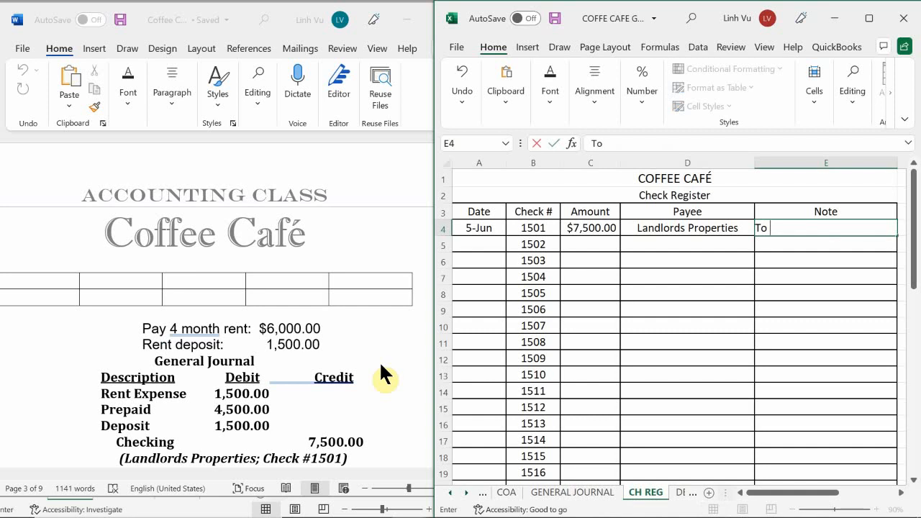
pyautogui.write('Pay Rent')
pyautogui.press('Return')
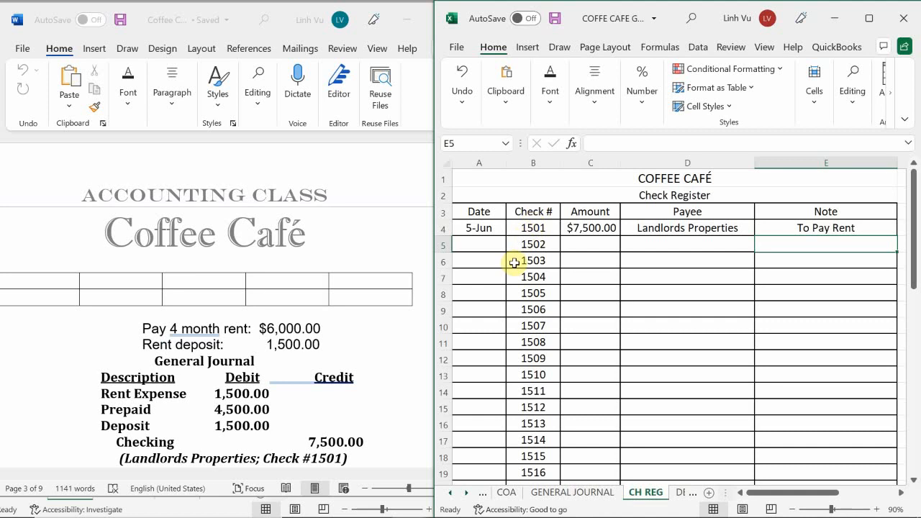
pyautogui.click(517, 228)
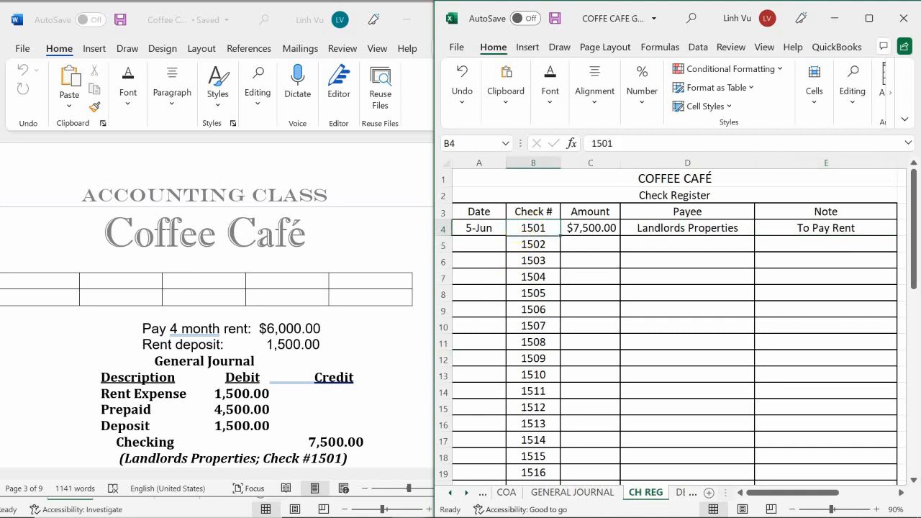
# In the general journal, begin the 5-Jun explanation in B22 with "(Landlords Properties, Contract#".
pyautogui.click(561, 494)
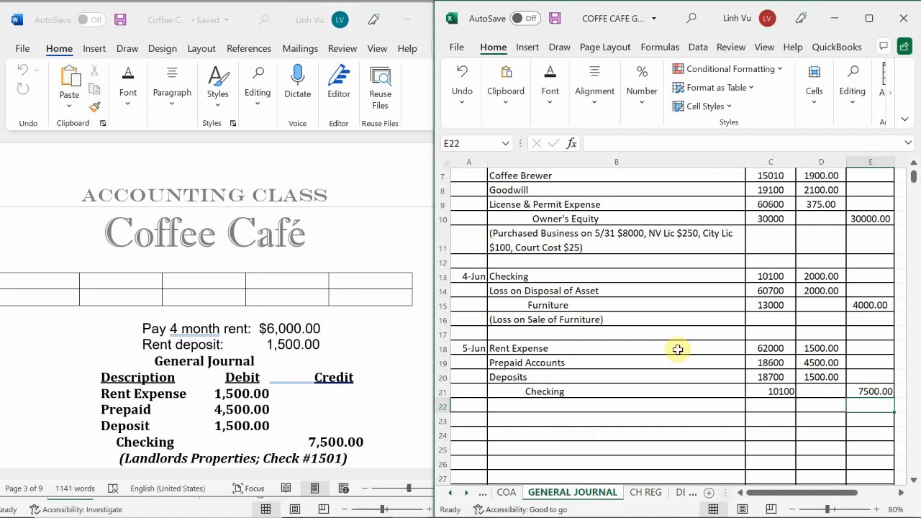
pyautogui.click(511, 406)
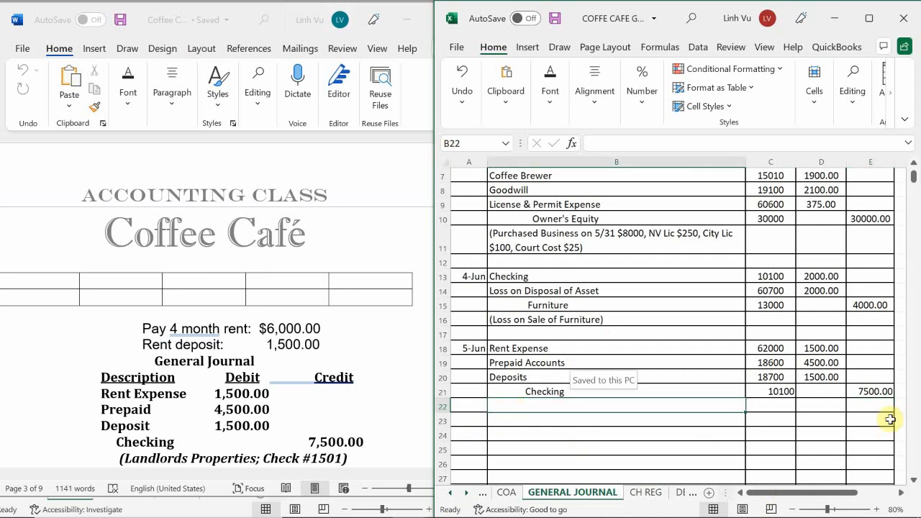
pyautogui.write('(')
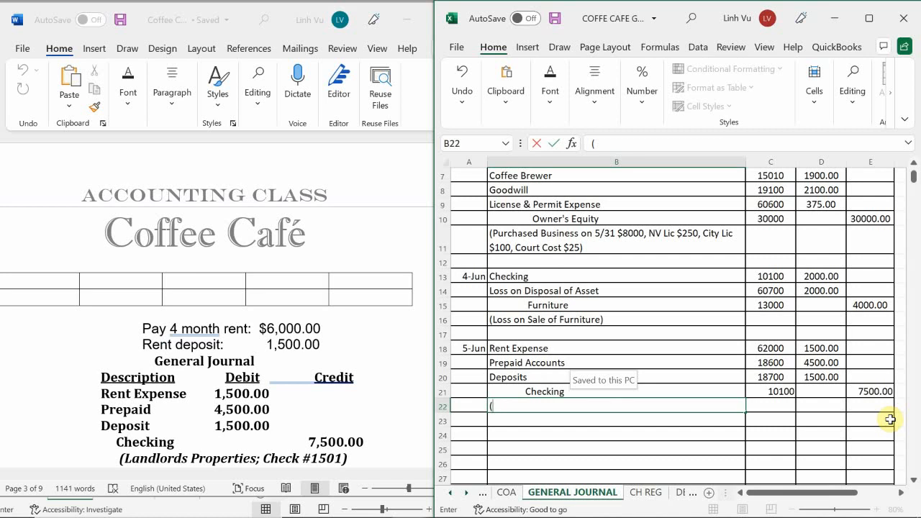
pyautogui.write('L')
pyautogui.write('and')
pyautogui.write('klrd')
pyautogui.press('BackSpace')
pyautogui.press('BackSpace')
pyautogui.press('BackSpace')
pyautogui.press('BackSpace')
pyautogui.write('lords P')
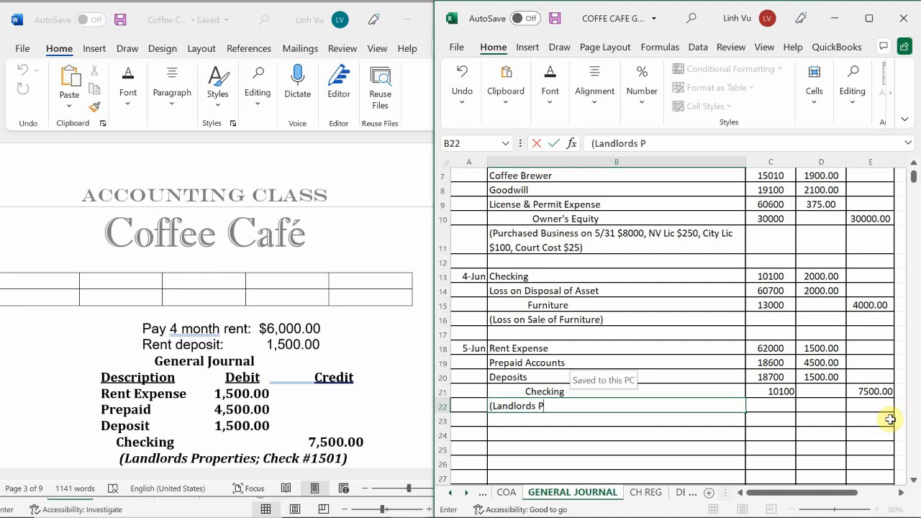
pyautogui.write('roperties')
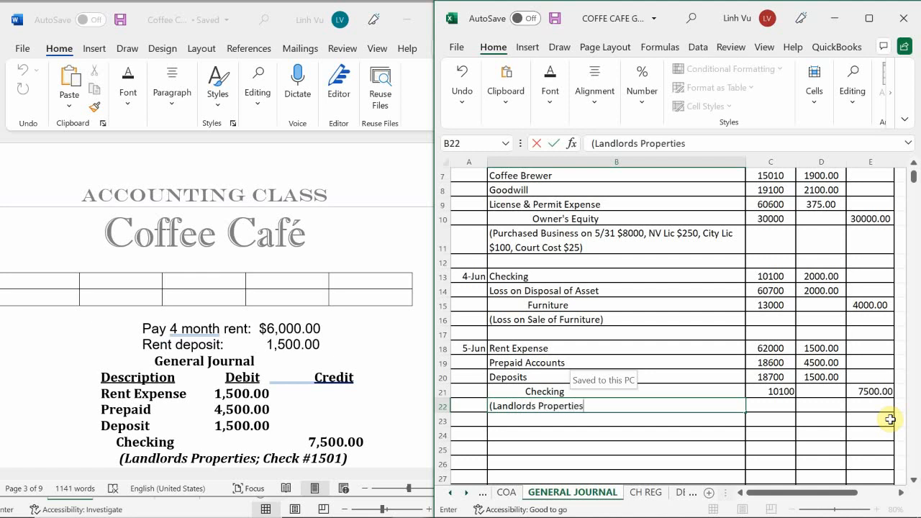
pyautogui.write(', Contract#')
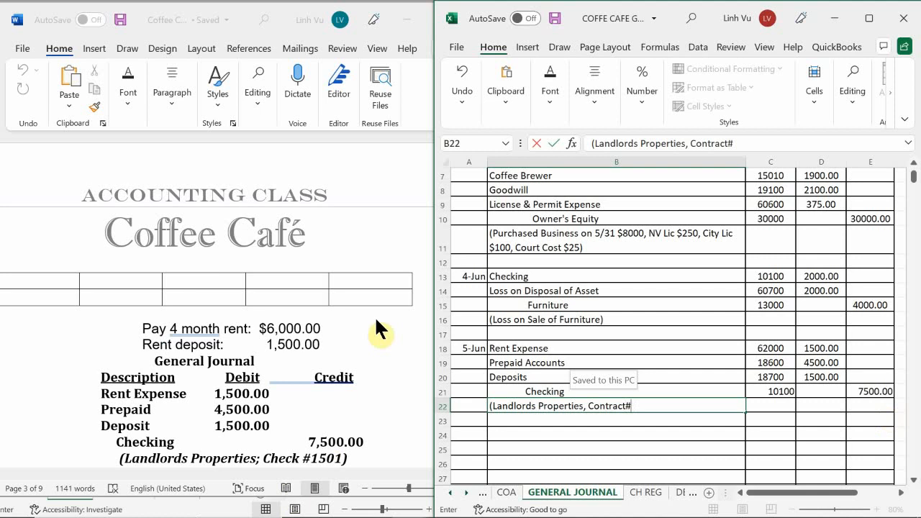
# Continue the B22 explanation with the contract number from the Word document, followed by ", 4 months Rent * Rent Deposit".
pyautogui.scroll(8, 364, 330)
pyautogui.scroll(1, 364, 329)
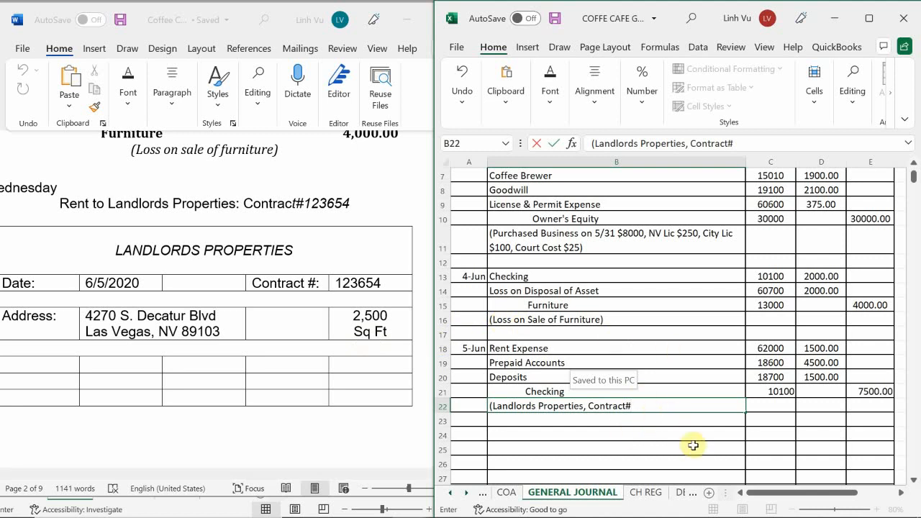
pyautogui.write('123')
pyautogui.write('654')
pyautogui.write(')')
pyautogui.press('BackSpace')
pyautogui.write(', 4 month ')
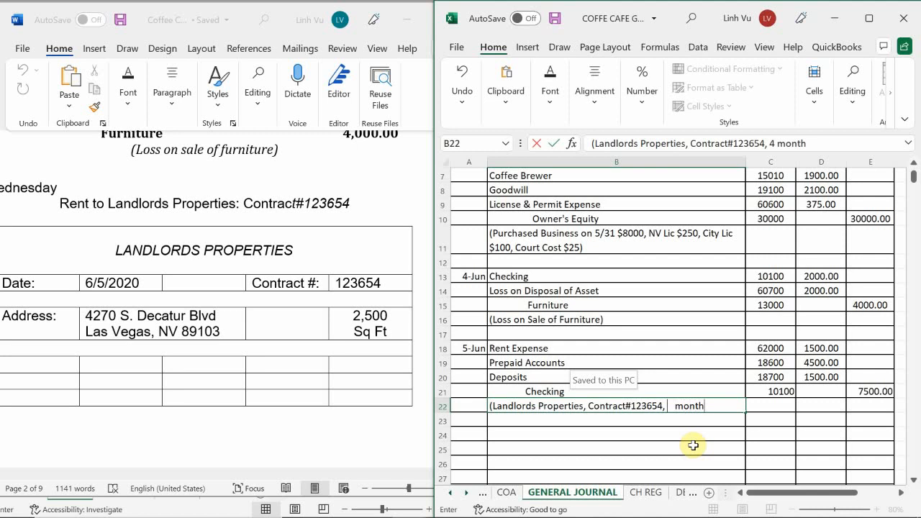
pyautogui.write('s Rent * Rent Dposi')
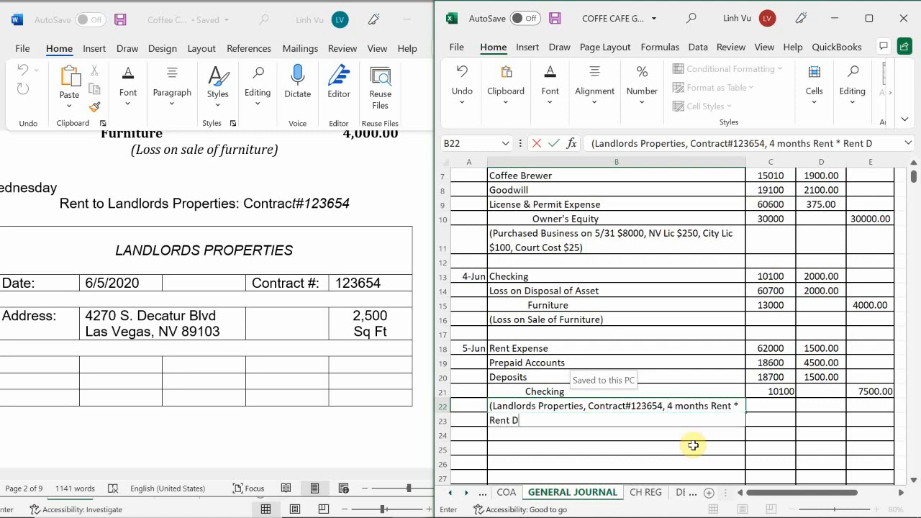
pyautogui.press('BackSpace')
pyautogui.press('BackSpace')
pyautogui.press('BackSpace')
pyautogui.press('BackSpace')
pyautogui.write('eposit')
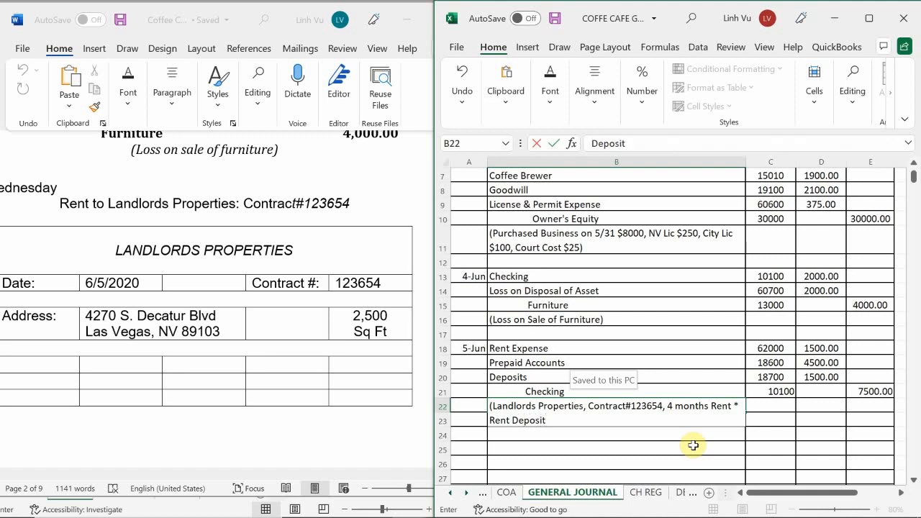
pyautogui.write(', CH#1501)')
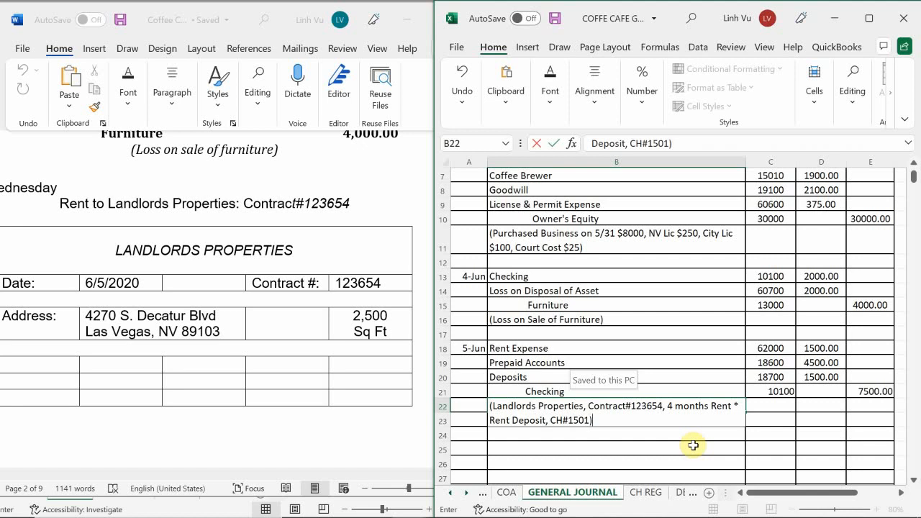
# Complete the 5-Jun explanation in B22 with the check reference ", CH#1501)".
pyautogui.press('Return')
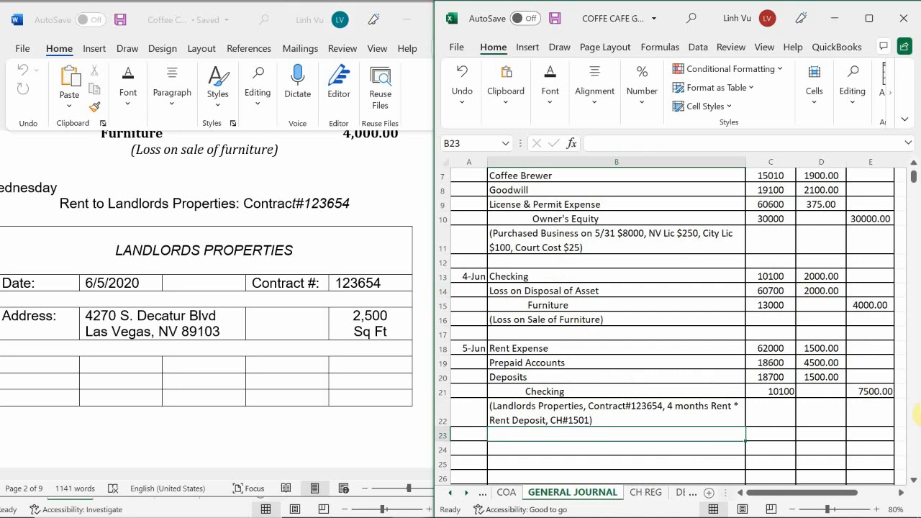
# Switch to the Word assignment and read the instruction following the rent payment's general journal entry.
pyautogui.click(182, 317)
pyautogui.scroll(-6, 196, 324)
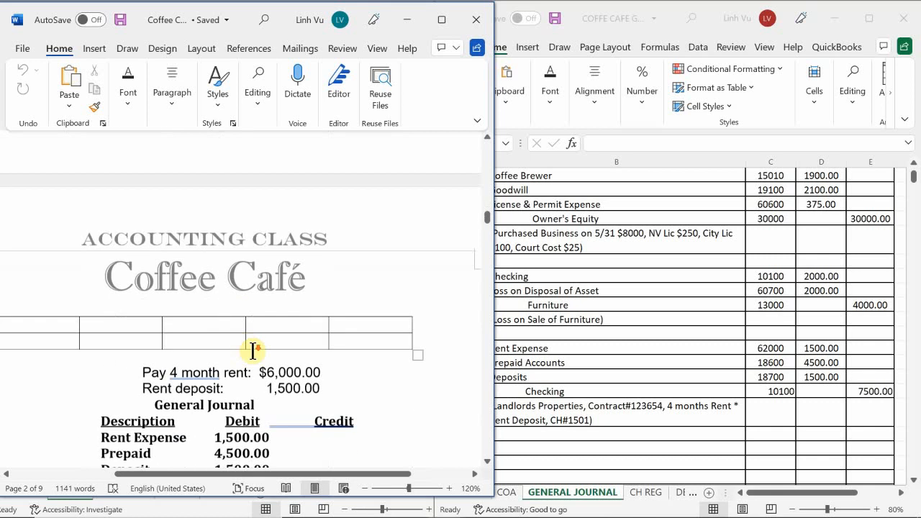
pyautogui.scroll(-4, 252, 350)
pyautogui.scroll(1, 252, 351)
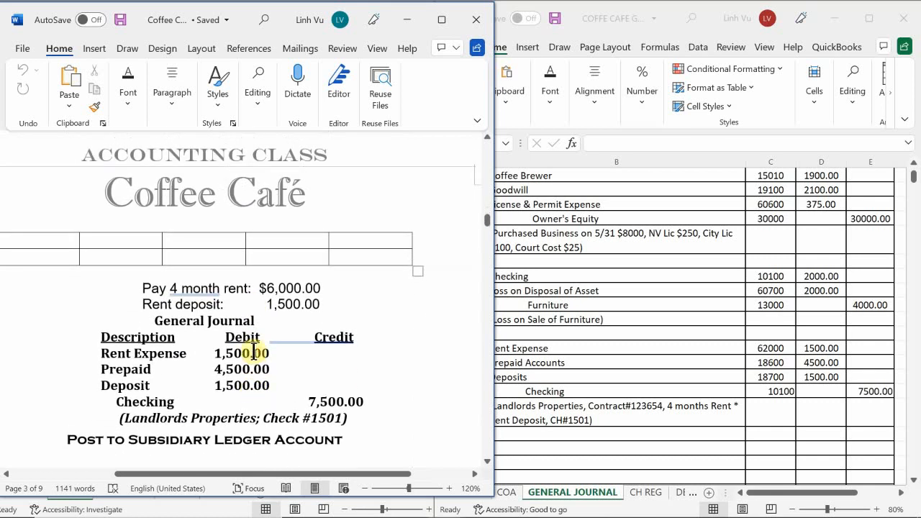
pyautogui.scroll(-1, 253, 351)
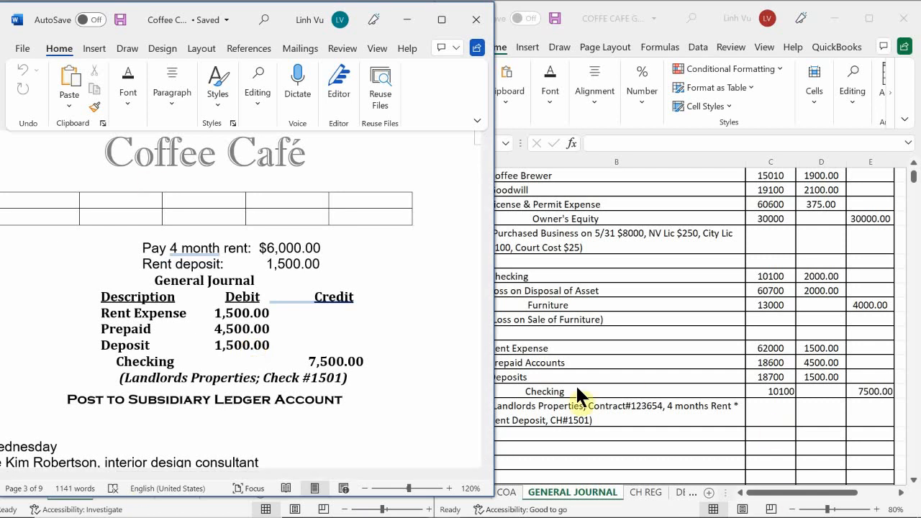
# Switch from the general journal to the account ledger workbook and open its EXPENSES - OP sheet.
pyautogui.click(562, 434)
pyautogui.scroll(-1, 477, 329)
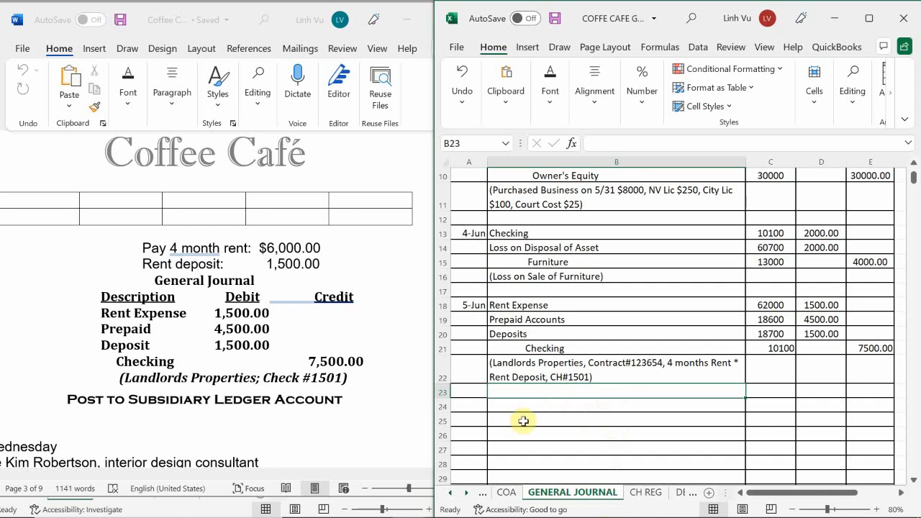
pyautogui.moveTo(419, 510)
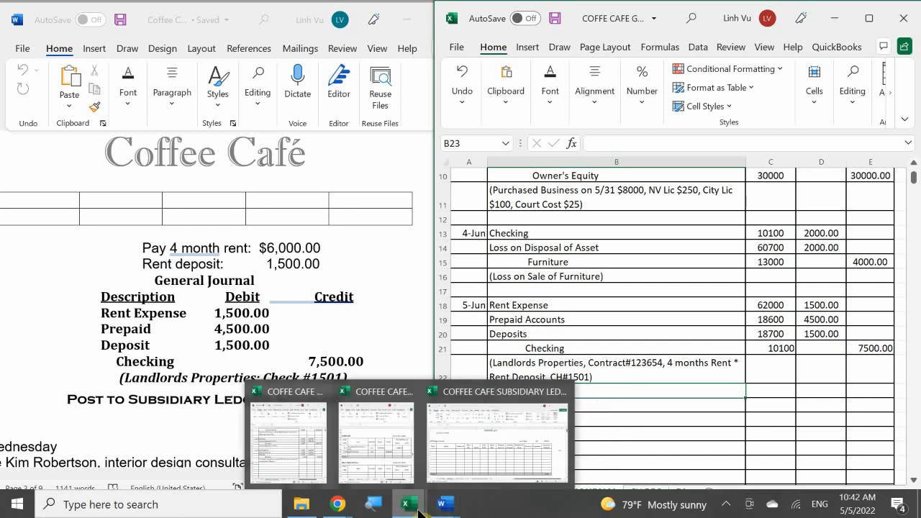
pyautogui.click(373, 442)
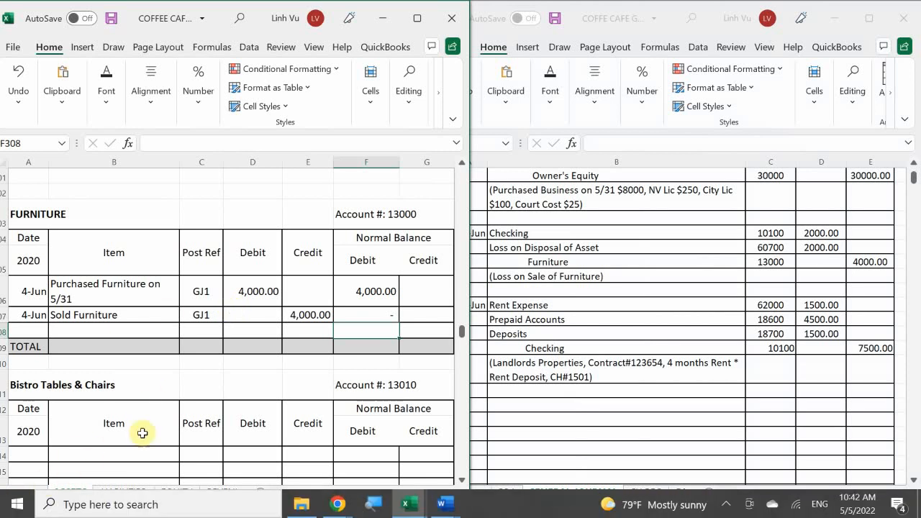
pyautogui.click(223, 494)
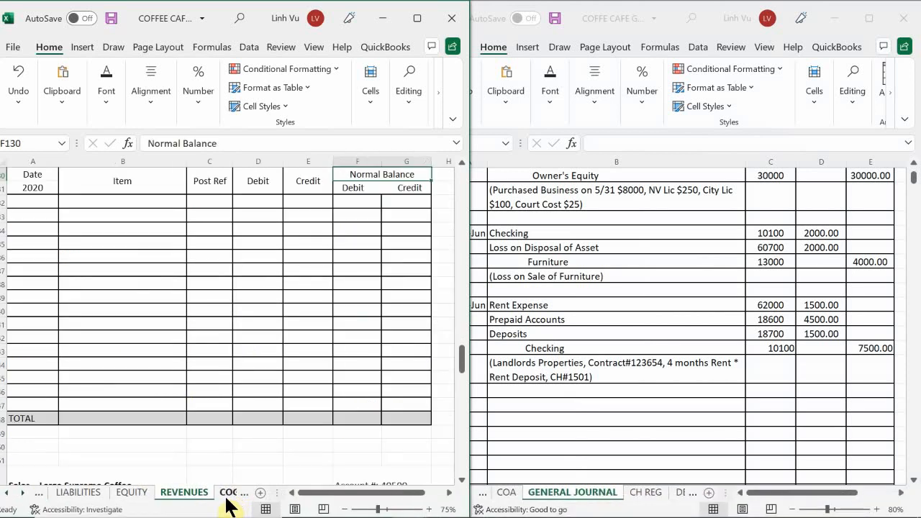
pyautogui.click(226, 494)
pyautogui.click(209, 494)
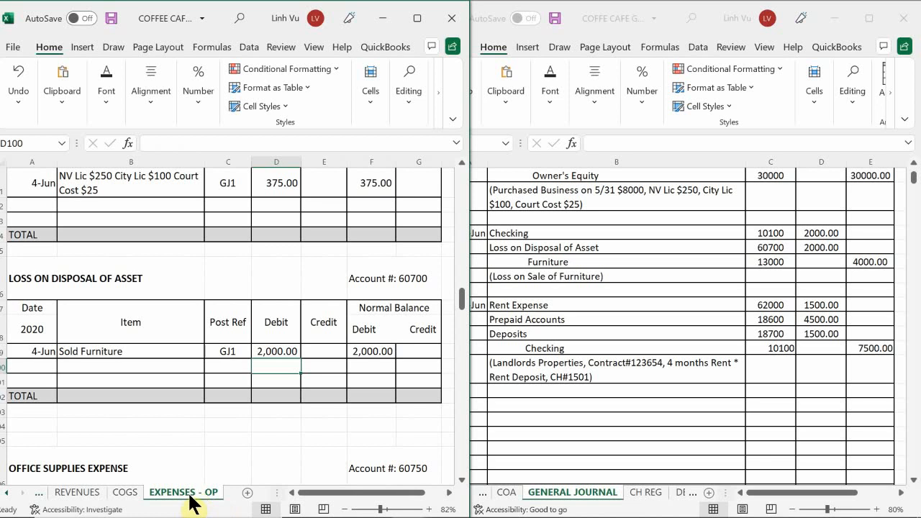
# In the RENT EXPENSE ledger, account 62000, enter the date 6/5 in A185.
pyautogui.click(199, 416)
pyautogui.scroll(-15, 134, 426)
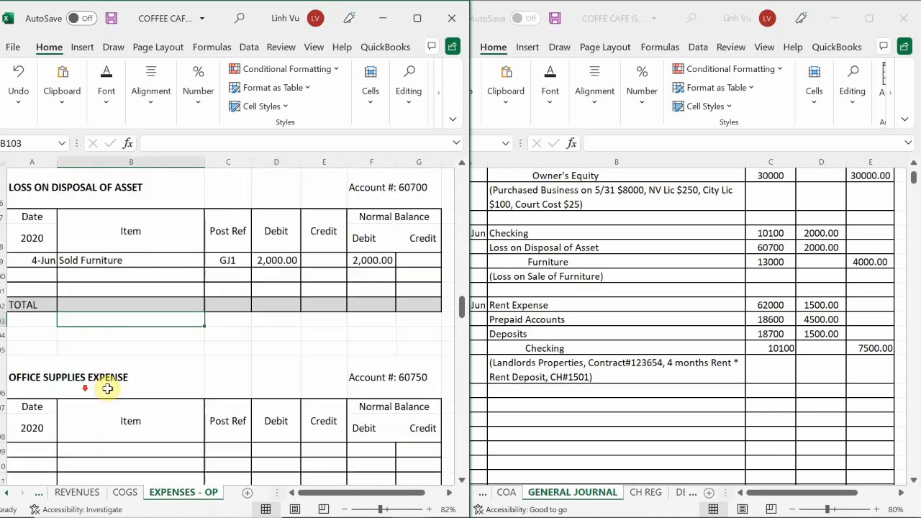
pyautogui.scroll(-2, 120, 407)
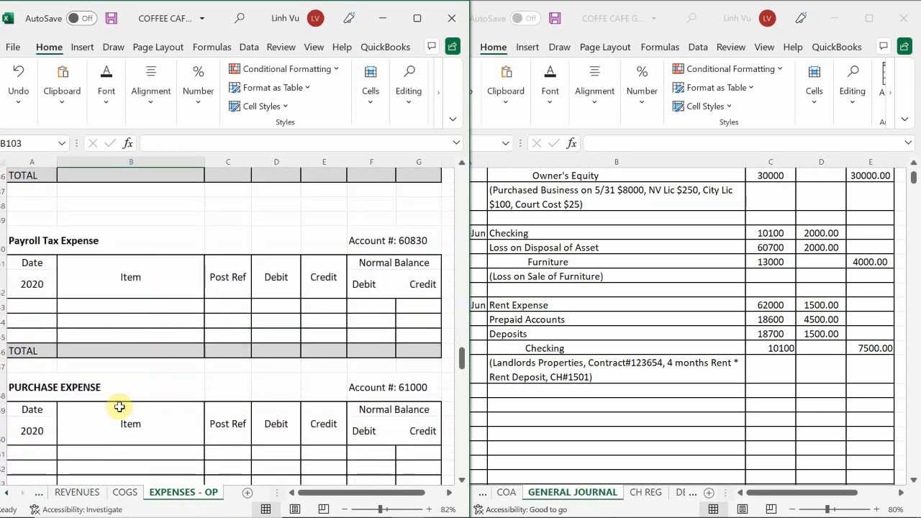
pyautogui.scroll(-8, 109, 409)
pyautogui.scroll(-4, 109, 409)
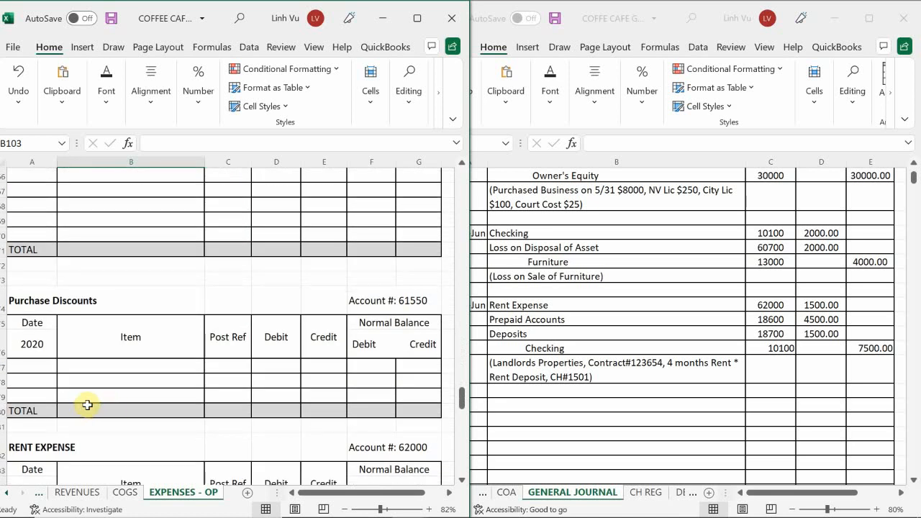
pyautogui.scroll(-2, 77, 399)
pyautogui.scroll(-1, 74, 399)
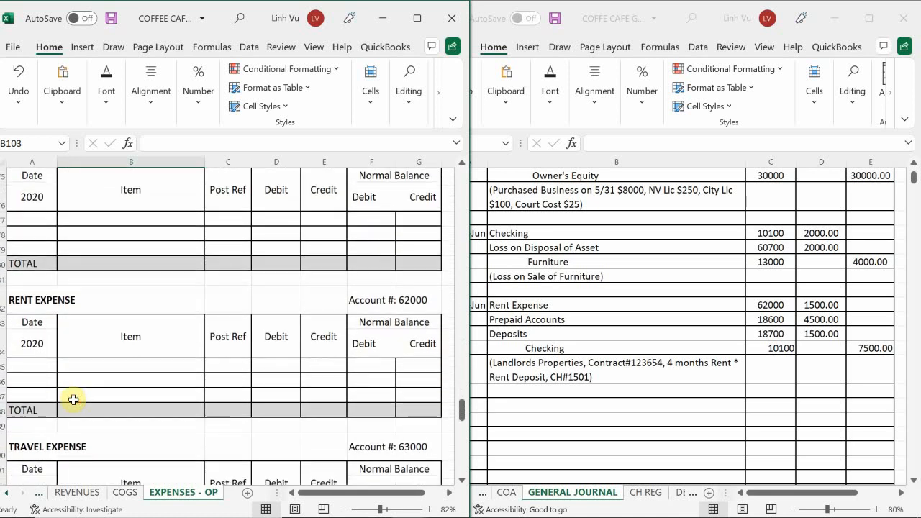
pyautogui.click(39, 369)
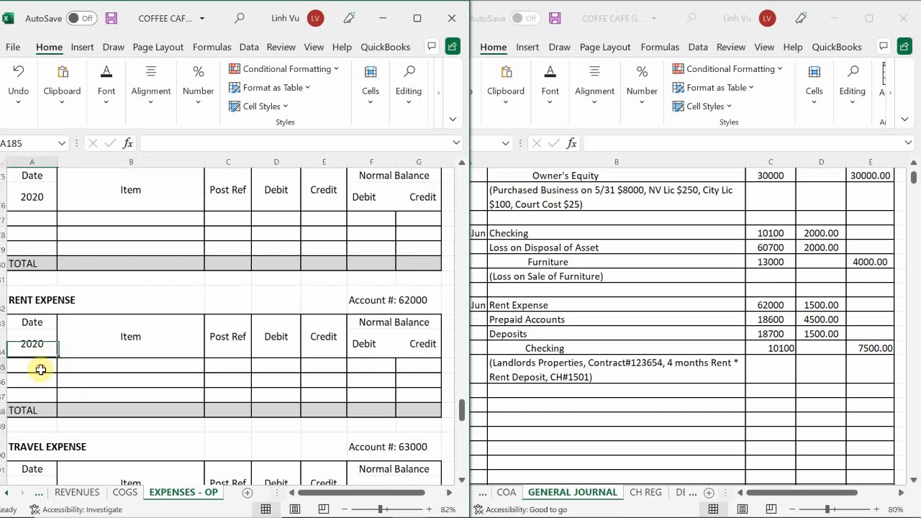
pyautogui.moveTo(153, 513)
pyautogui.write('6/5')
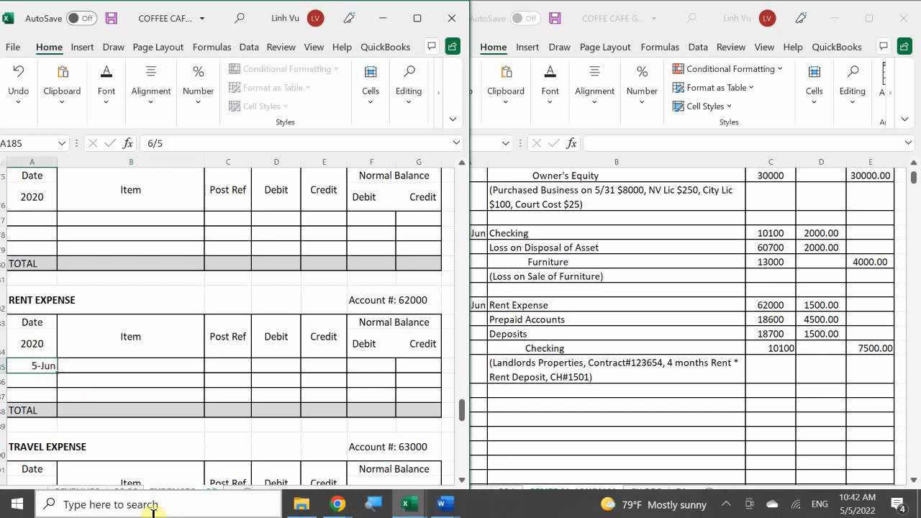
pyautogui.press('Return')
pyautogui.press('Right')
pyautogui.press('Up')
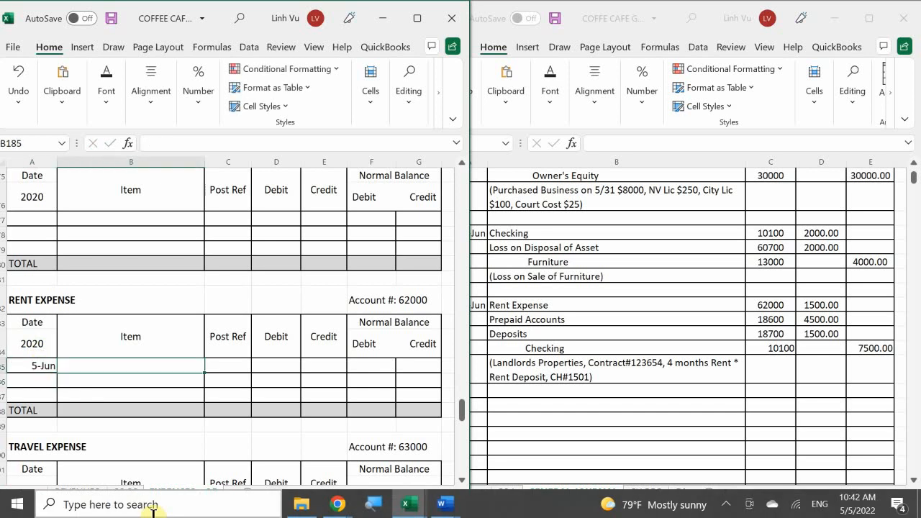
# Describe the 5-Jun rent expense entry as "June Rent" with post reference GJ1.
pyautogui.write('June Rent')
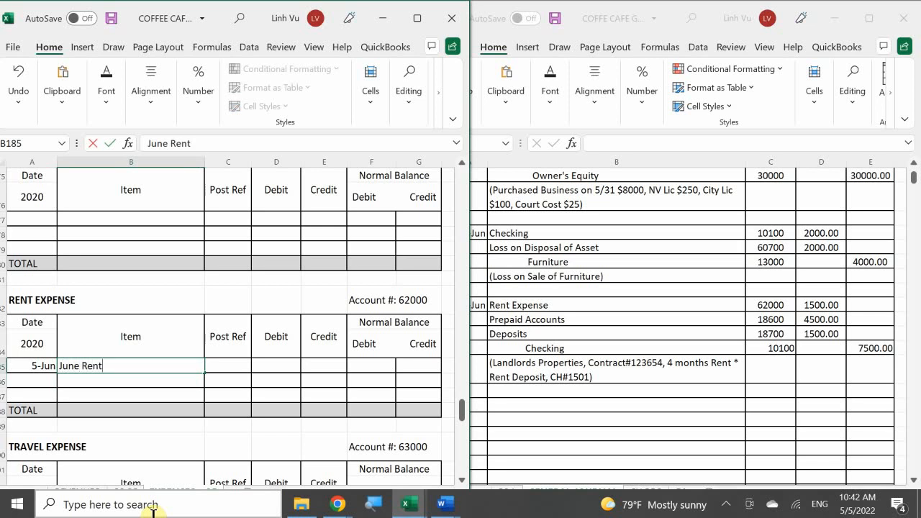
pyautogui.press('Tab')
pyautogui.write('GJ1')
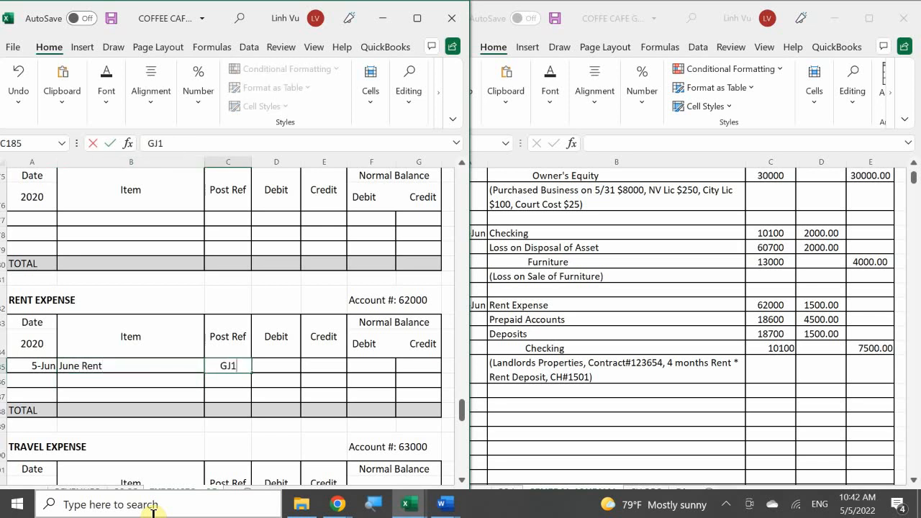
pyautogui.press('Tab')
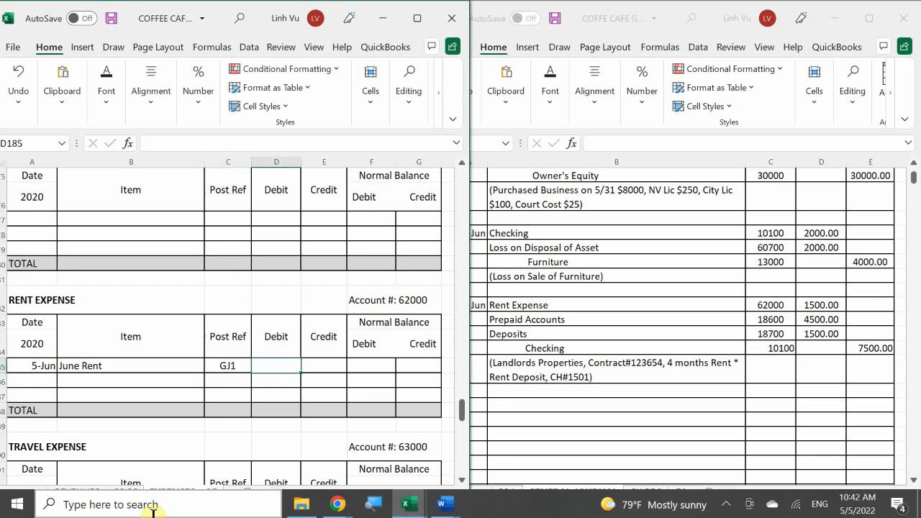
# Enter a 1500 debit for June Rent in D185 and link the debit balance in F185 to it.
pyautogui.write('1500')
pyautogui.press('Tab')
pyautogui.press('Tab')
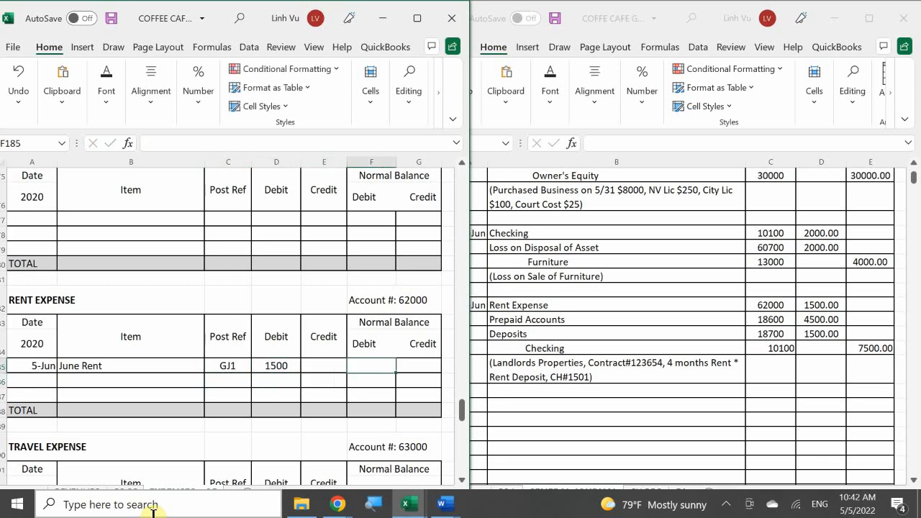
pyautogui.write('=')
pyautogui.press('Left')
pyautogui.press('Left')
pyautogui.press('Return')
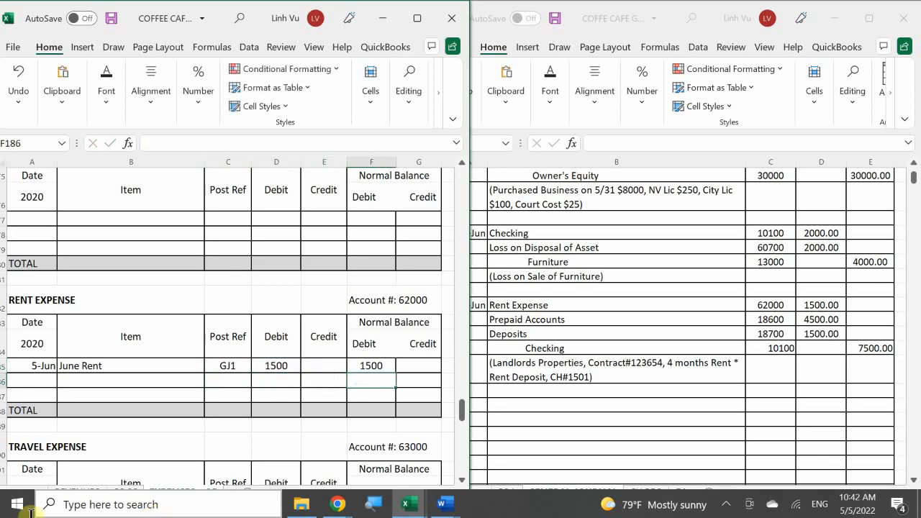
# Apply the comma accounting number format to the RENT EXPENSE amount cells D185:G188.
pyautogui.moveTo(283, 367); pyautogui.dragTo(407, 412)
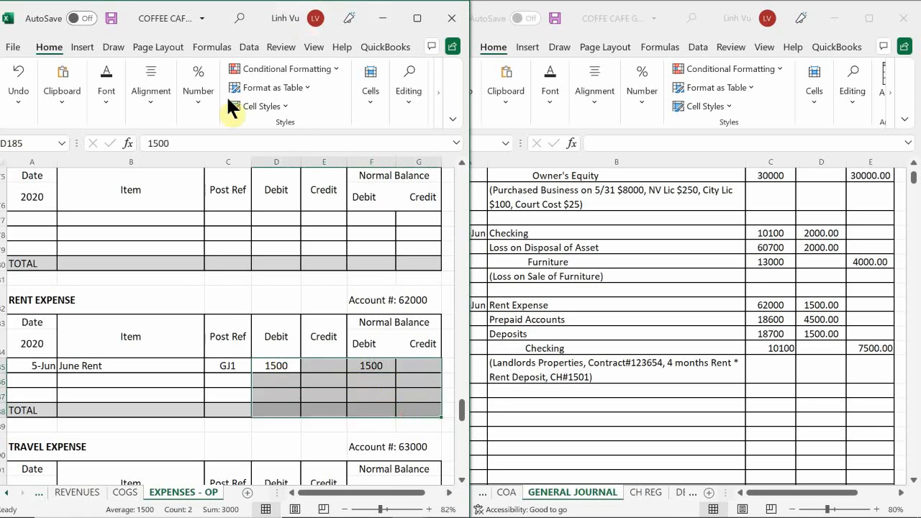
pyautogui.click(209, 103)
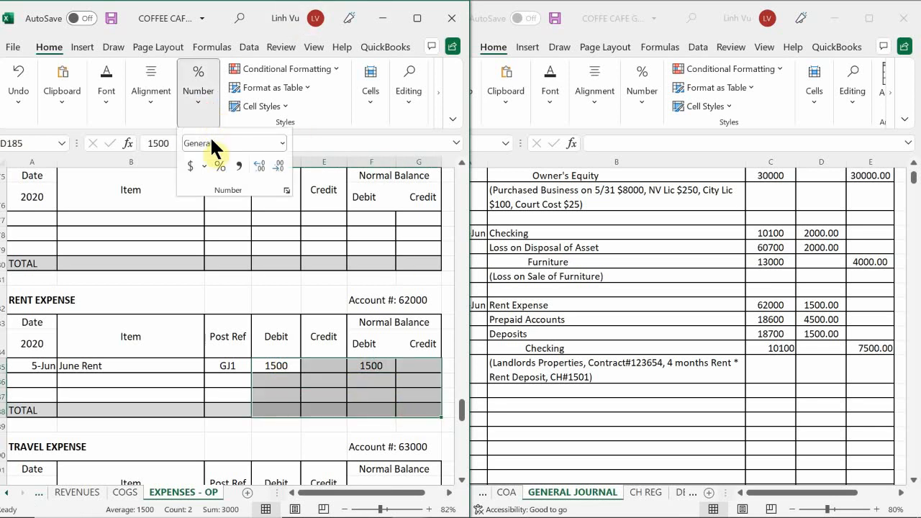
pyautogui.click(239, 166)
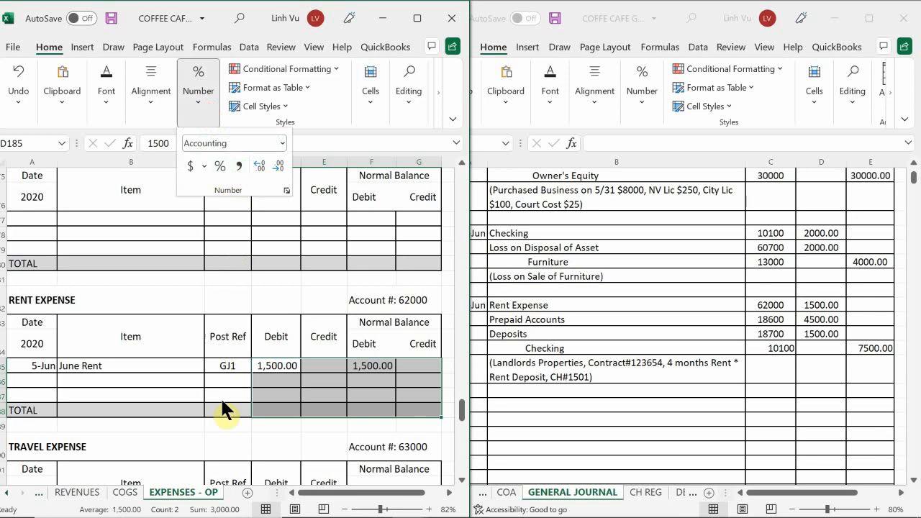
pyautogui.click(256, 386)
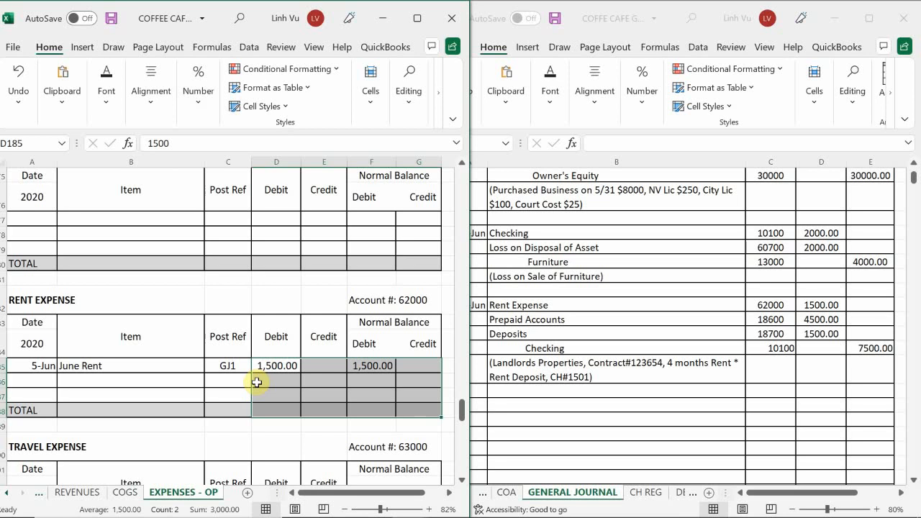
# On the ASSETS sheet, find the PREPAID ACCOUNTS ledger, account 18600, and enter the date 6/4 in A528.
pyautogui.click(4, 493)
pyautogui.click(4, 493)
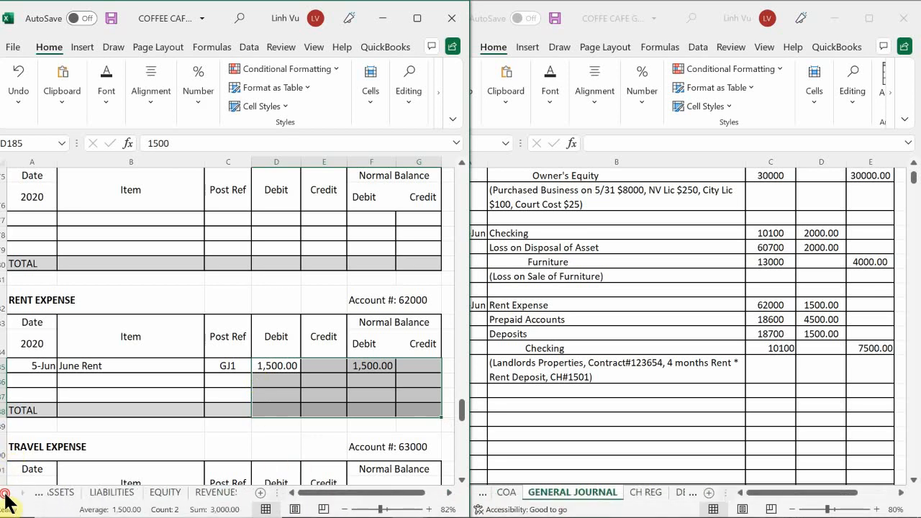
pyautogui.click(71, 492)
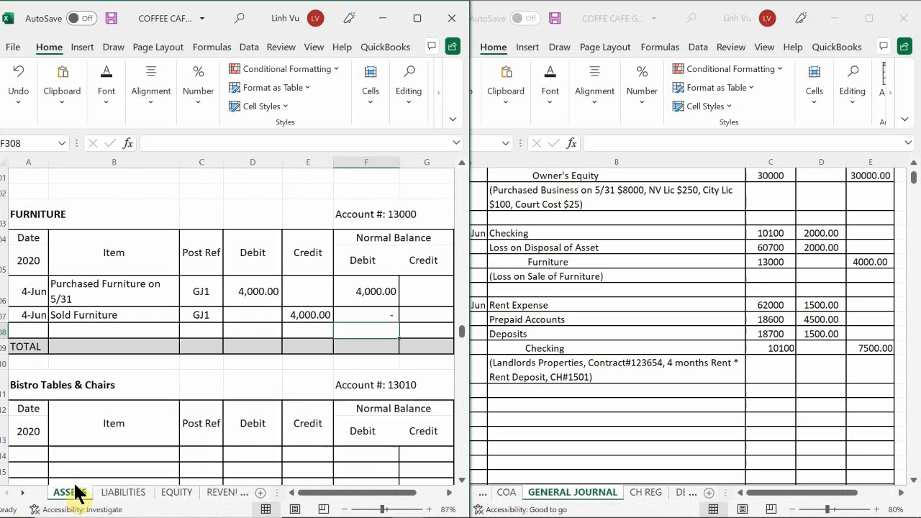
pyautogui.click(104, 342)
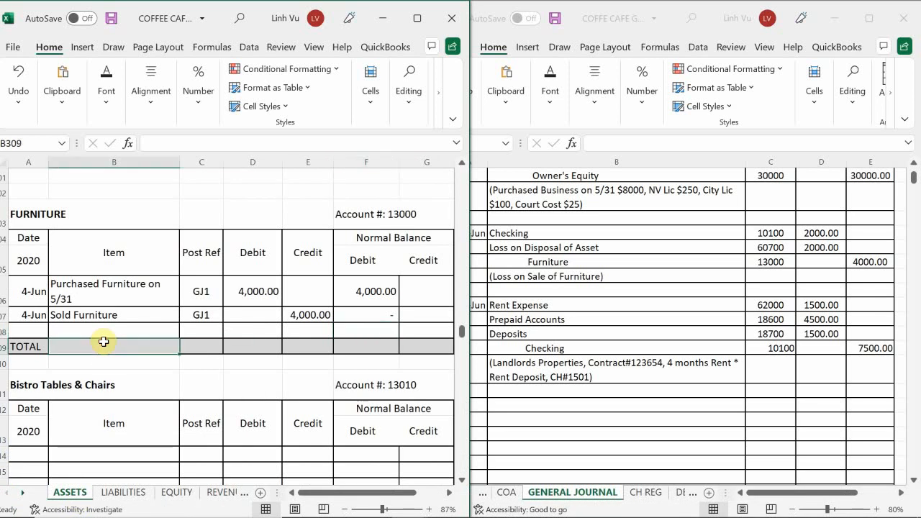
pyautogui.scroll(-17, 100, 345)
pyautogui.scroll(-14, 93, 358)
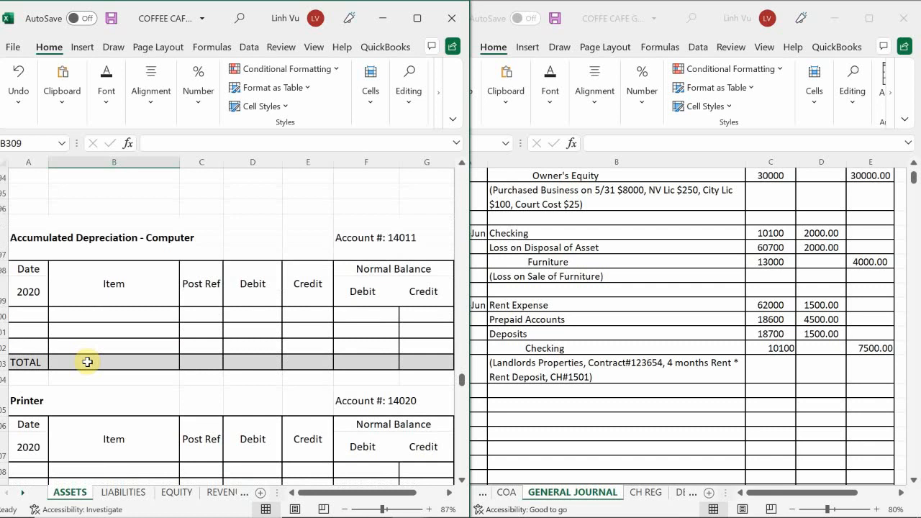
pyautogui.scroll(-17, 87, 362)
pyautogui.scroll(-7, 84, 368)
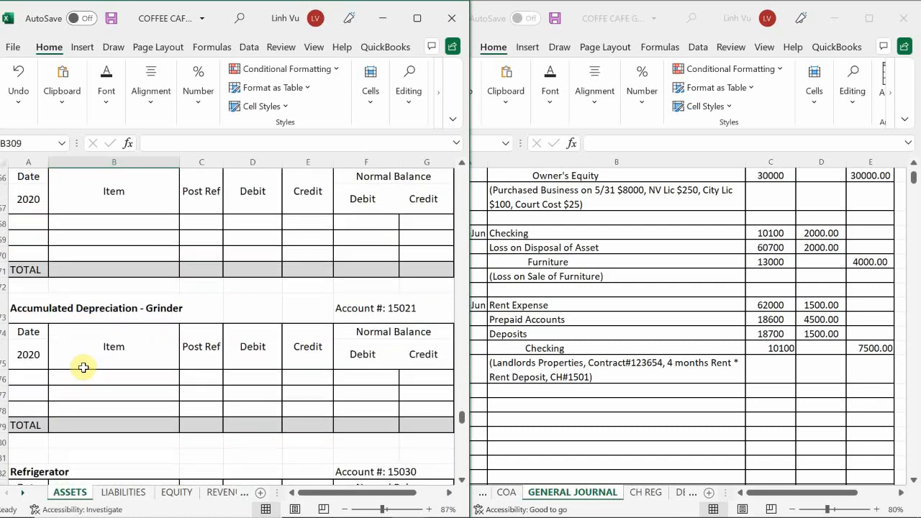
pyautogui.scroll(-1, 84, 368)
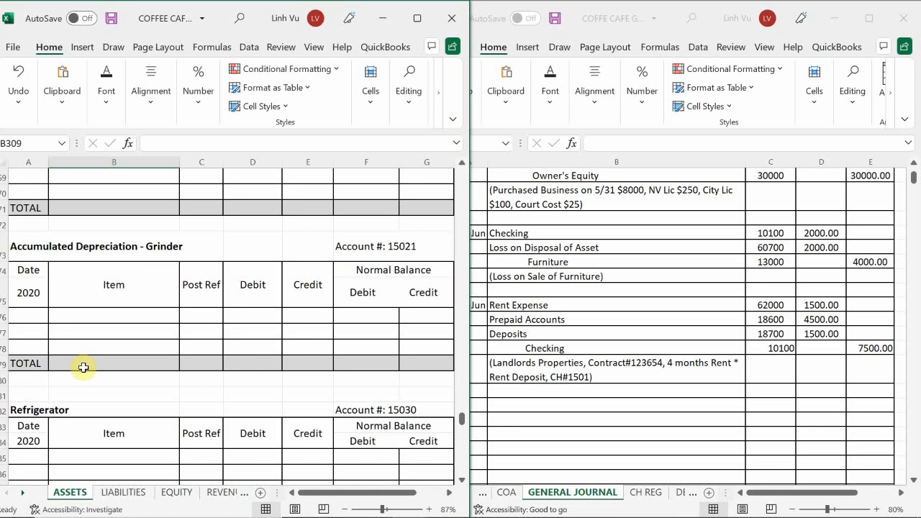
pyautogui.scroll(-1, 84, 368)
pyautogui.scroll(-2, 81, 370)
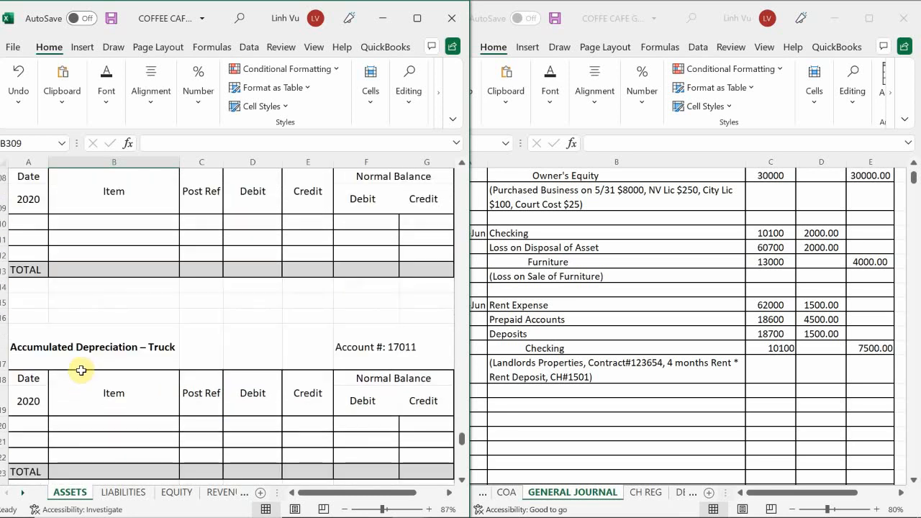
pyautogui.scroll(-2, 81, 370)
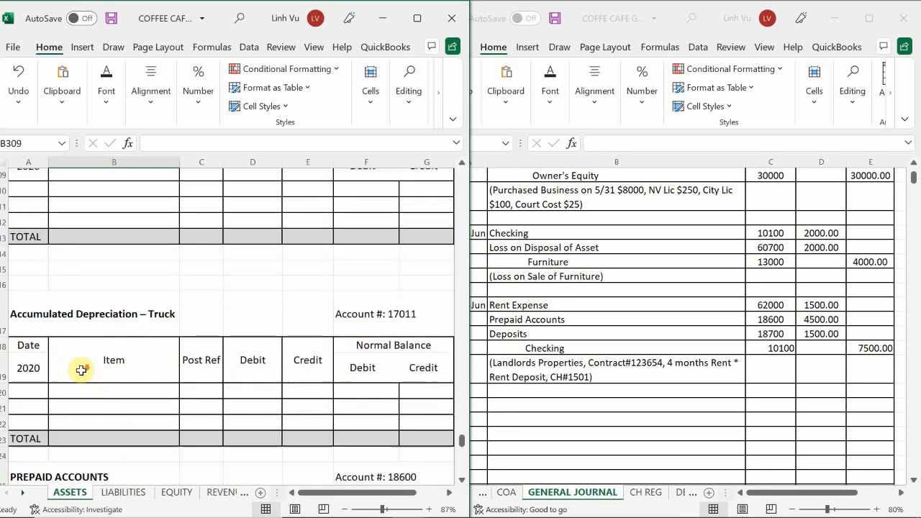
pyautogui.scroll(-1, 81, 370)
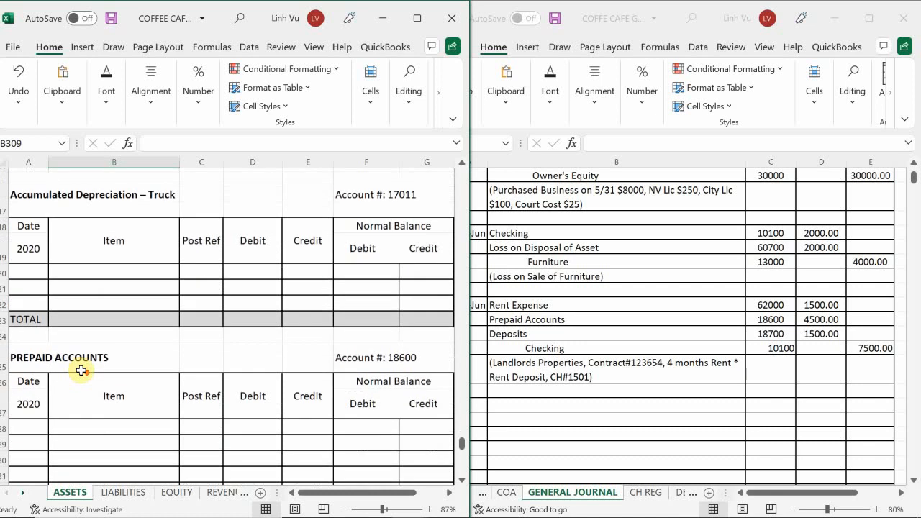
pyautogui.scroll(-2, 82, 370)
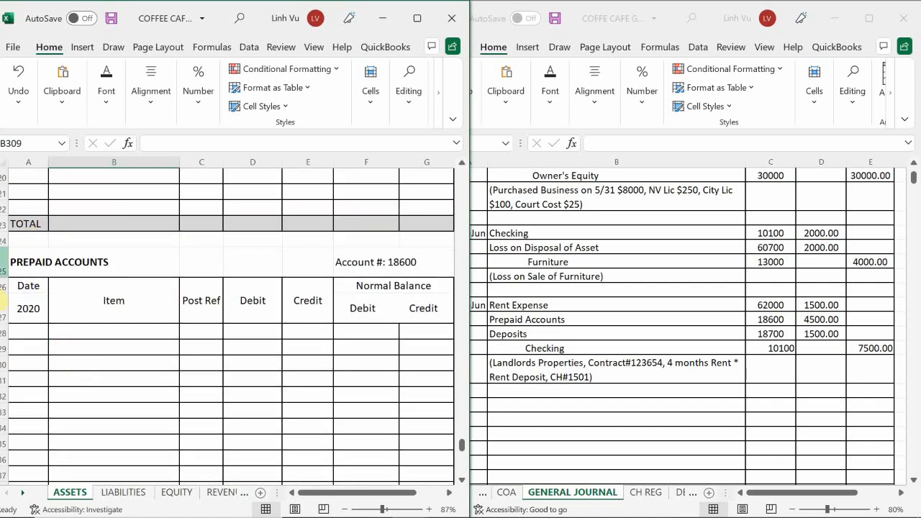
pyautogui.doubleClick(24, 331)
pyautogui.write('6/4')
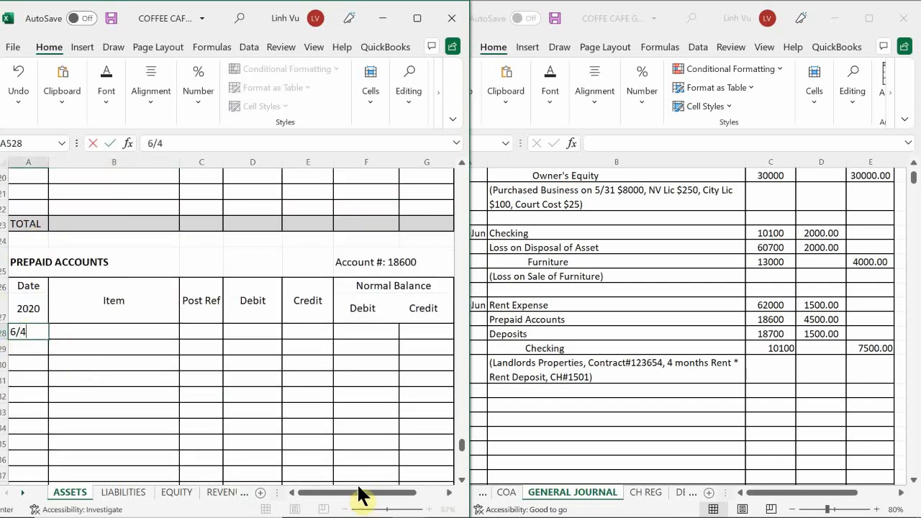
pyautogui.press('Return')
pyautogui.press('Right')
pyautogui.press('Up')
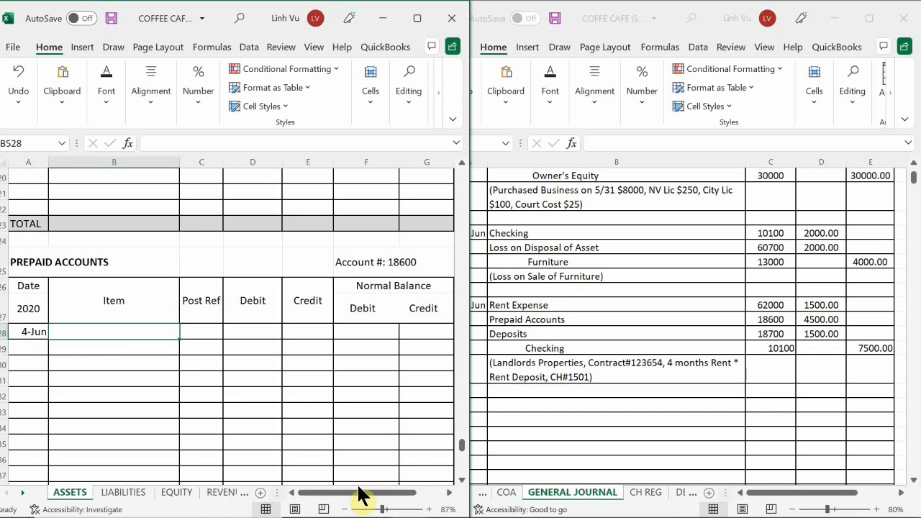
# Describe the 4-Jun PREPAID ACCOUNTS entry in B528 as "Adv. Pmt 3 Month Rent $1500/Mo".
pyautogui.write('A')
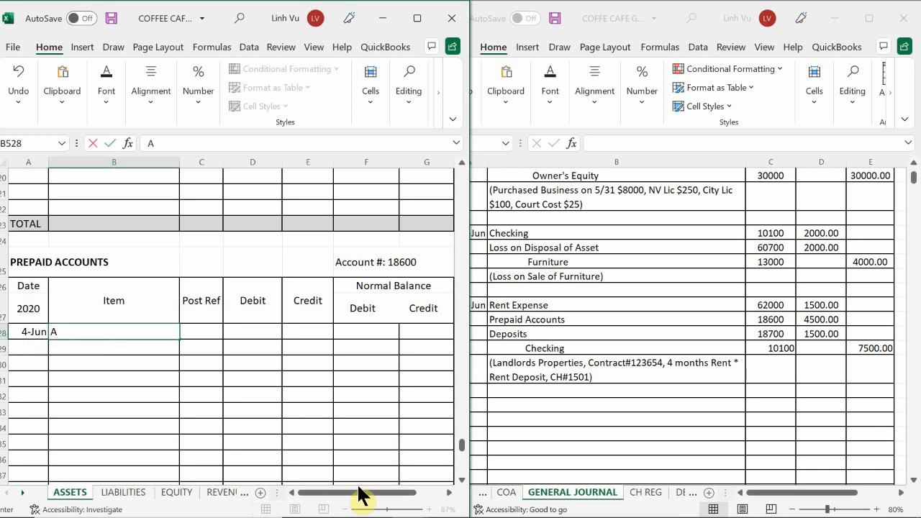
pyautogui.write('dv. Pmt 3 Month Re')
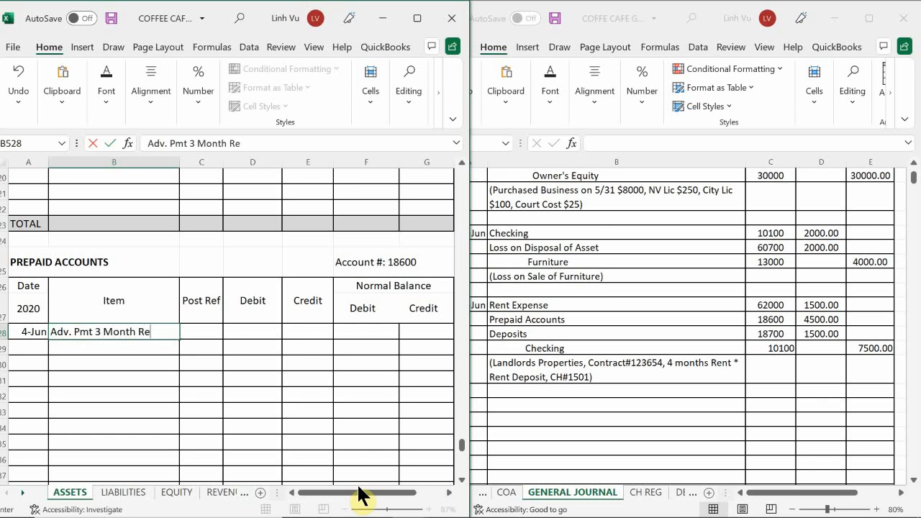
pyautogui.write('nt $1500/')
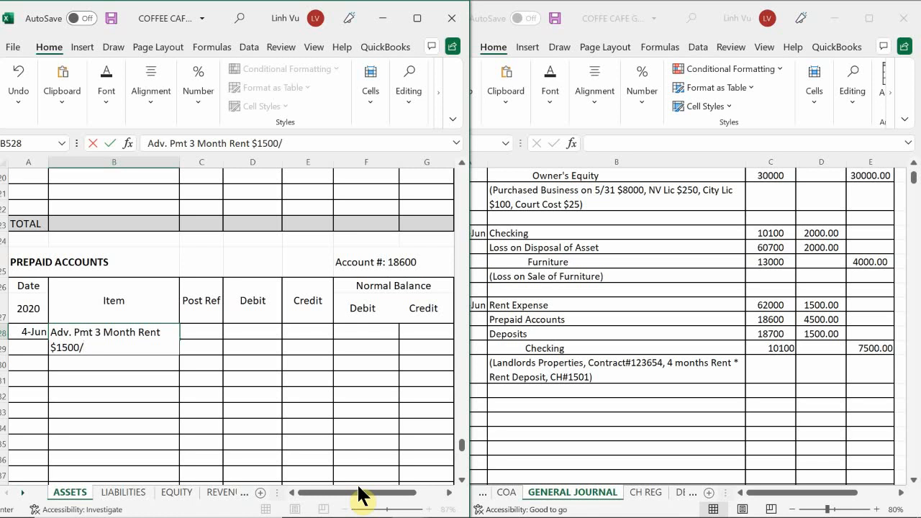
pyautogui.write('Mo')
pyautogui.press('Return')
# Give the prepaid rent entry the post reference GJ1 in C528 and a 4500 debit in D528.
pyautogui.press('Right')
pyautogui.press('Up')
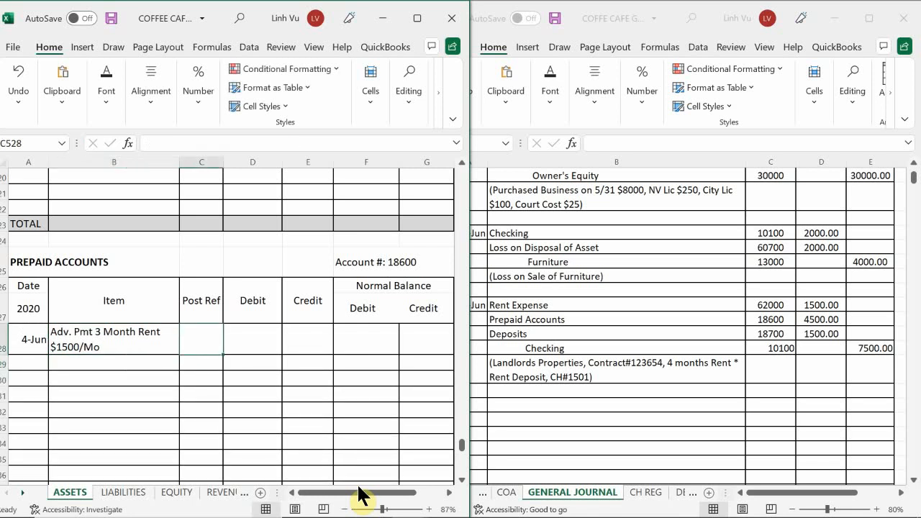
pyautogui.write('GJ')
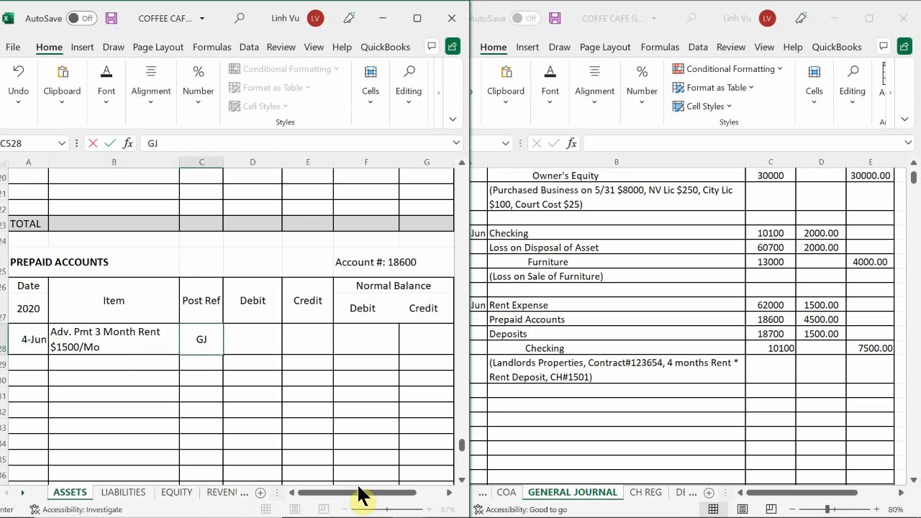
pyautogui.write('1')
pyautogui.press('Return')
pyautogui.press('Right')
pyautogui.press('Up')
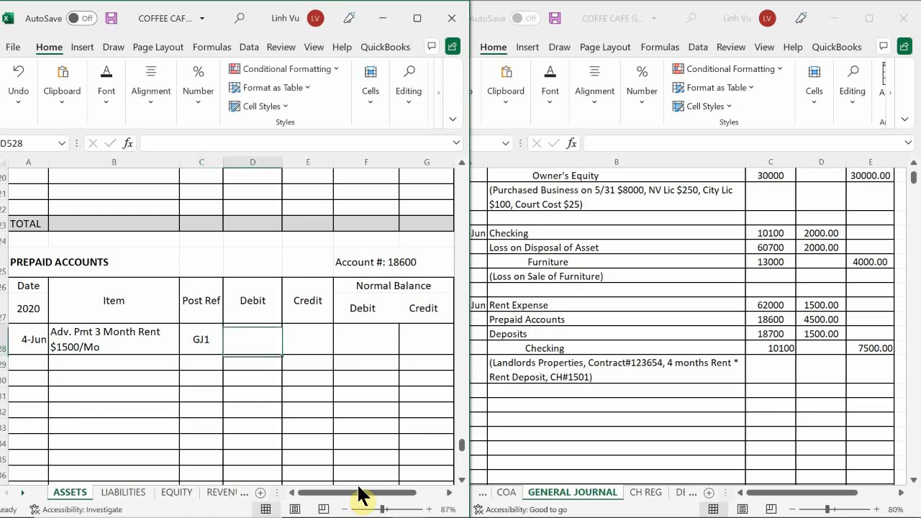
pyautogui.write('1')
pyautogui.press('BackSpace')
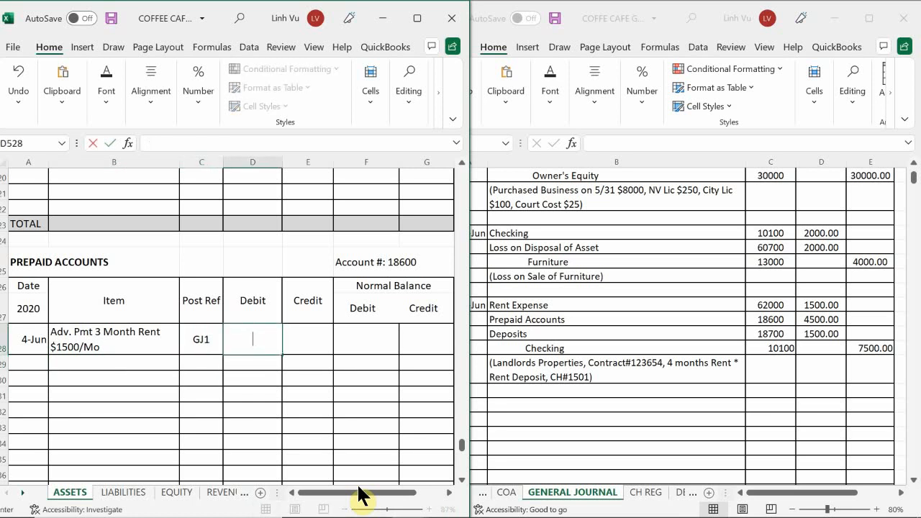
pyautogui.write('4500')
pyautogui.press('Return')
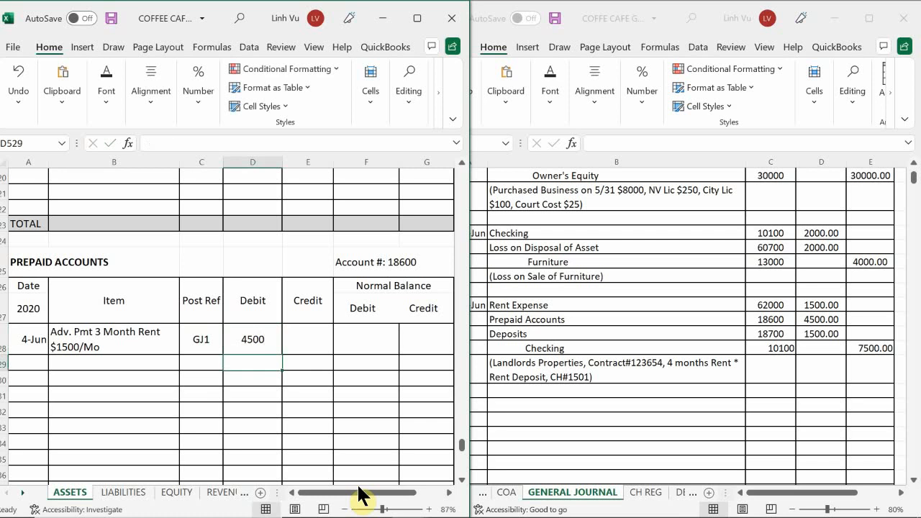
# Link the PREPAID ACCOUNTS debit balance in F528 to the debit amount in D528.
pyautogui.press('Right')
pyautogui.press('Up')
pyautogui.press('Right')
pyautogui.write('=')
pyautogui.press('Left')
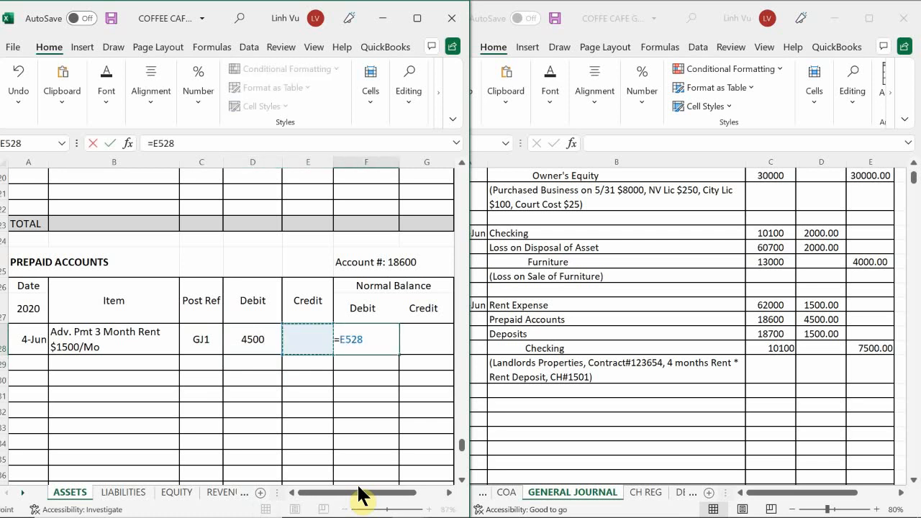
pyautogui.press('Left')
pyautogui.press('Return')
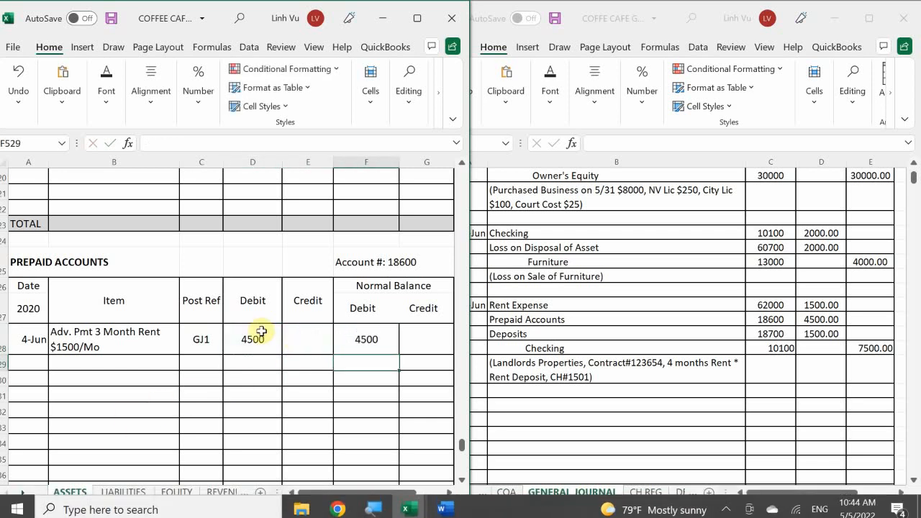
# Apply the comma accounting number format to the PREPAID ACCOUNTS amount cells D528:G534.
pyautogui.moveTo(254, 339); pyautogui.dragTo(417, 439)
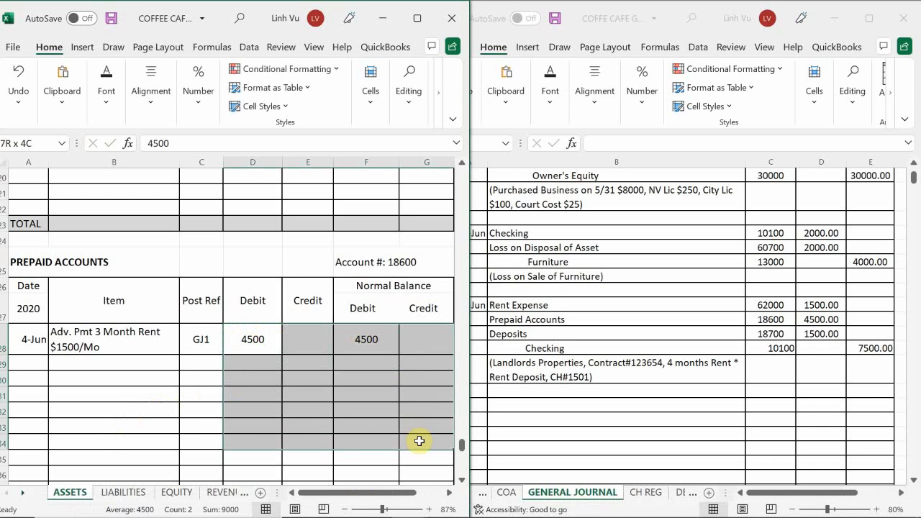
pyautogui.click(190, 108)
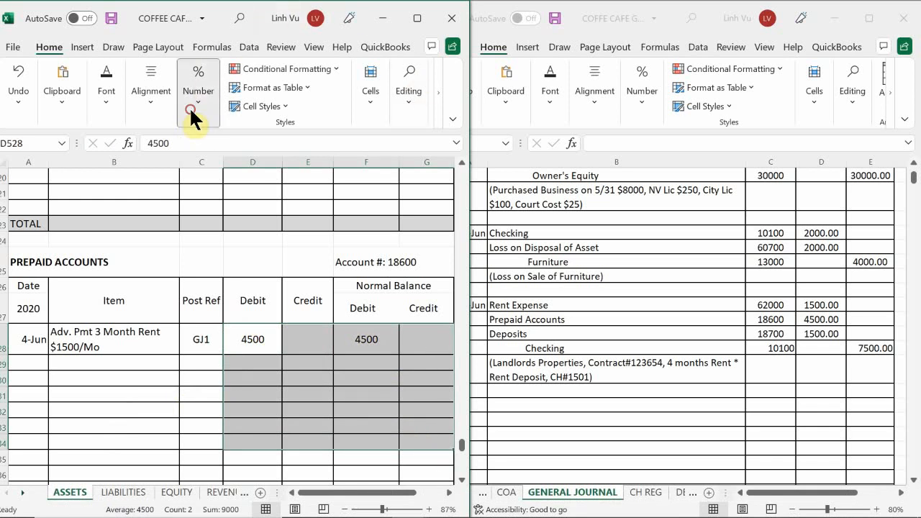
pyautogui.click(241, 166)
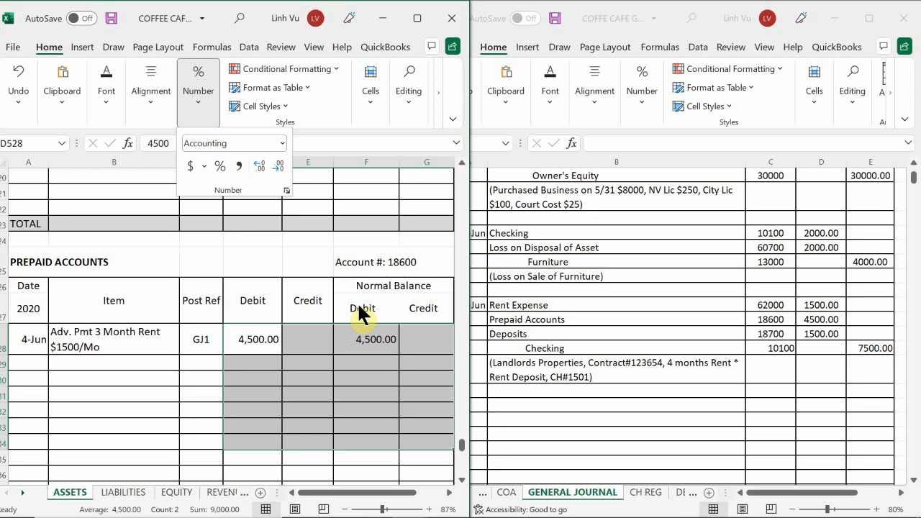
pyautogui.click(64, 367)
# Find the DEPOSITS ledger, account 18700, on the ASSETS sheet and enter the date 6/4 in A544.
pyautogui.scroll(-6, 64, 367)
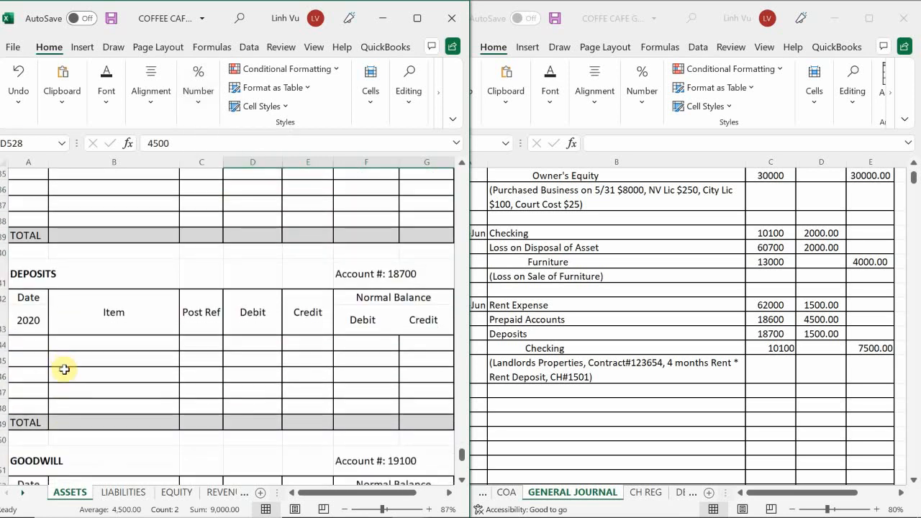
pyautogui.scroll(1, 64, 370)
pyautogui.click(34, 351)
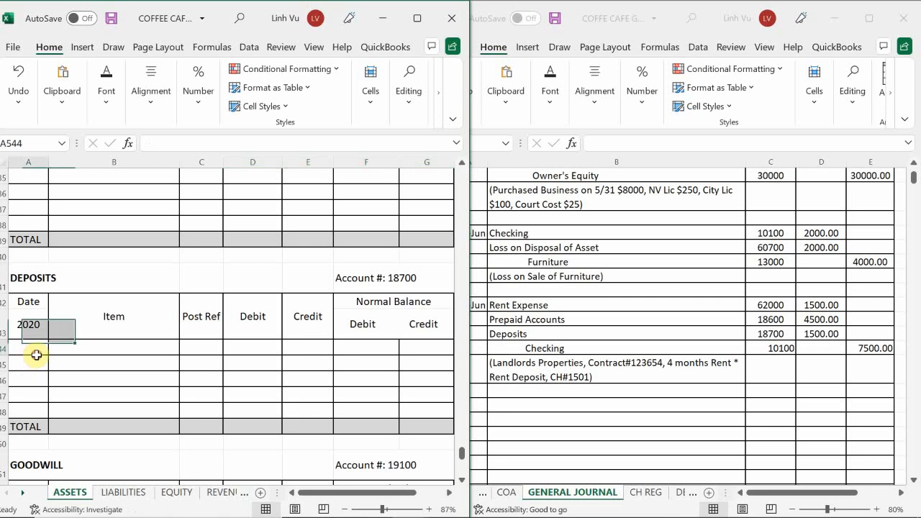
pyautogui.write('6/4')
pyautogui.press('Return')
pyautogui.press('Up')
pyautogui.press('Right')
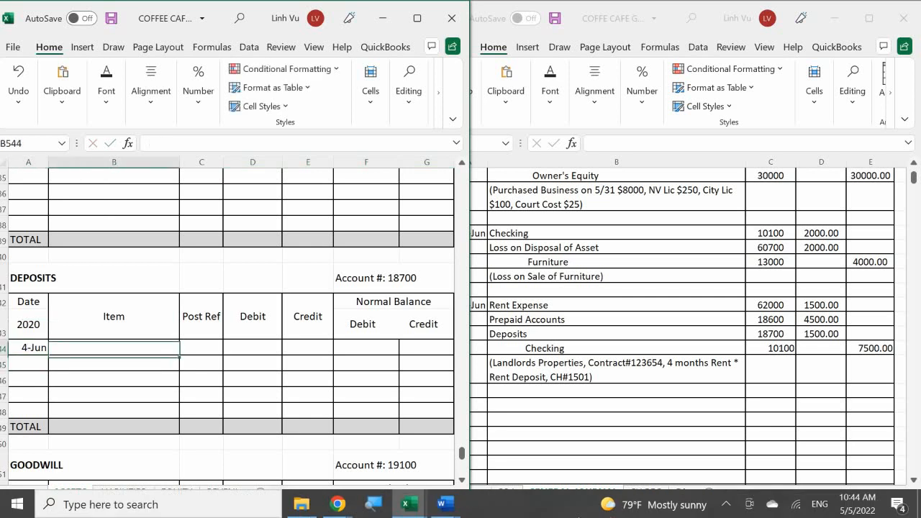
# Describe the 4-Jun DEPOSITS entry as "Rent Deposit 1 Month Rent" with post reference GJ1.
pyautogui.write('Rent')
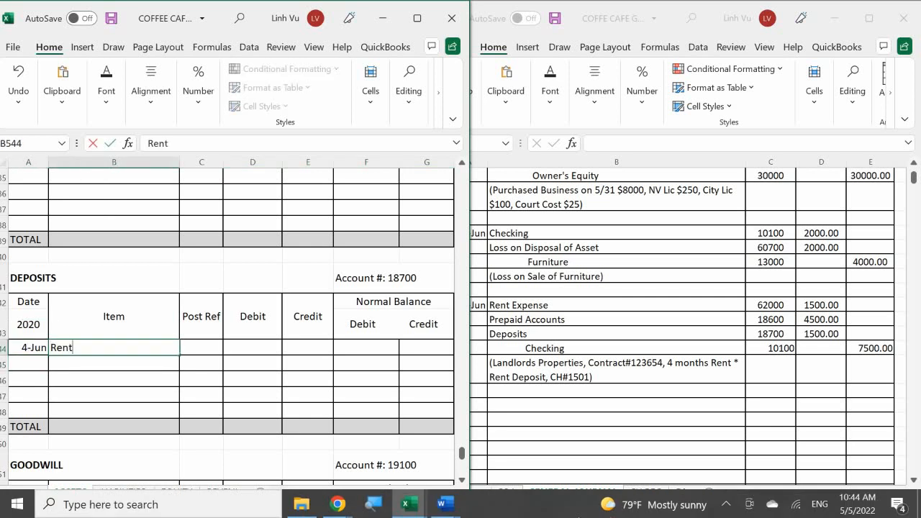
pyautogui.write(' Deposit 1 n')
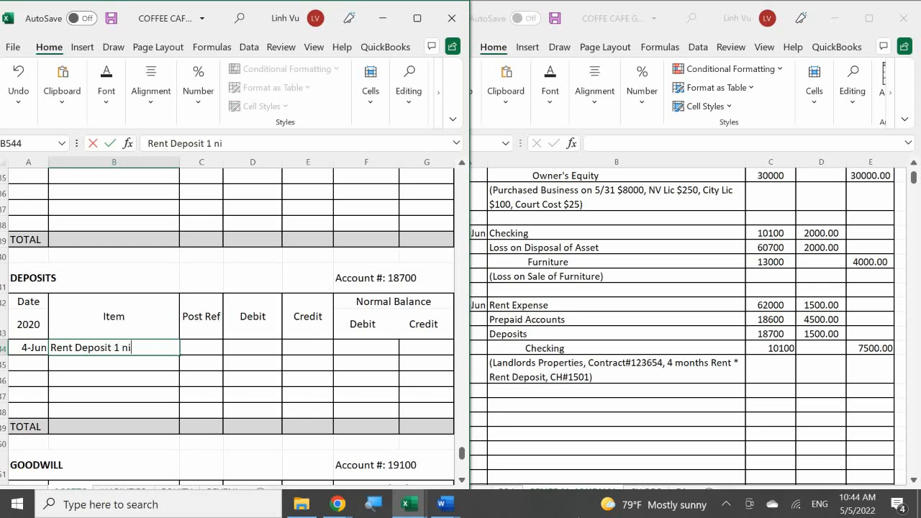
pyautogui.press('BackSpace')
pyautogui.write('Month Rent')
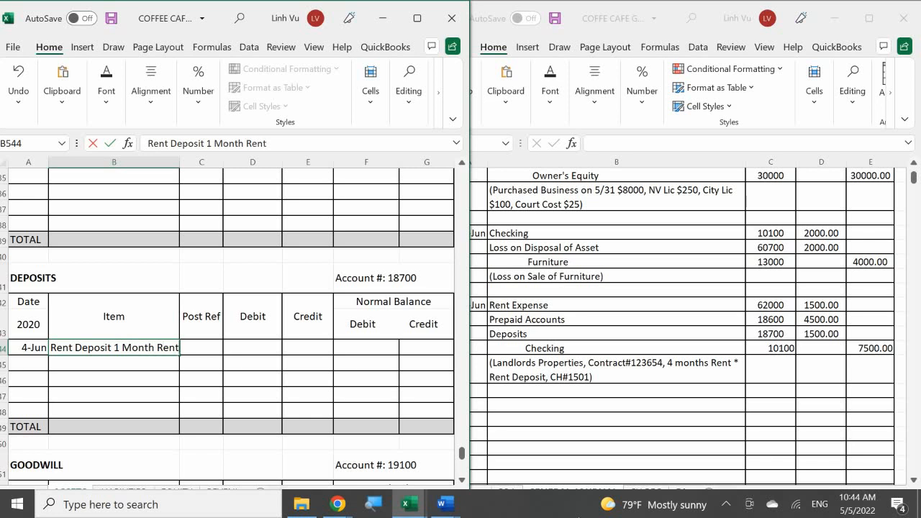
pyautogui.press('Tab')
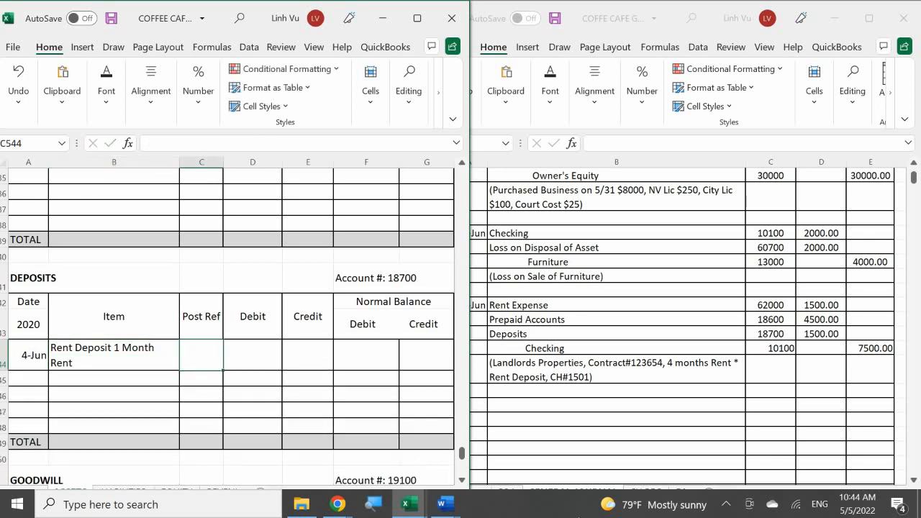
pyautogui.write('GJ1')
pyautogui.press('Return')
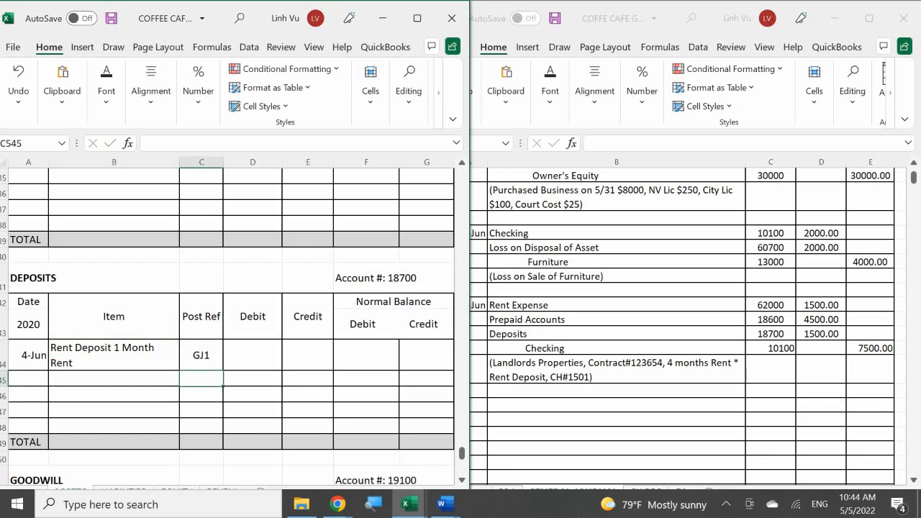
# Enter a 1500 debit for the rent deposit in D544 and link the debit balance in F544 to it.
pyautogui.press('Up')
pyautogui.press('Right')
pyautogui.write('1500')
pyautogui.press('Return')
pyautogui.press('Right')
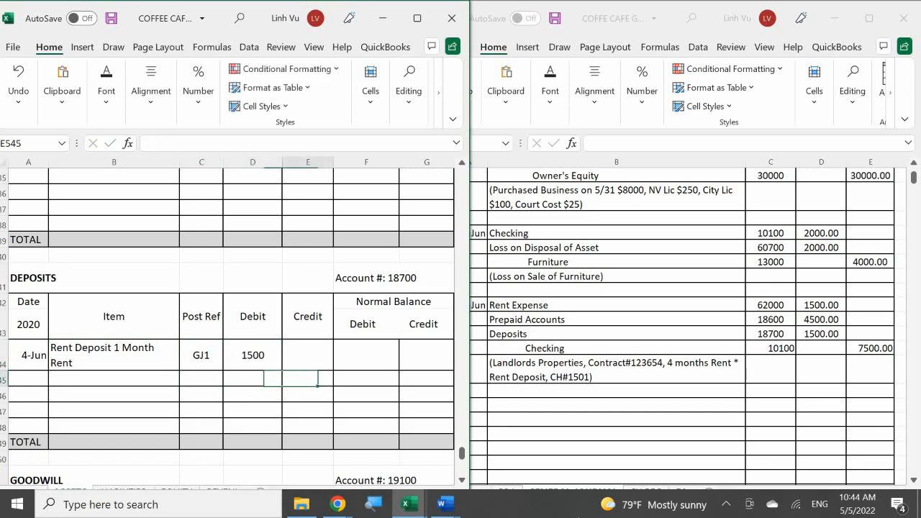
pyautogui.press('Up')
pyautogui.press('Right')
pyautogui.write('=')
pyautogui.press('Left')
pyautogui.press('Return')
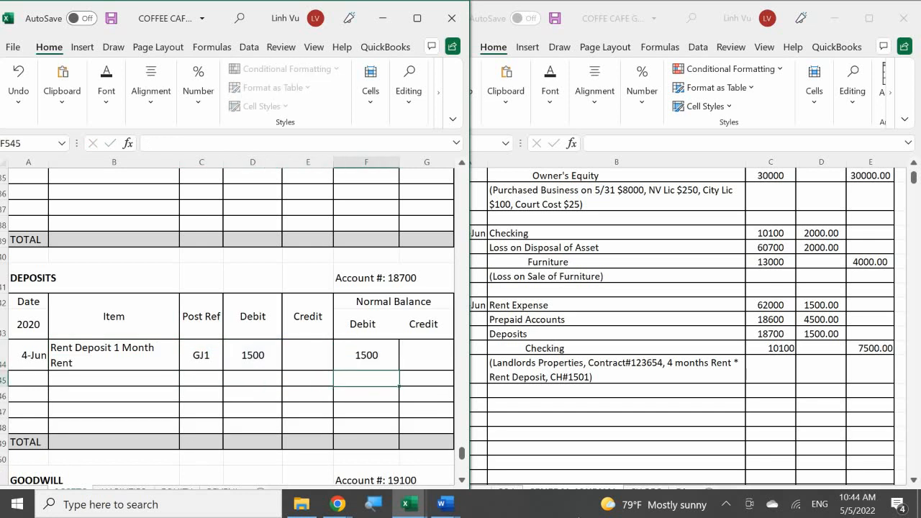
# Apply the comma accounting number format to the DEPOSITS amount cells D544:G549, including the total row.
pyautogui.moveTo(243, 354); pyautogui.dragTo(418, 441)
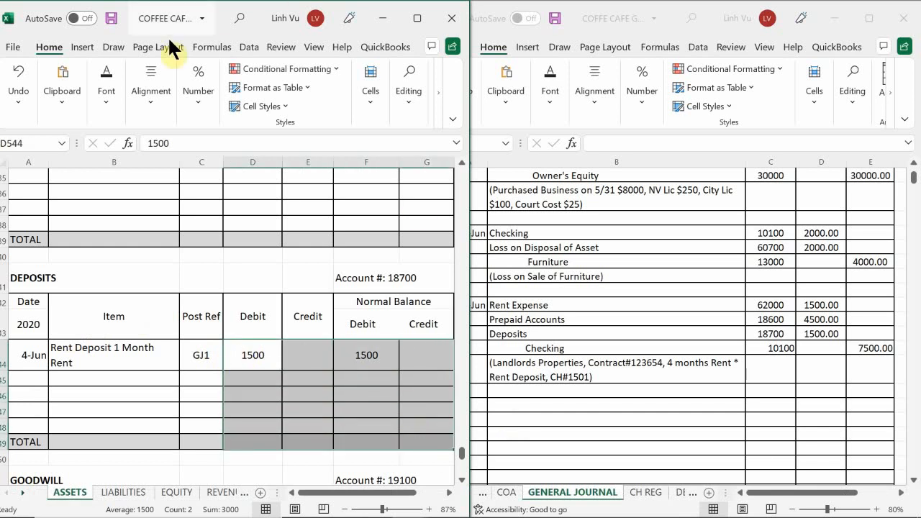
pyautogui.click(152, 106)
pyautogui.click(199, 108)
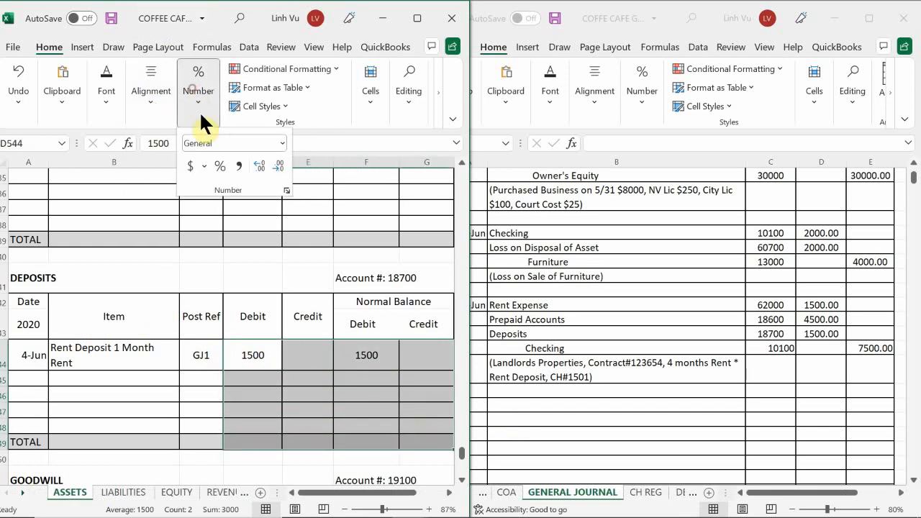
pyautogui.click(239, 166)
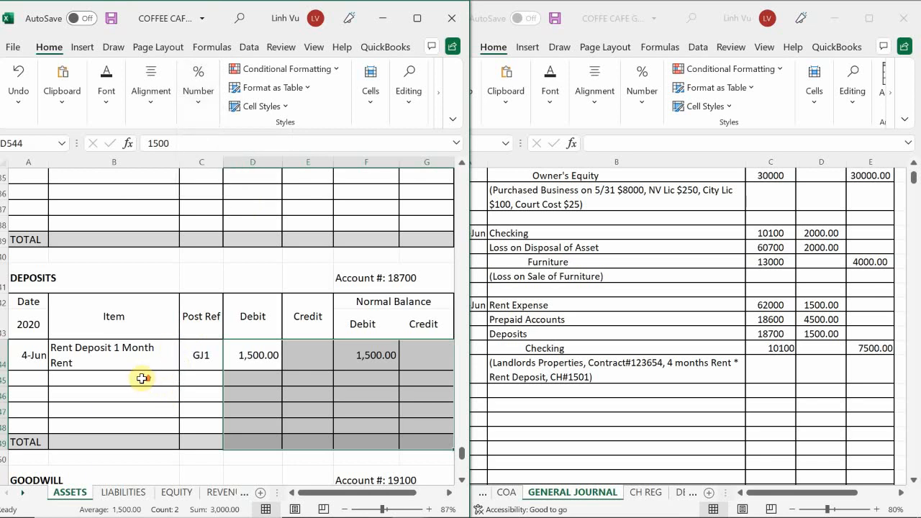
# Return to the Checking ledger, account 10100, on the ASSETS sheet and enter the date 6/5 in A17.
pyautogui.scroll(10, 137, 373)
pyautogui.scroll(15, 136, 373)
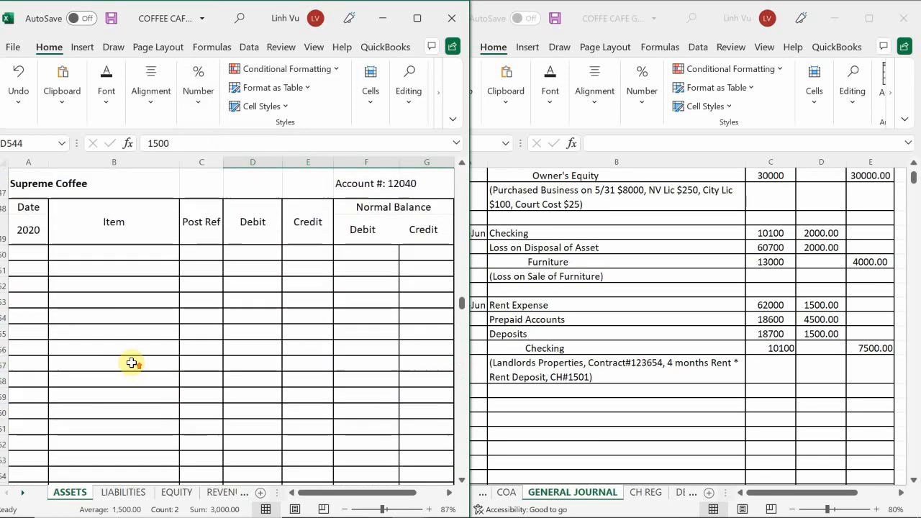
pyautogui.scroll(5, 126, 356)
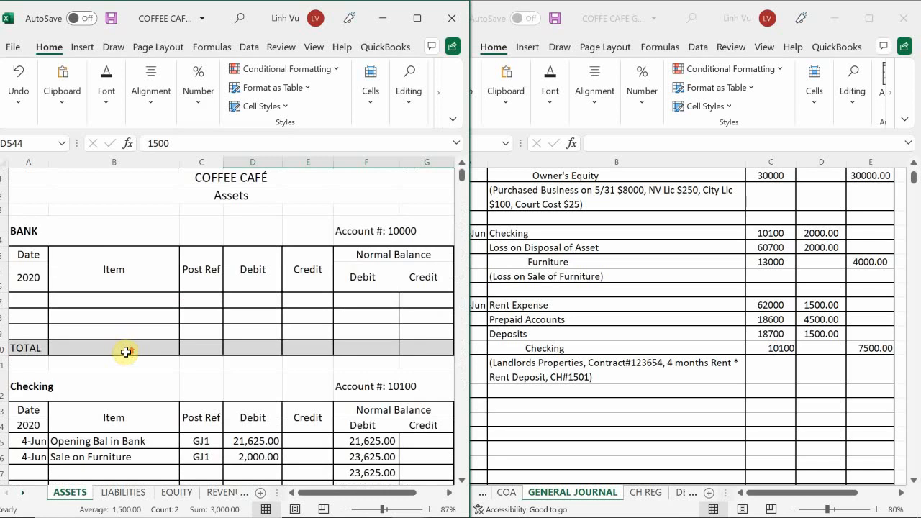
pyautogui.scroll(-2, 130, 336)
pyautogui.scroll(-2, 131, 336)
pyautogui.scroll(1, 130, 335)
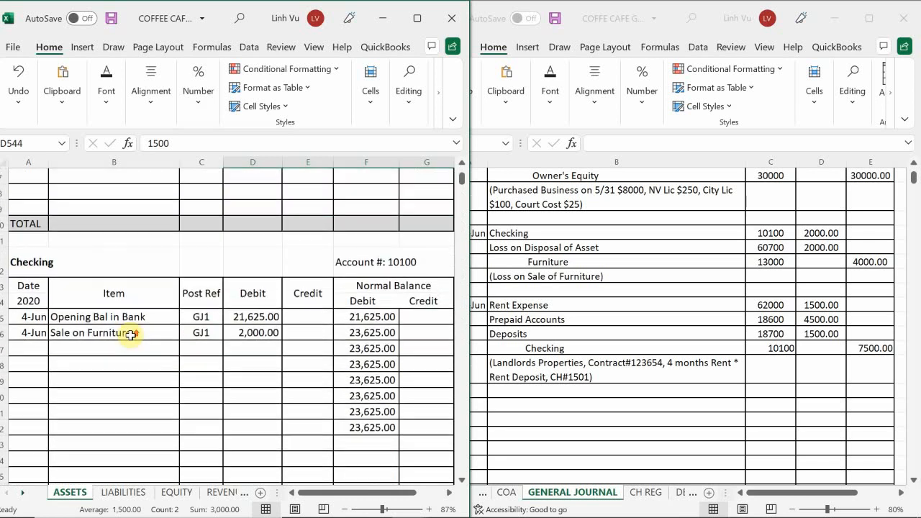
pyautogui.click(25, 350)
pyautogui.write('6/')
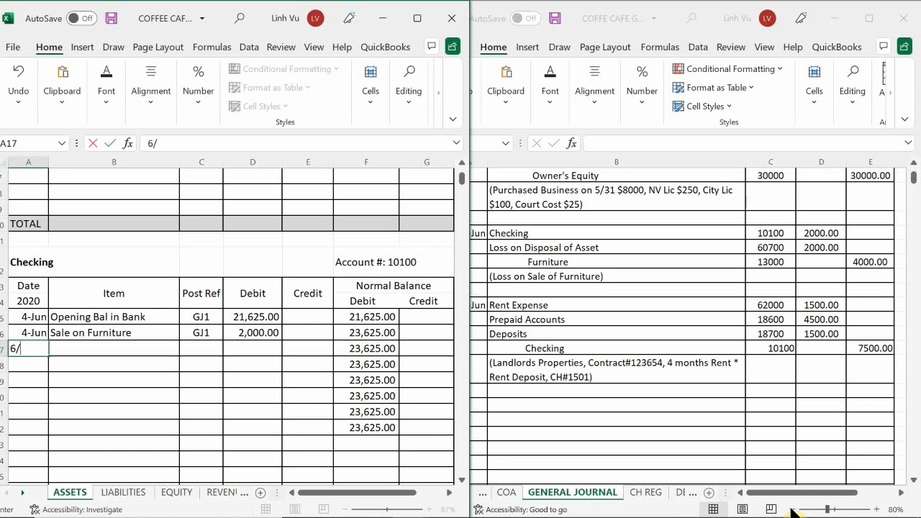
pyautogui.write('5')
pyautogui.press('Return')
pyautogui.press('Up')
pyautogui.press('Right')
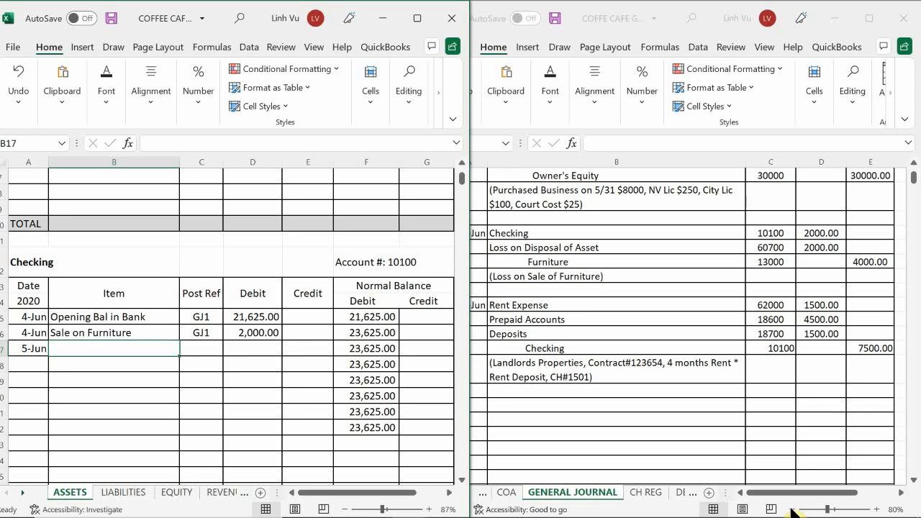
# Describe the 5-Jun Checking entry in B17 as "CH#1501" and select its post reference cell C17.
pyautogui.write('CH$')
pyautogui.press('BackSpace')
pyautogui.write('#1501')
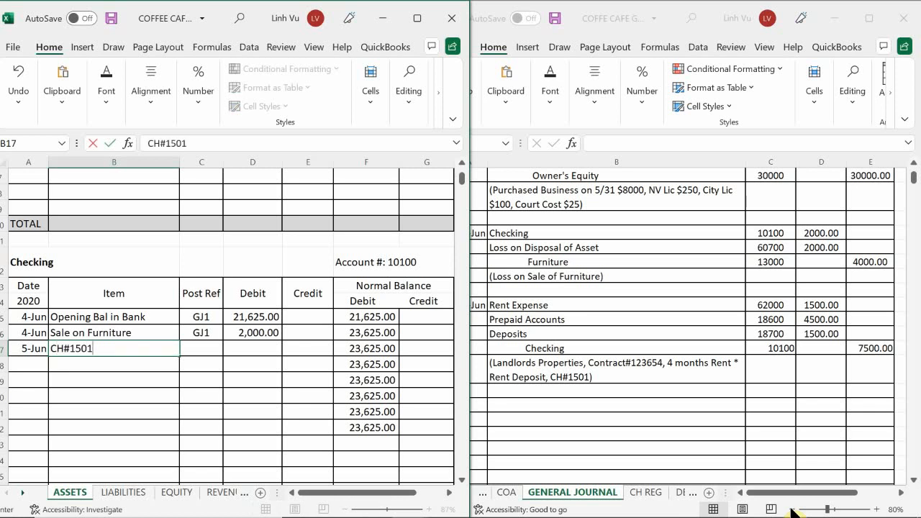
pyautogui.press('Return')
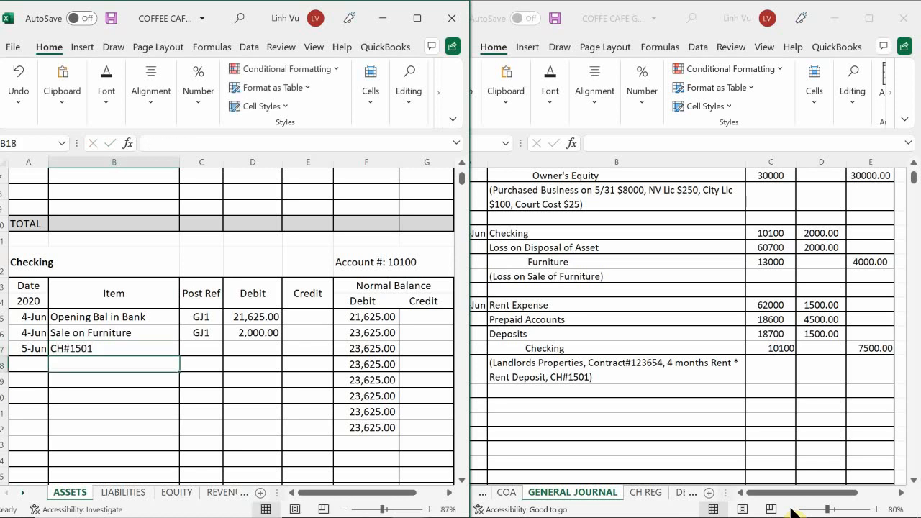
pyautogui.press('Right')
pyautogui.press('Up')
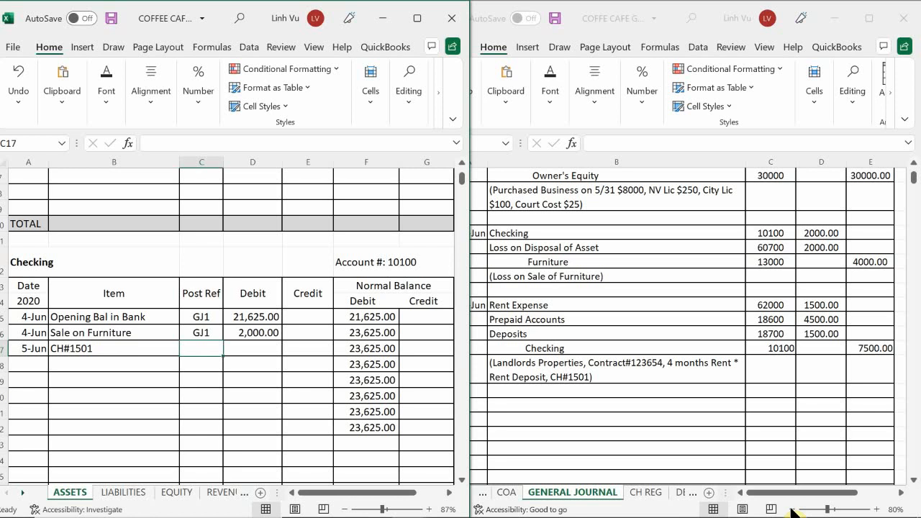
pyautogui.click(206, 347)
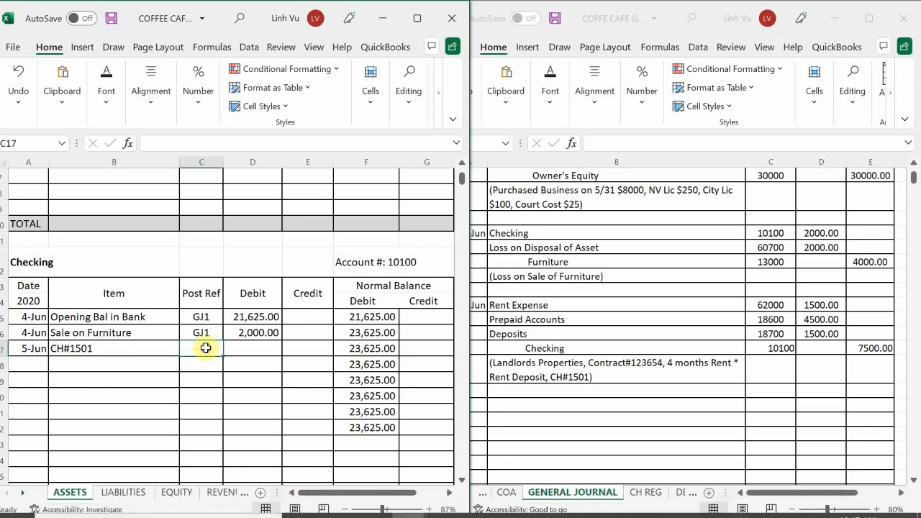
# Enter the post reference GJ1 in C17 and a 7500 credit in E17 for the 5-Jun Checking entry.
pyautogui.write('GJ1')
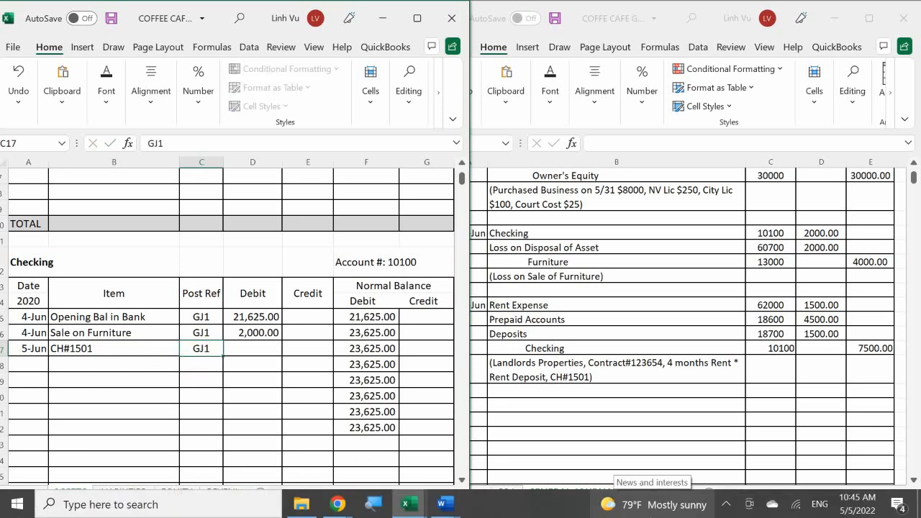
pyautogui.click(252, 368)
pyautogui.press('Up')
pyautogui.press('Right')
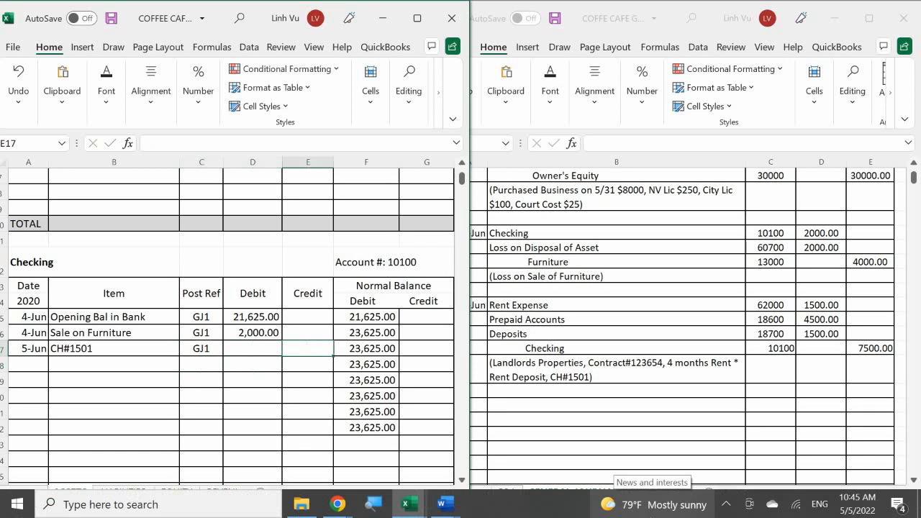
pyautogui.write('7500')
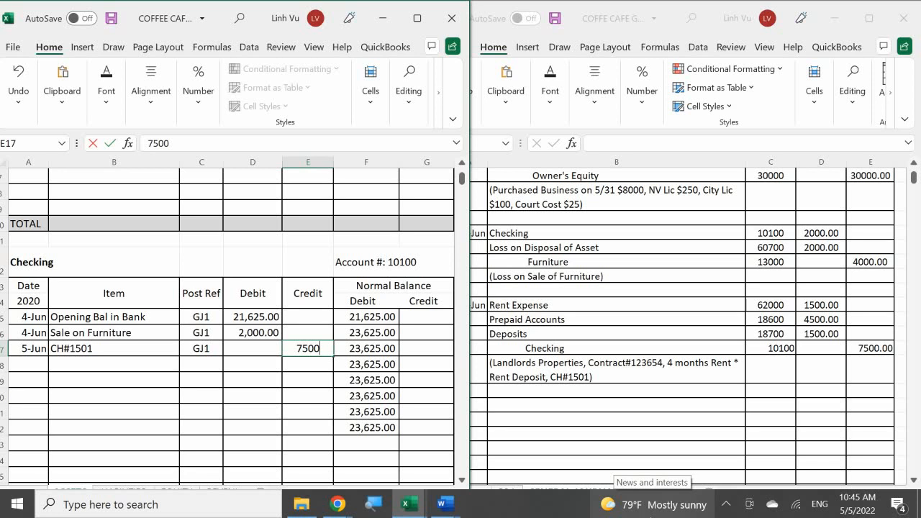
pyautogui.press('Return')
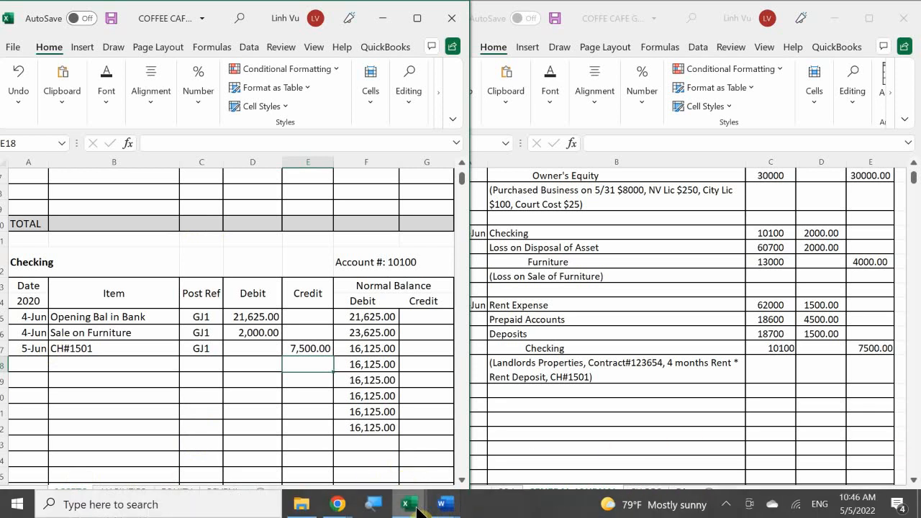
# Switch to the COFFEE CAFE SUBSIDIARY LEDGER workbook and locate the Landlords Properties account on the VENDORS sheet.
pyautogui.moveTo(412, 508)
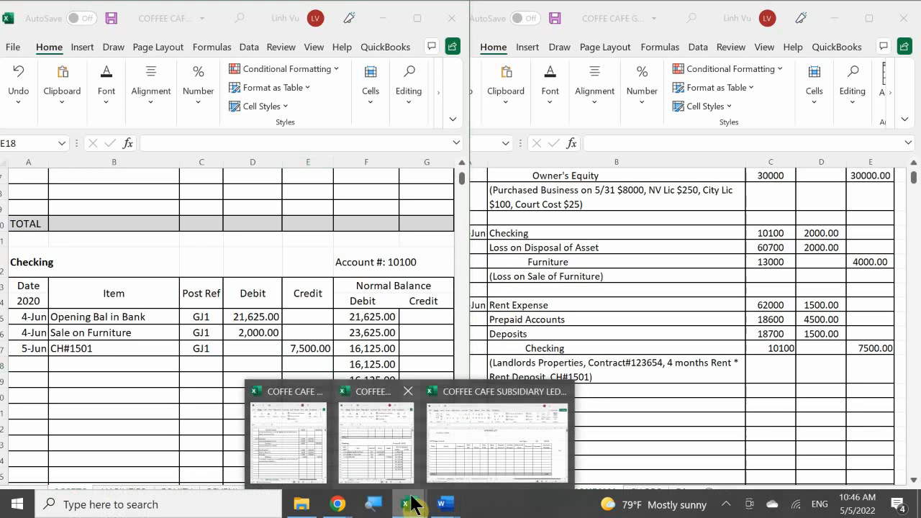
pyautogui.click(461, 436)
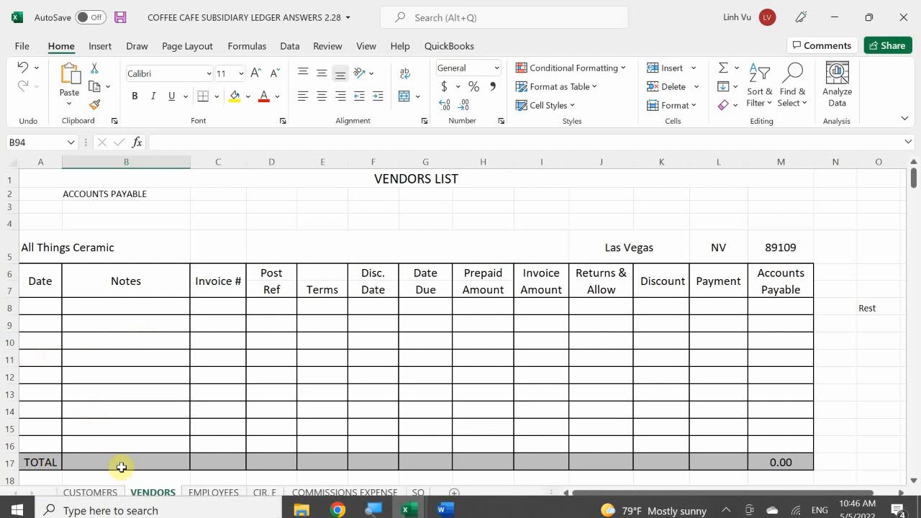
pyautogui.click(140, 415)
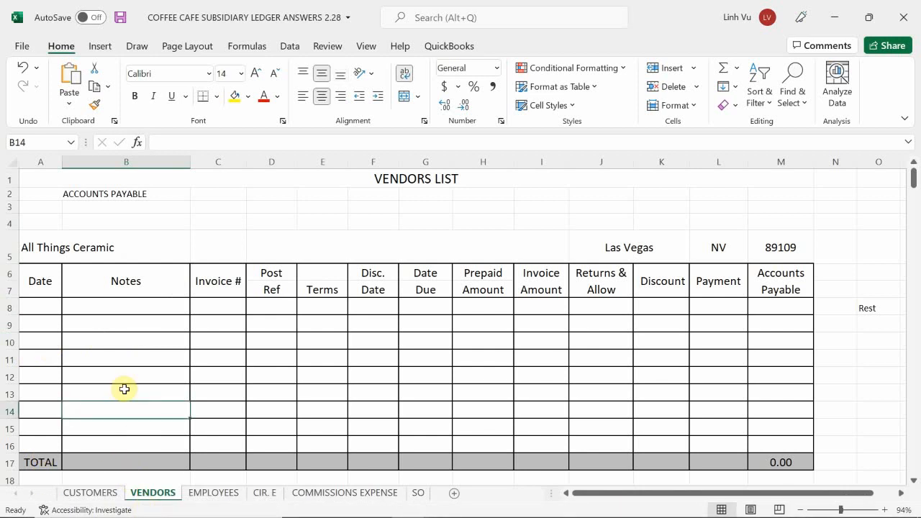
pyautogui.scroll(-18, 125, 389)
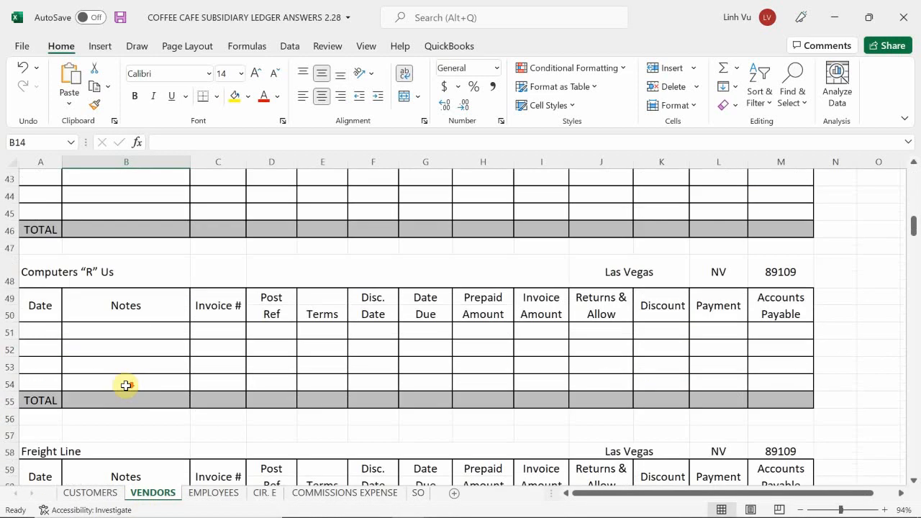
pyautogui.scroll(-20, 127, 383)
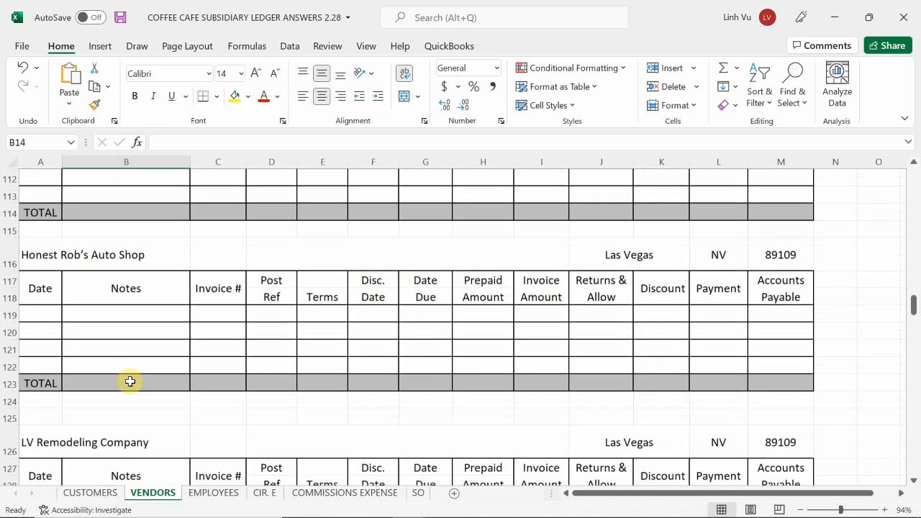
pyautogui.scroll(-5, 137, 374)
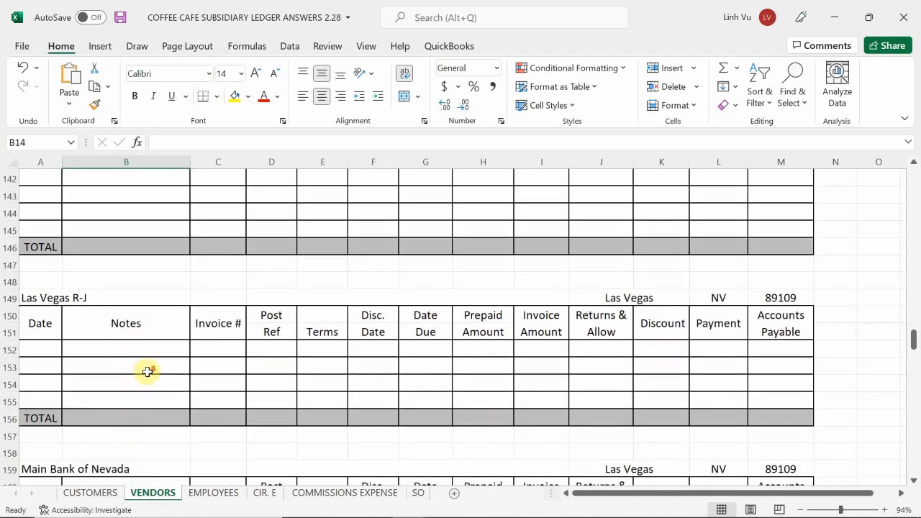
pyautogui.scroll(-4, 147, 371)
pyautogui.scroll(1, 146, 372)
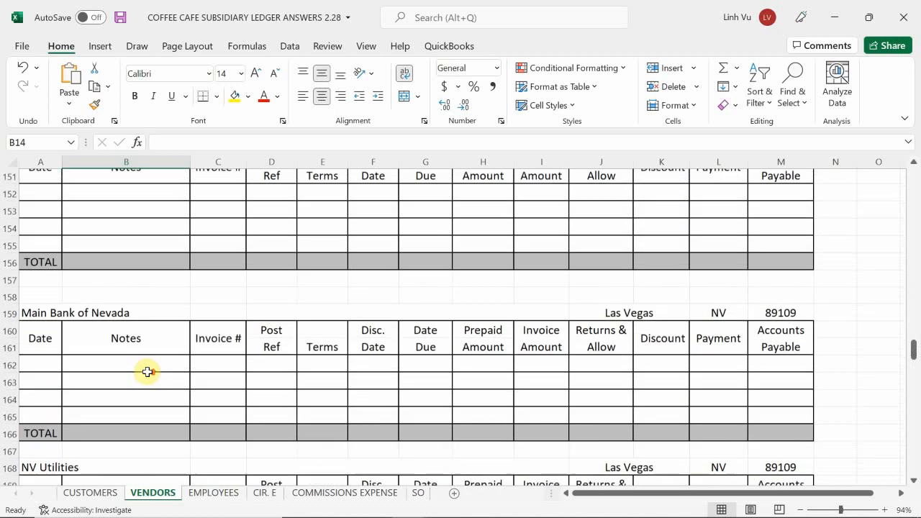
pyautogui.scroll(2, 147, 371)
pyautogui.scroll(1, 147, 371)
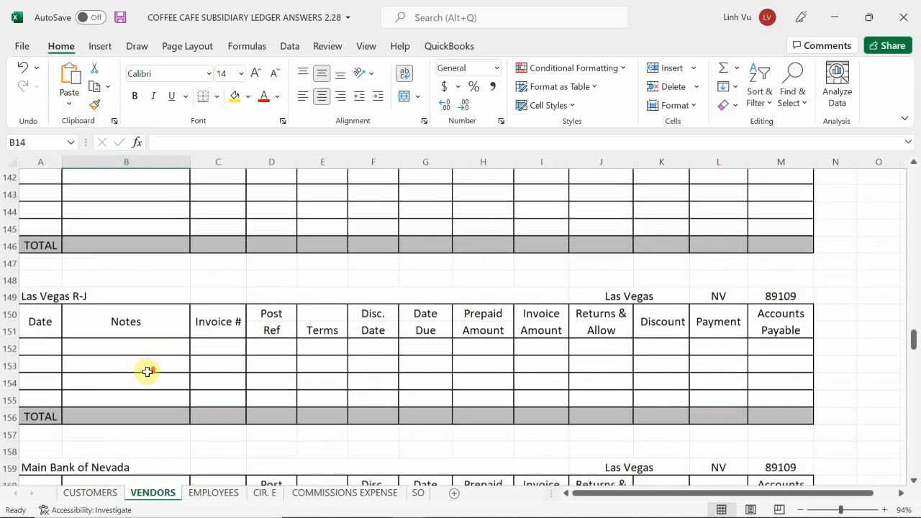
pyautogui.scroll(2, 147, 371)
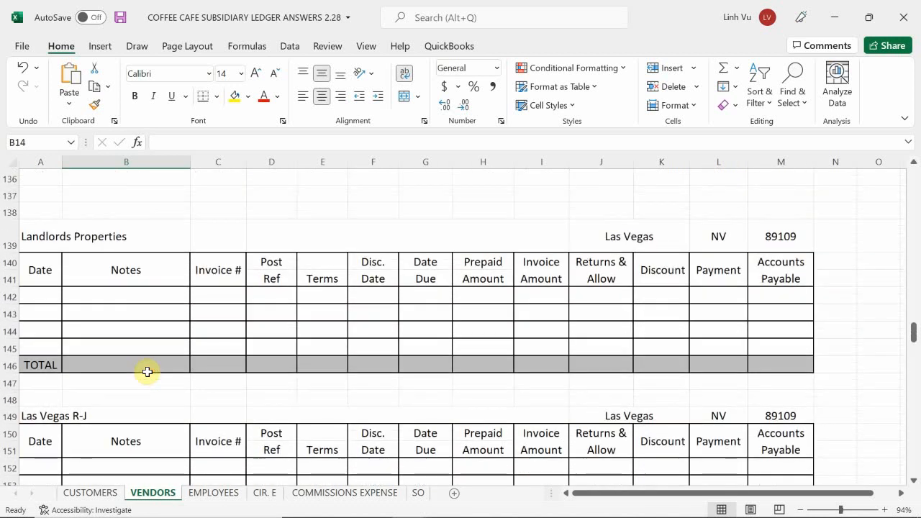
pyautogui.scroll(1, 147, 372)
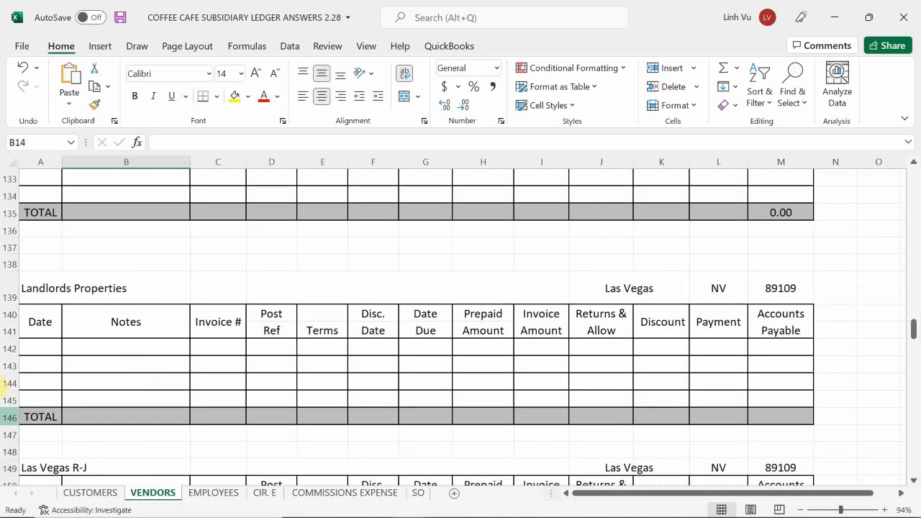
# Enter the date 6/5 in A142, the first row of the Landlords Properties vendor account.
pyautogui.click(35, 350)
pyautogui.write('6/4')
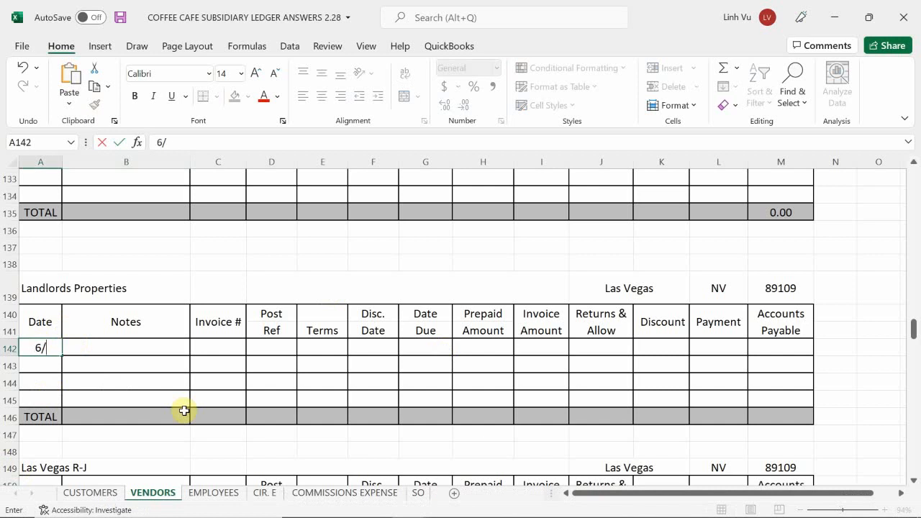
pyautogui.press('Return')
pyautogui.press('Up')
pyautogui.write('6/5')
pyautogui.hotkey('ctrl', 'Return')
pyautogui.press('Tab')
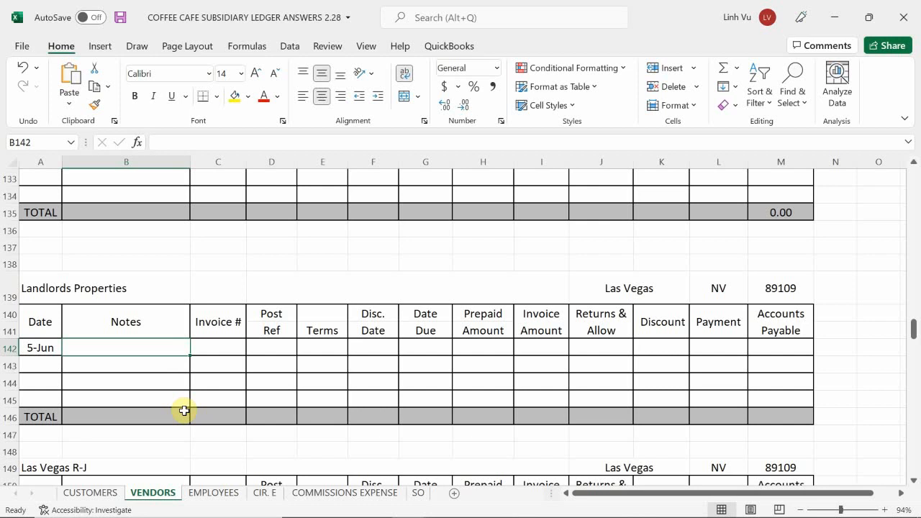
# Enter the note "4 Month of Rent $1500/Mo & Rent Deposit $1500 , Ch#1501" in B142 for the 5-Jun entry.
pyautogui.write('4 ')
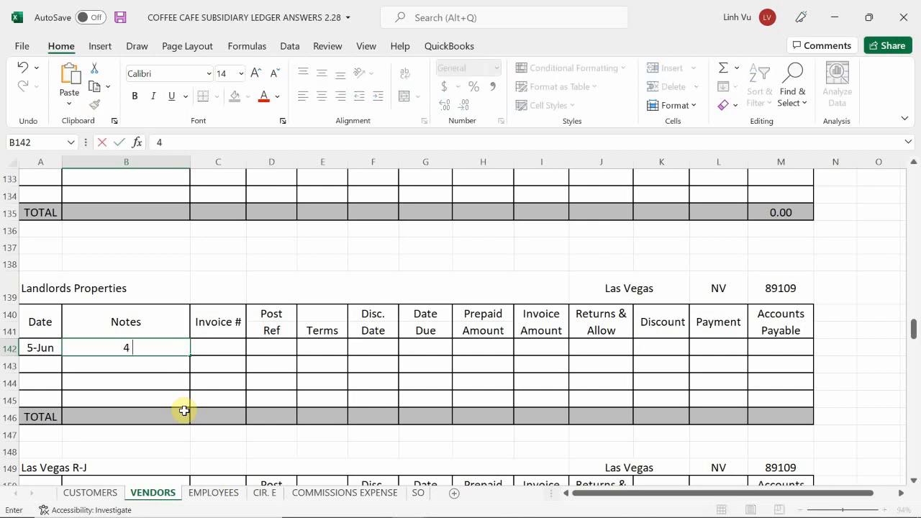
pyautogui.write('N')
pyautogui.press('BackSpace')
pyautogui.write('Moth')
pyautogui.press('BackSpace')
pyautogui.press('BackSpace')
pyautogui.write('nth If')
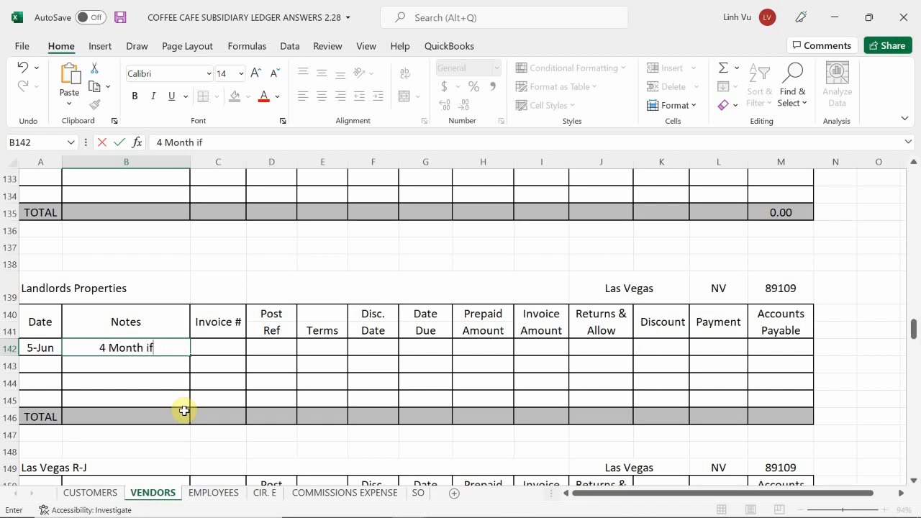
pyautogui.press('BackSpace')
pyautogui.press('BackSpace')
pyautogui.write('of Rent ')
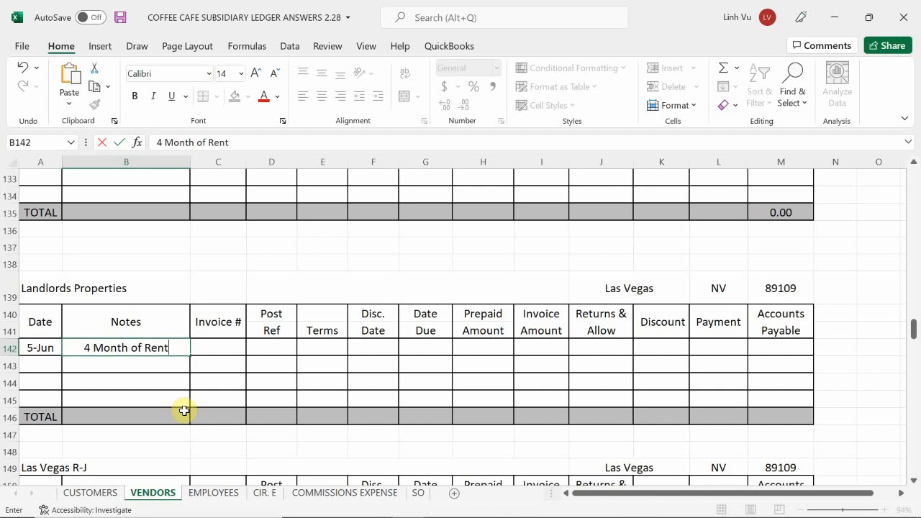
pyautogui.write('$1500')
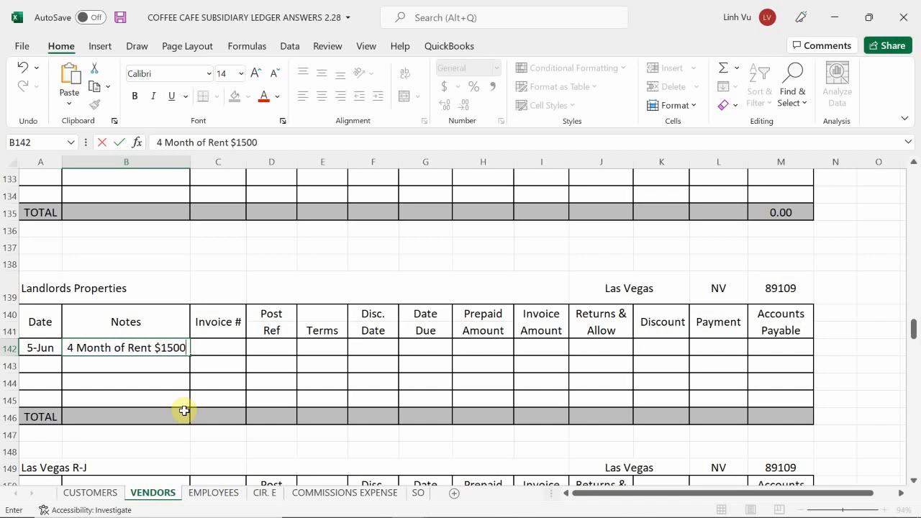
pyautogui.write('/ni')
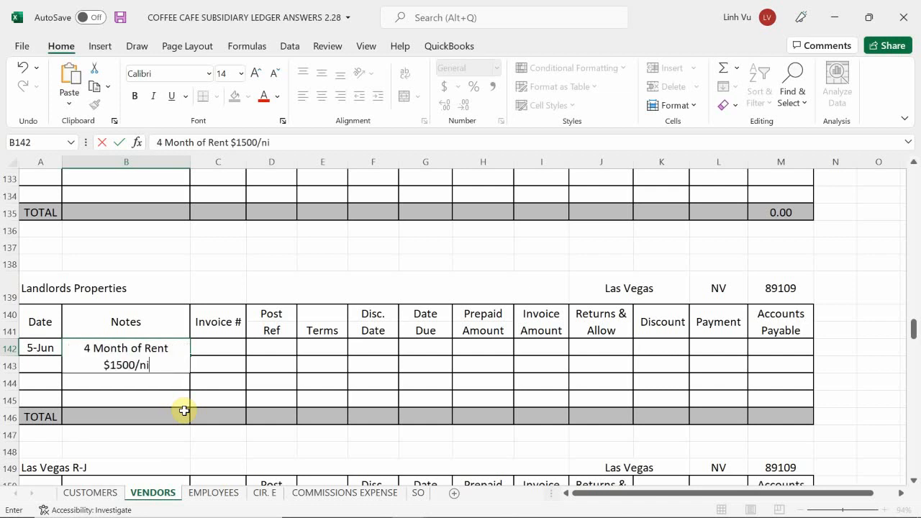
pyautogui.press('BackSpace')
pyautogui.write('N')
pyautogui.press('BackSpace')
pyautogui.write('Mo &')
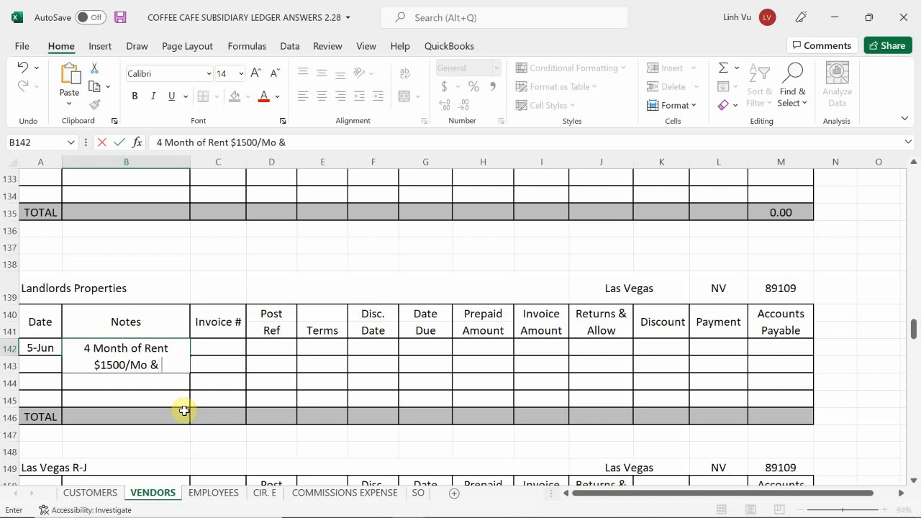
pyautogui.write(' Rent')
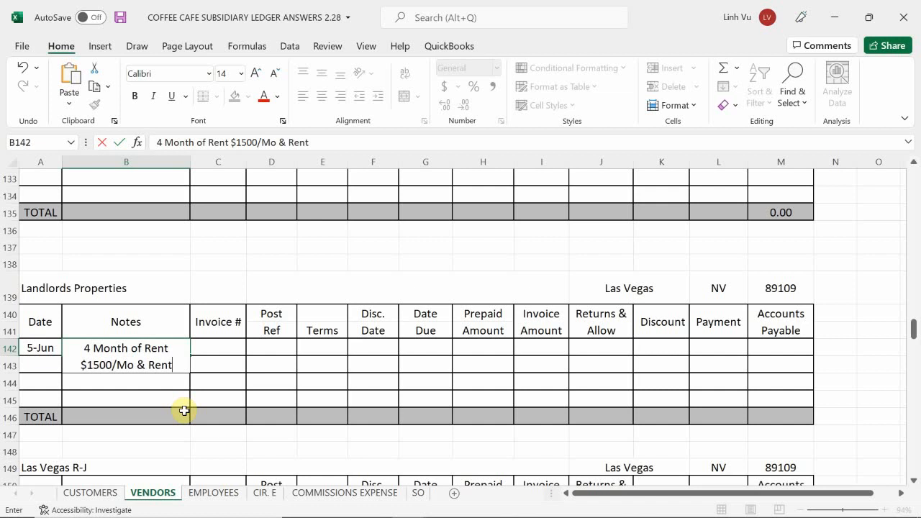
pyautogui.write(' Depo')
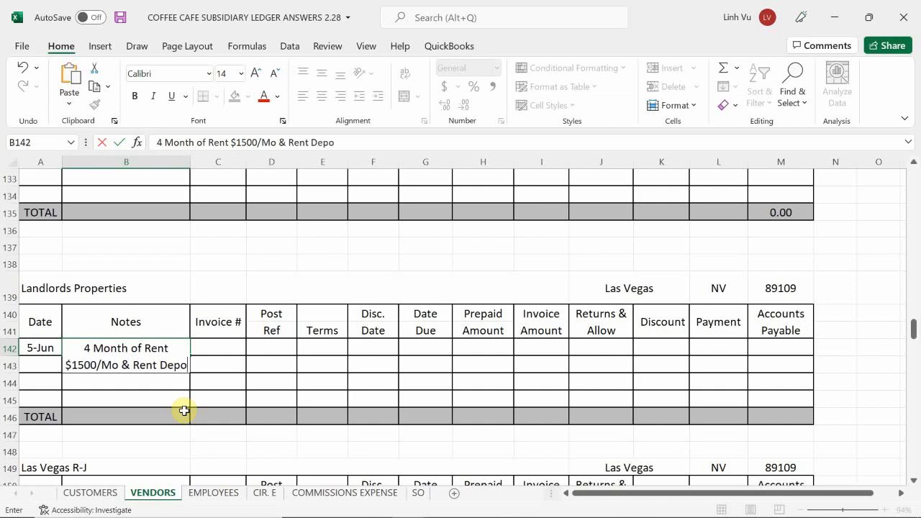
pyautogui.write('sit')
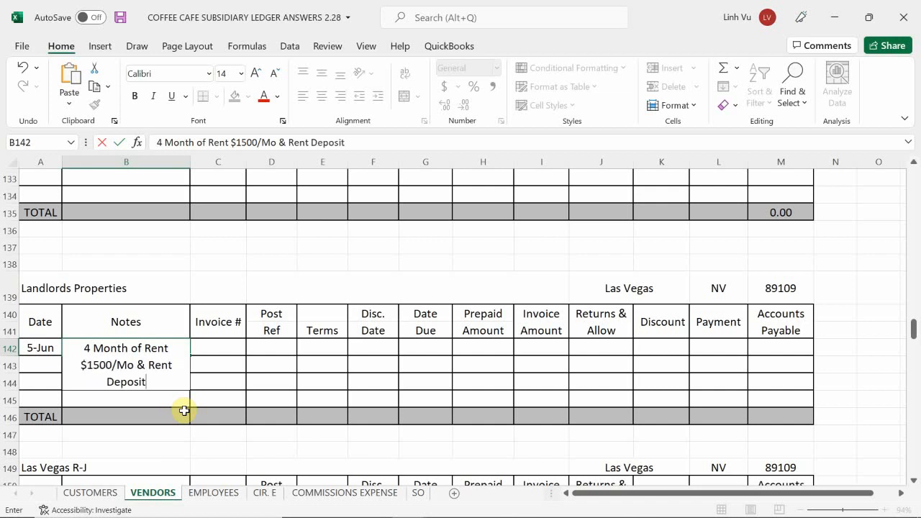
pyautogui.write(' $1500')
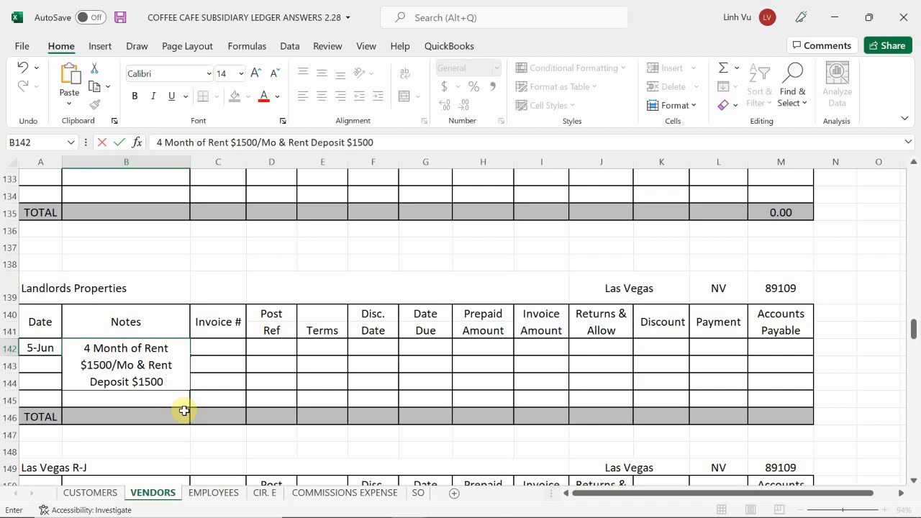
pyautogui.write(' m')
pyautogui.press('BackSpace')
pyautogui.write(',')
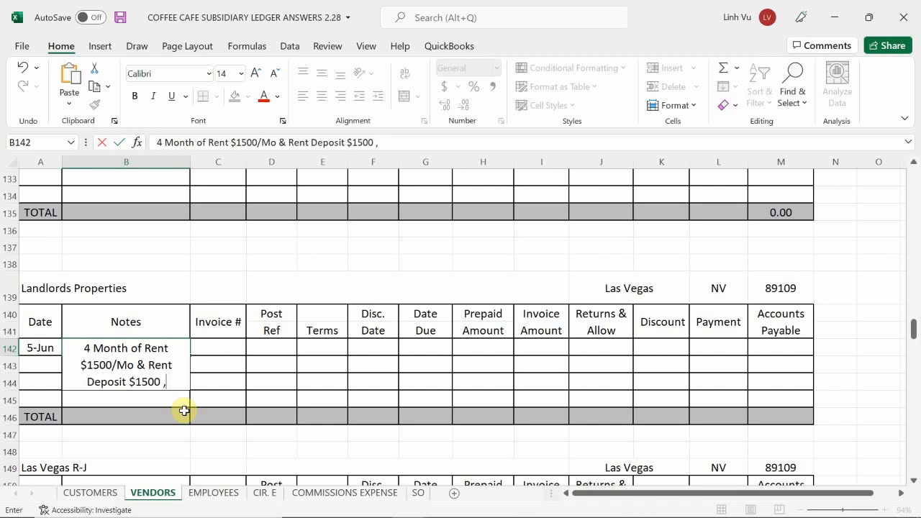
pyautogui.write(' Ch')
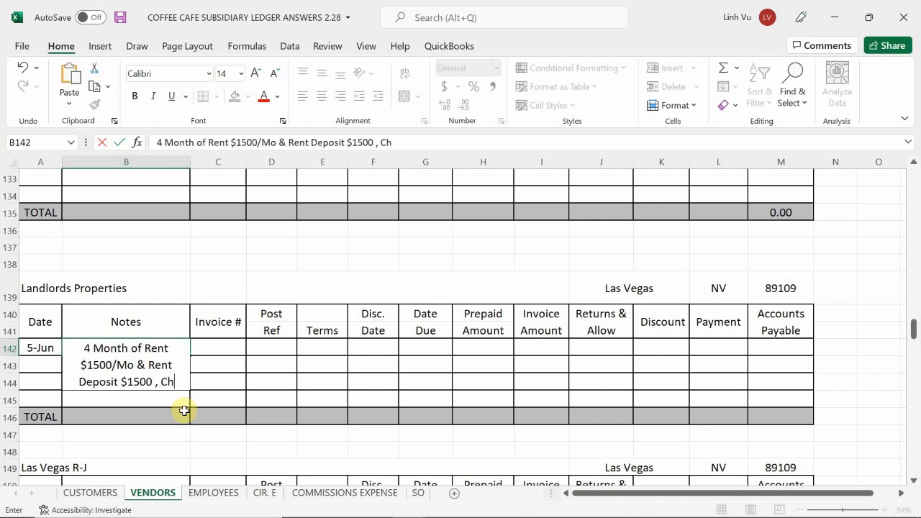
pyautogui.write('#1501')
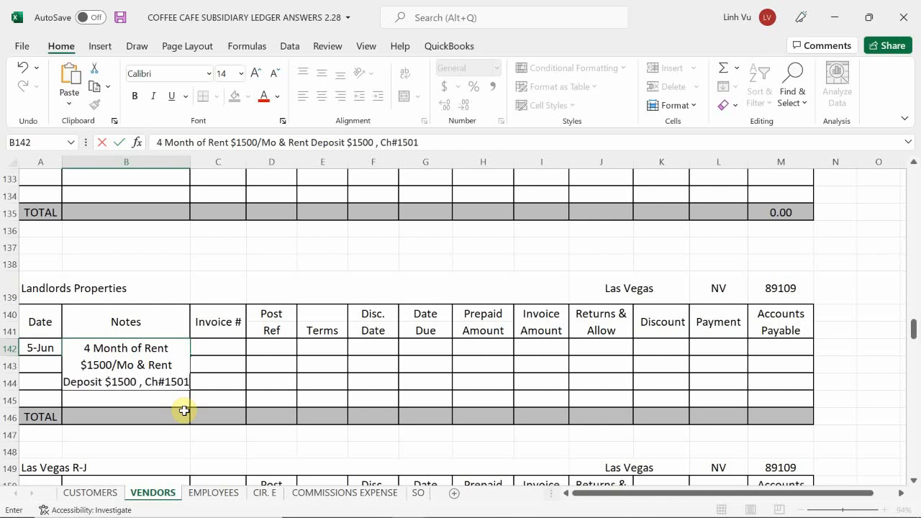
pyautogui.press('Tab')
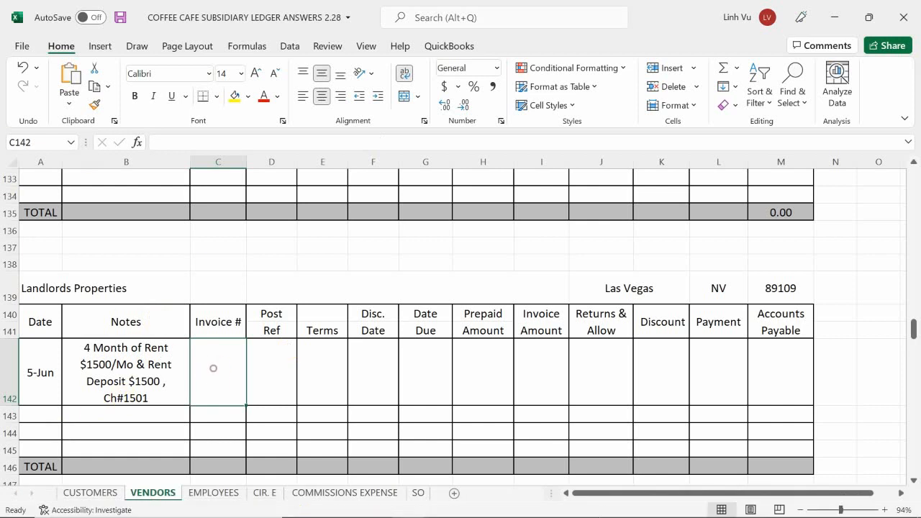
# Enter the rental contract number from the journal entry as the invoice number in C142.
pyautogui.write('123654')
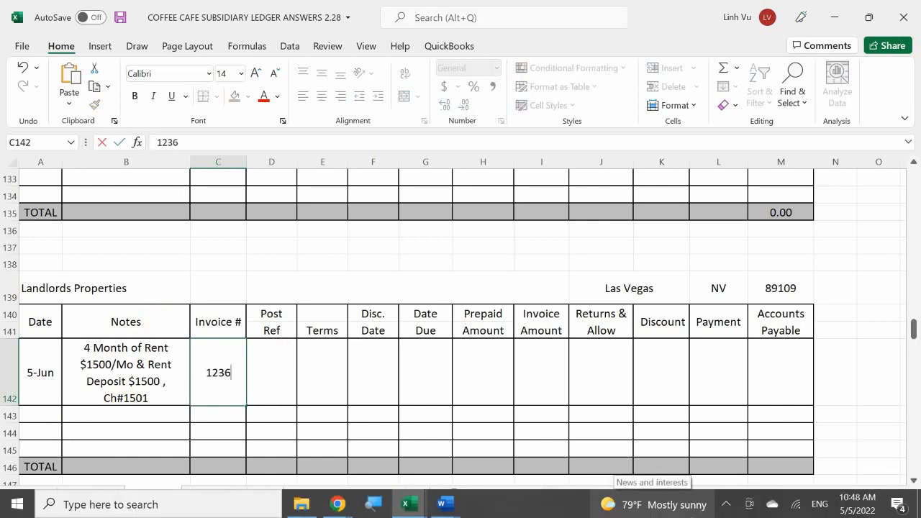
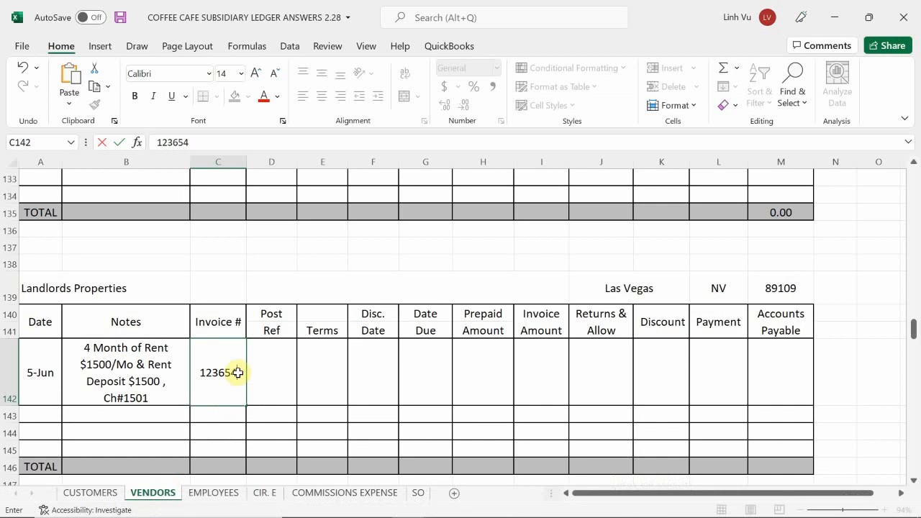
# Enter GJ1 as the posting reference in D142 for the 5-Jun Landlords Properties entry.
pyautogui.click(274, 376)
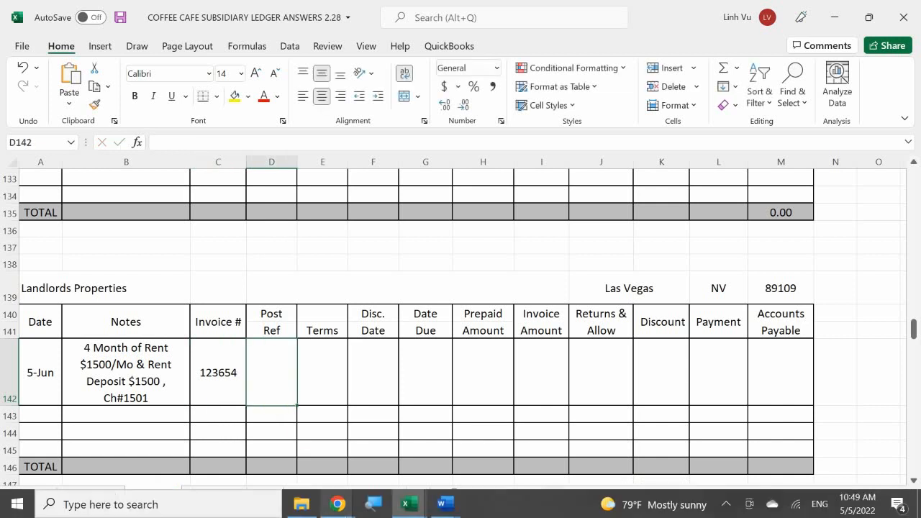
pyautogui.moveTo(338, 503)
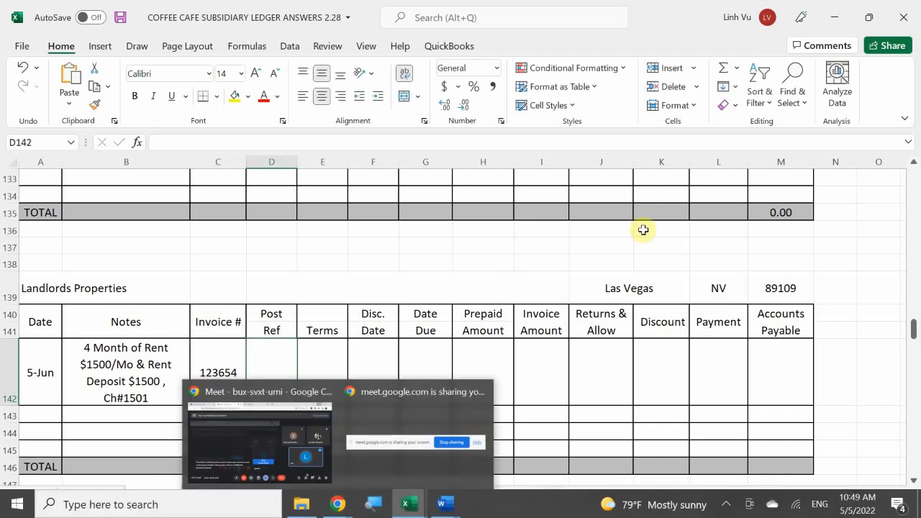
pyautogui.write('GJ')
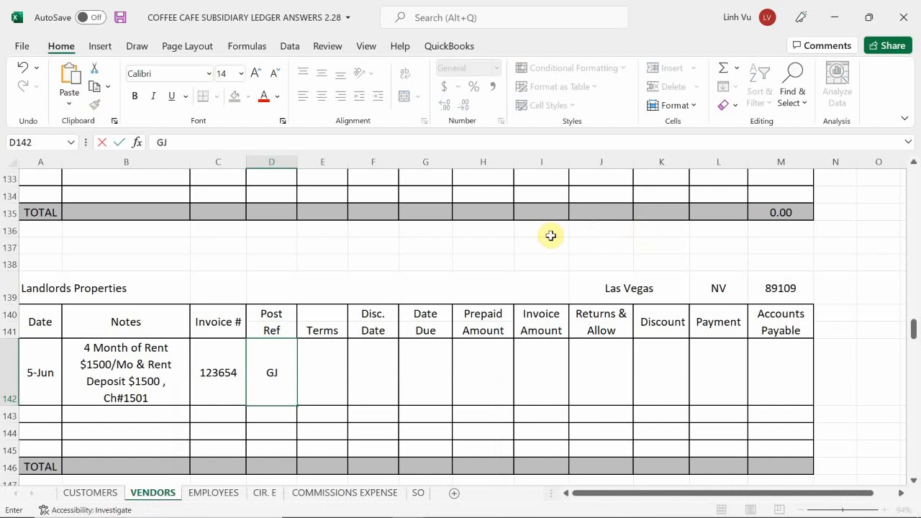
pyautogui.write('1')
pyautogui.press('Tab')
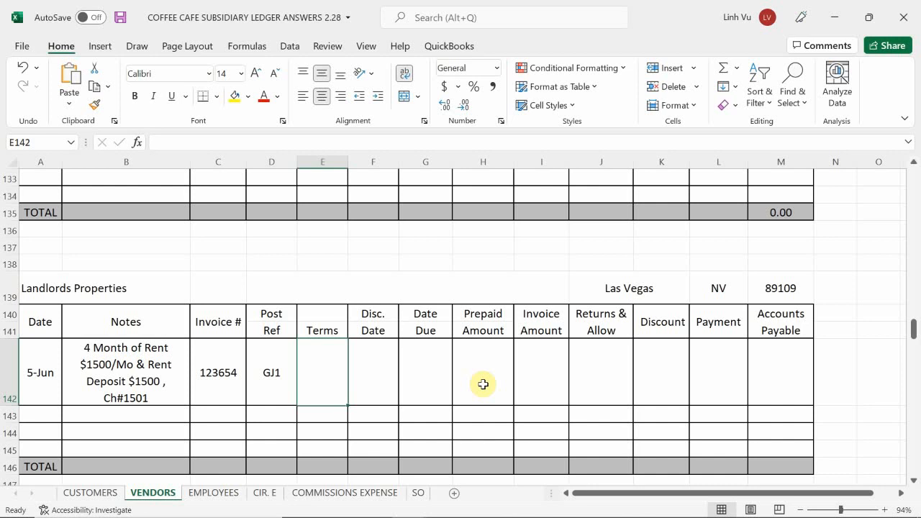
# Enter 7500 as the invoice amount in I142 and as the payment in L142 for the 5-Jun entry.
pyautogui.click(548, 396)
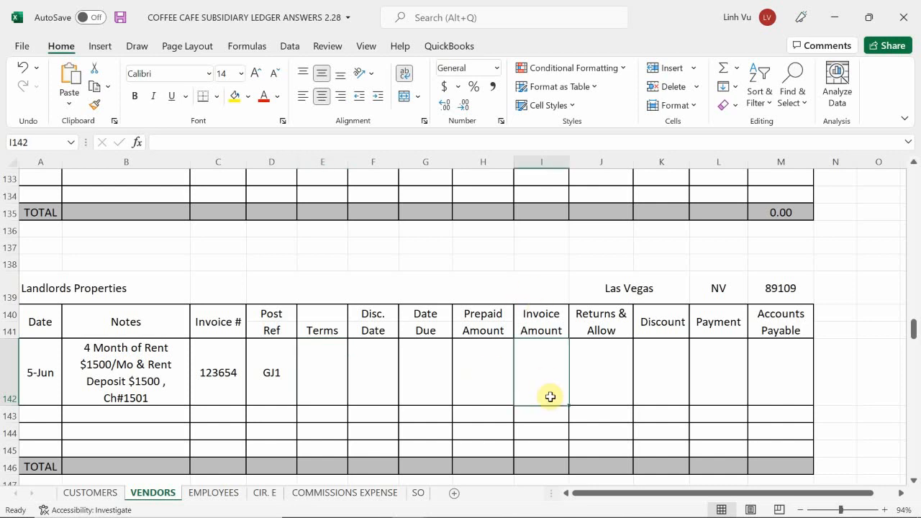
pyautogui.moveTo(588, 511)
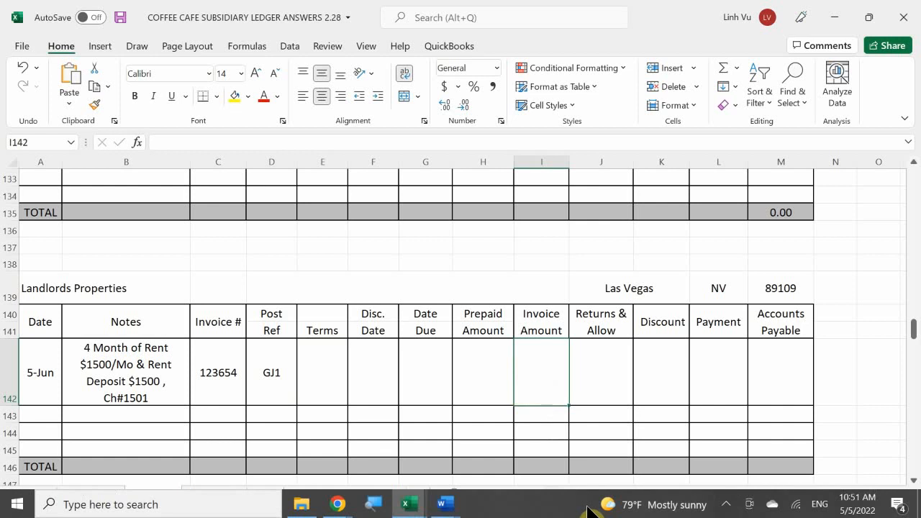
pyautogui.write('7500')
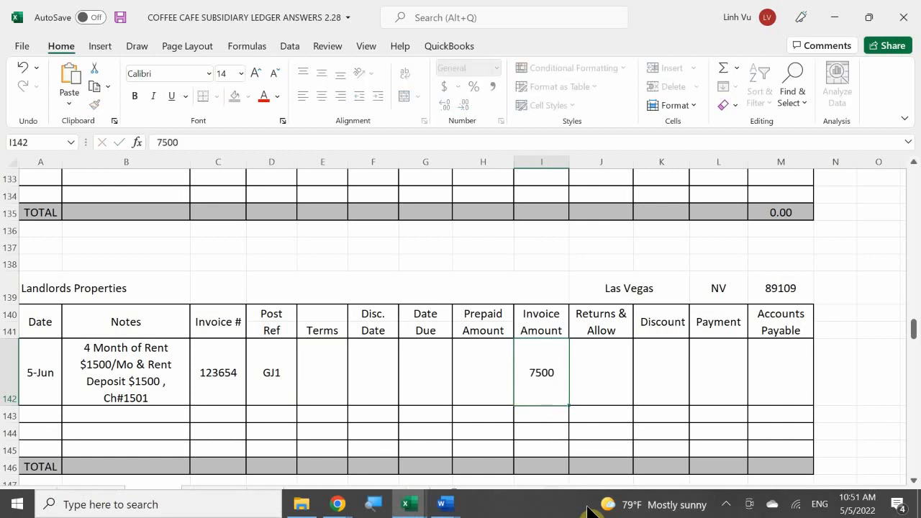
pyautogui.press('Return')
pyautogui.press('Up')
pyautogui.press('Right')
pyautogui.press('Right')
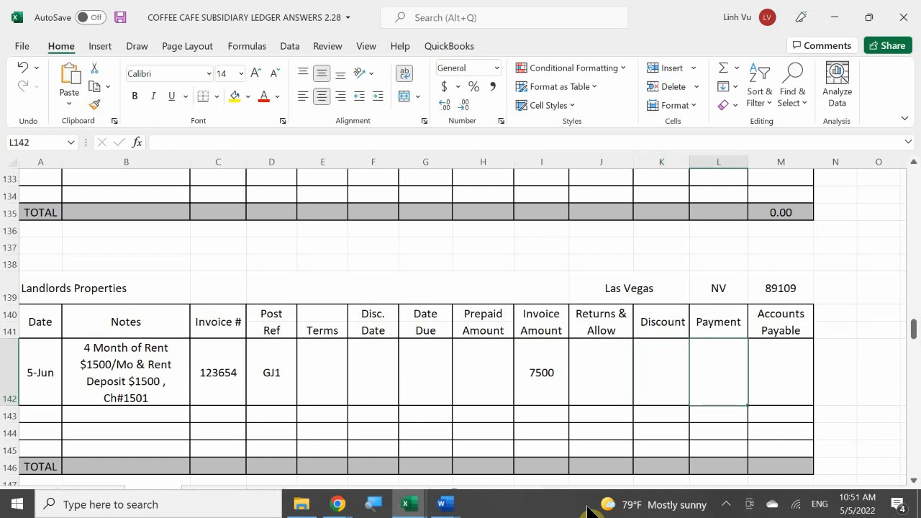
pyautogui.write('7500')
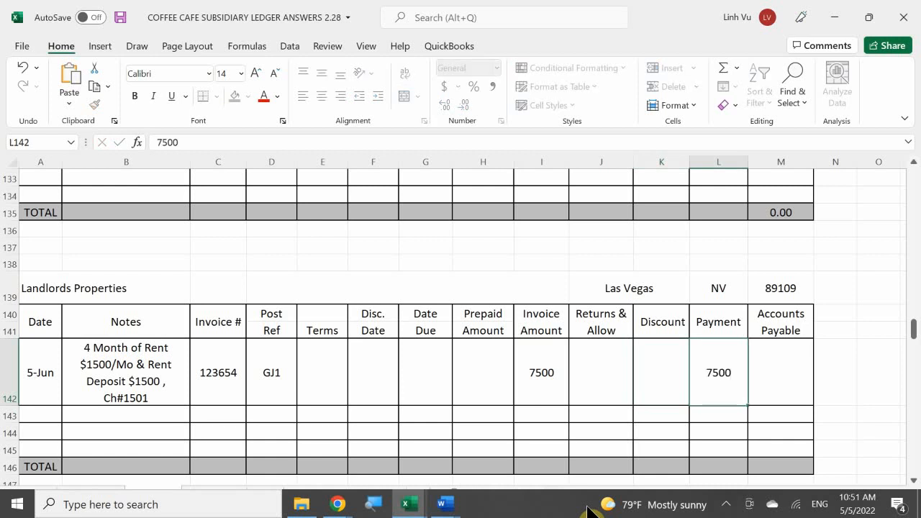
pyautogui.press('Return')
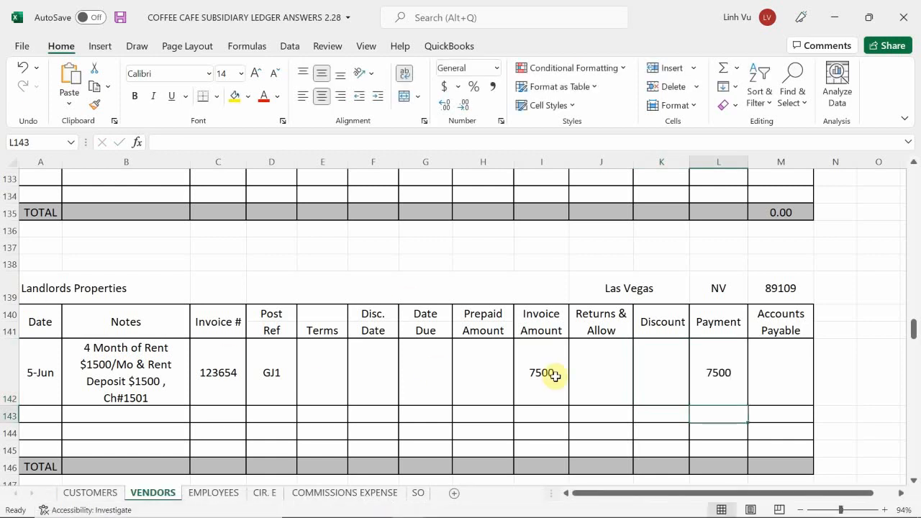
# Format the Landlords Properties amount cells H142:M146 in accounting format with the dollar sign.
pyautogui.moveTo(490, 377); pyautogui.dragTo(775, 464)
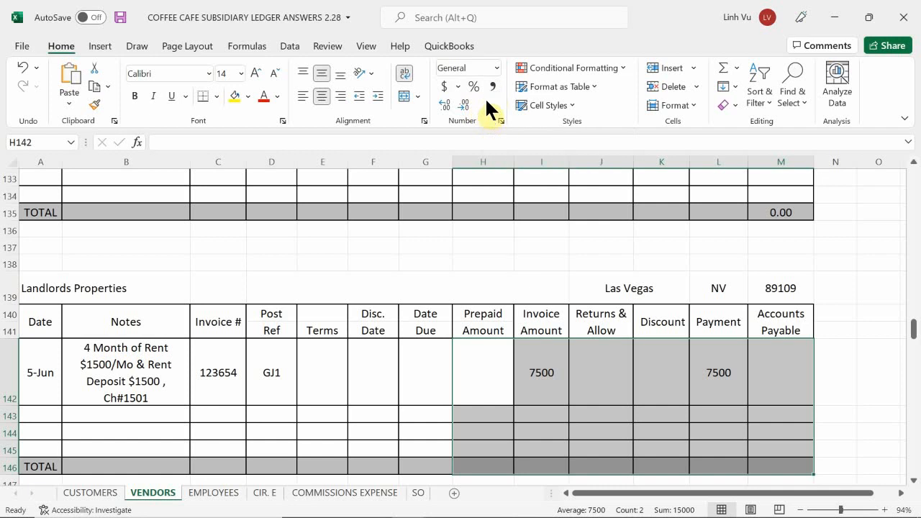
pyautogui.click(442, 86)
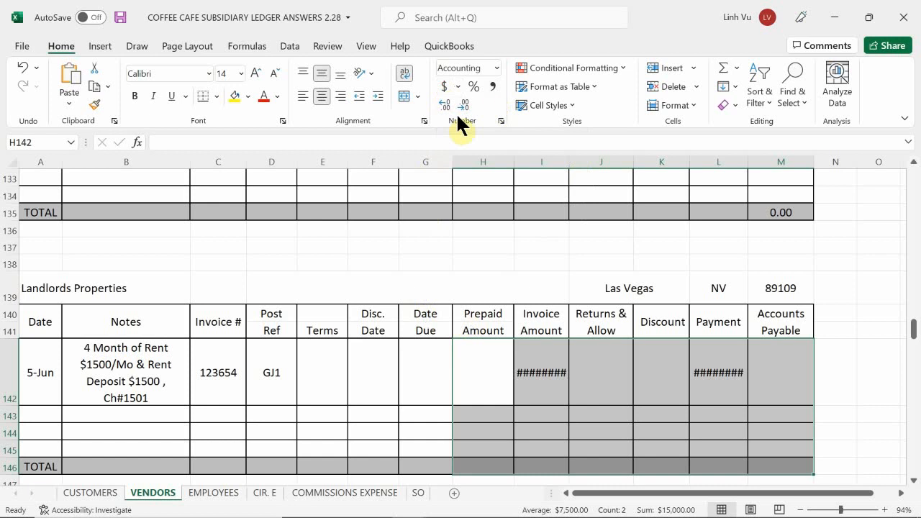
pyautogui.click(493, 83)
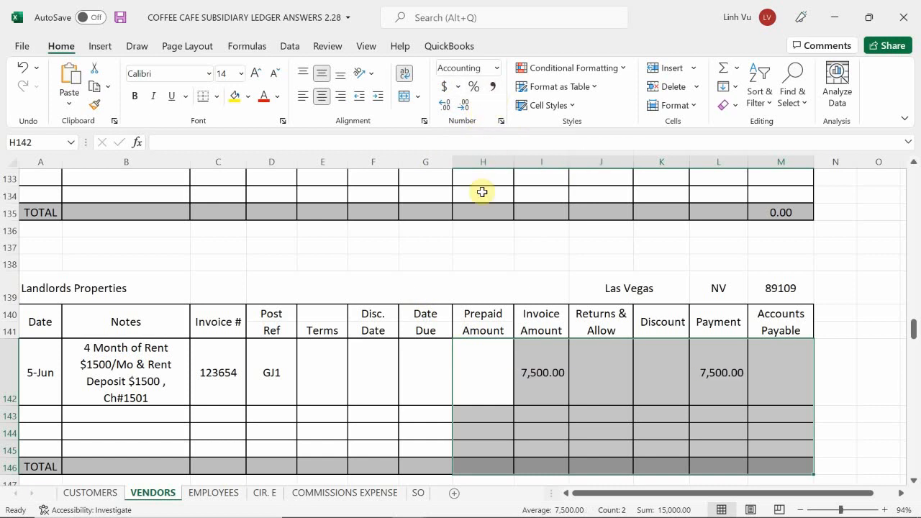
pyautogui.click(442, 86)
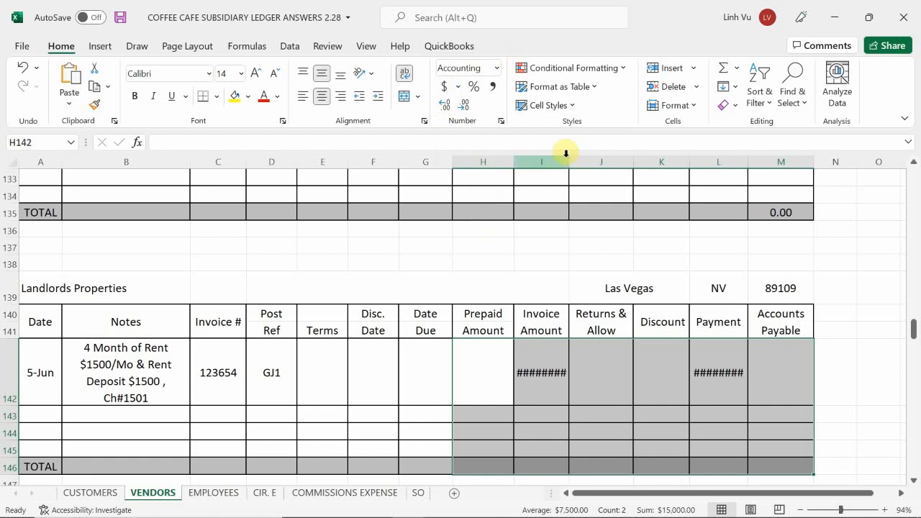
# Widen the Invoice Amount column I and the Payment column L so the dollar amounts fit.
pyautogui.moveTo(569, 157); pyautogui.dragTo(578, 157)
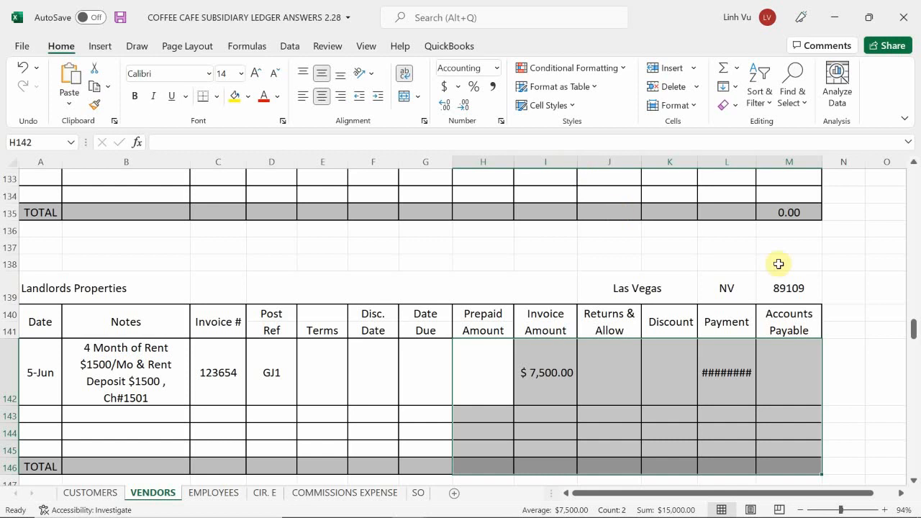
pyautogui.click(743, 168)
pyautogui.click(741, 160)
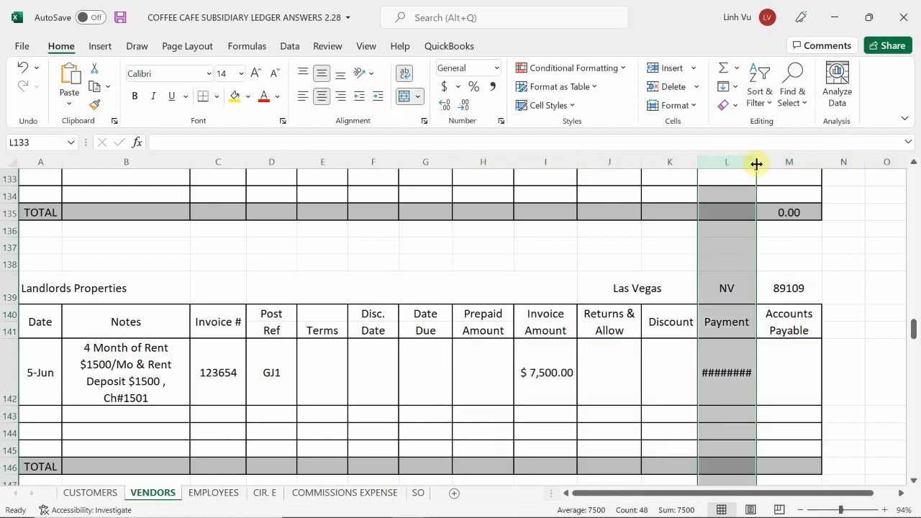
pyautogui.moveTo(756, 161); pyautogui.dragTo(767, 165)
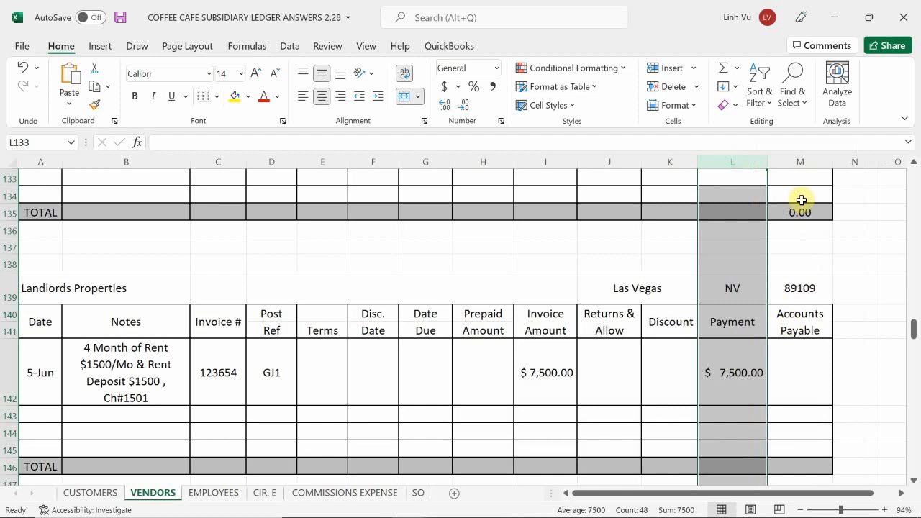
# Enter the formula =I142-H142-J142-K142-L142 in M142 to calculate the accounts payable for the 5-Jun entry.
pyautogui.click(805, 363)
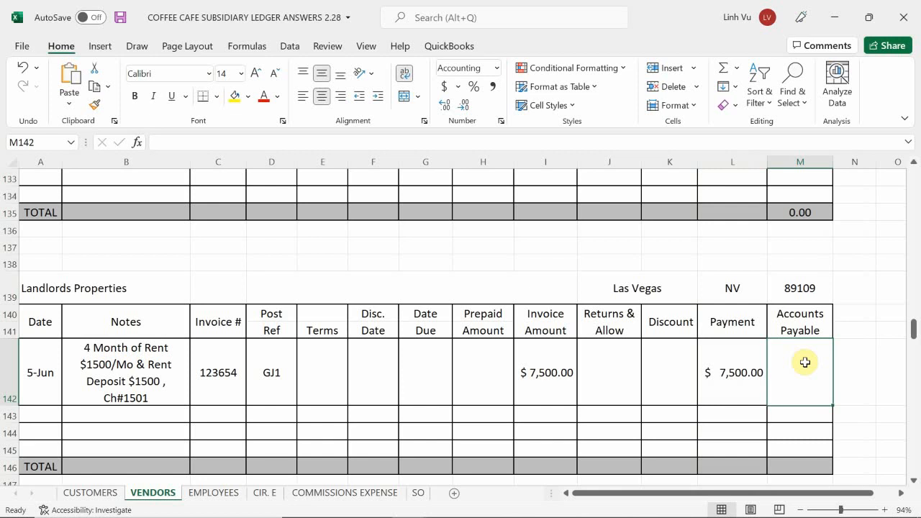
pyautogui.write('=')
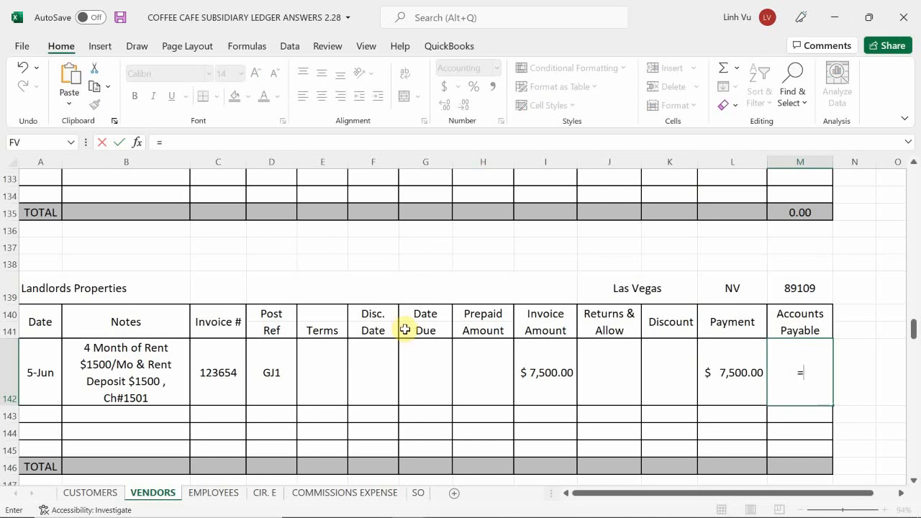
pyautogui.click(554, 371)
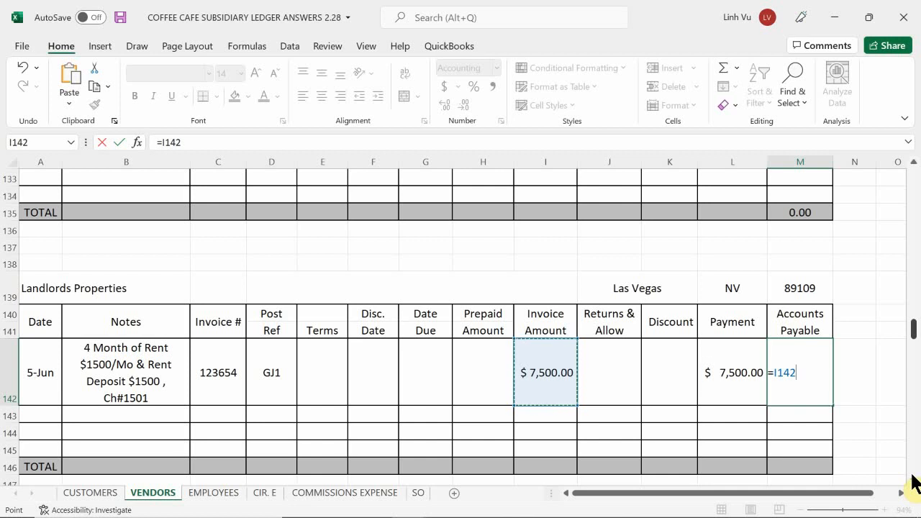
pyautogui.write('-')
pyautogui.click(482, 367)
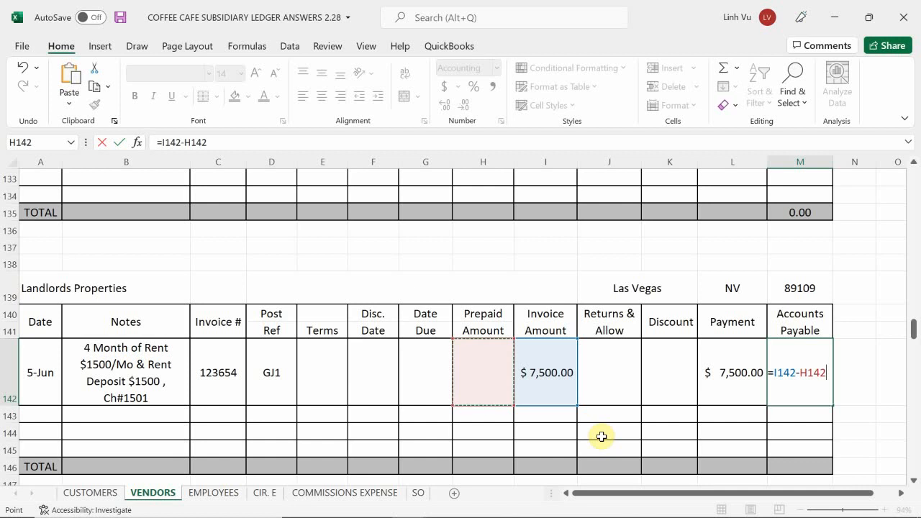
pyautogui.write('-')
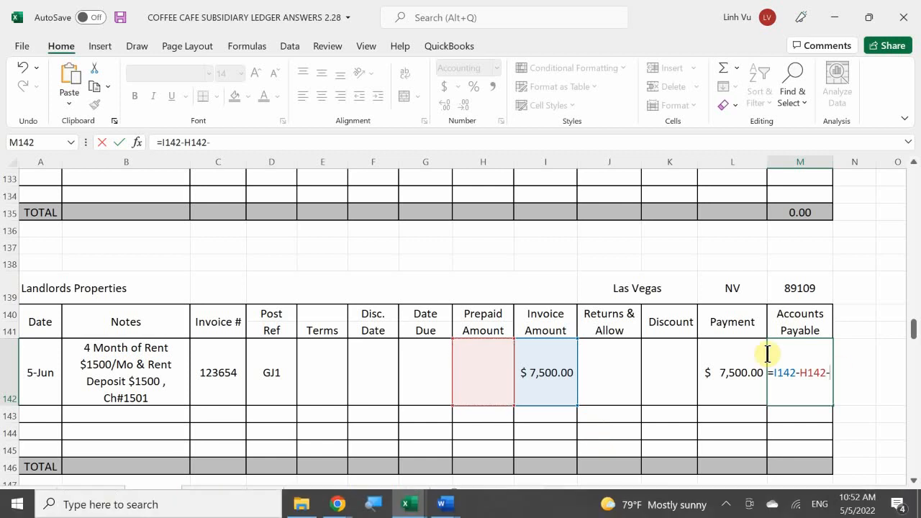
pyautogui.click(612, 367)
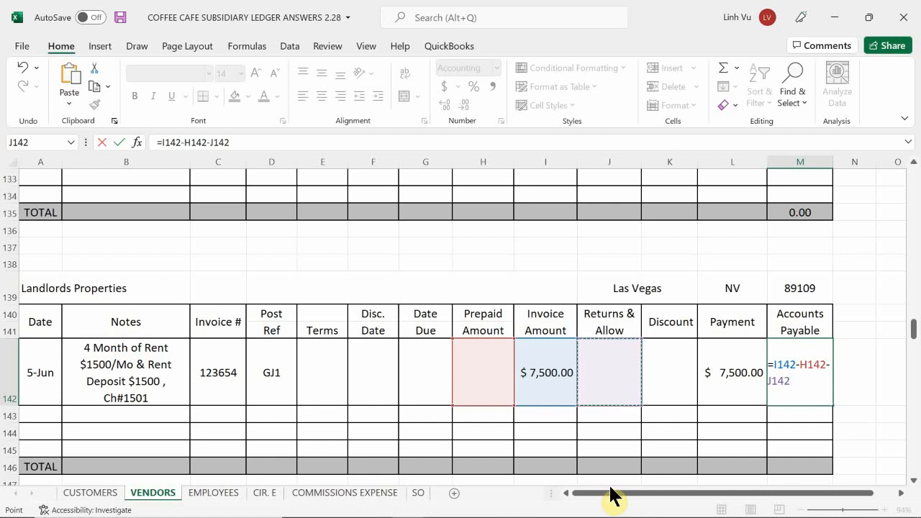
pyautogui.write('-')
pyautogui.click(680, 385)
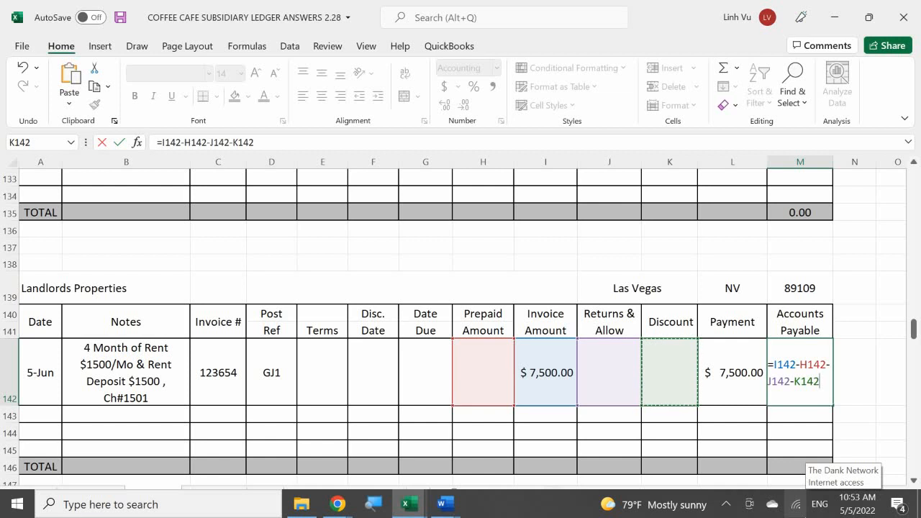
pyautogui.write('-')
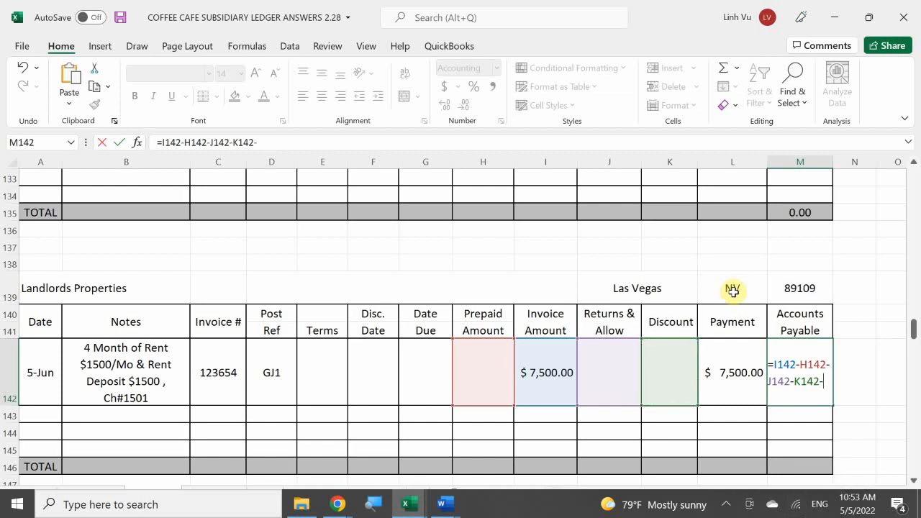
pyautogui.click(725, 386)
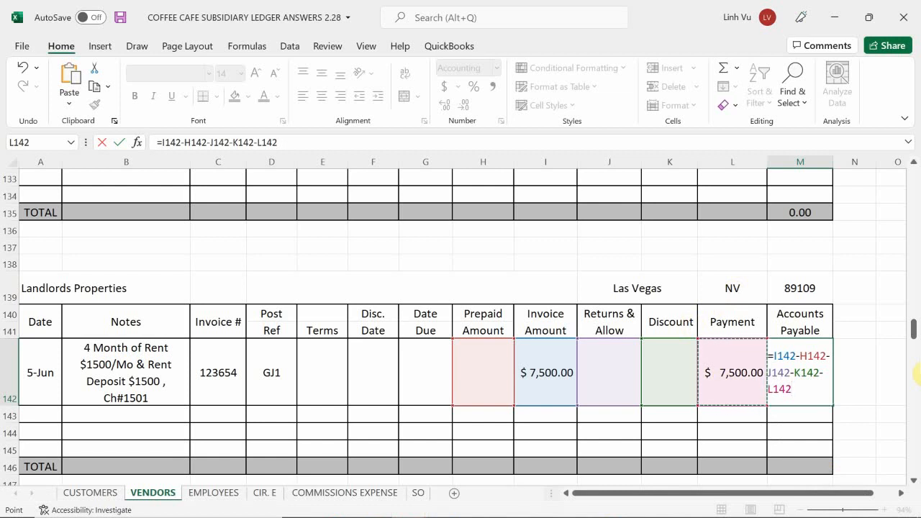
pyautogui.press('Return')
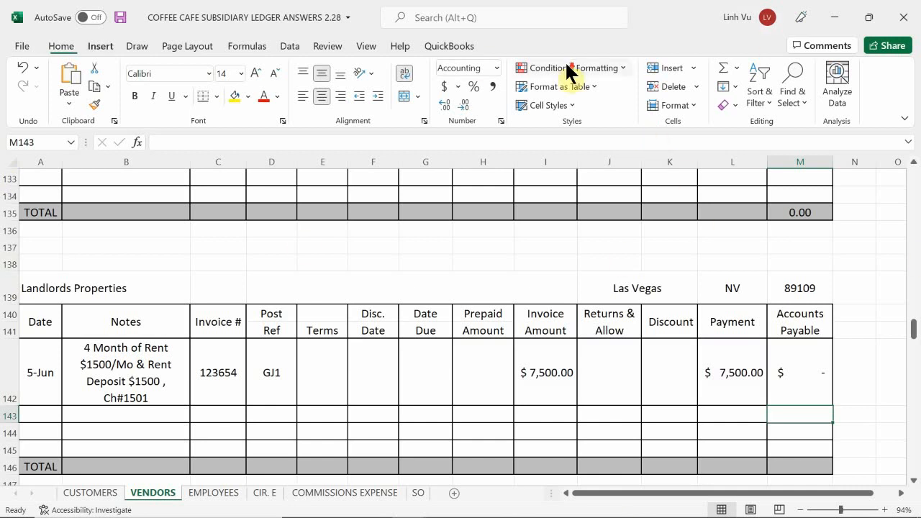
# Switch to the Coffee Café Word document and examine the 5 June rent journal entry and the transactions after it.
pyautogui.scroll(-5, 569, 65)
pyautogui.scroll(-3, 428, 293)
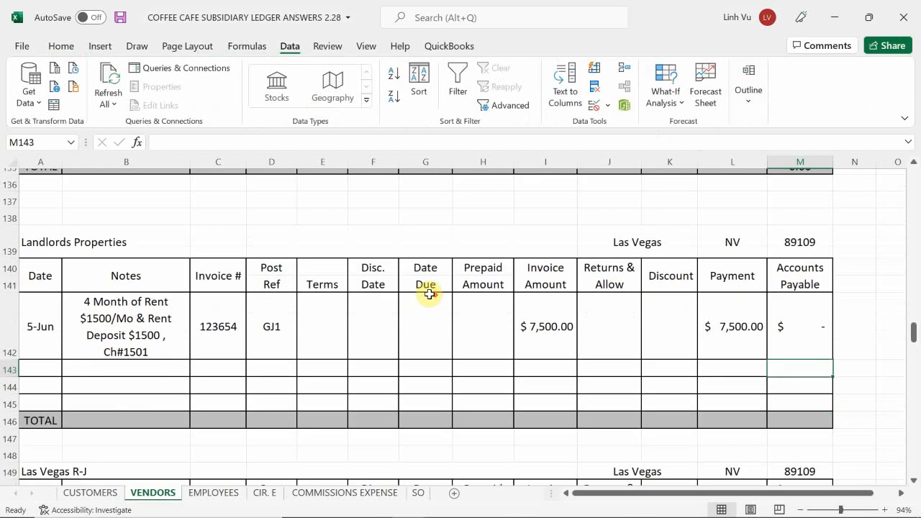
pyautogui.scroll(4, 428, 293)
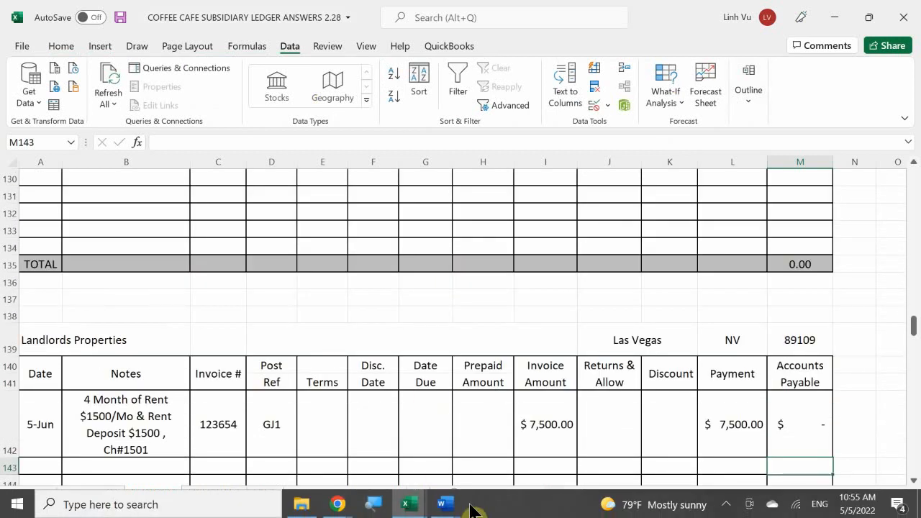
pyautogui.moveTo(450, 507)
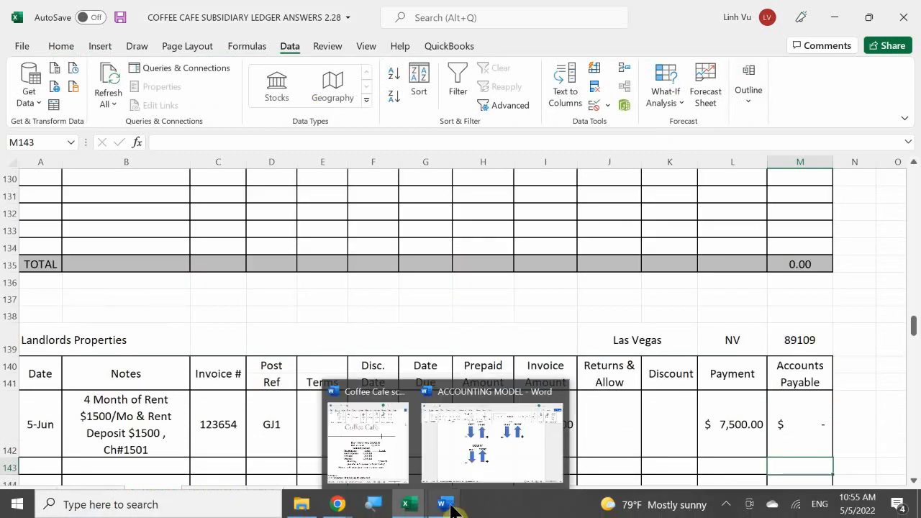
pyautogui.click(383, 436)
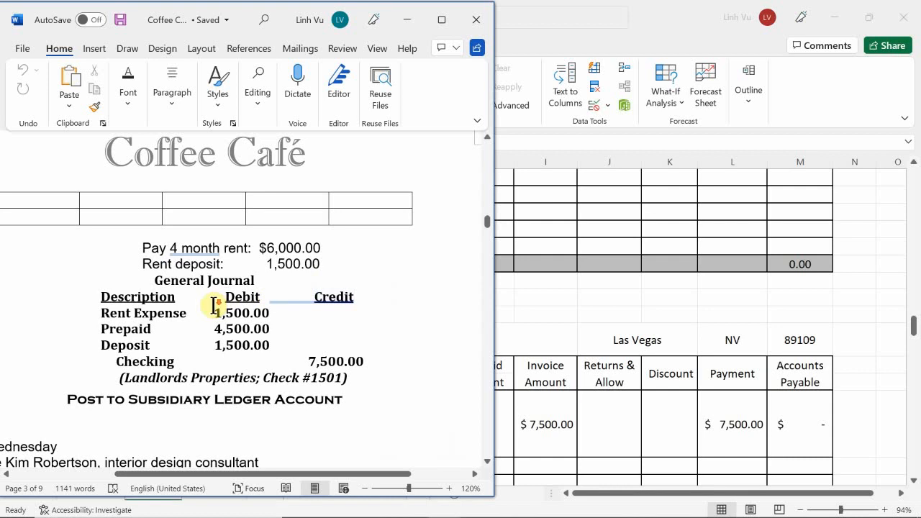
pyautogui.scroll(-3, 211, 305)
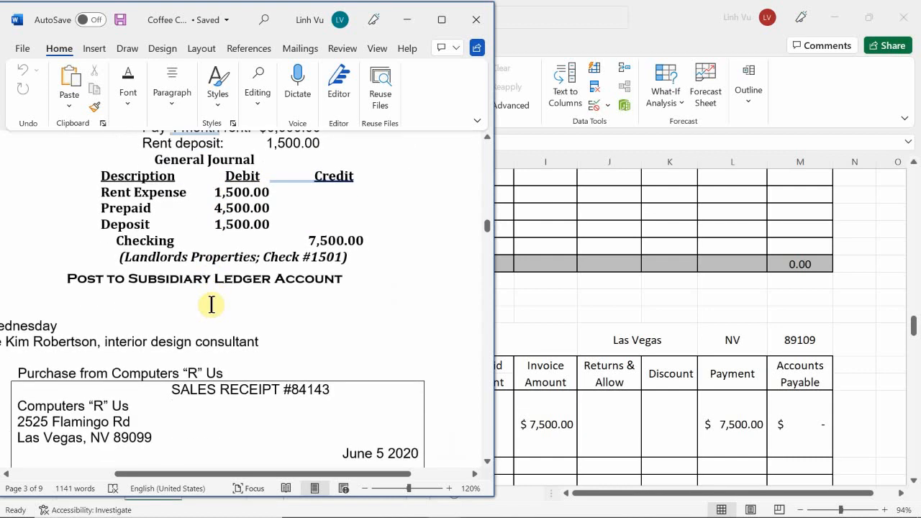
pyautogui.scroll(-1, 211, 305)
pyautogui.scroll(1, 211, 305)
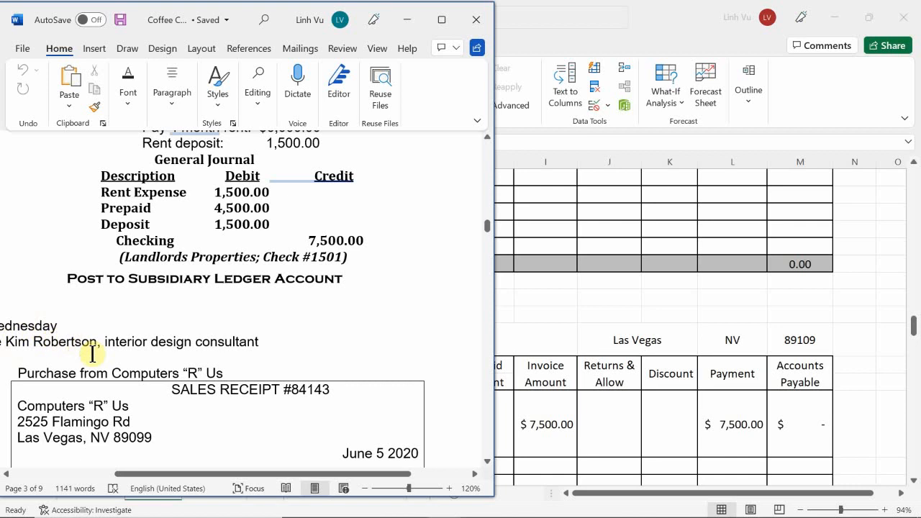
pyautogui.moveTo(178, 474); pyautogui.dragTo(154, 479)
pyautogui.scroll(2, 205, 377)
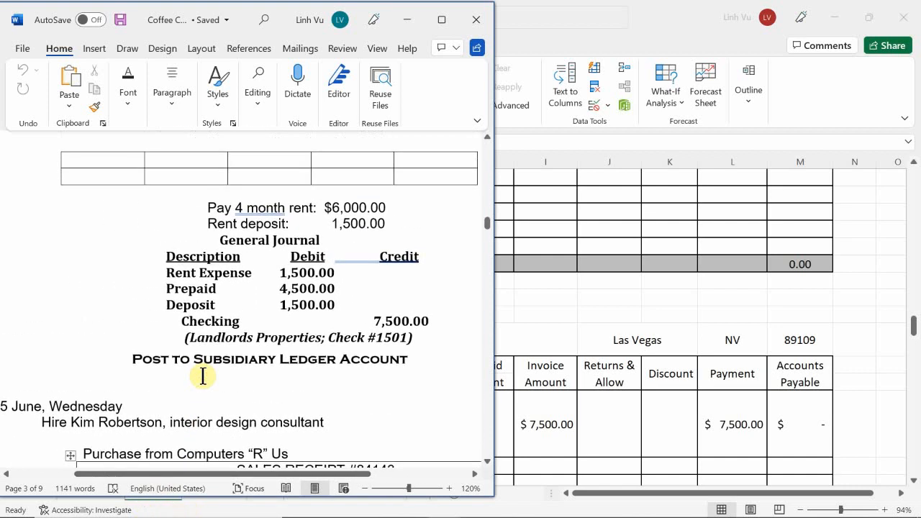
# Examine the Computers “R” Us sales receipt and its general journal entry under 5 June in the transactions document.
pyautogui.scroll(-1, 203, 376)
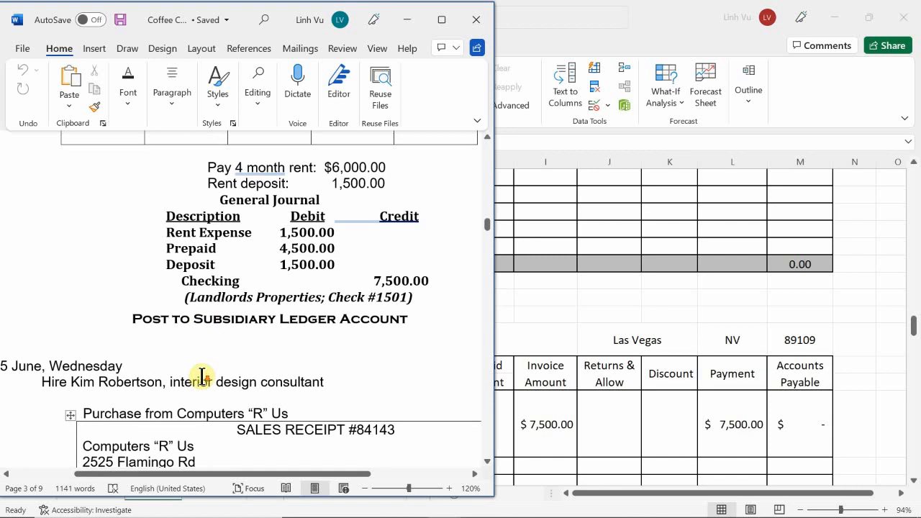
pyautogui.scroll(-1, 202, 377)
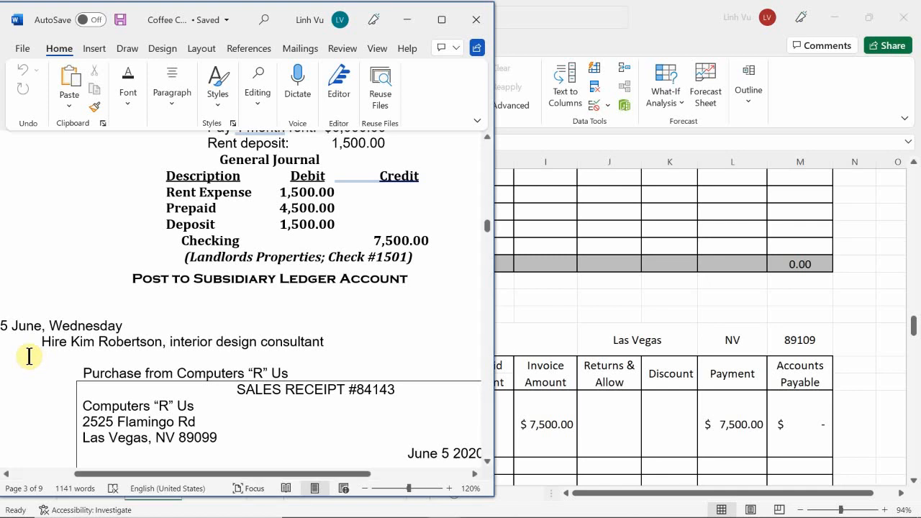
pyautogui.scroll(-3, 34, 360)
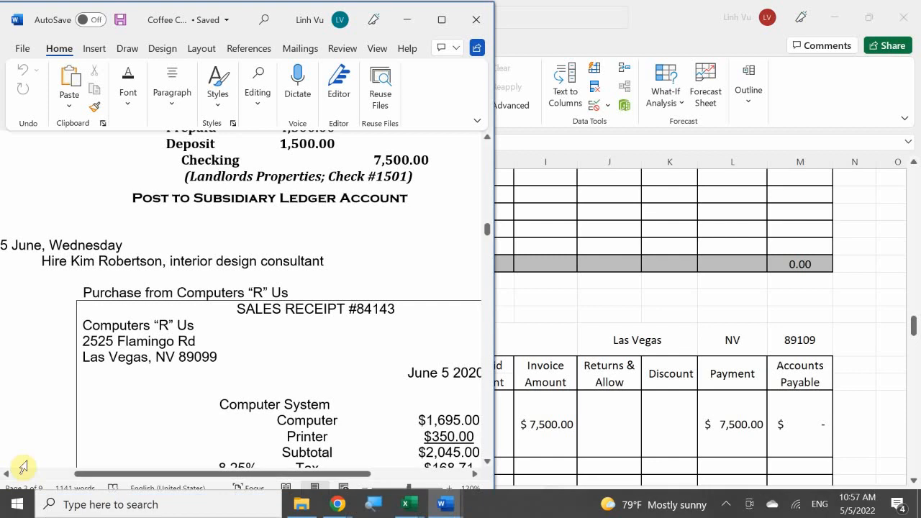
pyautogui.scroll(-4, 134, 362)
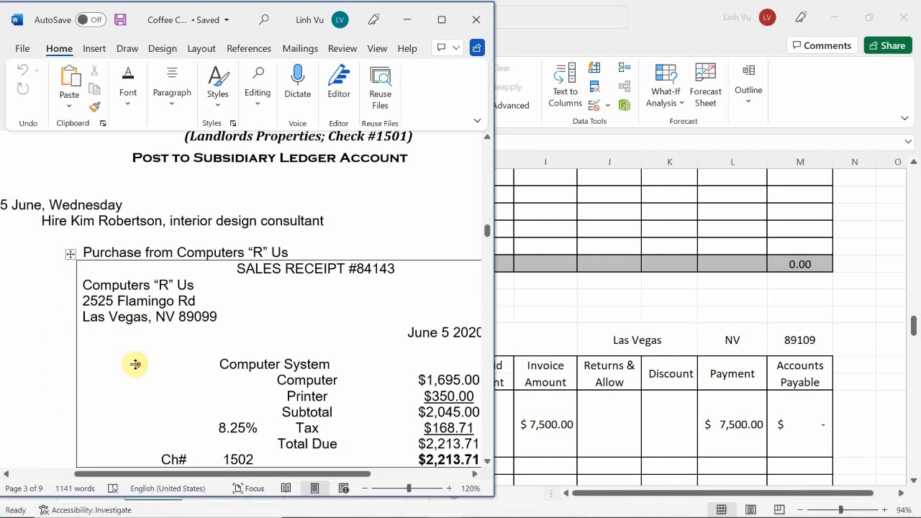
pyautogui.scroll(1, 209, 351)
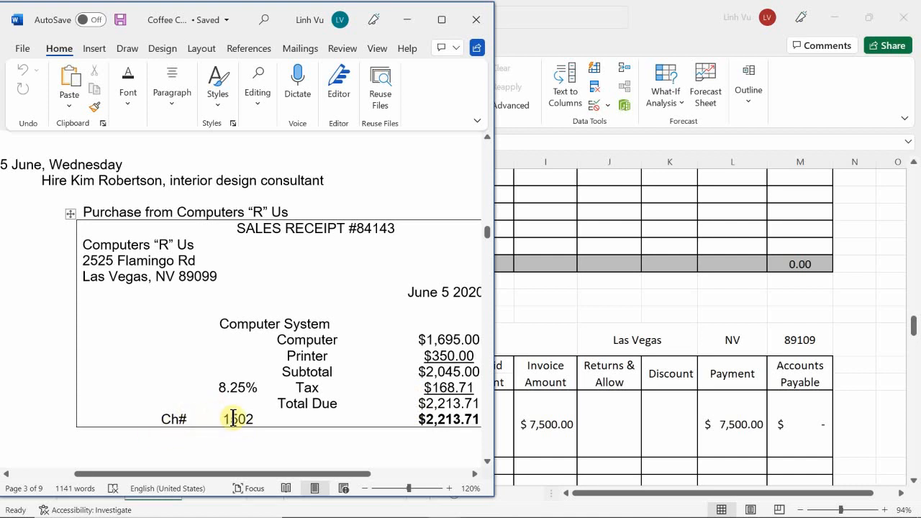
pyautogui.scroll(-1, 252, 405)
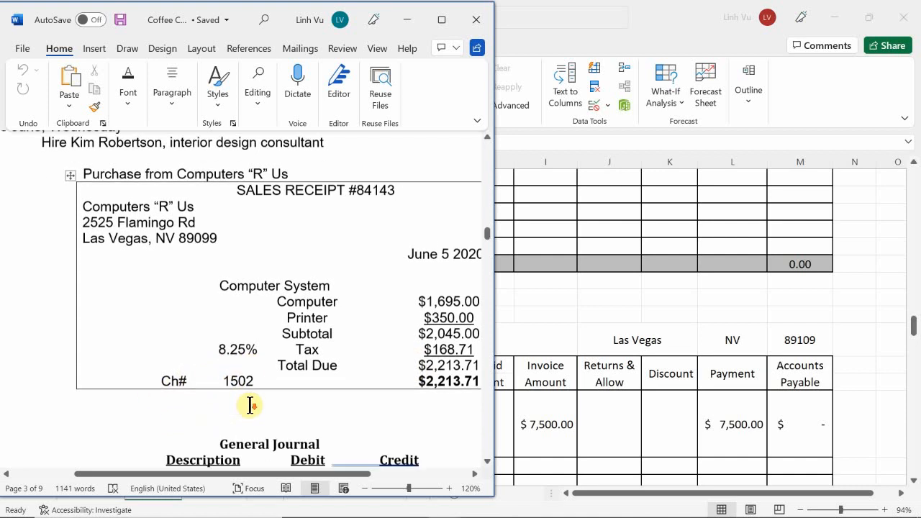
pyautogui.scroll(-1, 251, 405)
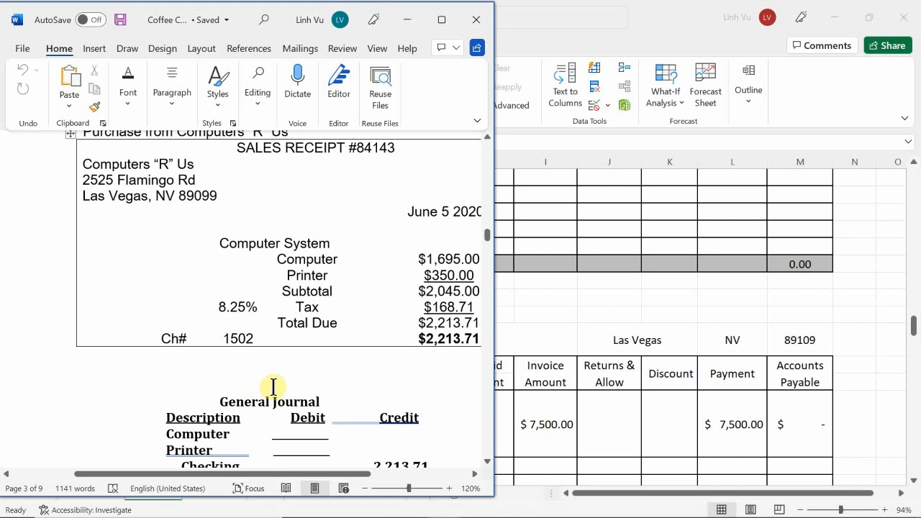
pyautogui.scroll(-1, 321, 362)
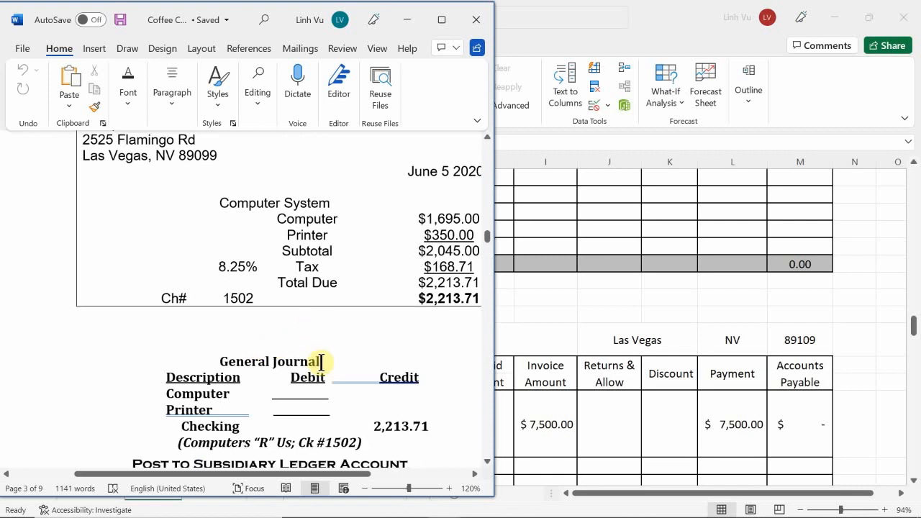
pyautogui.scroll(3, 321, 363)
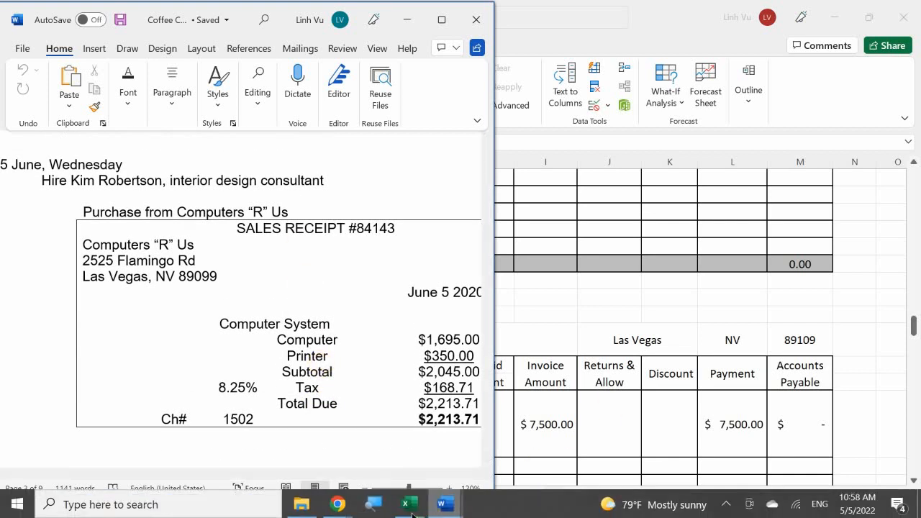
# Switch to the Excel ledger workbook and enter the date 6/5 in A24 of the general journal.
pyautogui.moveTo(406, 508)
pyautogui.click(309, 448)
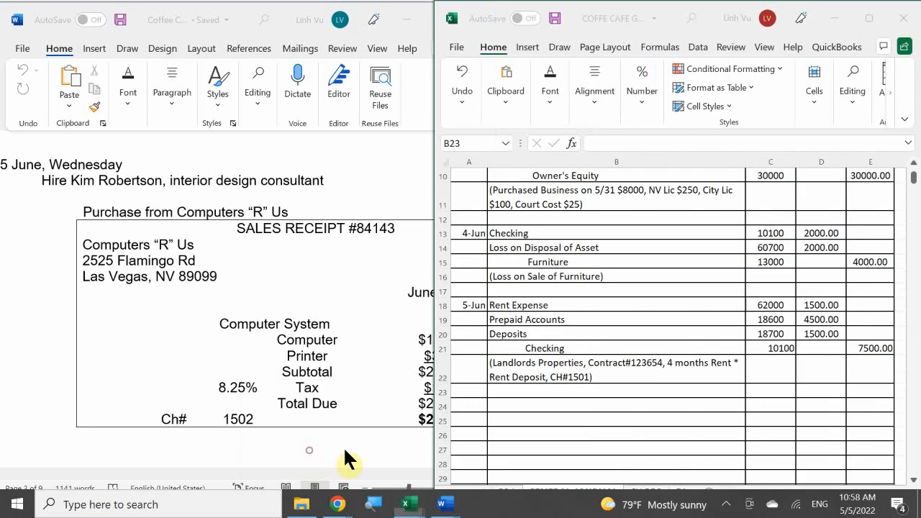
pyautogui.click(541, 346)
pyautogui.scroll(-1, 546, 345)
pyautogui.scroll(-1, 546, 346)
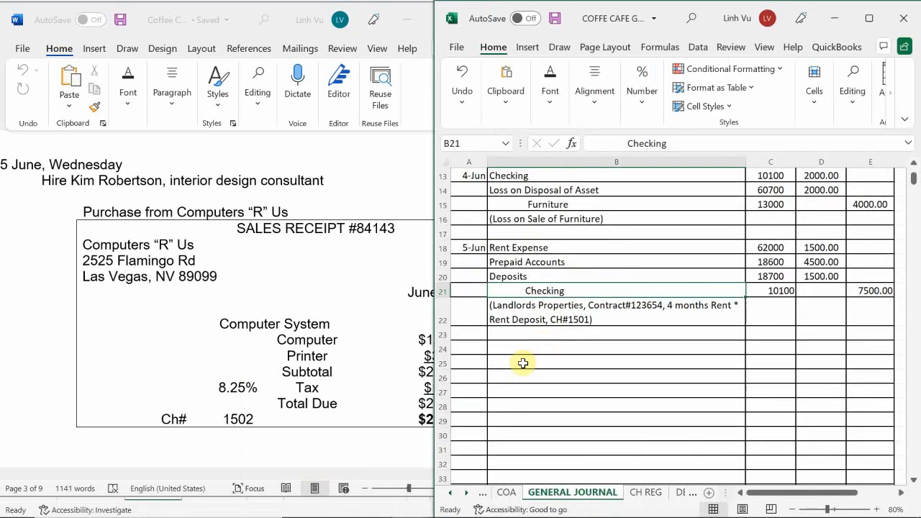
pyautogui.click(468, 350)
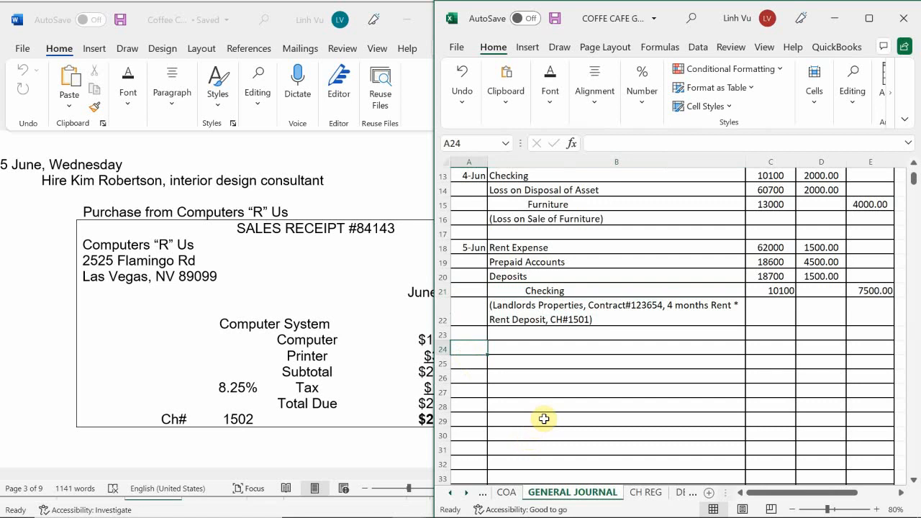
pyautogui.write('6/5')
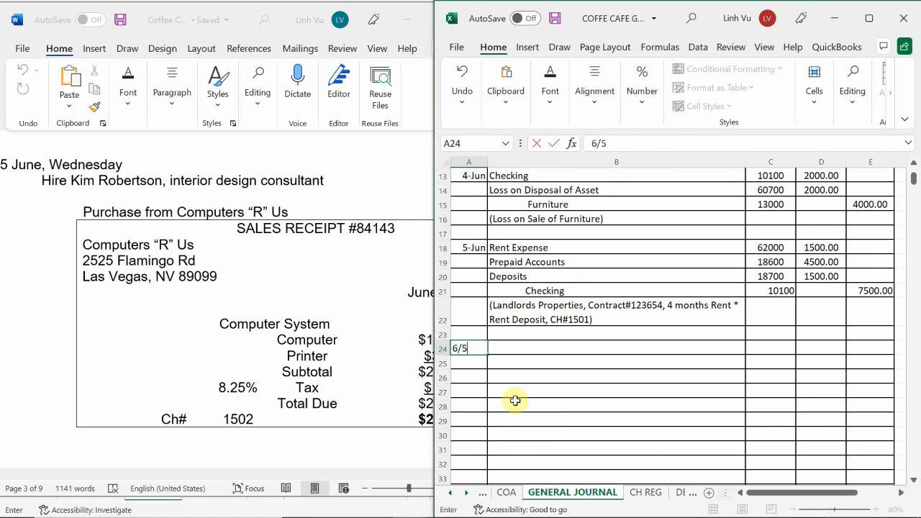
pyautogui.press('Return')
pyautogui.press('Up')
pyautogui.press('Right')
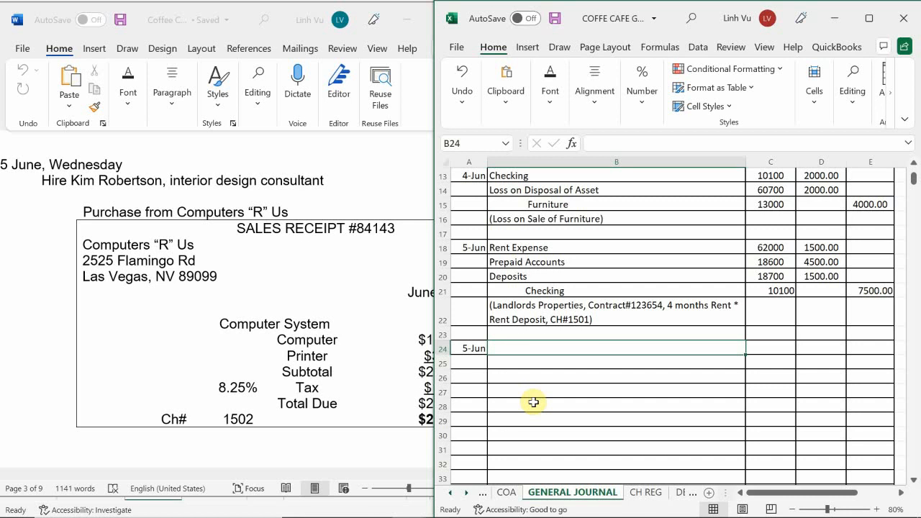
# Look up the account numbers for Computer and Printer under the assets in the chart of accounts.
pyautogui.click(507, 493)
pyautogui.scroll(20, 515, 368)
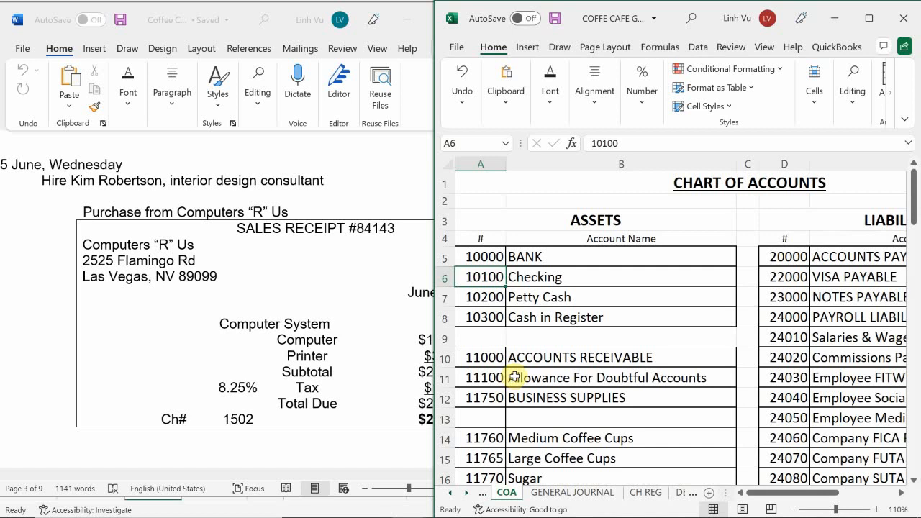
pyautogui.scroll(-1, 522, 357)
pyautogui.scroll(-1, 522, 357)
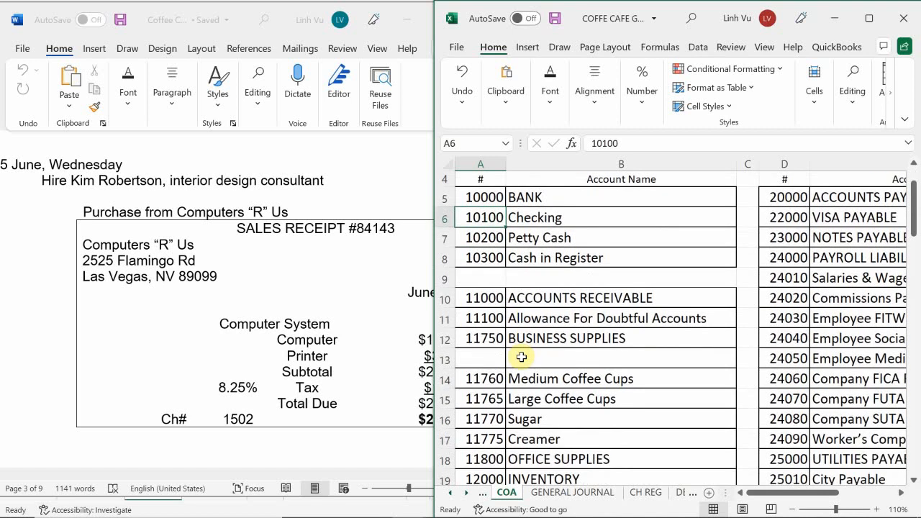
pyautogui.scroll(-3, 522, 357)
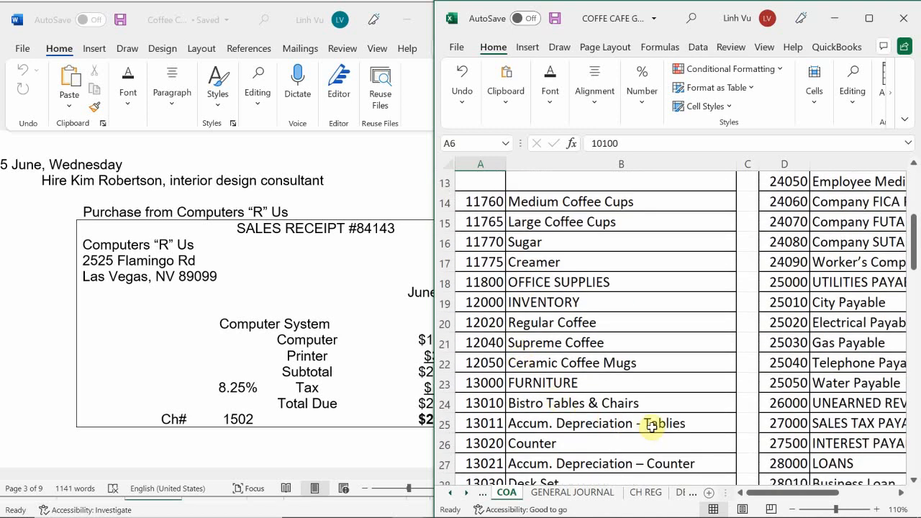
pyautogui.scroll(-3, 658, 422)
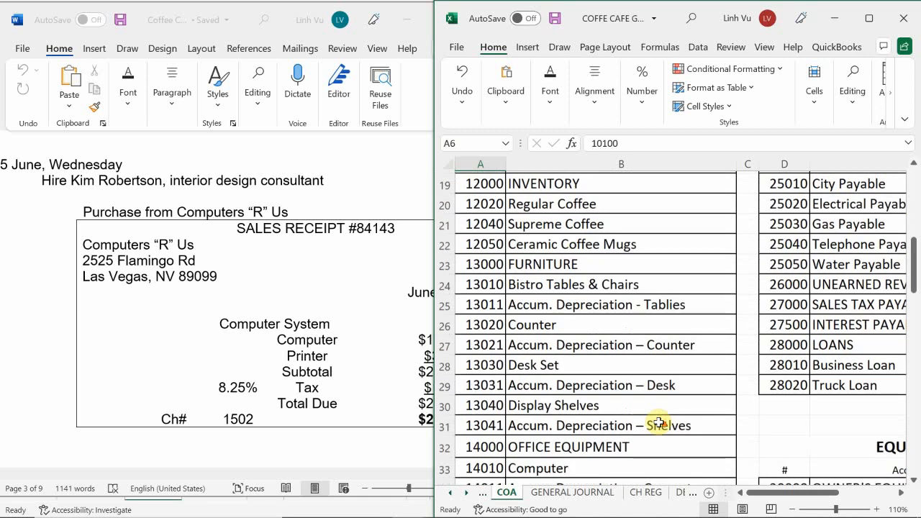
pyautogui.scroll(-4, 659, 422)
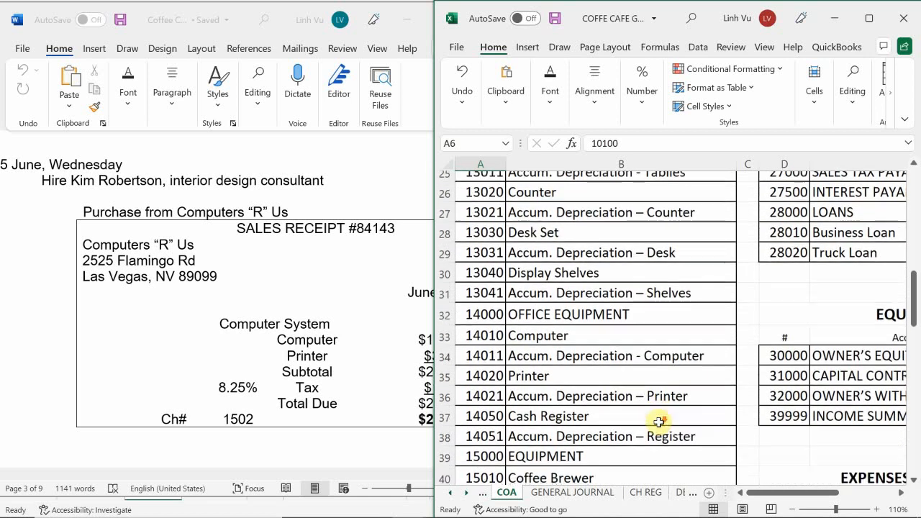
pyautogui.scroll(-1, 659, 423)
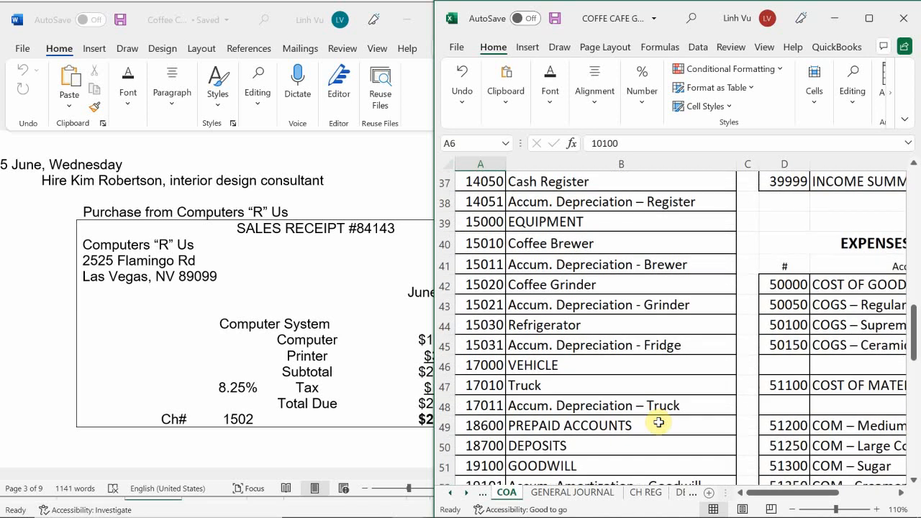
pyautogui.scroll(-2, 658, 423)
pyautogui.scroll(1, 660, 422)
pyautogui.scroll(2, 661, 422)
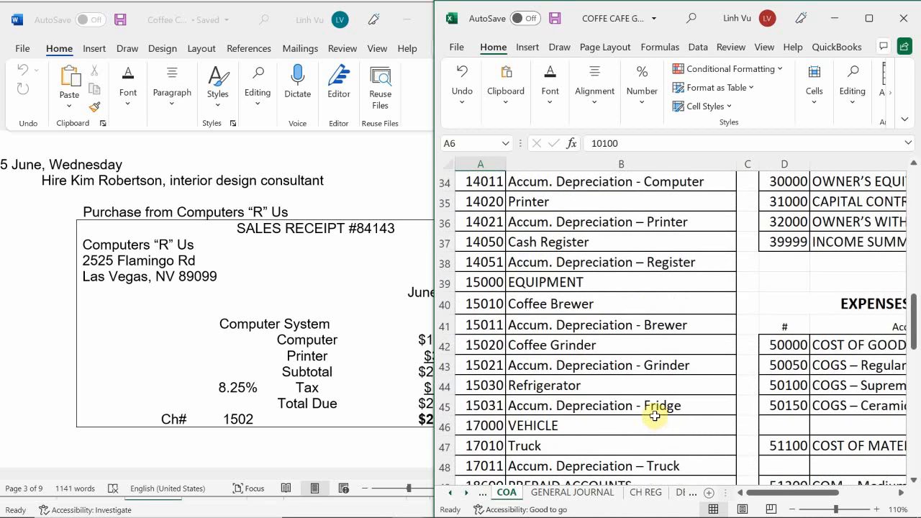
pyautogui.scroll(1, 657, 403)
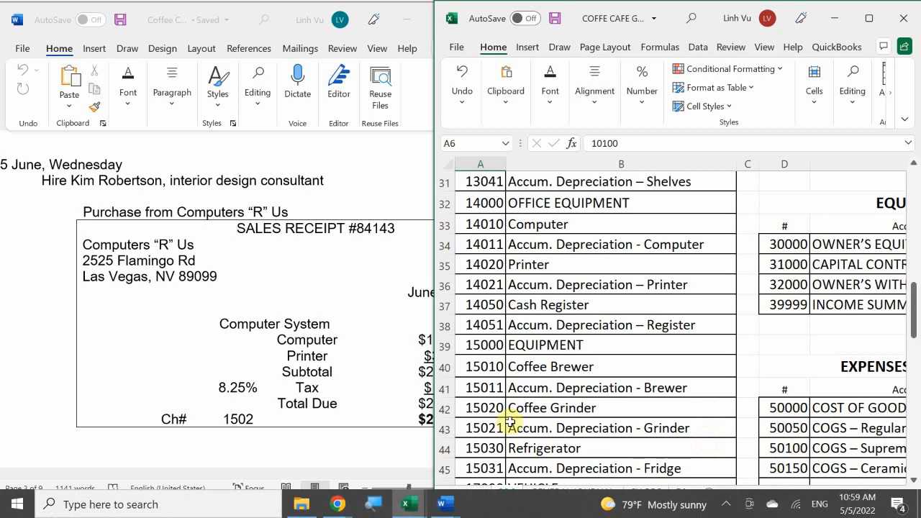
# Enter the accounts Computer, Printer and an indented Checking in B24:B26 of the general journal.
pyautogui.click(545, 495)
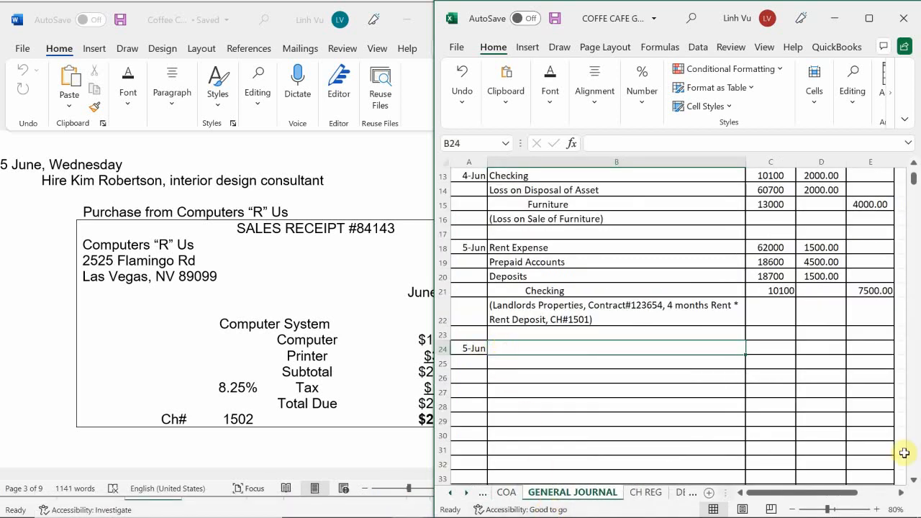
pyautogui.write('Computer')
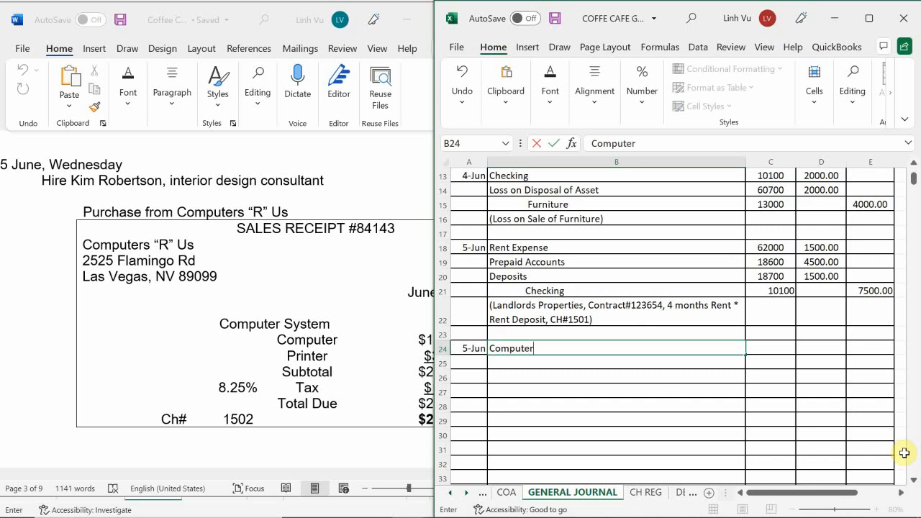
pyautogui.press('Return')
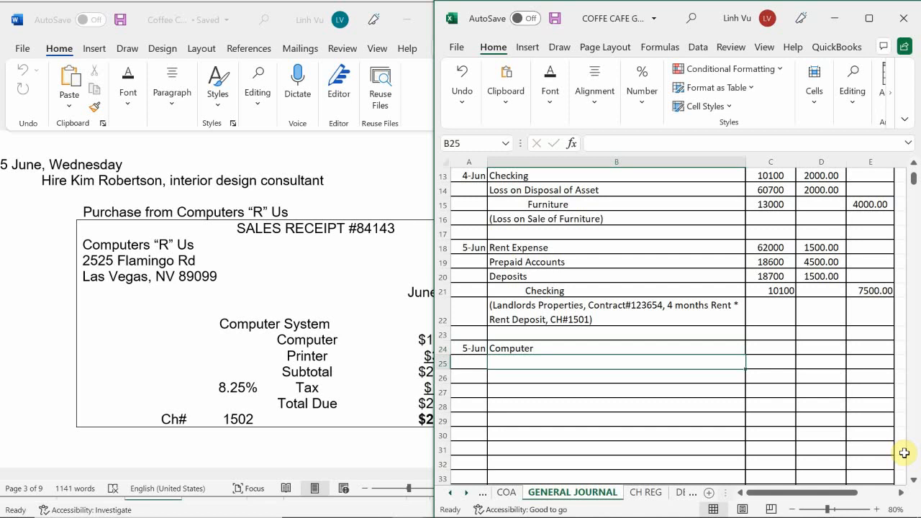
pyautogui.write('Printer')
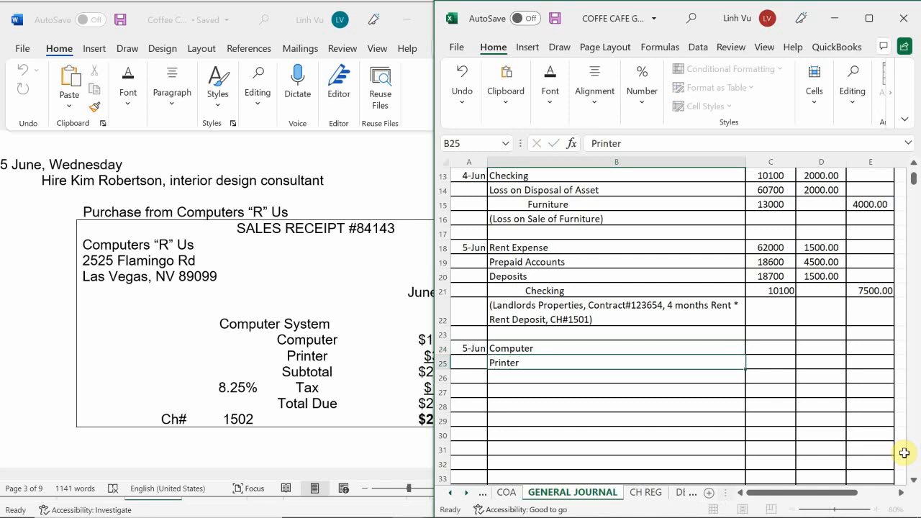
pyautogui.press('Return')
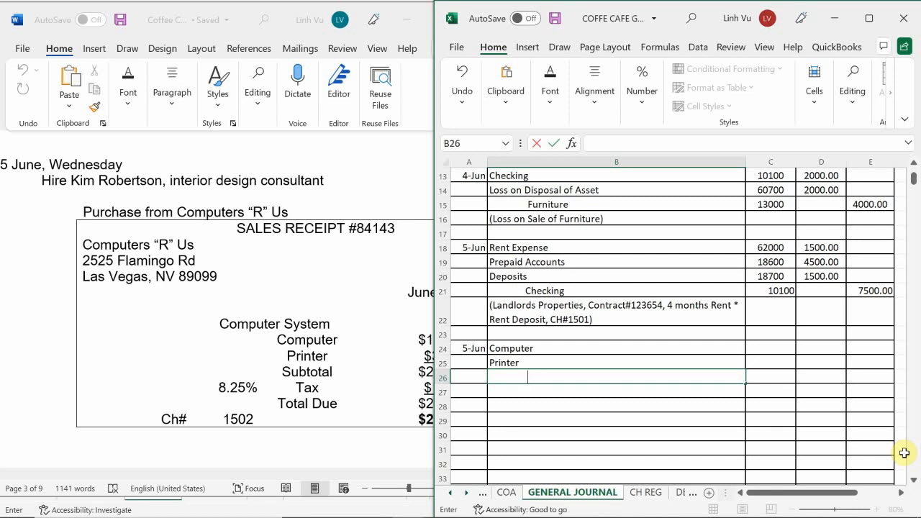
pyautogui.write('Checking')
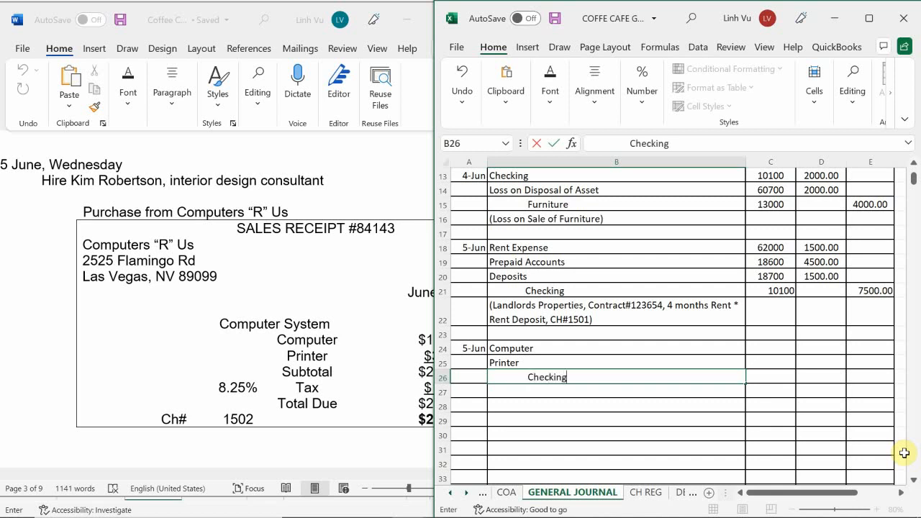
pyautogui.press('Return')
# Enter the account numbers 14010, 14020 and 10100 in C24:C26 for Computer, Printer and Checking.
pyautogui.press('Right')
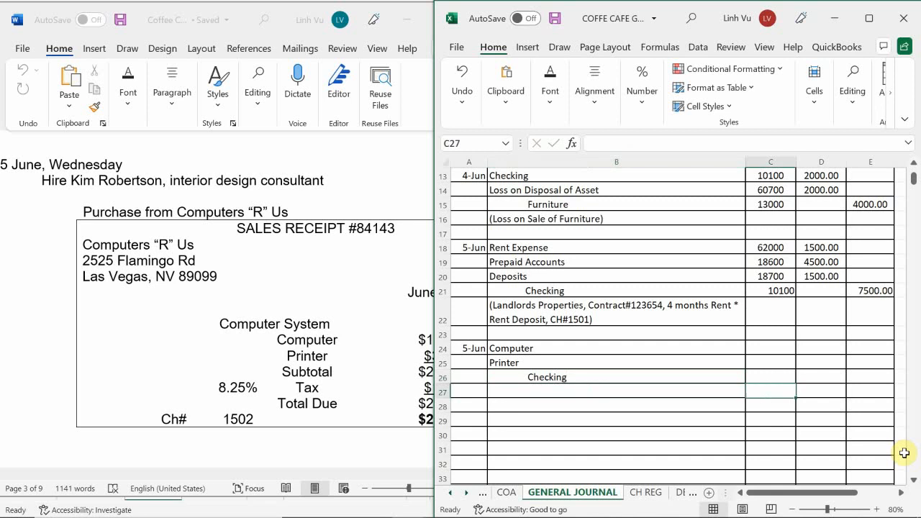
pyautogui.press('Up')
pyautogui.press('Up')
pyautogui.press('Up')
pyautogui.write('14010')
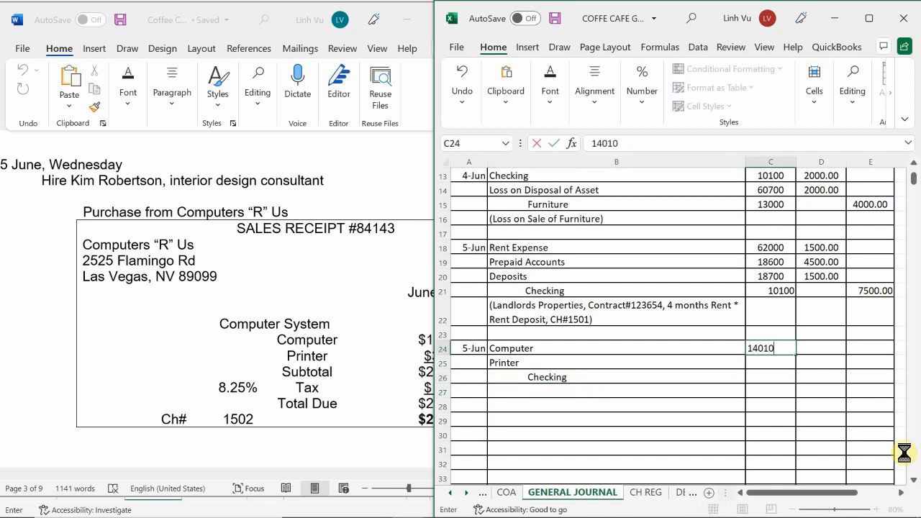
pyautogui.press('Return')
pyautogui.write('14020')
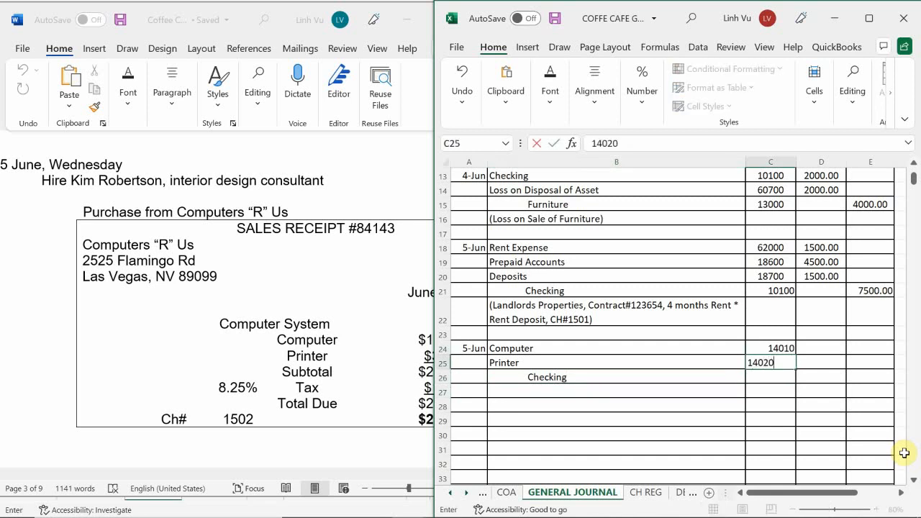
pyautogui.press('Return')
pyautogui.write('0100')
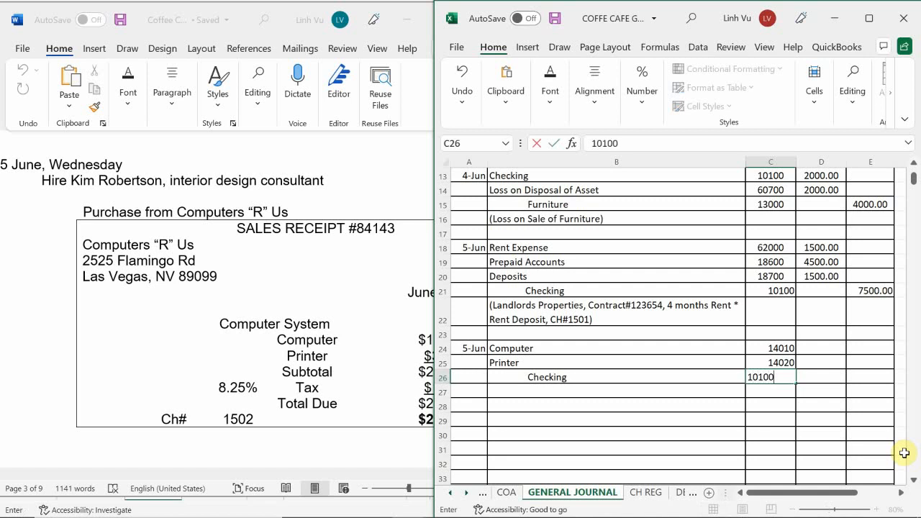
pyautogui.press('Return')
# Switch to the Word transactions document and examine the computer, printer and tax amounts on the Computers “R” Us receipt.
pyautogui.press('Right')
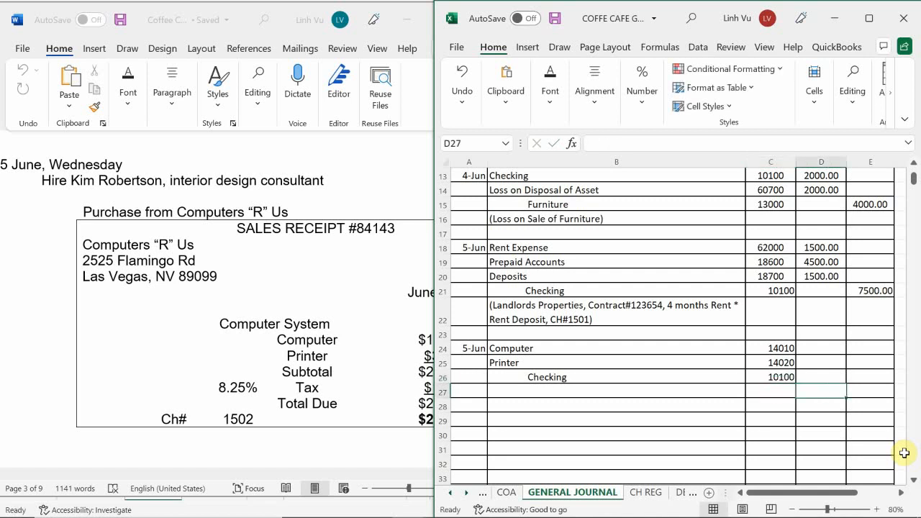
pyautogui.press('Up')
pyautogui.press('Up')
pyautogui.press('Up')
pyautogui.press('Down')
pyautogui.press('Down')
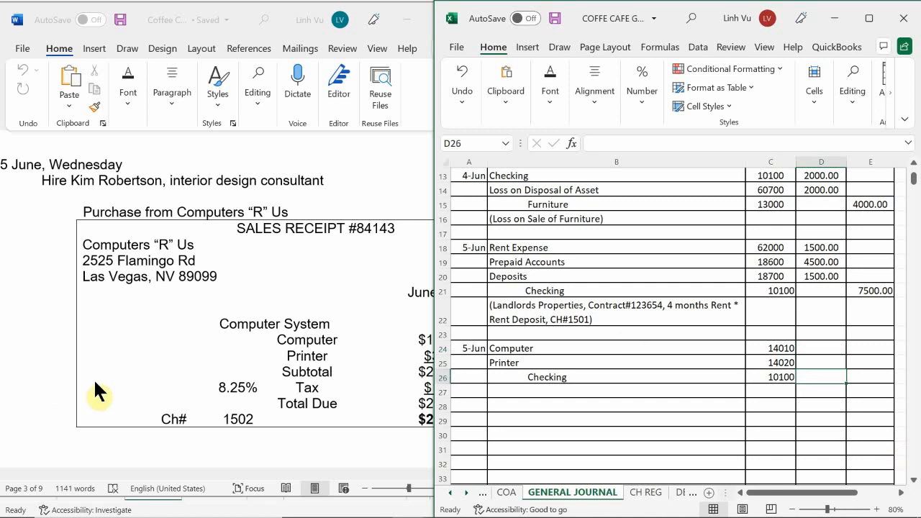
pyautogui.click(282, 442)
pyautogui.hscroll(3, 304, 493)
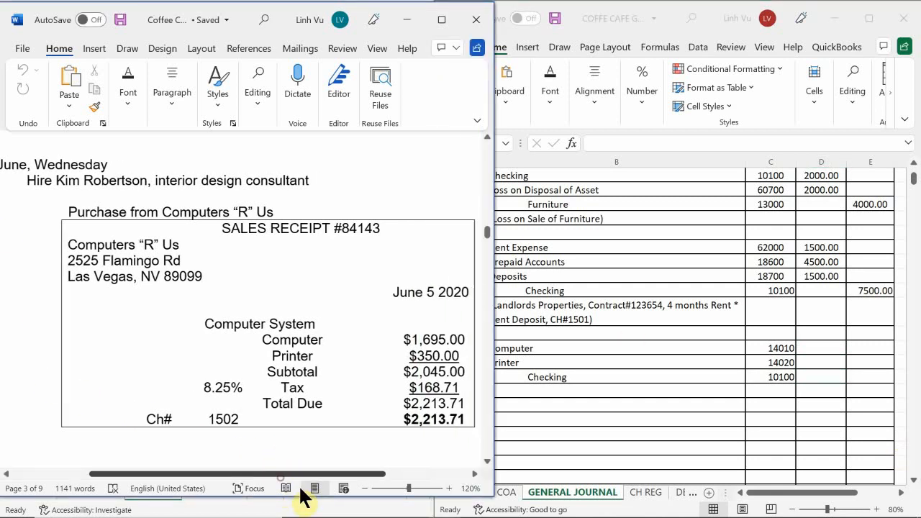
# Enter the debit amounts 1695 for Computer in D24 and 350 for Printer in D25 of the general journal.
pyautogui.hscroll(2, 342, 515)
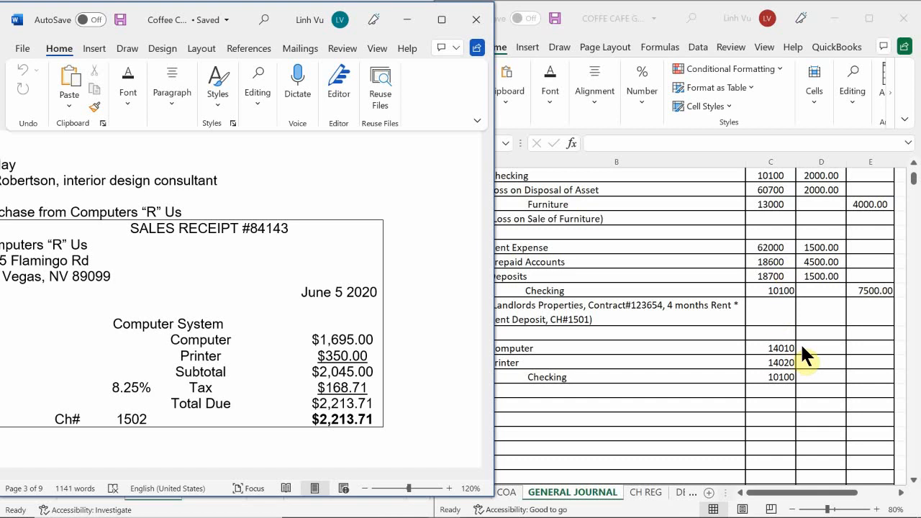
pyautogui.click(818, 349)
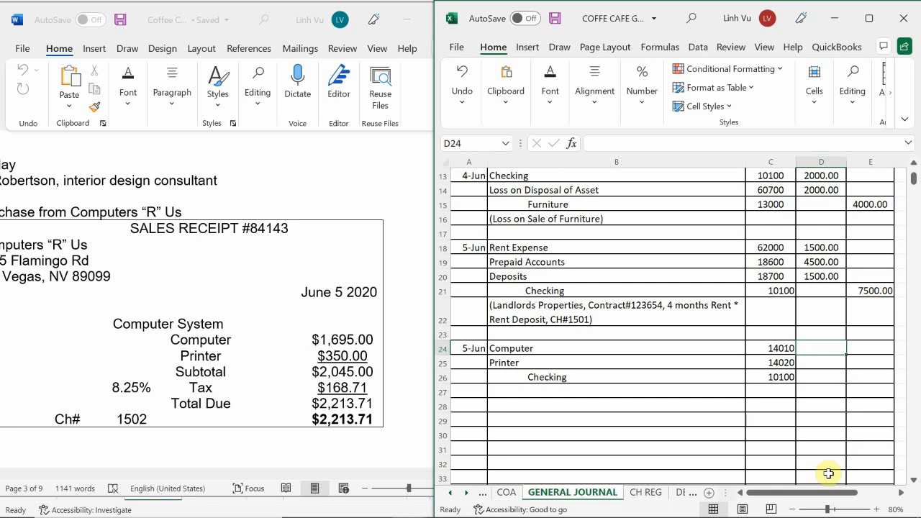
pyautogui.press('Down')
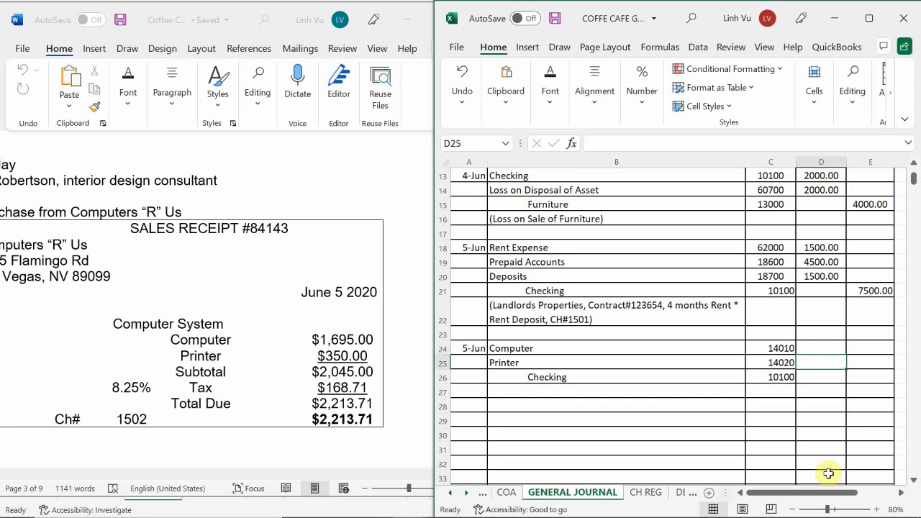
pyautogui.write('350')
pyautogui.press('Return')
pyautogui.press('Up')
pyautogui.press('Up')
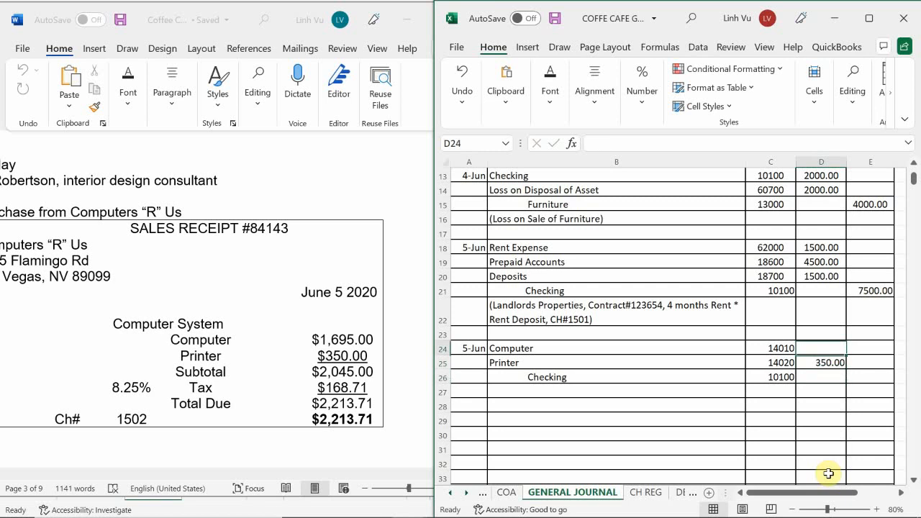
pyautogui.press('Up')
pyautogui.press('Down')
pyautogui.write('1695')
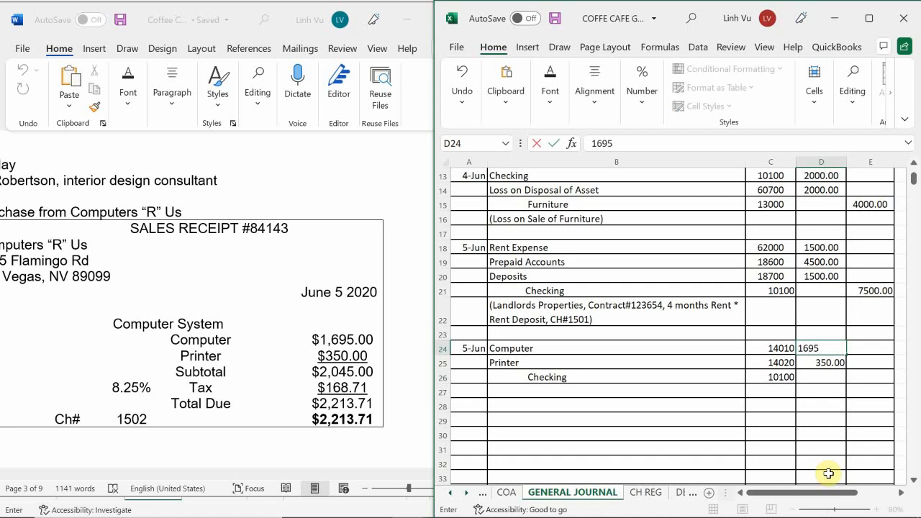
pyautogui.press('Return')
# Enter a formula in the Checking credit cell E26 that adds the Computer and Printer debits in D24 and D25.
pyautogui.press('Right')
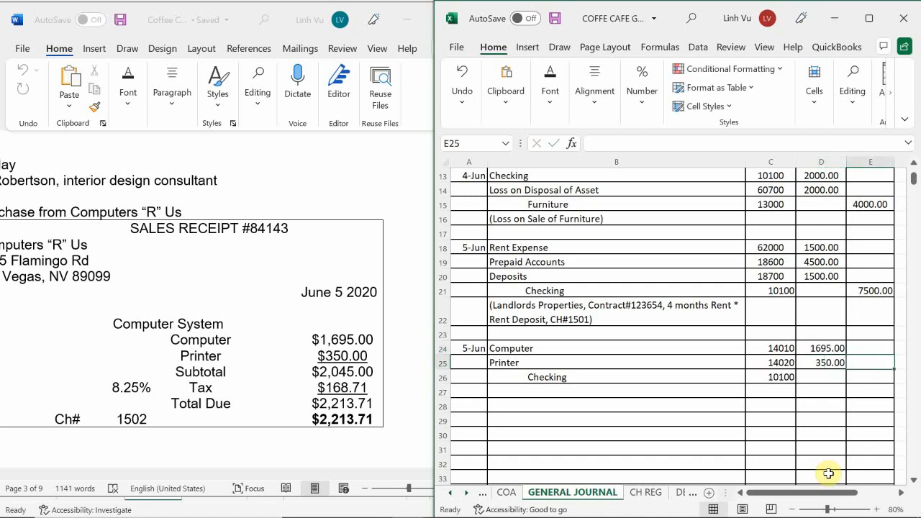
pyautogui.write('=')
pyautogui.press('Escape')
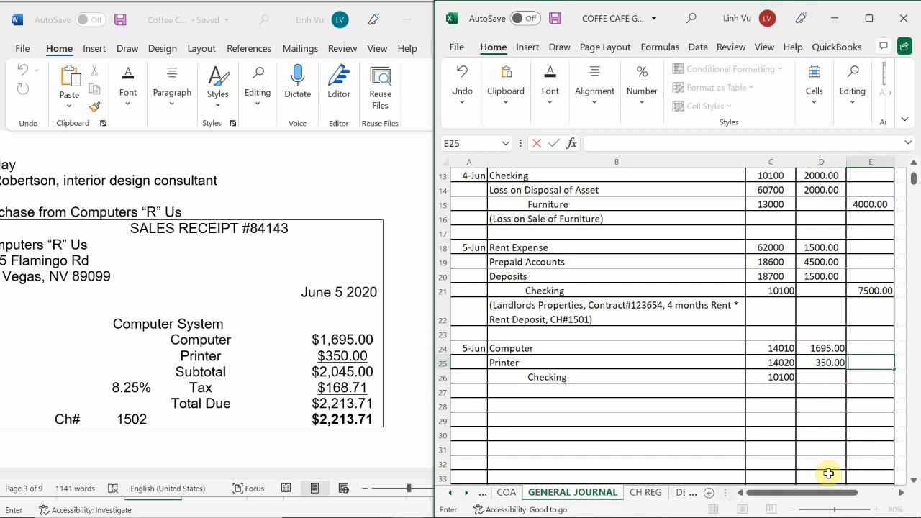
pyautogui.press('Down')
pyautogui.write('=')
pyautogui.press('Left')
pyautogui.press('Up')
pyautogui.press('Up')
pyautogui.write('+')
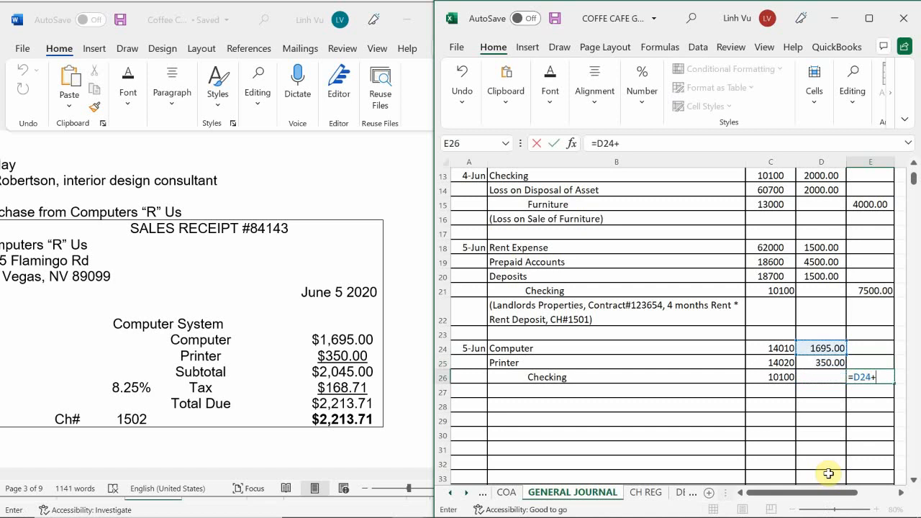
pyautogui.press('Left')
pyautogui.press('Up')
pyautogui.press('Return')
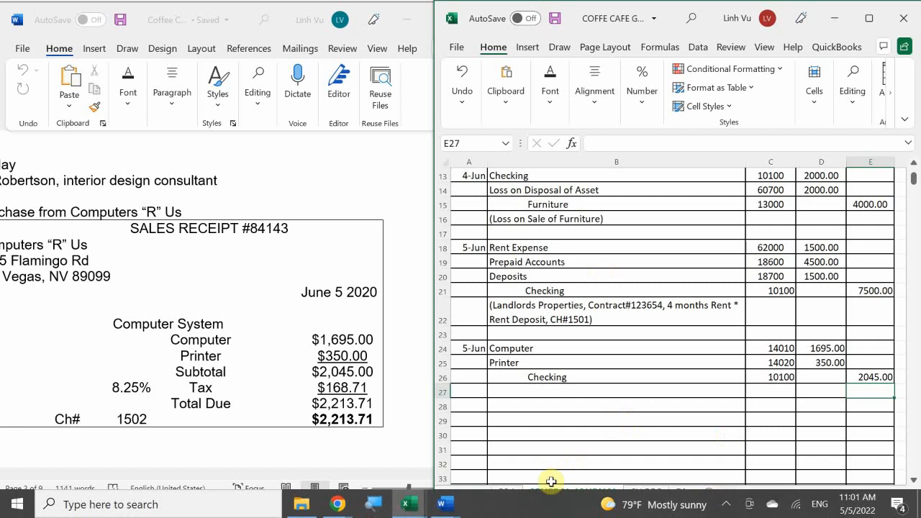
# Examine the liabilities section of the chart of accounts for a sales tax account.
pyautogui.click(506, 492)
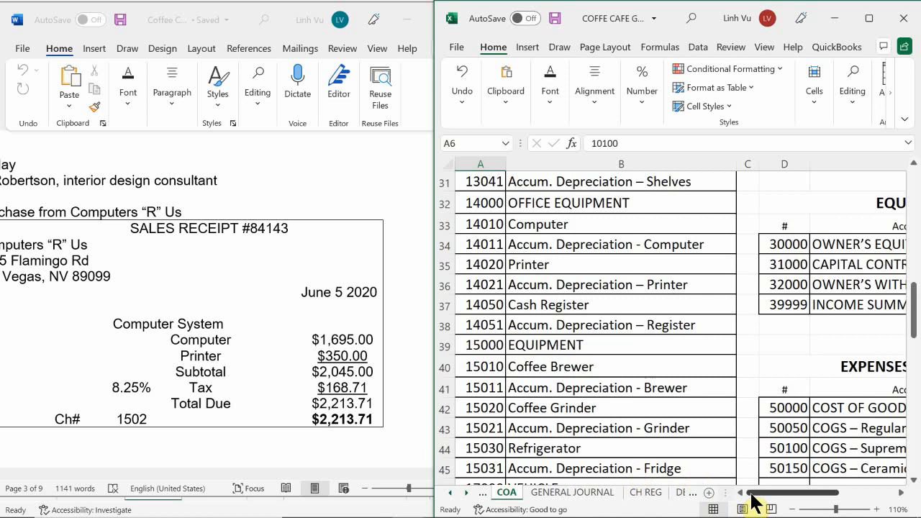
pyautogui.moveTo(753, 502); pyautogui.dragTo(809, 494)
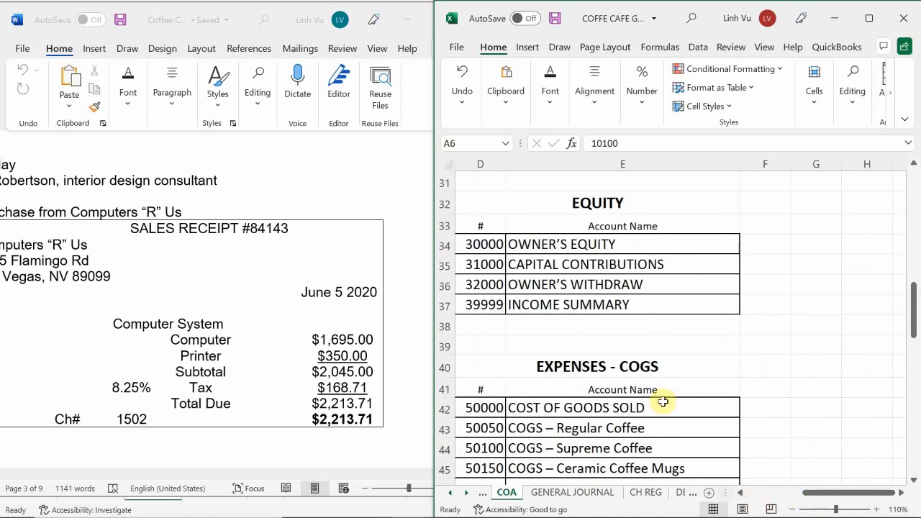
pyautogui.scroll(-1, 665, 403)
pyautogui.scroll(10, 662, 403)
pyautogui.scroll(1, 663, 401)
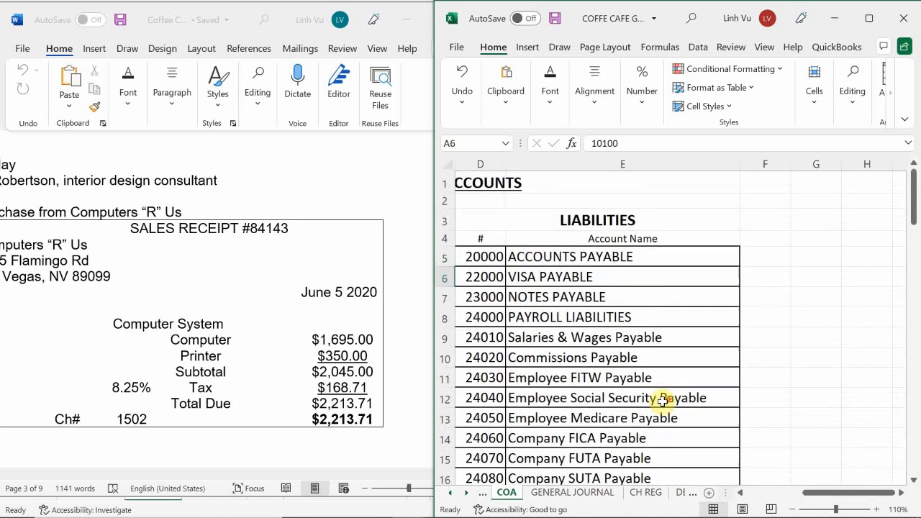
pyautogui.scroll(-3, 662, 401)
pyautogui.scroll(-2, 663, 401)
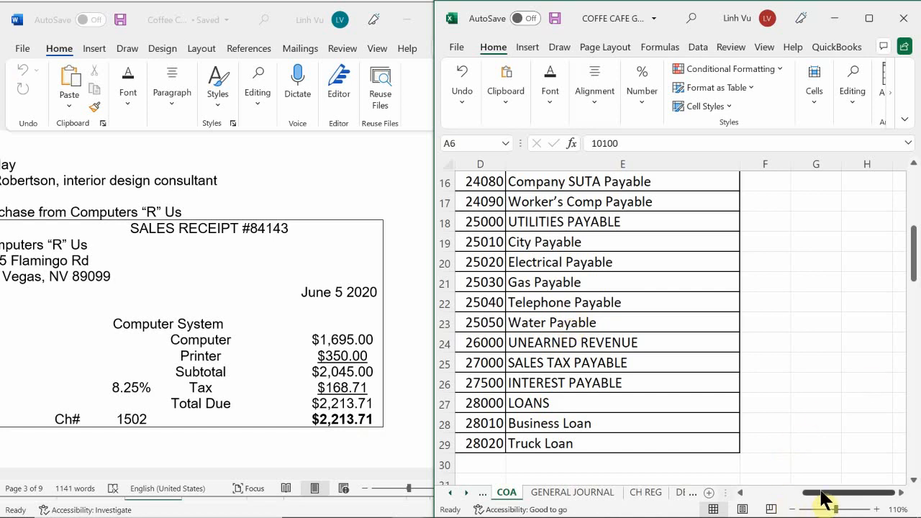
pyautogui.moveTo(821, 495); pyautogui.dragTo(745, 509)
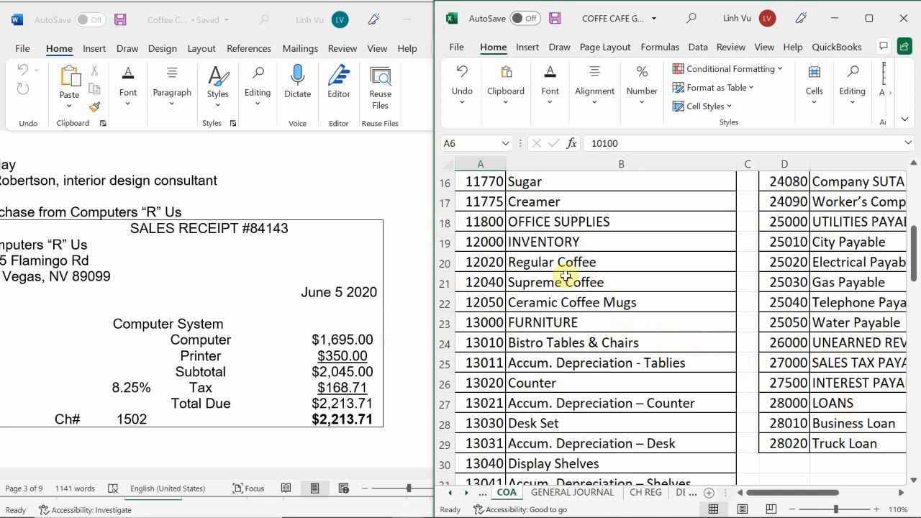
# Back in the general journal, enter the pre-tax prices 1695 and 350 in F24:F25 beside the computer purchase entry.
pyautogui.click(575, 493)
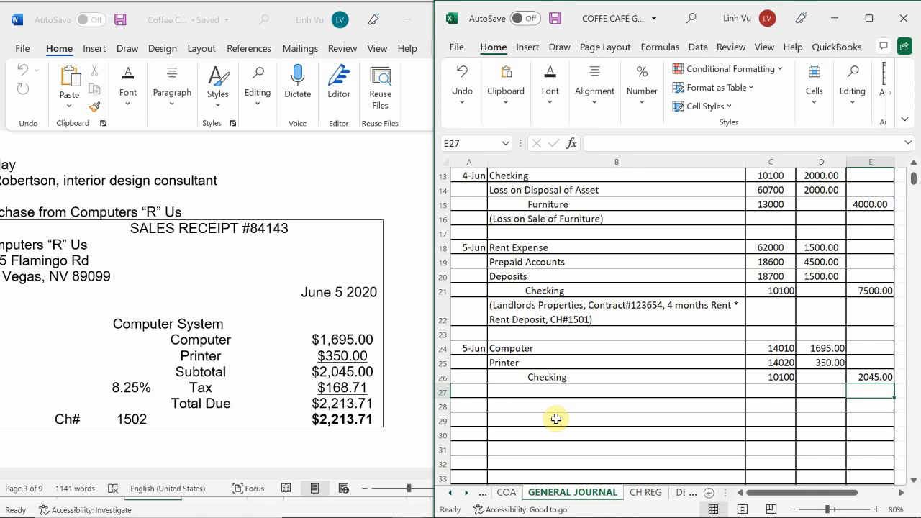
pyautogui.click(592, 395)
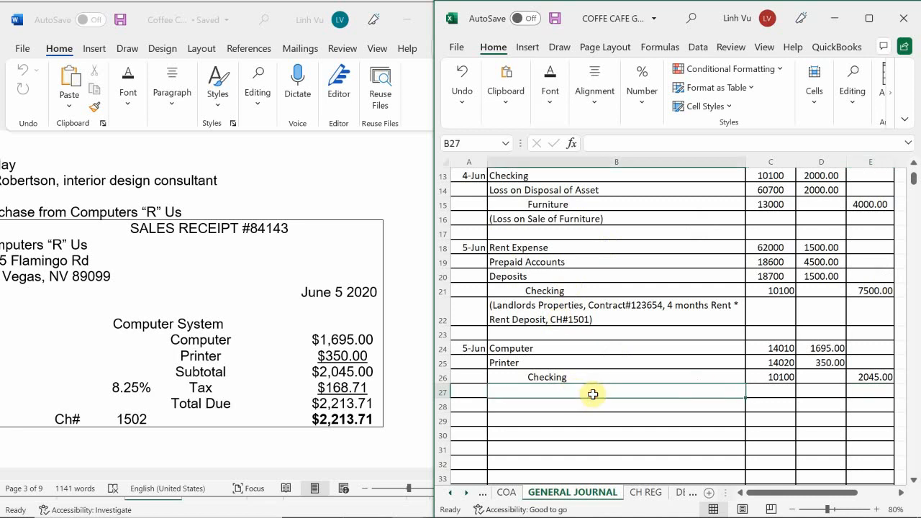
pyautogui.press('Right')
pyautogui.press('Right')
pyautogui.press('Right')
pyautogui.press('Right')
pyautogui.press('Right')
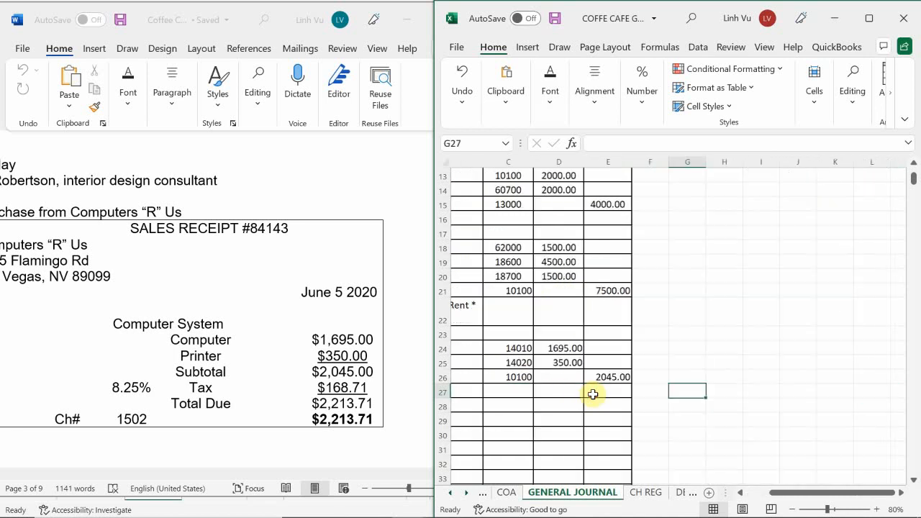
pyautogui.press('Up')
pyautogui.press('Up')
pyautogui.press('Up')
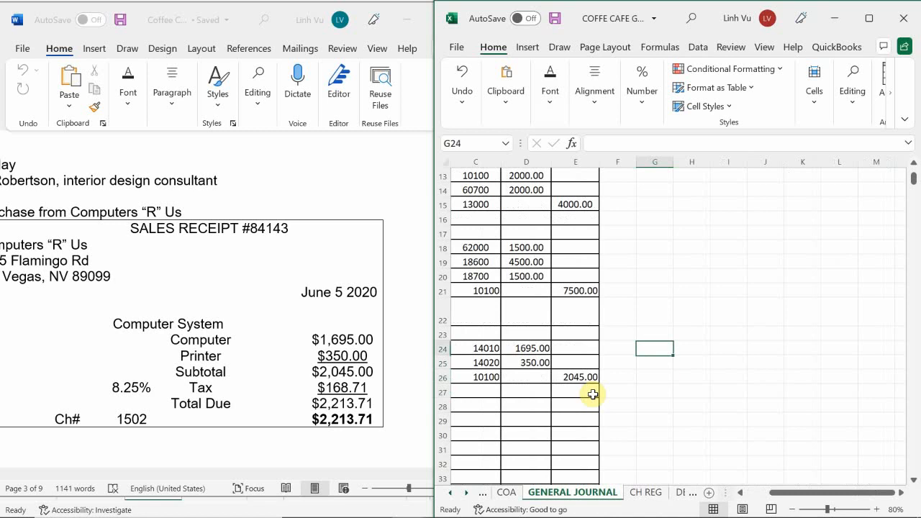
pyautogui.press('Left')
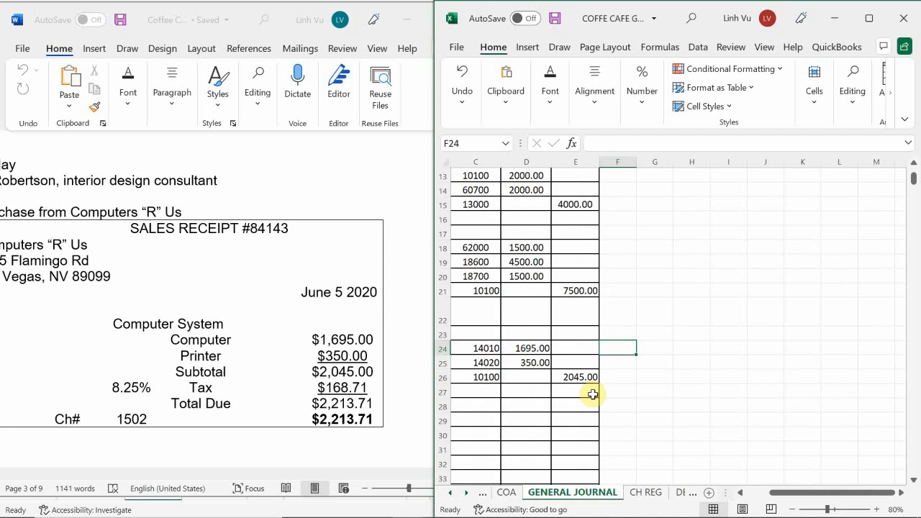
pyautogui.write('16')
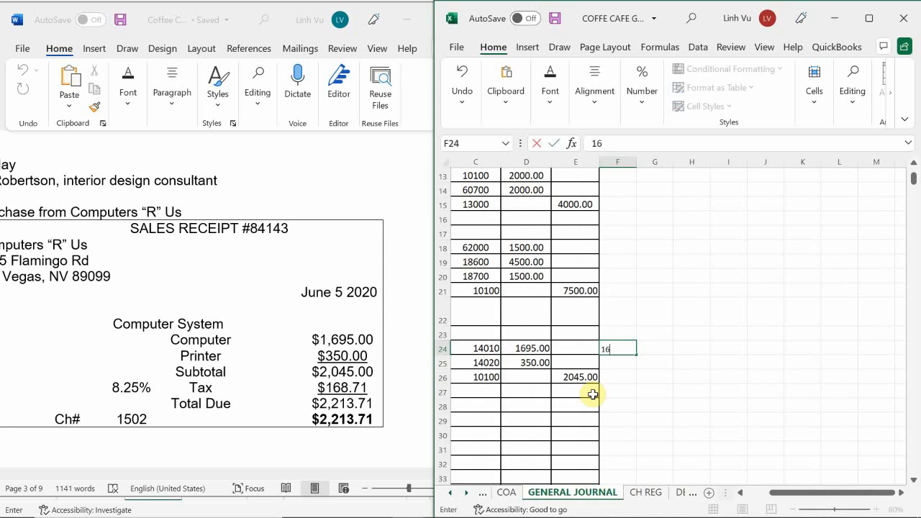
pyautogui.write('95')
pyautogui.press('Return')
pyautogui.press('Right')
pyautogui.press('Left')
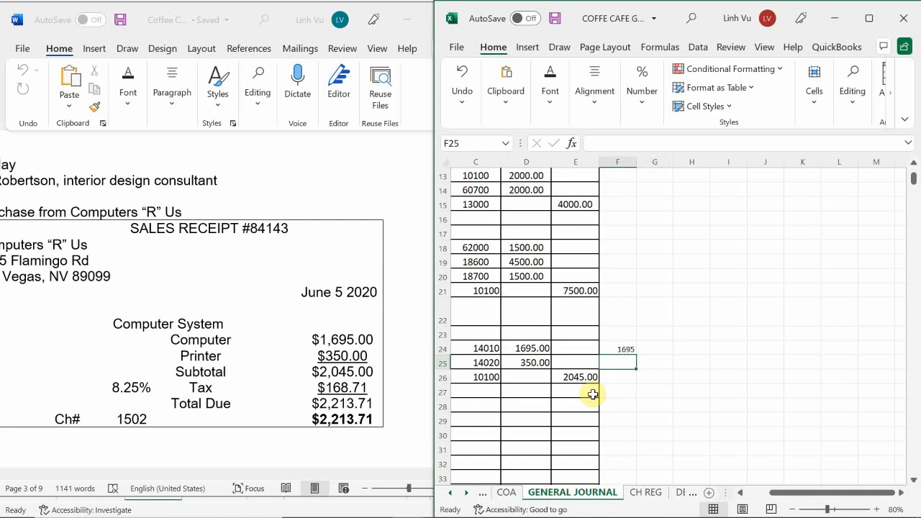
pyautogui.write('350')
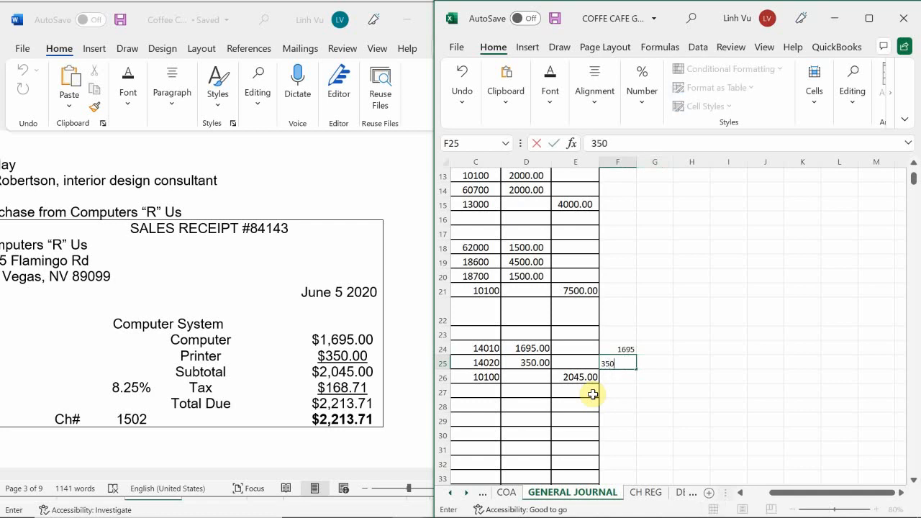
pyautogui.press('Return')
# Increase the font size of the side calculation range F24:J25 to 16.
pyautogui.press('Up')
pyautogui.press('Up')
pyautogui.press('Right')
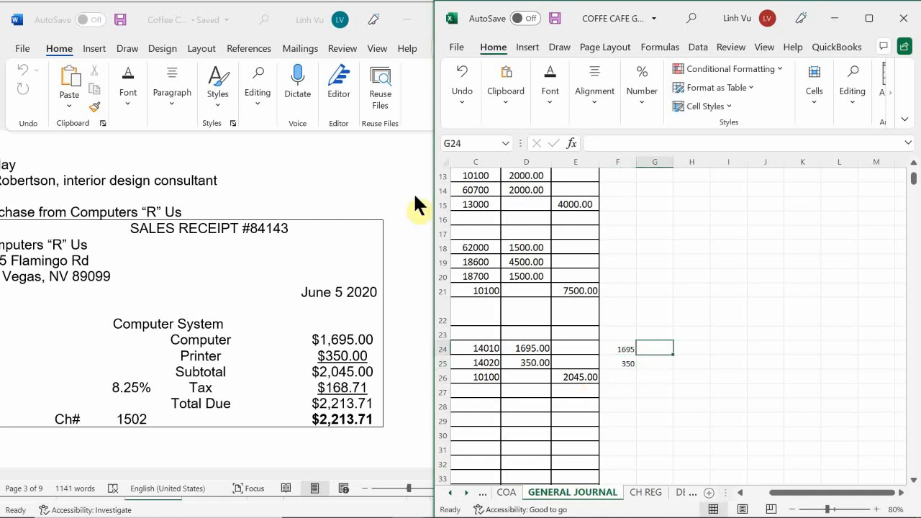
pyautogui.click(650, 294)
pyautogui.moveTo(623, 354); pyautogui.dragTo(776, 355)
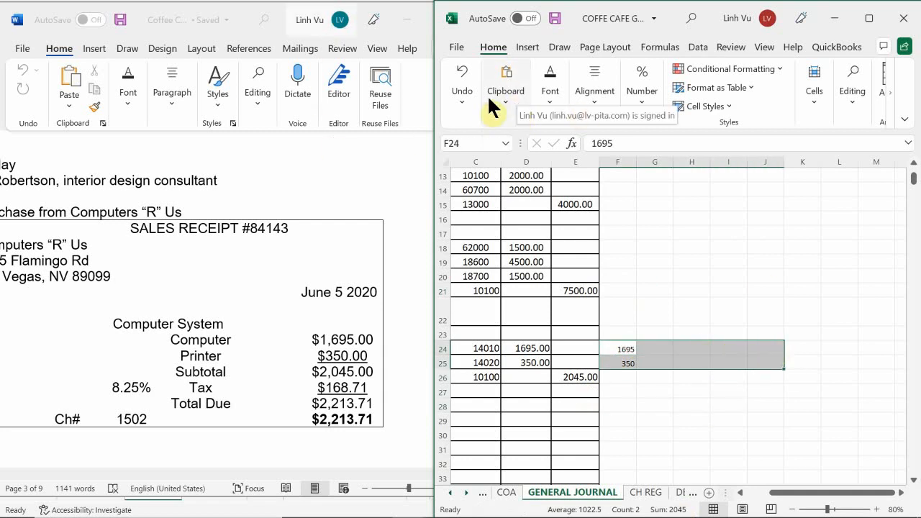
pyautogui.click(550, 94)
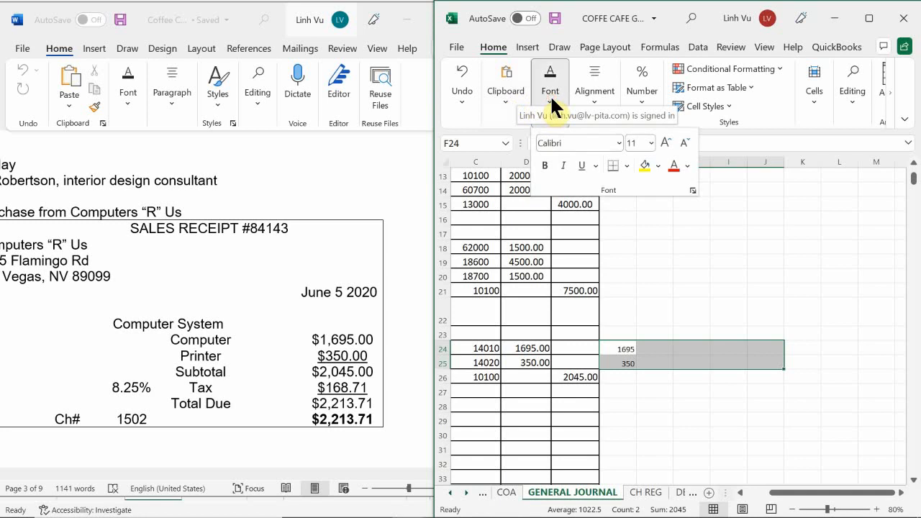
pyautogui.click(650, 143)
pyautogui.click(664, 142)
pyautogui.click(664, 142)
pyautogui.click(664, 142)
pyautogui.click(665, 142)
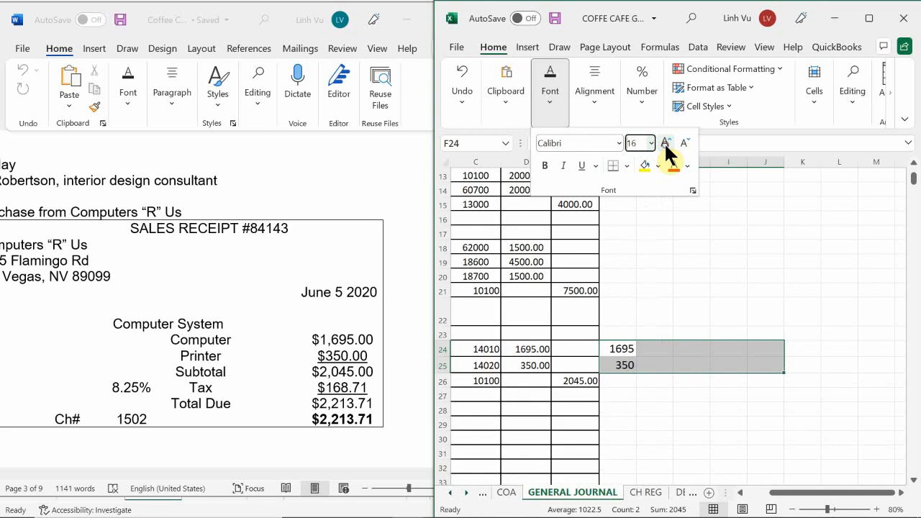
pyautogui.click(646, 379)
# Calculate the computer's sales tax in G24 with the formula =F24*0.0825.
pyautogui.click(663, 352)
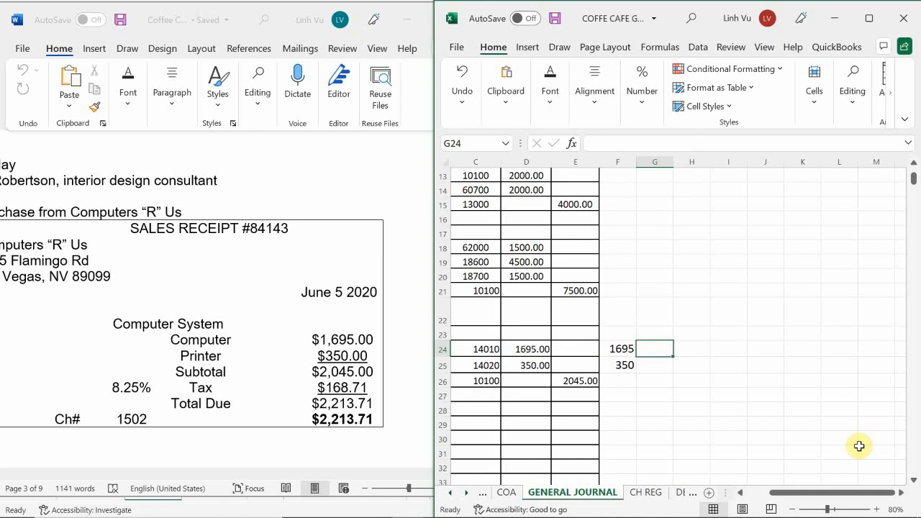
pyautogui.write('=')
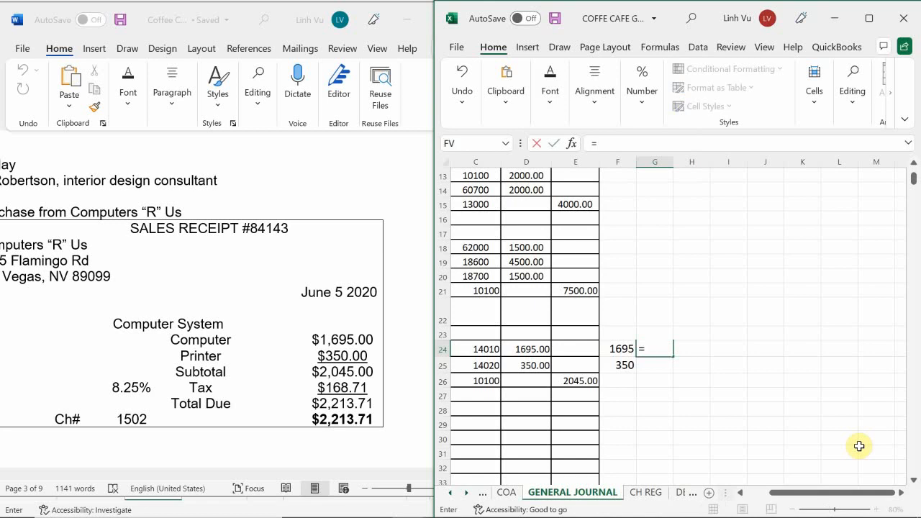
pyautogui.press('Left')
pyautogui.write('*0.0')
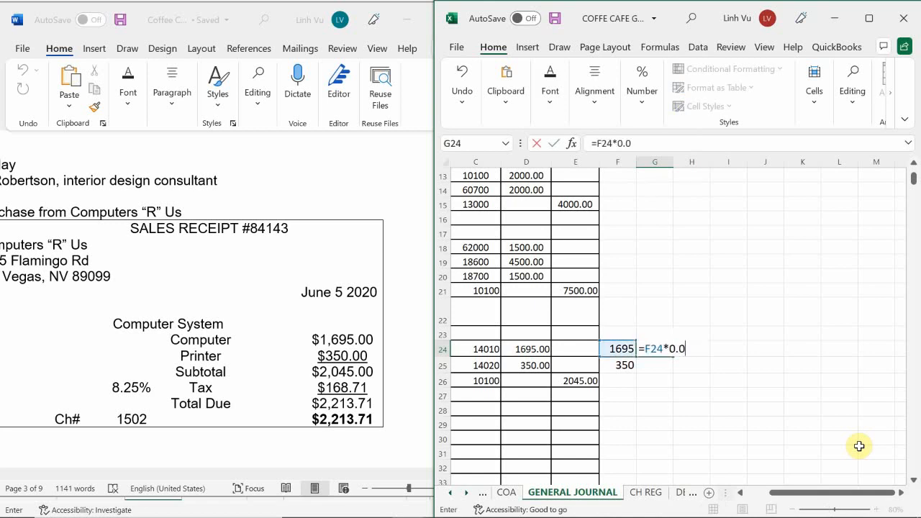
pyautogui.write('825')
pyautogui.press('Return')
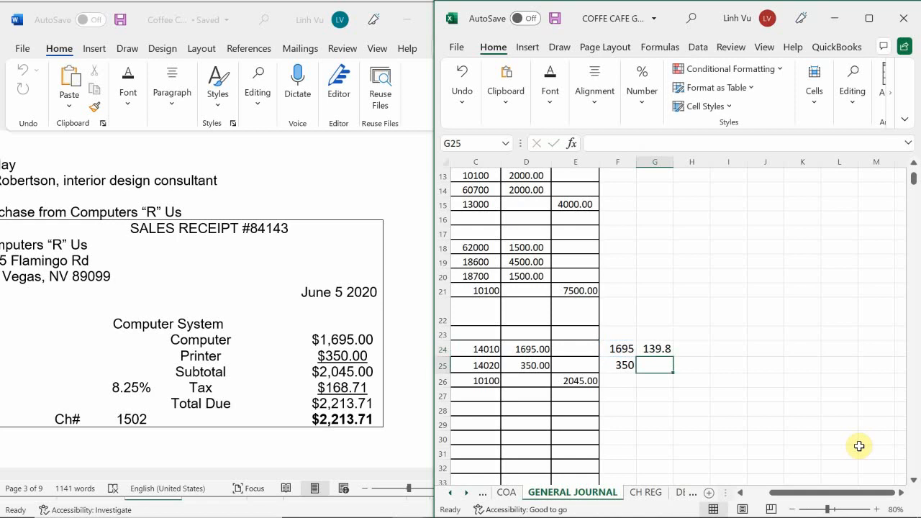
# Calculate the printer's sales tax in G25 with the formula =F25*0.0825.
pyautogui.write('=')
pyautogui.press('Left')
pyautogui.write('*')
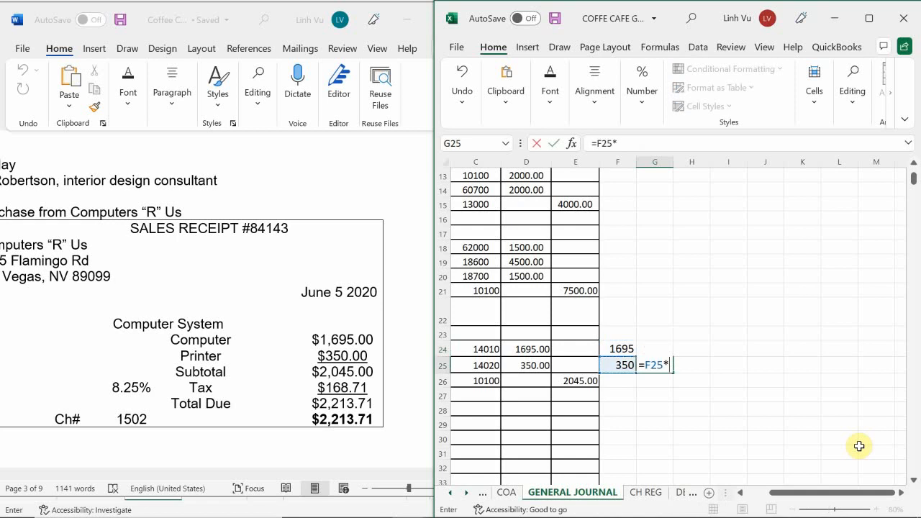
pyautogui.write('0.0825')
pyautogui.press('Return')
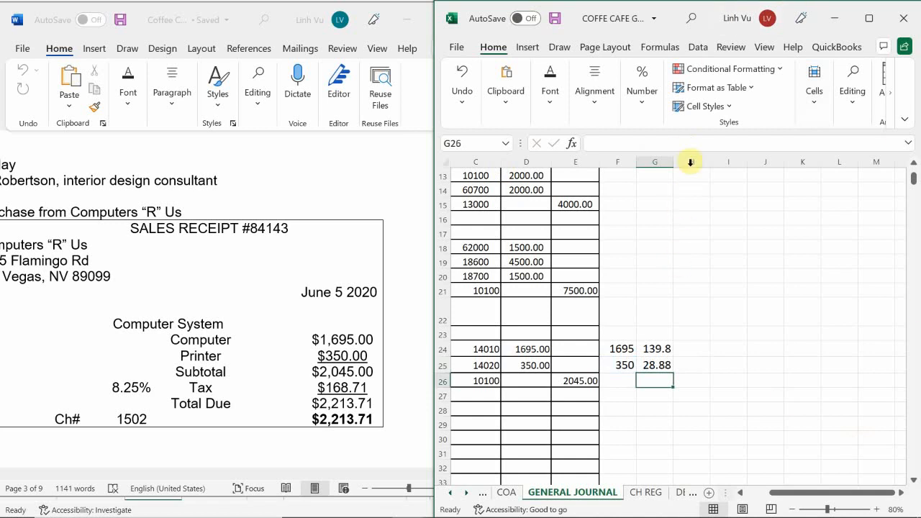
# Widen columns G and H so the tax amounts show in full.
pyautogui.click(652, 162)
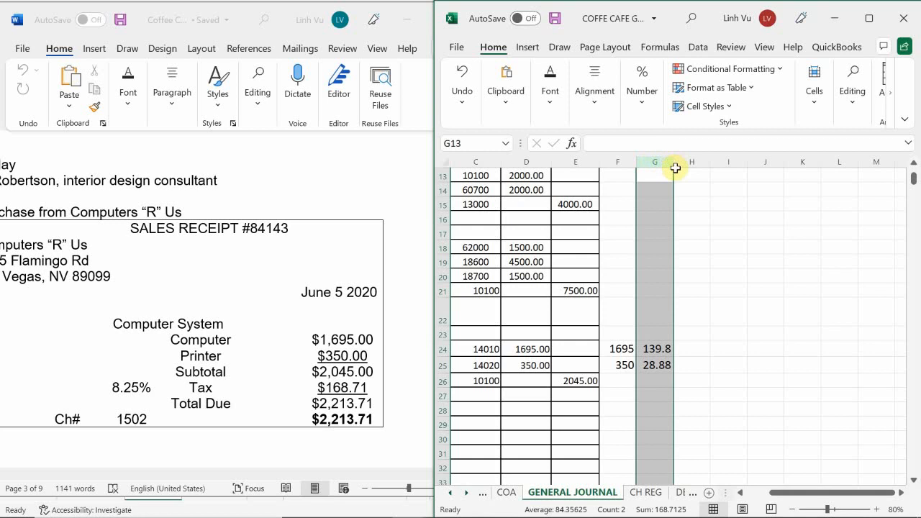
pyautogui.click(685, 174)
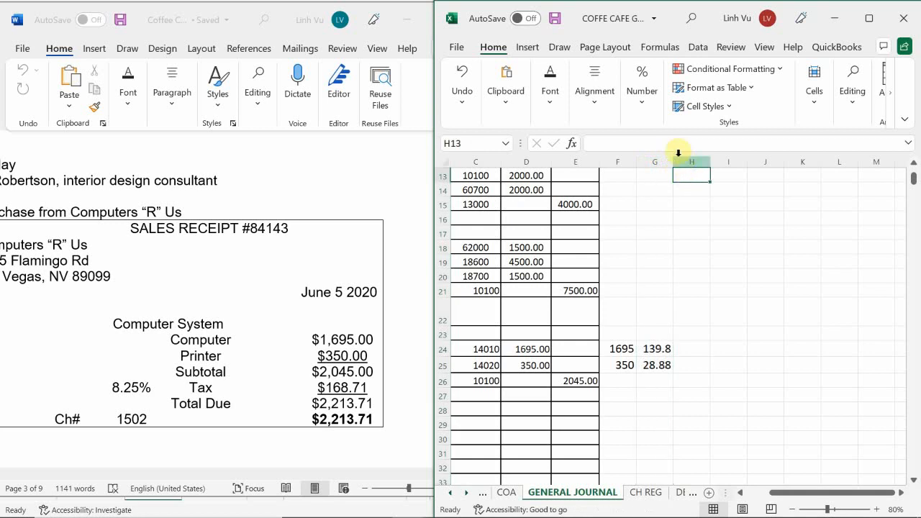
pyautogui.moveTo(669, 158)
pyautogui.mouseDown()
pyautogui.moveTo(687, 160)
pyautogui.moveTo(684, 168)
pyautogui.mouseUp()
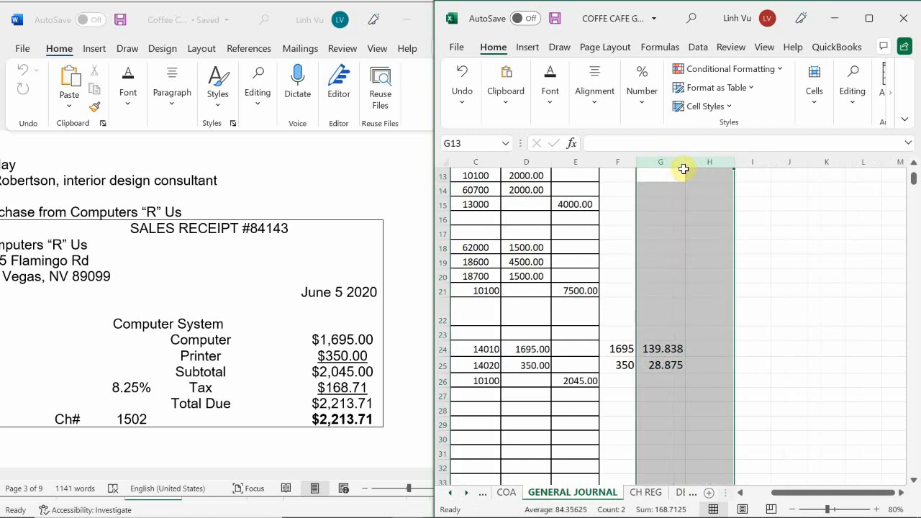
# Add the computer and printer prices in F26 with the formula =F24+F25.
pyautogui.click(662, 381)
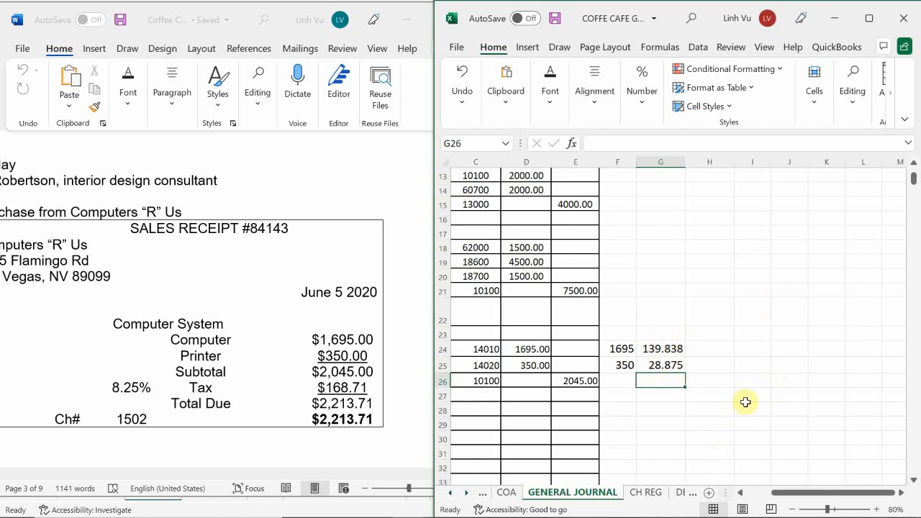
pyautogui.click(716, 349)
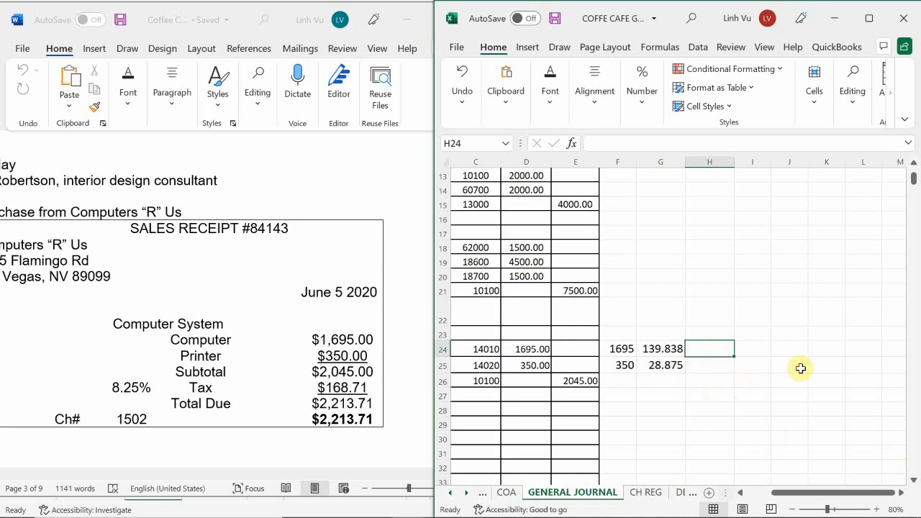
pyautogui.press('Left')
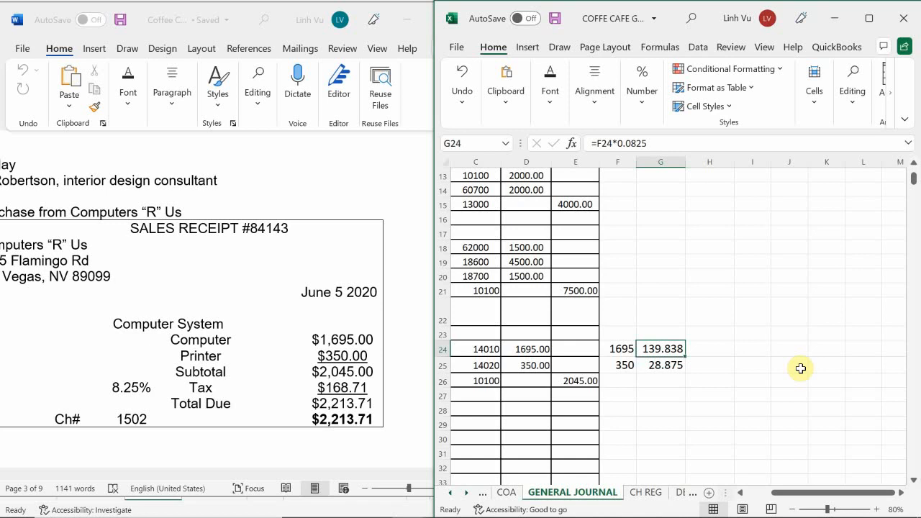
pyautogui.press('Down')
pyautogui.press('Down')
pyautogui.press('Left')
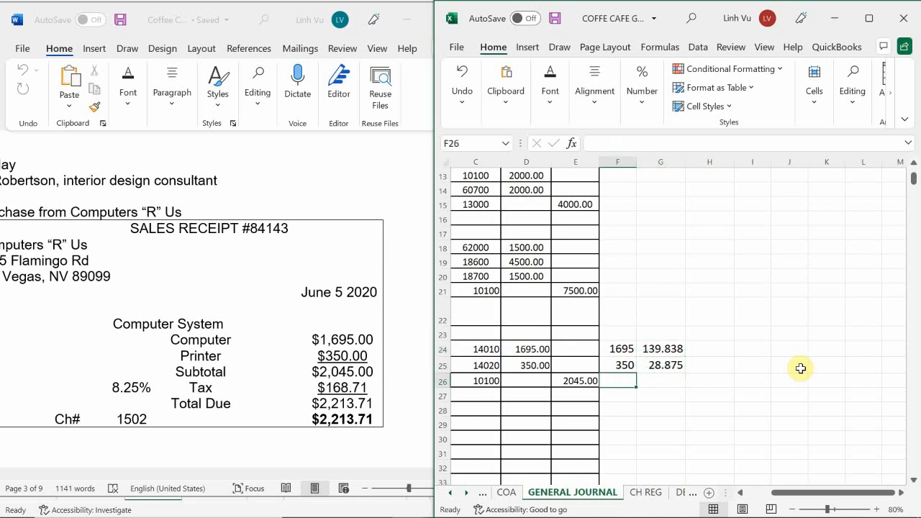
pyautogui.write('=')
pyautogui.press('Up')
pyautogui.press('Up')
pyautogui.write('+')
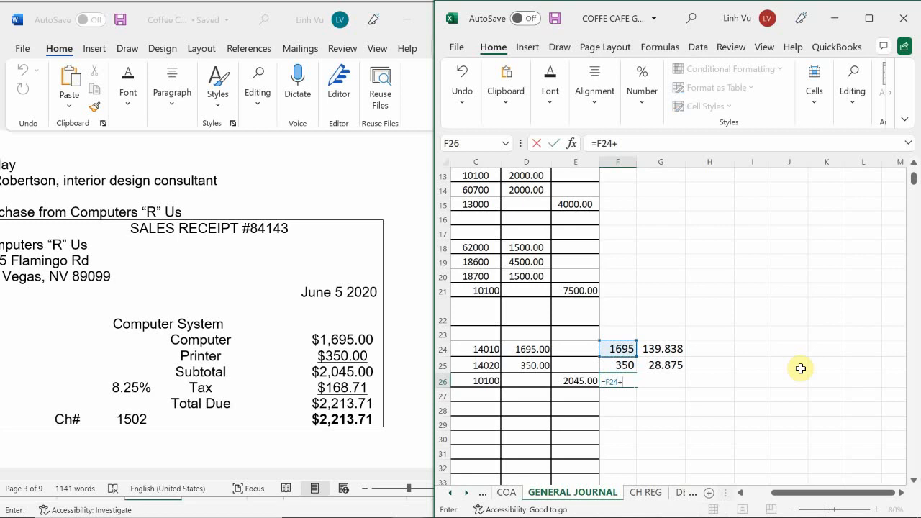
pyautogui.press('Up')
pyautogui.press('Return')
# Add the two sales tax amounts in G26 with the formula =G24+G25.
pyautogui.press('Right')
pyautogui.press('Up')
pyautogui.write('=')
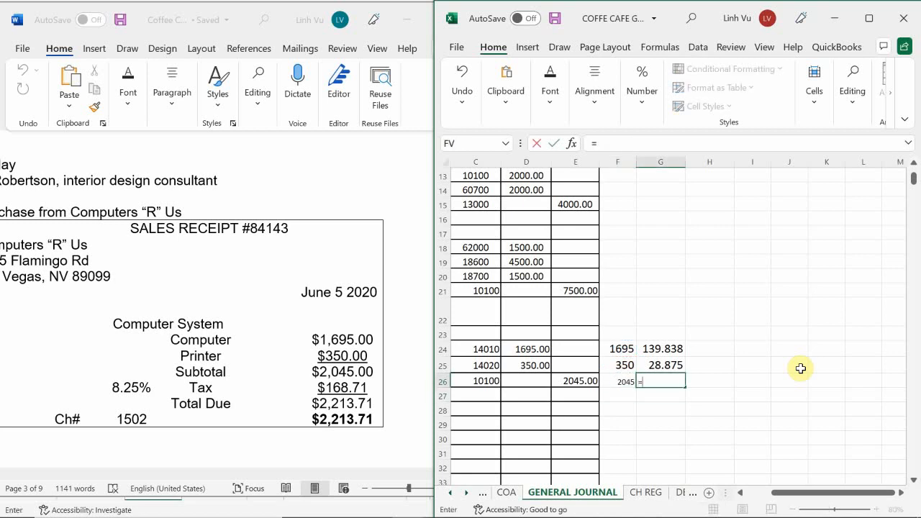
pyautogui.press('Up')
pyautogui.press('Up')
pyautogui.write('+')
pyautogui.press('Up')
pyautogui.press('Return')
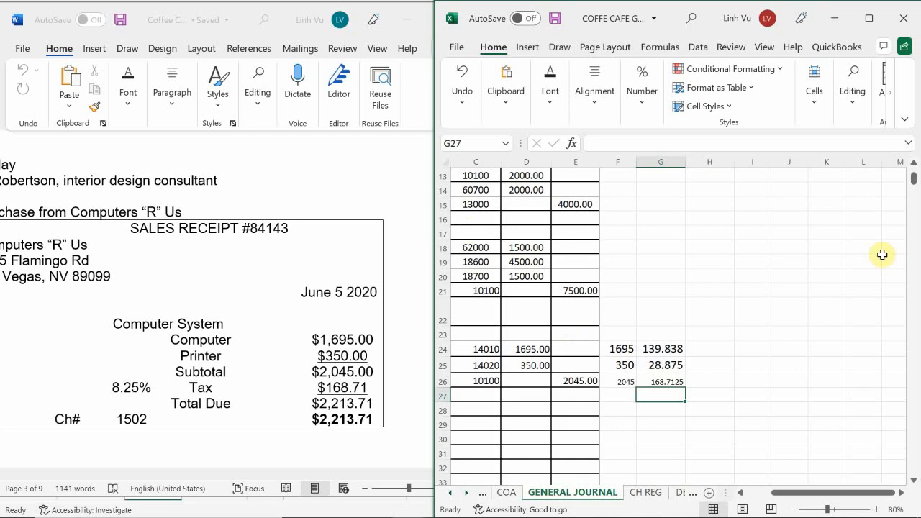
# Replace the tax formulas with rounded amounts, 139.84 in G24 and 28.88 in G25.
pyautogui.click(668, 348)
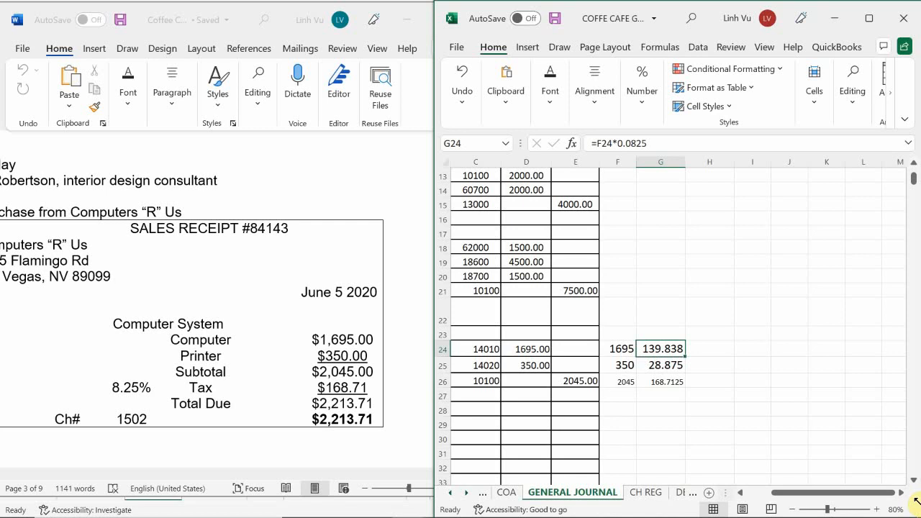
pyautogui.write('139.84')
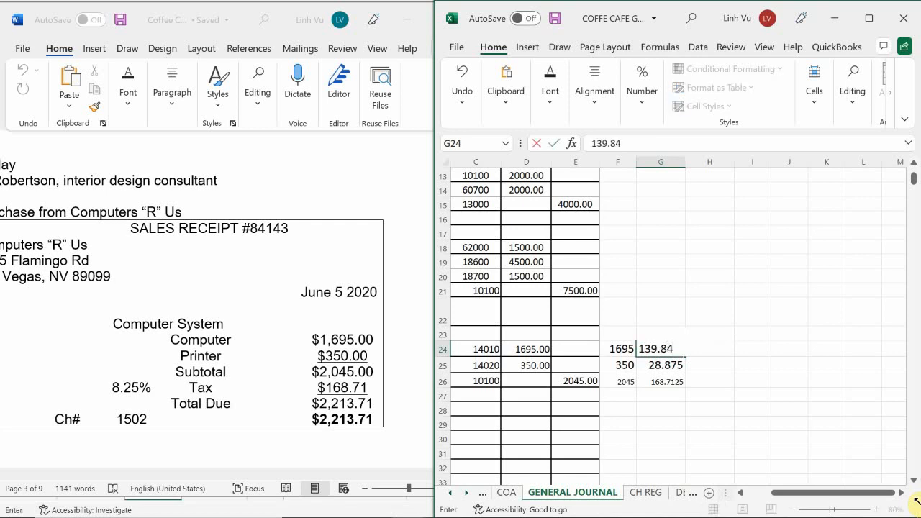
pyautogui.press('Return')
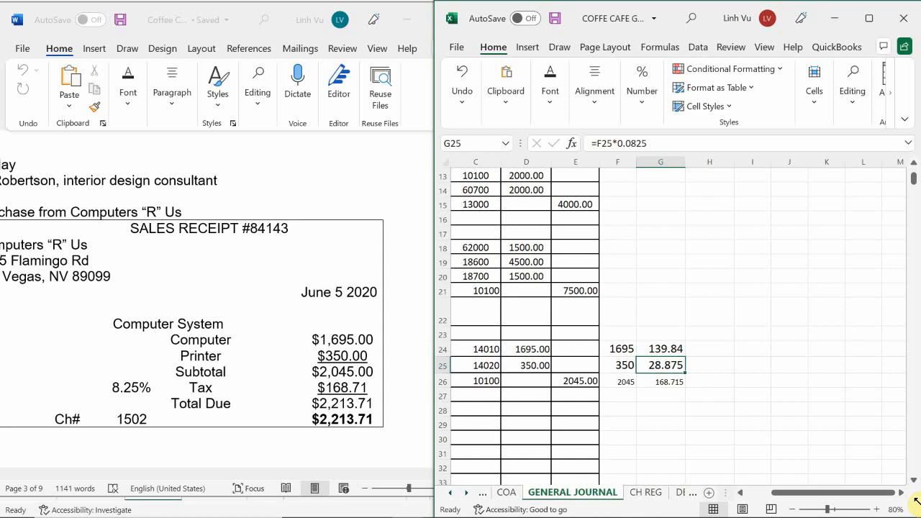
pyautogui.write('28.')
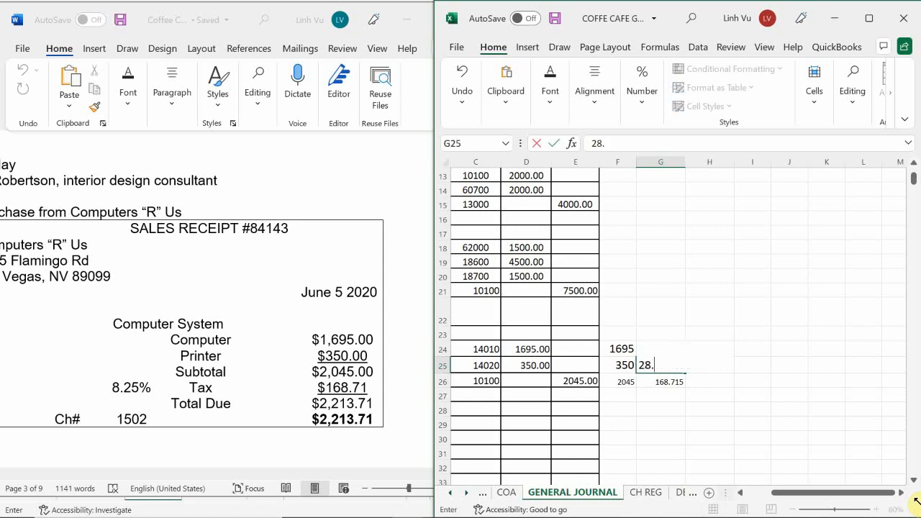
pyautogui.write('88')
pyautogui.press('Return')
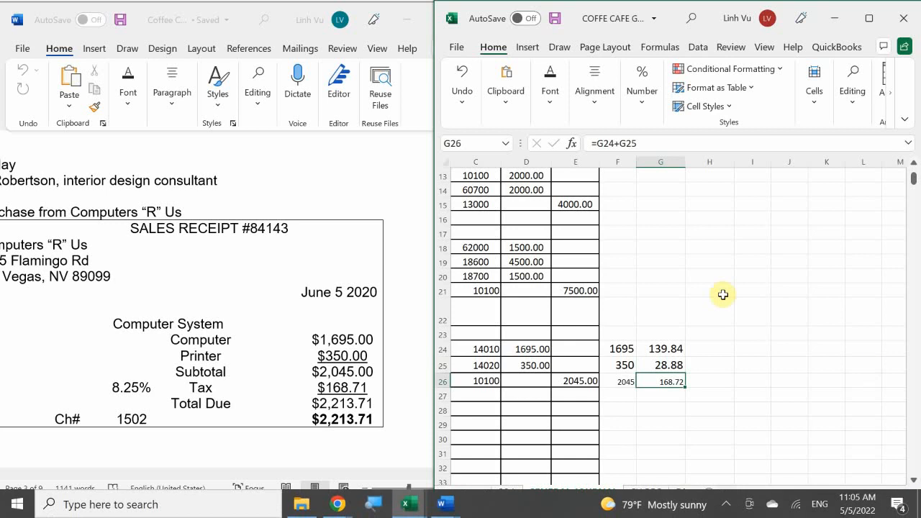
# Increase the font size of the totals in F26:G26 to 16.
pyautogui.moveTo(612, 385); pyautogui.dragTo(656, 383)
pyautogui.click(551, 93)
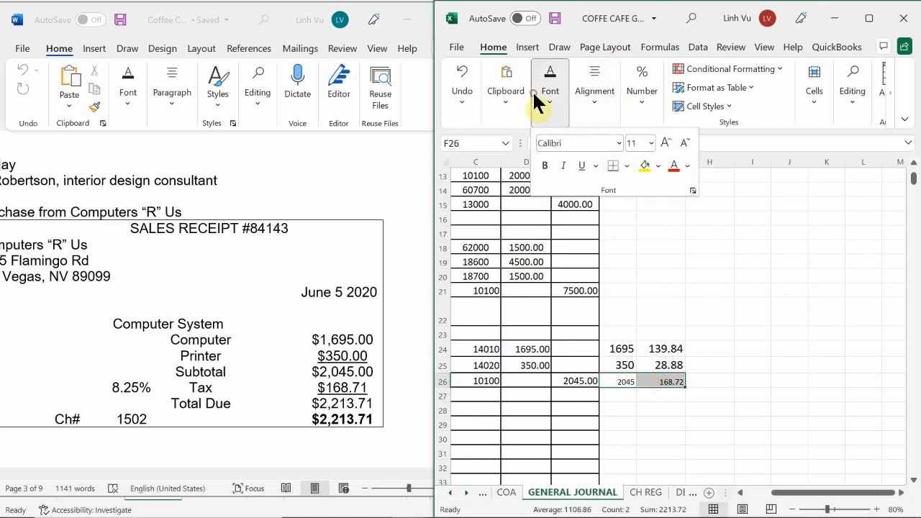
pyautogui.click(664, 143)
pyautogui.click(664, 143)
pyautogui.click(663, 143)
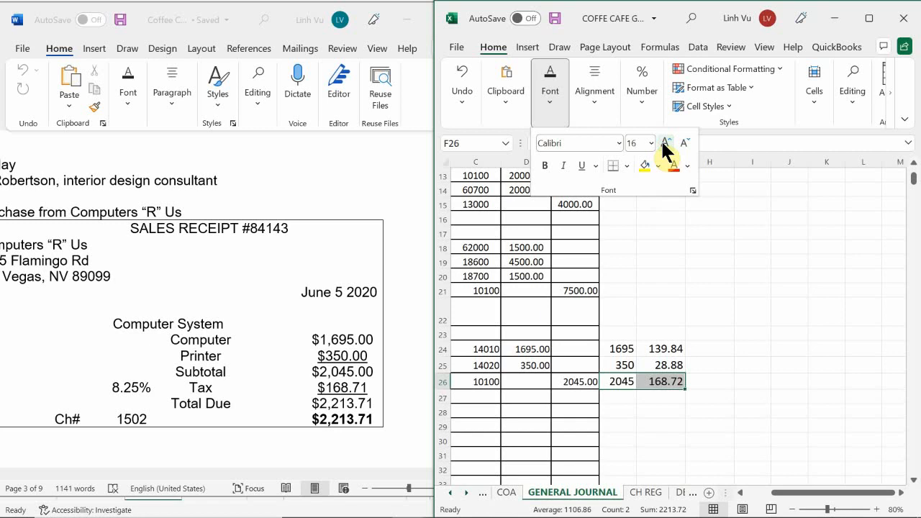
# Calculate the purchase total including tax in H26 with the formula =F26+G26.
pyautogui.click(708, 382)
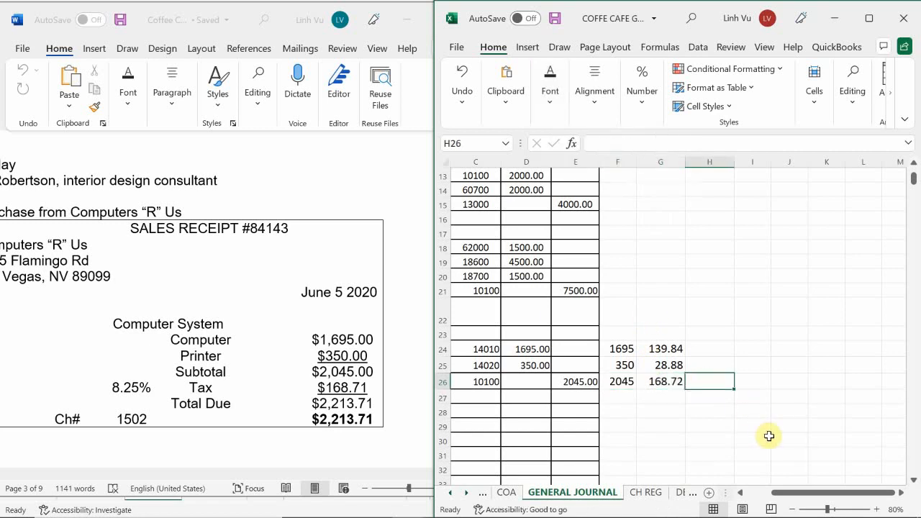
pyautogui.write('=')
pyautogui.press('Left')
pyautogui.press('Left')
pyautogui.write('+')
pyautogui.press('Left')
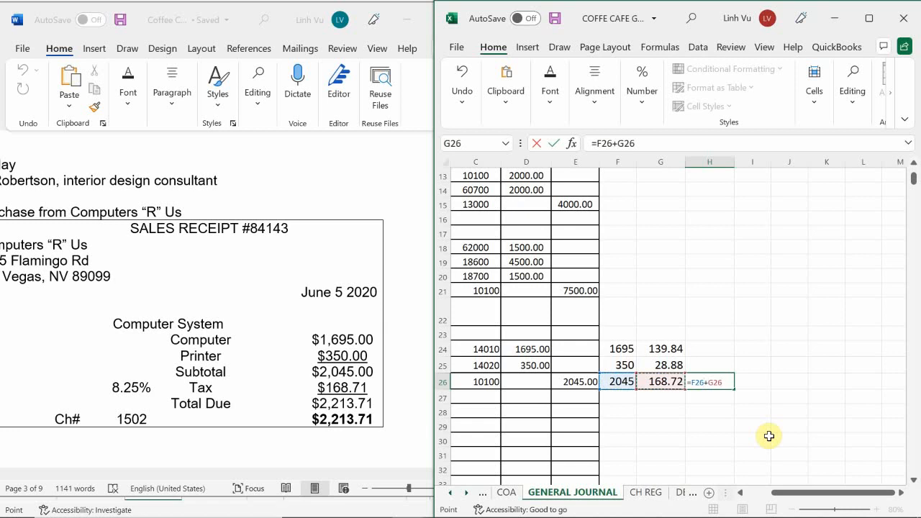
pyautogui.press('Return')
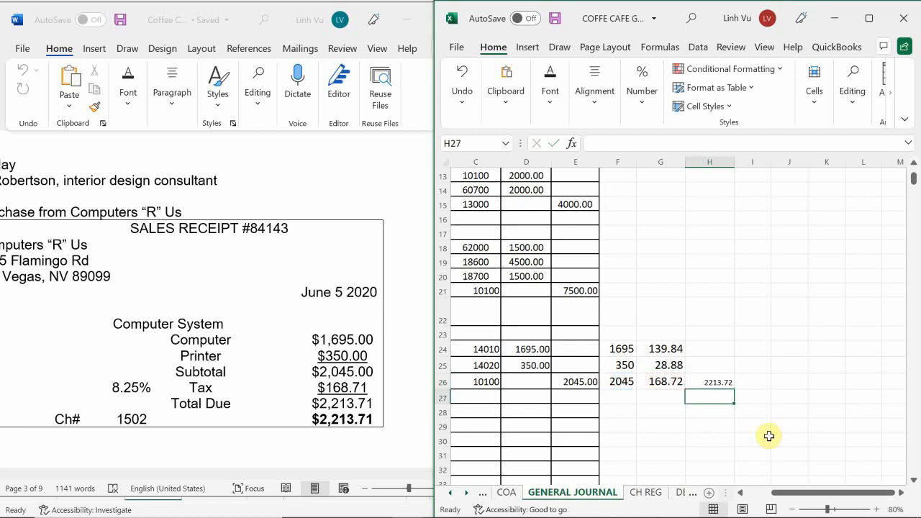
# Enlarge the font of the purchase total in H26 by two size steps.
pyautogui.press('Up')
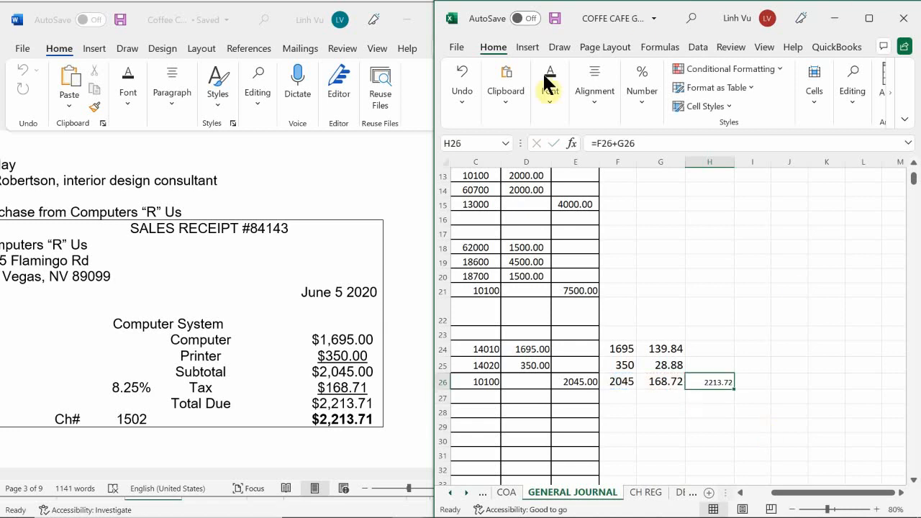
pyautogui.click(552, 100)
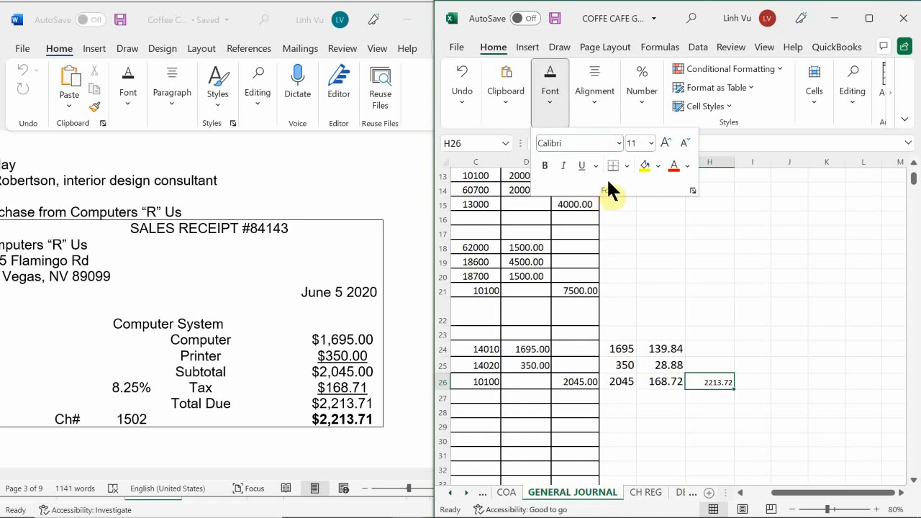
pyautogui.click(664, 144)
pyautogui.click(663, 143)
pyautogui.click(658, 396)
# Re-enter the sales tax formulas, =F24*0.0825 in G24 and =F25*0.0825 in G25.
pyautogui.click(643, 346)
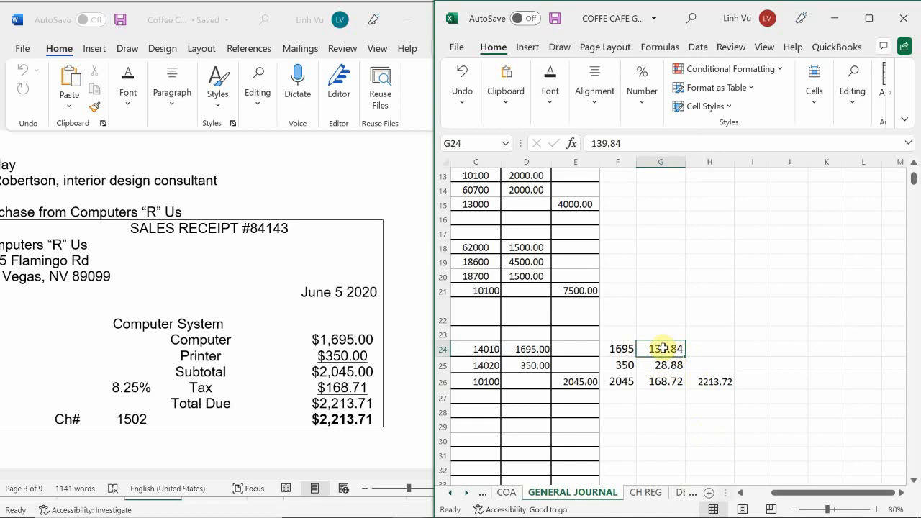
pyautogui.moveTo(652, 348); pyautogui.dragTo(653, 367)
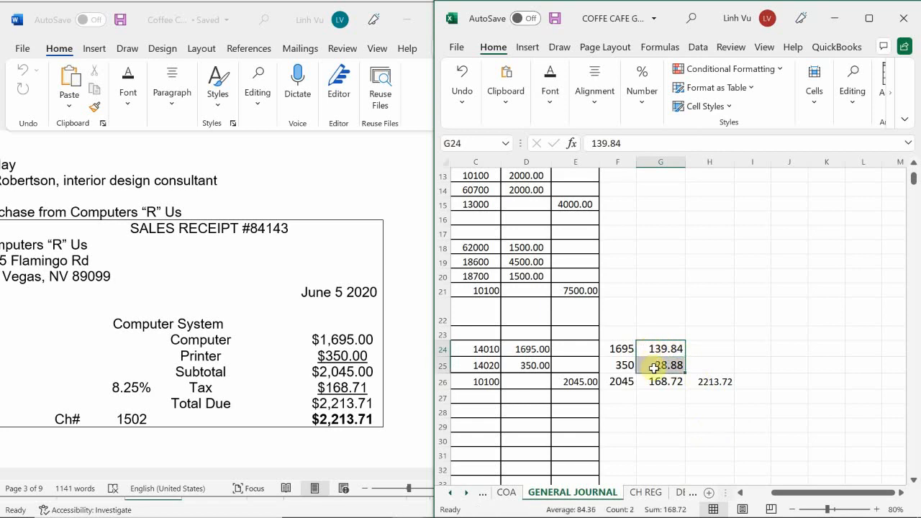
pyautogui.write('=')
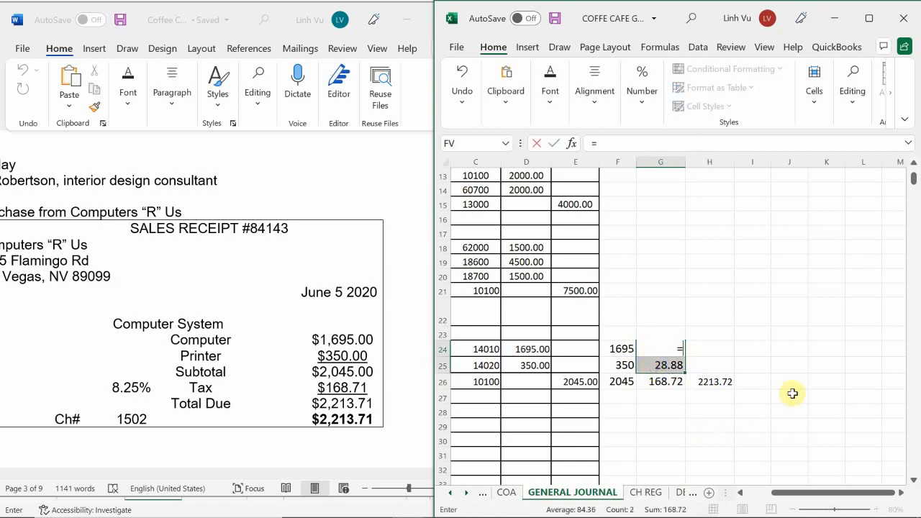
pyautogui.press('Left')
pyautogui.write('*')
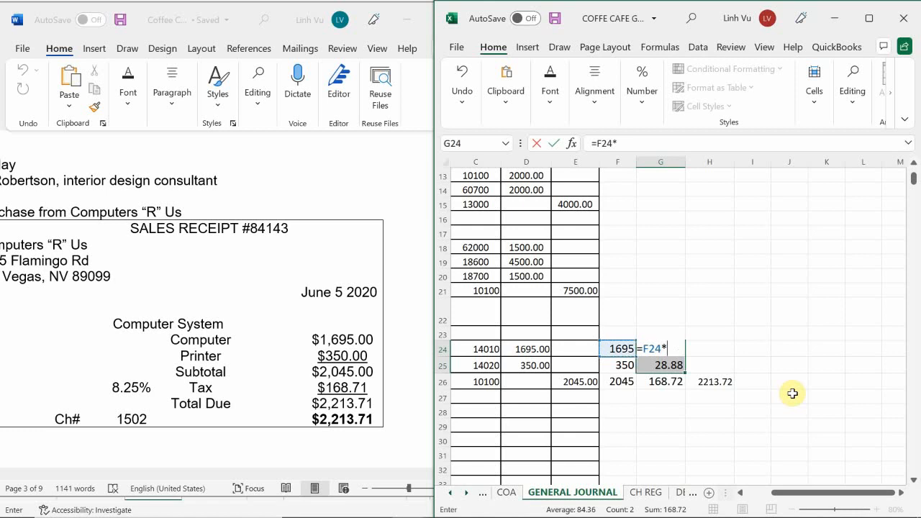
pyautogui.write('0.0825')
pyautogui.press('Return')
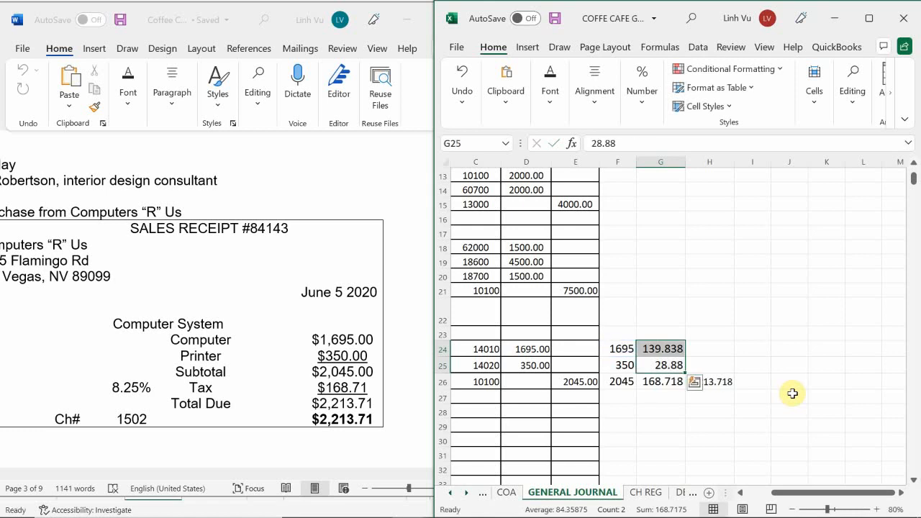
pyautogui.write('=')
pyautogui.press('Left')
pyautogui.write('*0.0825')
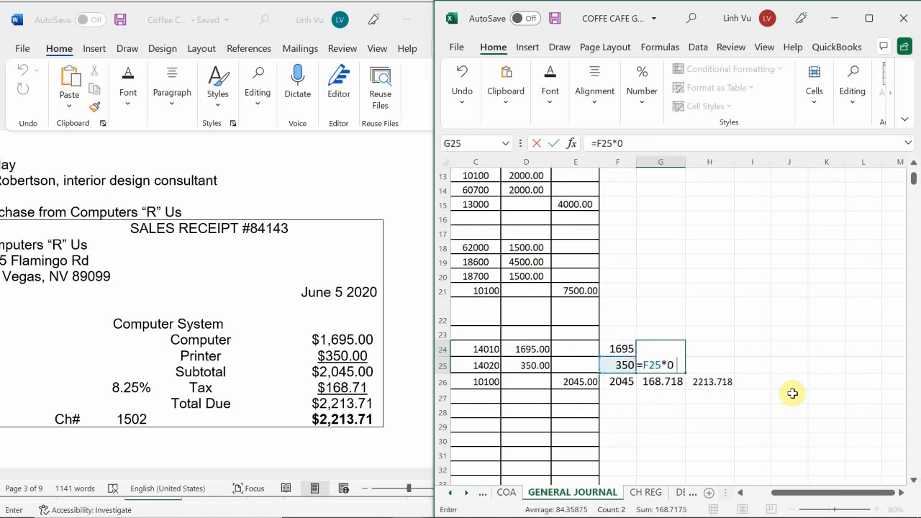
pyautogui.press('Return')
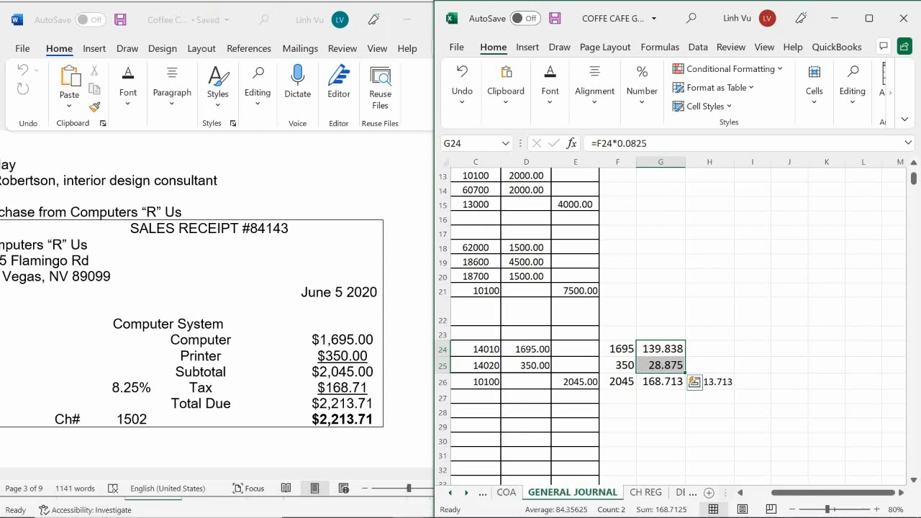
# Enter the sales tax as fixed amounts, 139.84 for the computer in G24 and 28.87 for the printer in G25.
pyautogui.moveTo(897, 512)
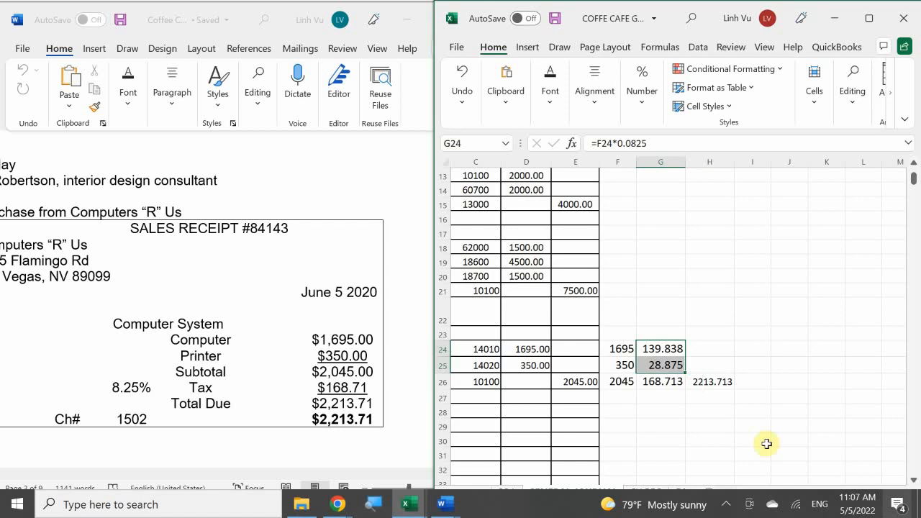
pyautogui.click(655, 349)
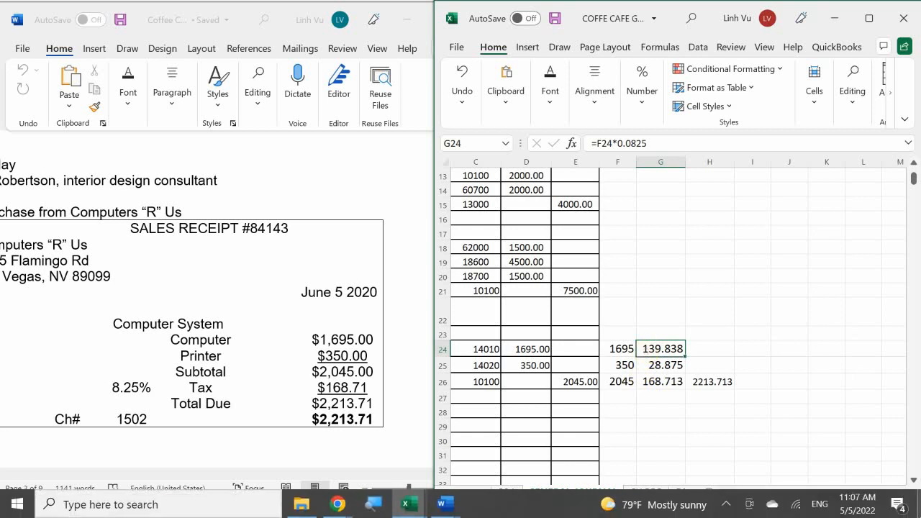
pyautogui.write('139.')
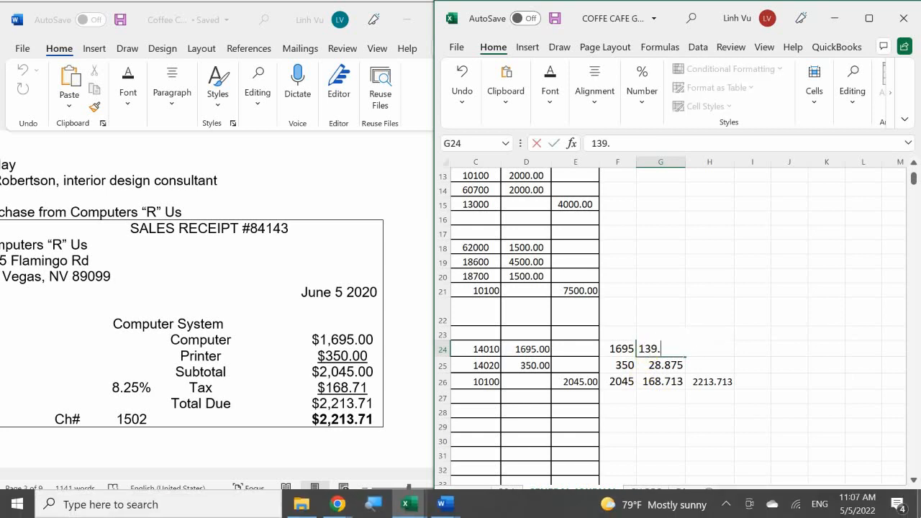
pyautogui.write('84')
pyautogui.press('Return')
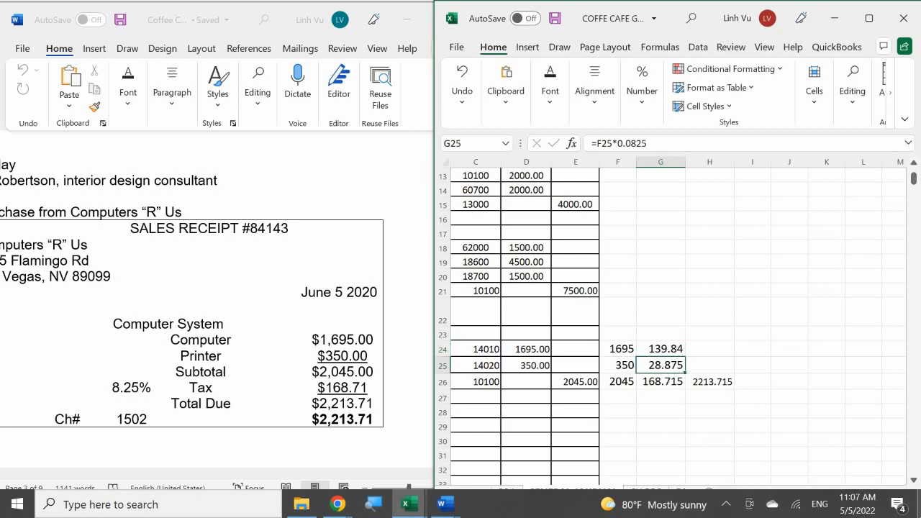
pyautogui.write('28.87')
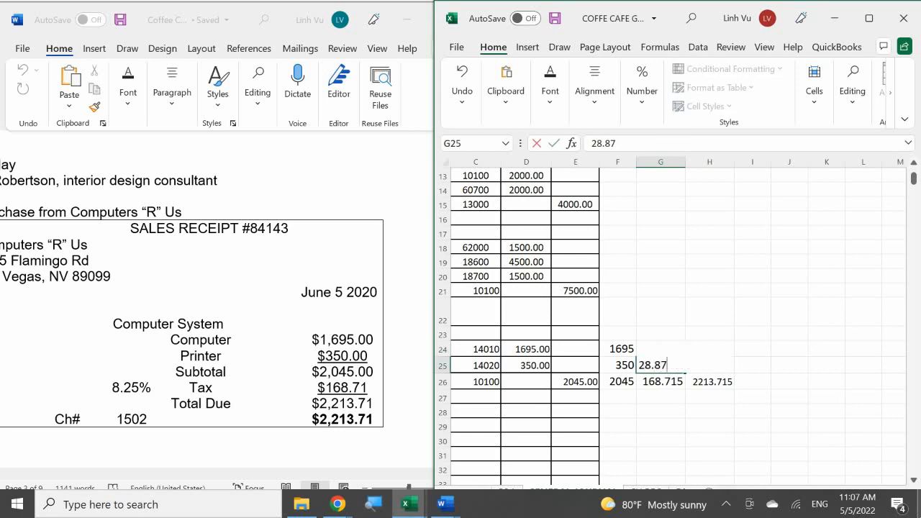
pyautogui.press('Return')
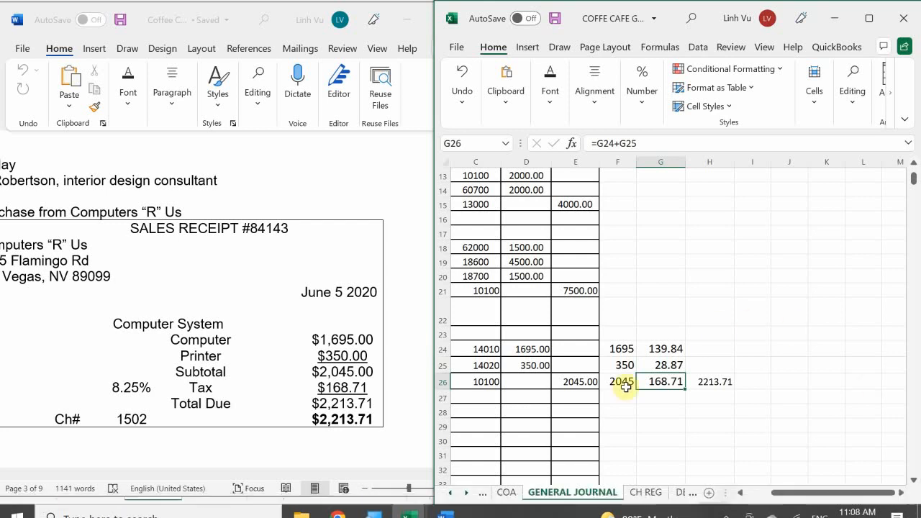
# Calculate the computer's cost including tax in H24 with the formula =F24+G24.
pyautogui.click(526, 349)
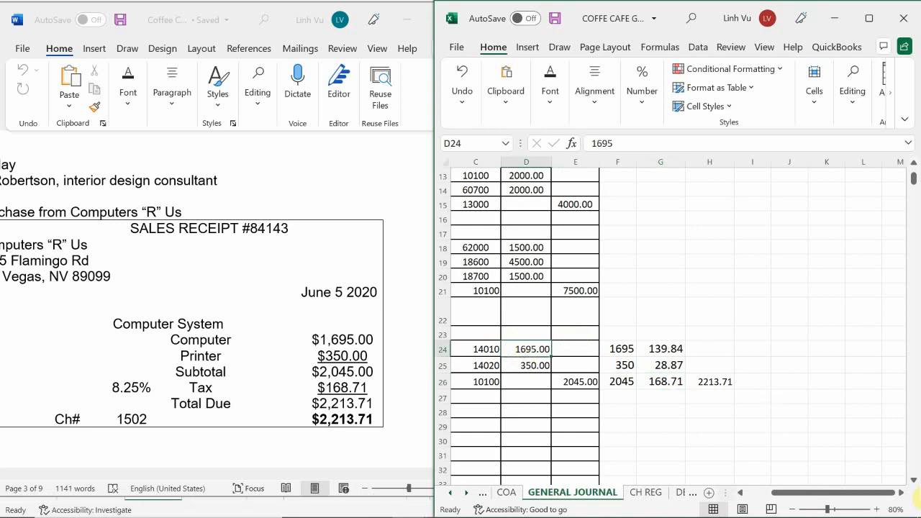
pyautogui.click(721, 350)
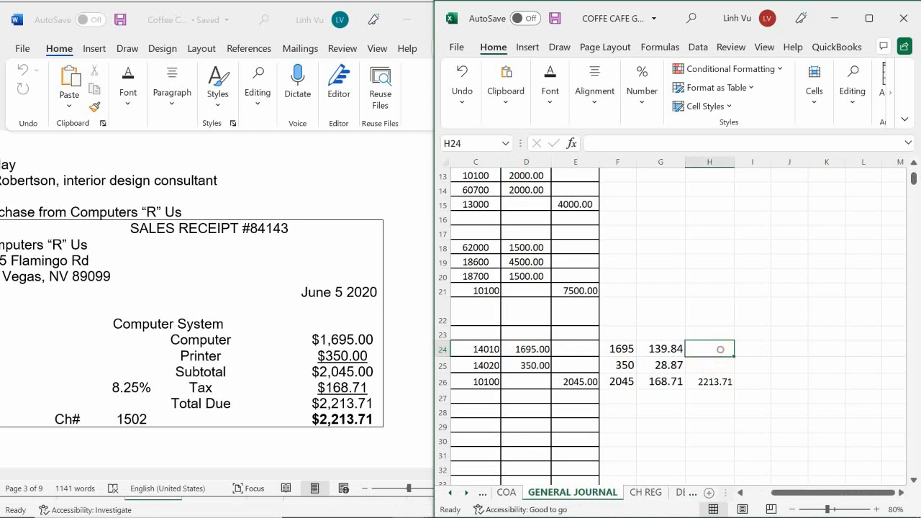
pyautogui.write('=')
pyautogui.click(617, 349)
pyautogui.write('+')
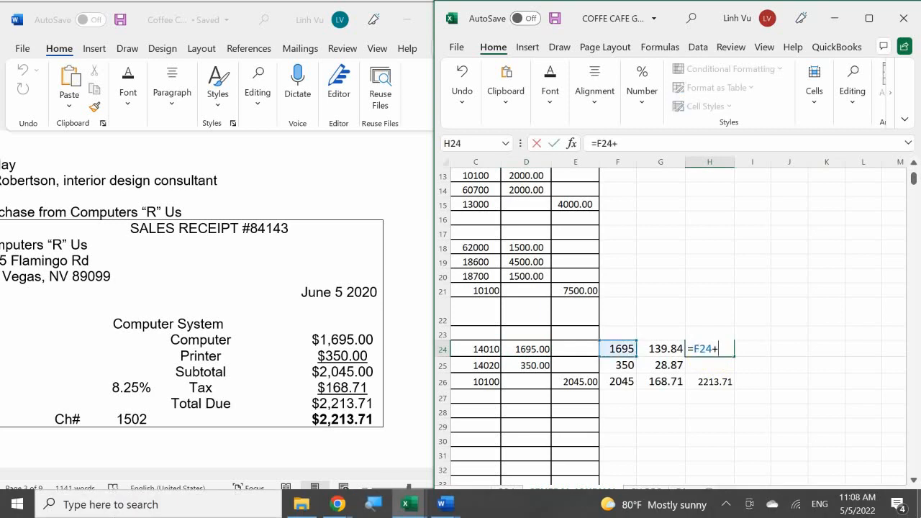
pyautogui.press('Left')
pyautogui.press('Return')
# Calculate the printer's cost including tax in H25 with the formula =F25+G25.
pyautogui.write('=')
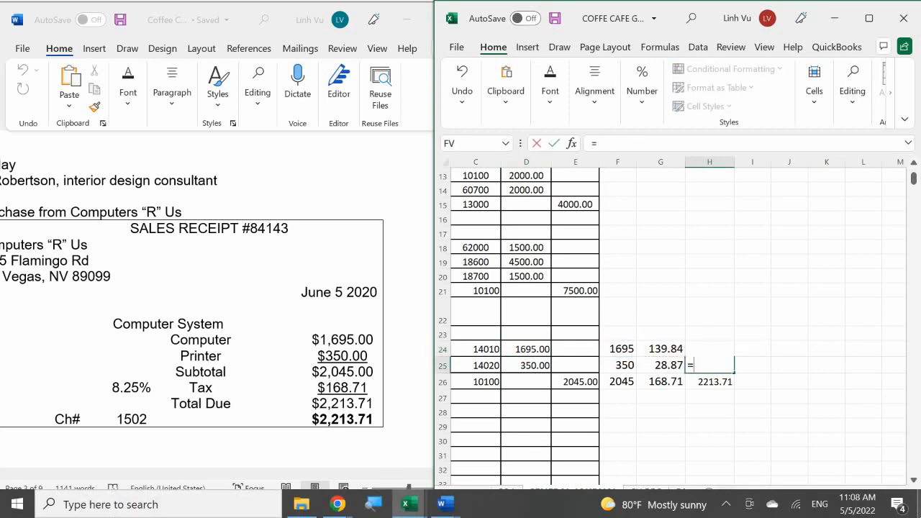
pyautogui.press('Left')
pyautogui.press('Left')
pyautogui.write('+')
pyautogui.press('Left')
pyautogui.press('Return')
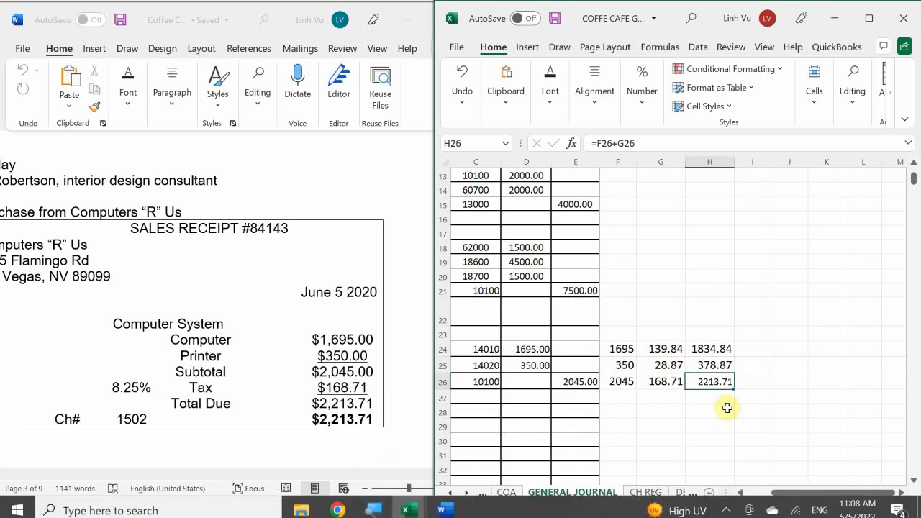
# Change the General Journal debits to the tax-inclusive costs, 1834.84 for Computer in D24 and 378.87 for Printer in D25.
pyautogui.click(518, 349)
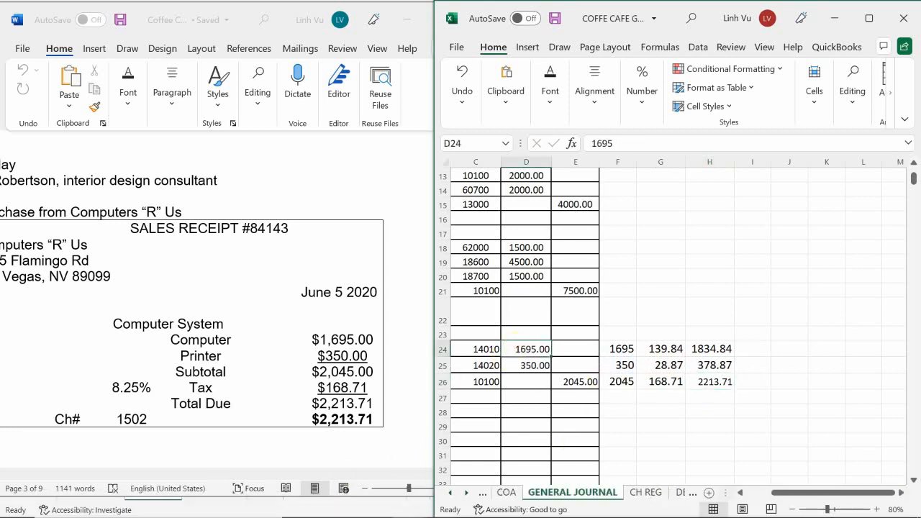
pyautogui.write('183')
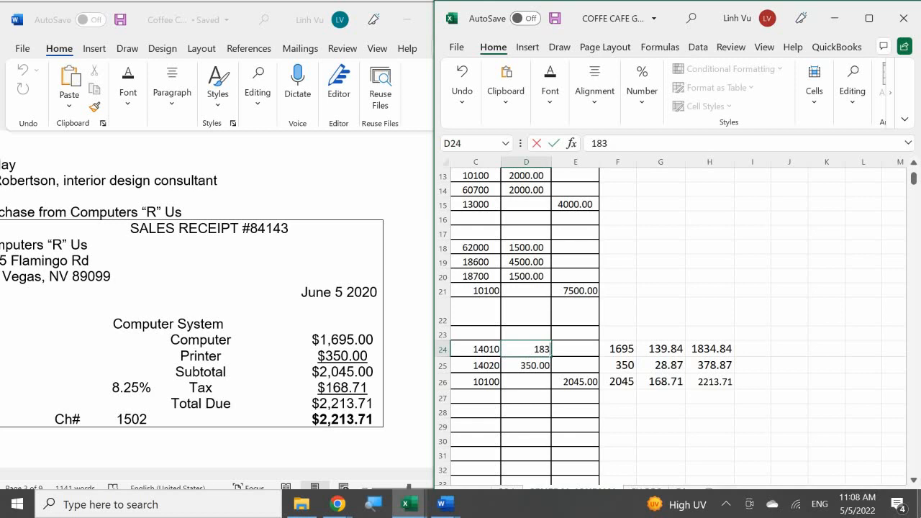
pyautogui.write('4.84')
pyautogui.press('Return')
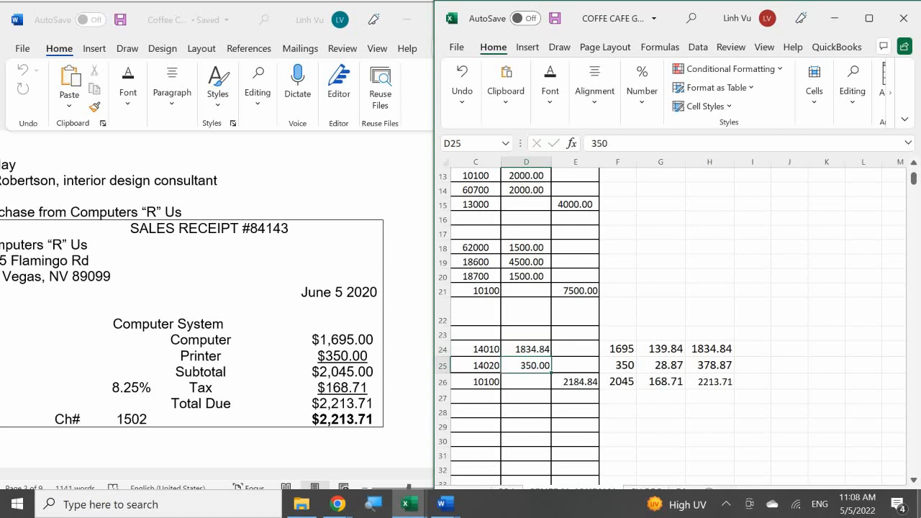
pyautogui.write('378.87')
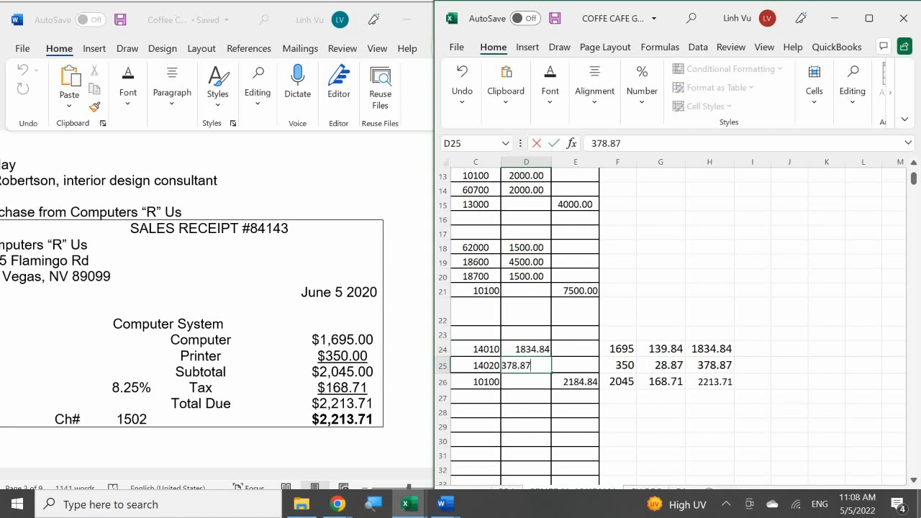
pyautogui.press('Return')
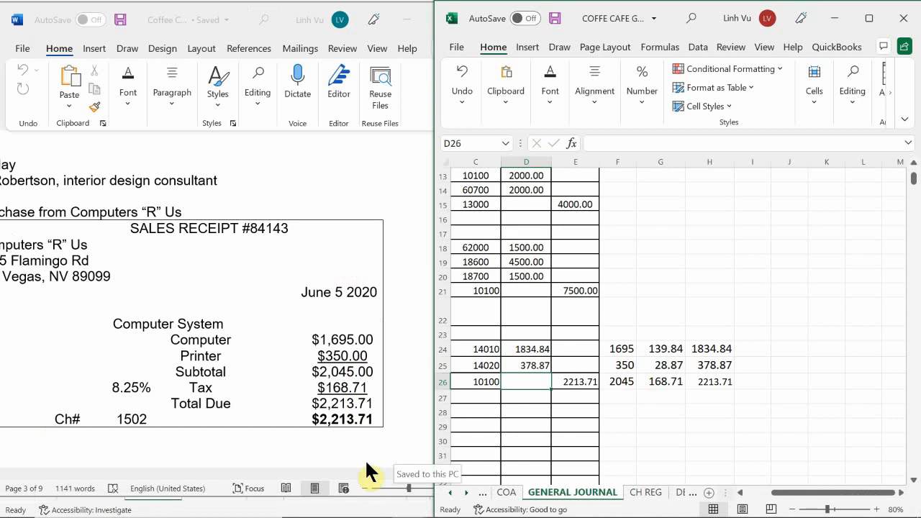
# Enter the date 6/5 for check 1502 in A5 of the CH REG sheet.
pyautogui.click(522, 398)
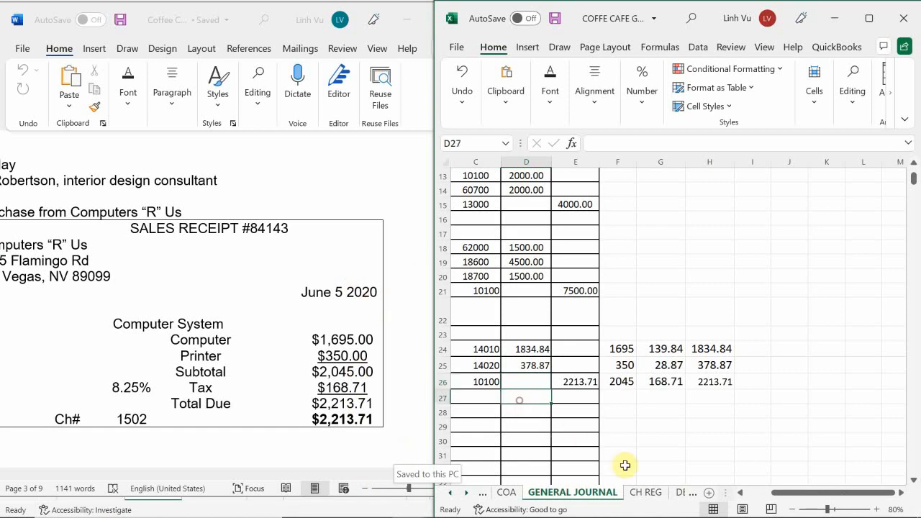
pyautogui.press('Left')
pyautogui.press('Left')
pyautogui.press('Left')
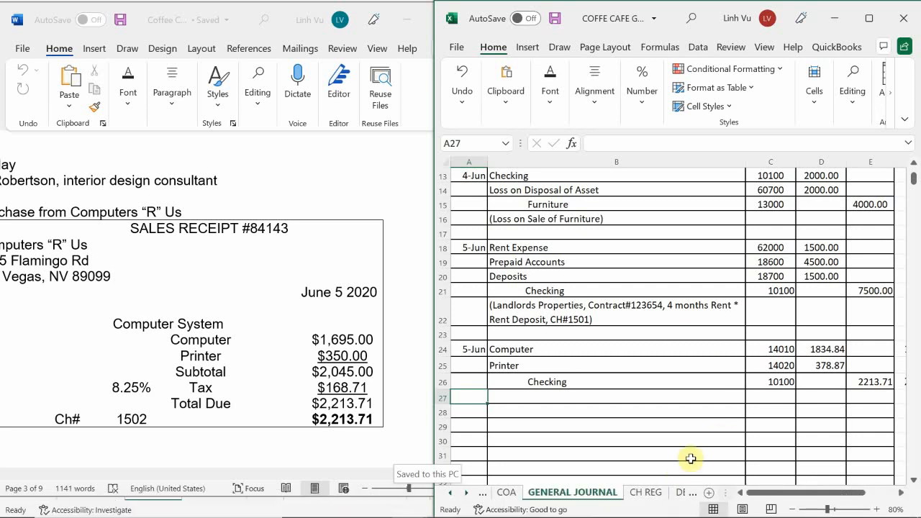
pyautogui.click(645, 494)
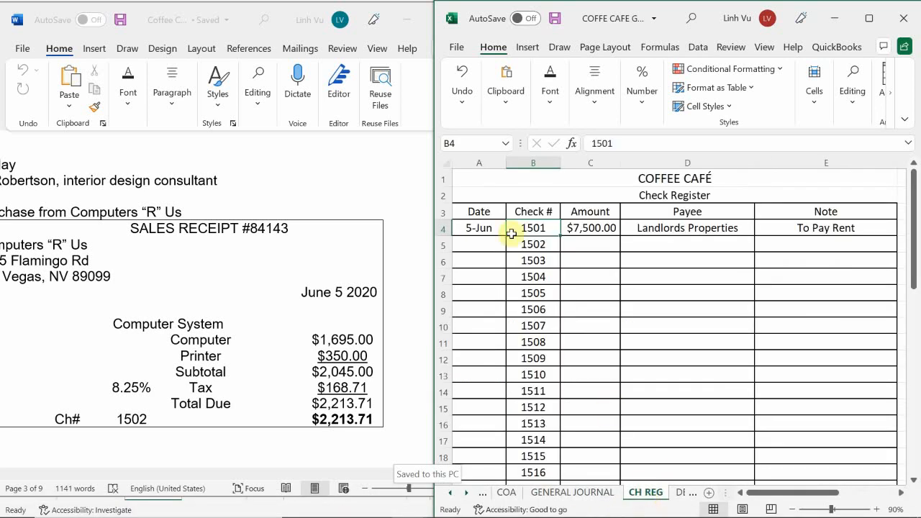
pyautogui.doubleClick(479, 244)
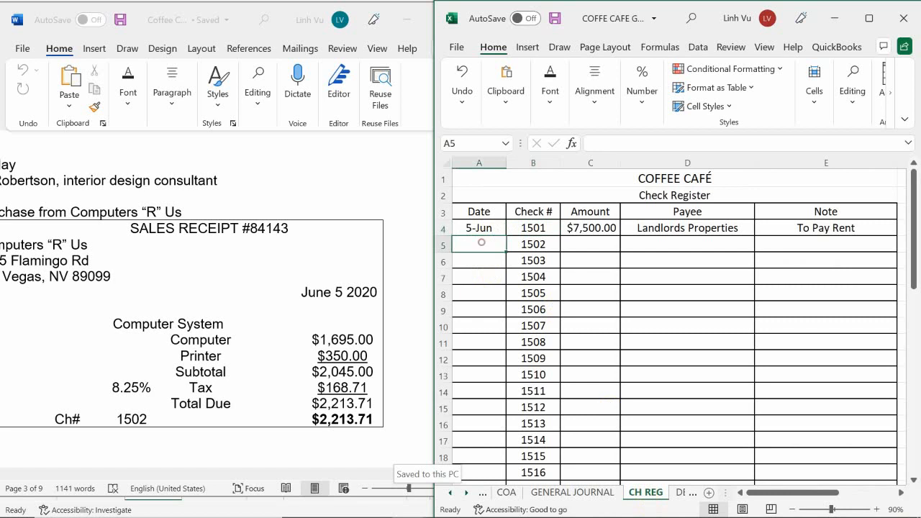
pyautogui.write('6/5')
pyautogui.press('Return')
pyautogui.press('Right')
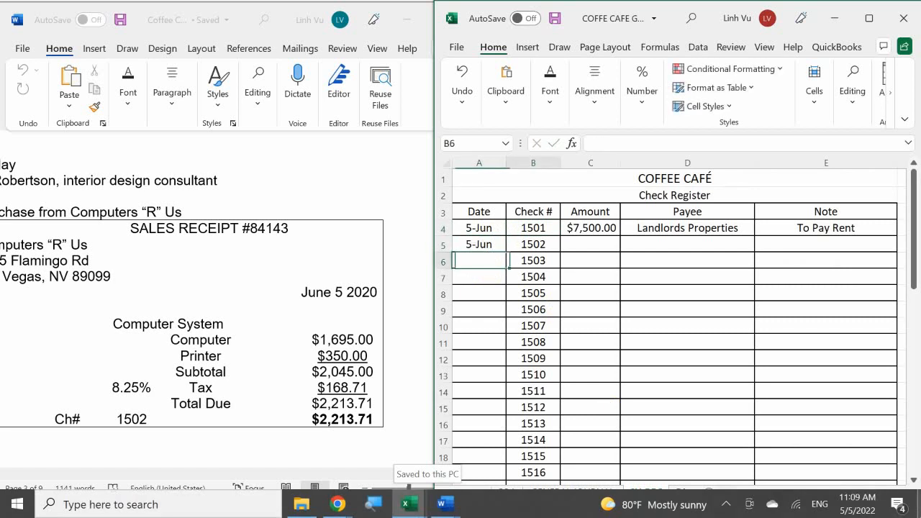
# Enter the amount 2213.71 for check 1502 in C5 of the check register.
pyautogui.press('Up')
pyautogui.press('Right')
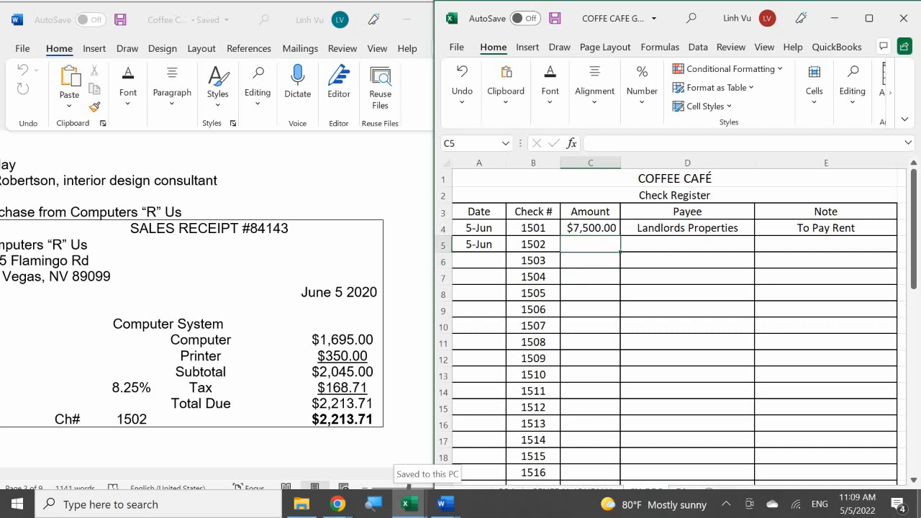
pyautogui.write('2213.71')
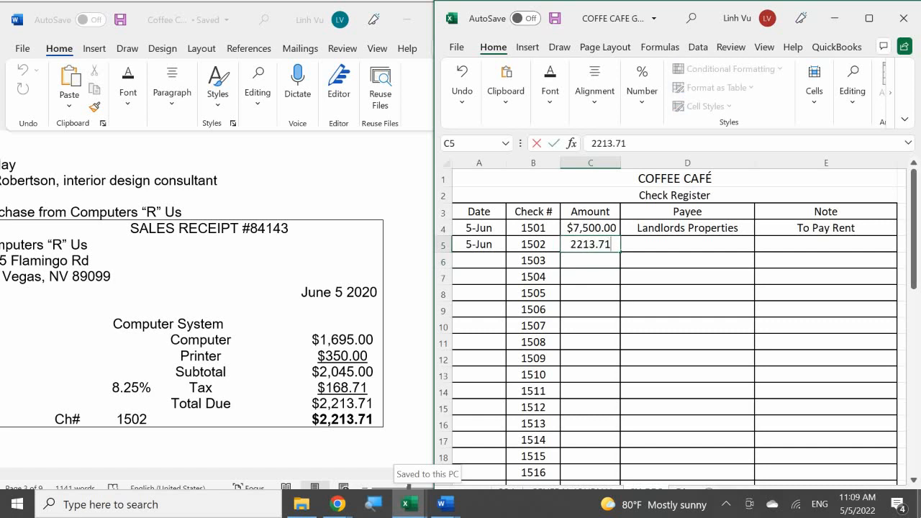
pyautogui.press('Return')
pyautogui.press('Right')
pyautogui.press('Up')
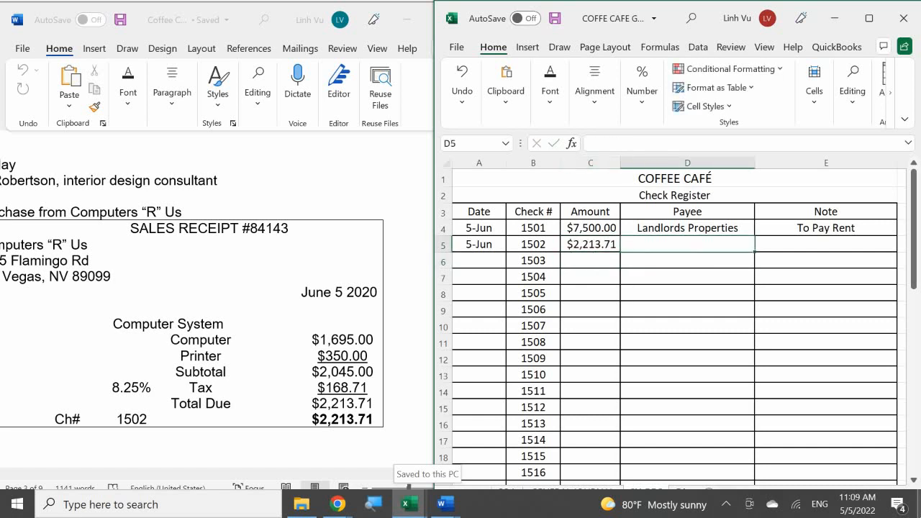
# Enter Computers R Us as the payee of check 1502 in D5.
pyautogui.write('Ci')
pyautogui.press('BackSpace')
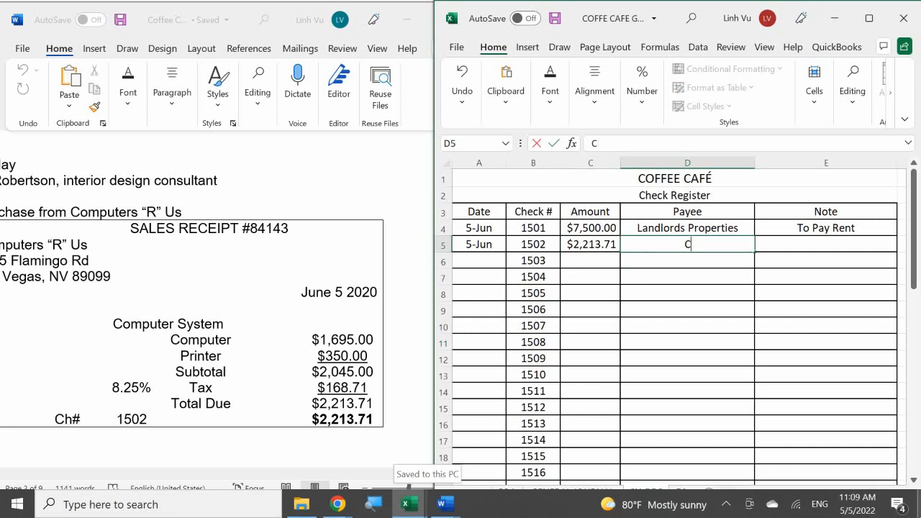
pyautogui.write('ompy')
pyautogui.press('BackSpace')
pyautogui.write('uters R')
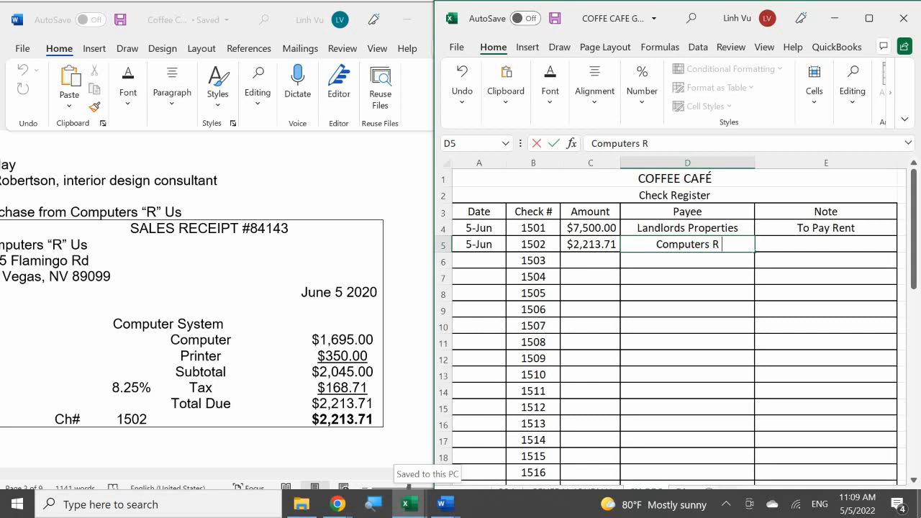
pyautogui.write(' Us')
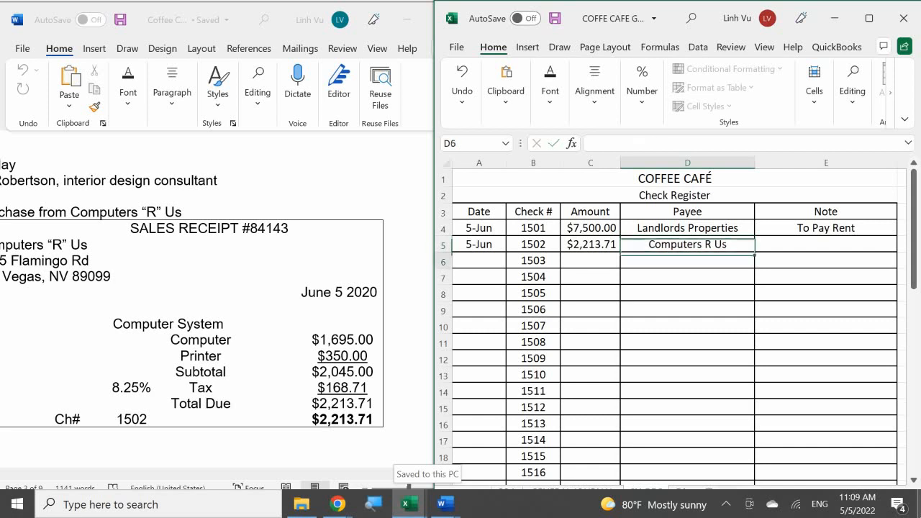
pyautogui.press('Tab')
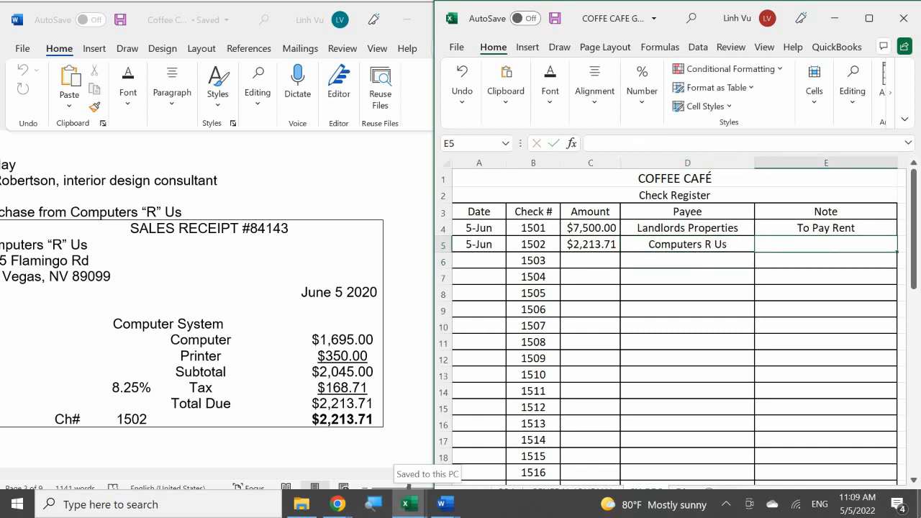
# Enter Computer System as the note for check 1502 in E5.
pyautogui.write('C')
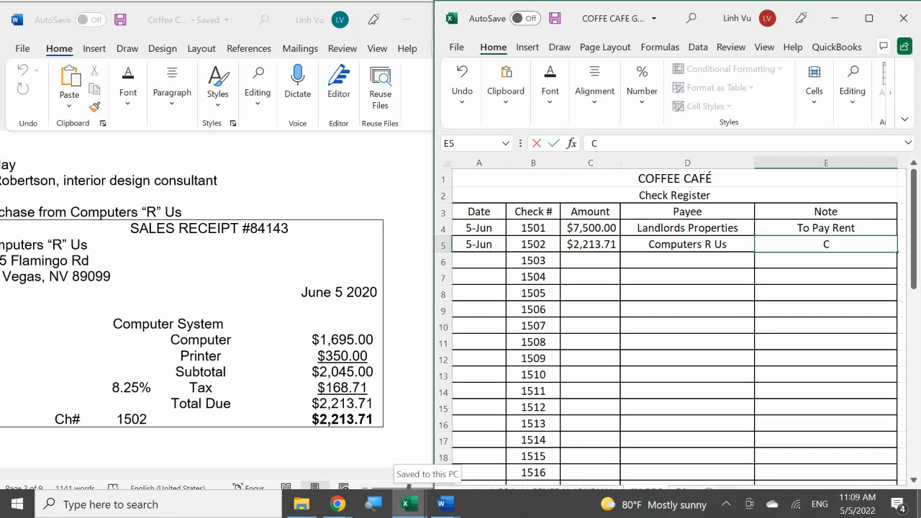
pyautogui.press('BackSpace')
pyautogui.write('Com')
pyautogui.press('BackSpace')
pyautogui.write('omputer St')
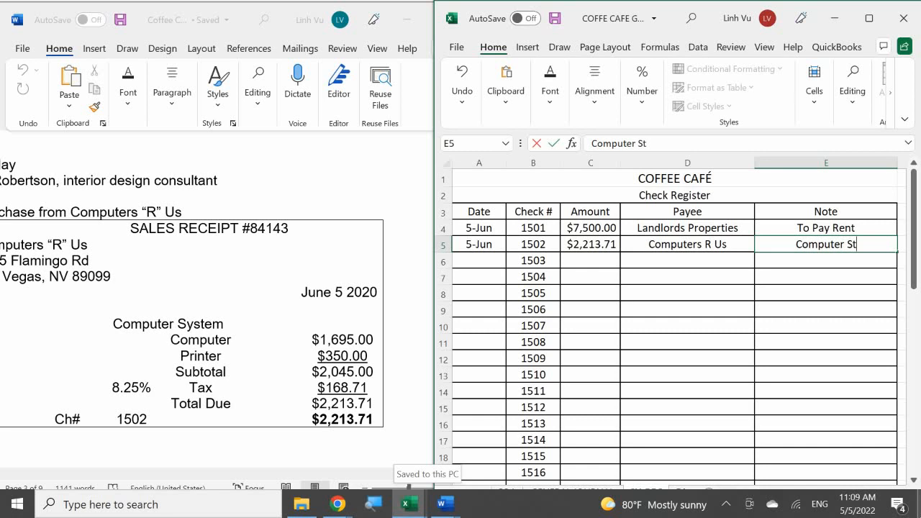
pyautogui.press('BackSpace')
pyautogui.write('yste,')
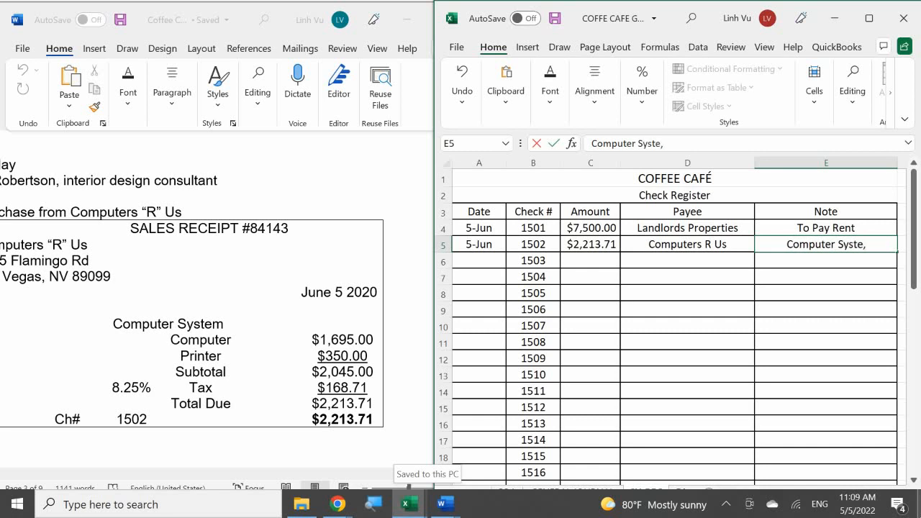
pyautogui.press('BackSpace')
pyautogui.write('m')
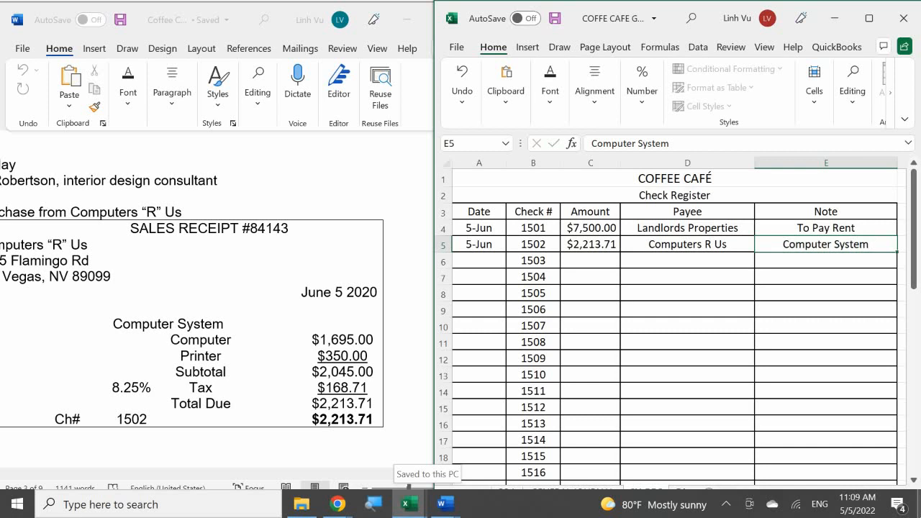
pyautogui.press('Return')
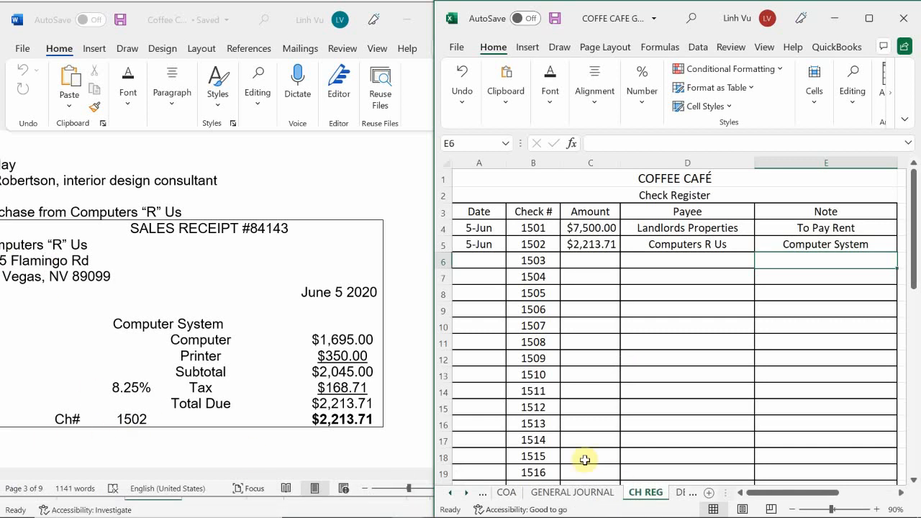
# Start the purchase explanation in B27 of the GENERAL JOURNAL sheet with "(Computers R Us, SR#" followed by the sales receipt number.
pyautogui.click(558, 495)
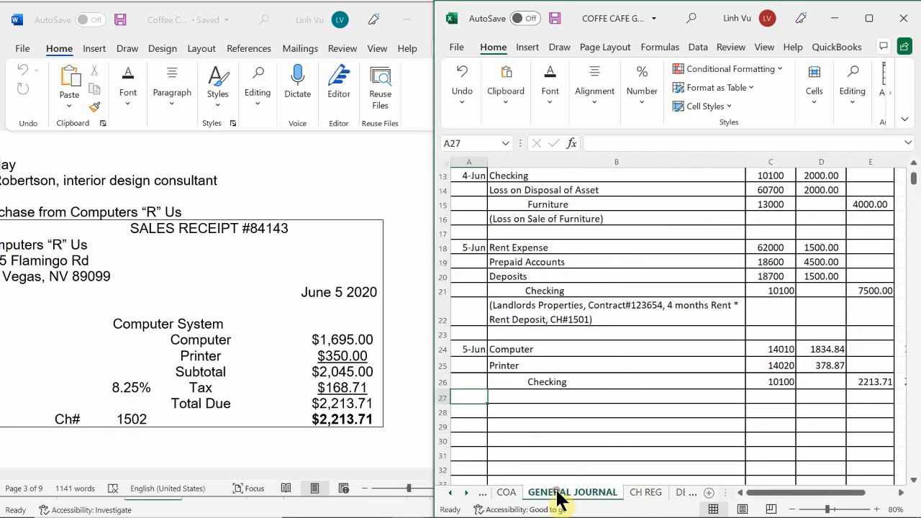
pyautogui.click(513, 408)
pyautogui.click(518, 399)
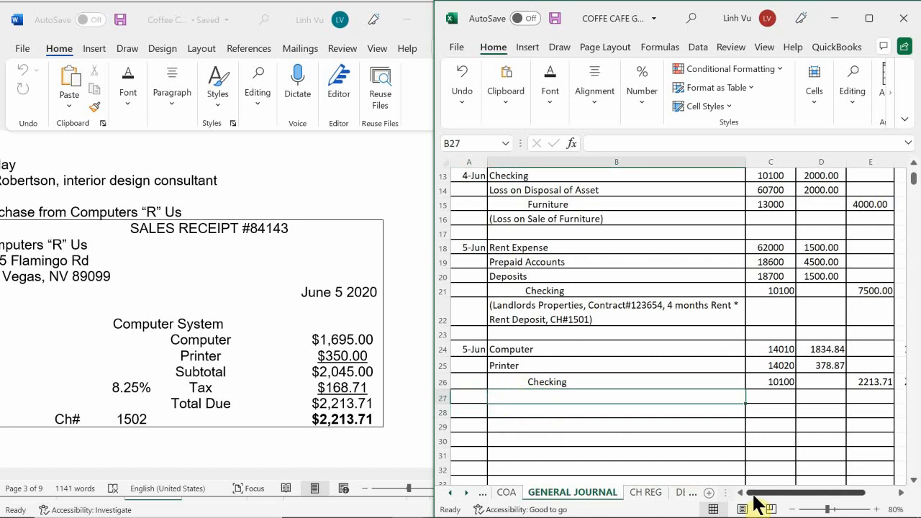
pyautogui.write('(')
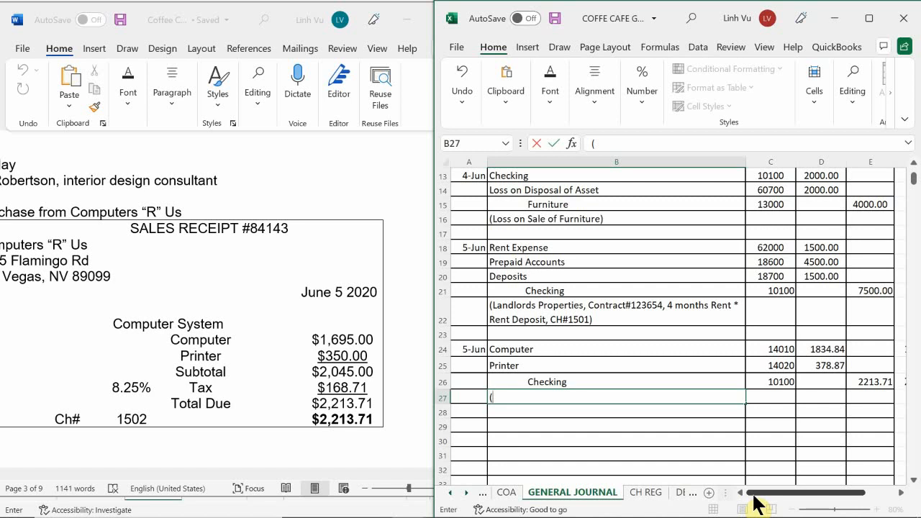
pyautogui.write('Com')
pyautogui.press('BackSpace')
pyautogui.write('omputer R')
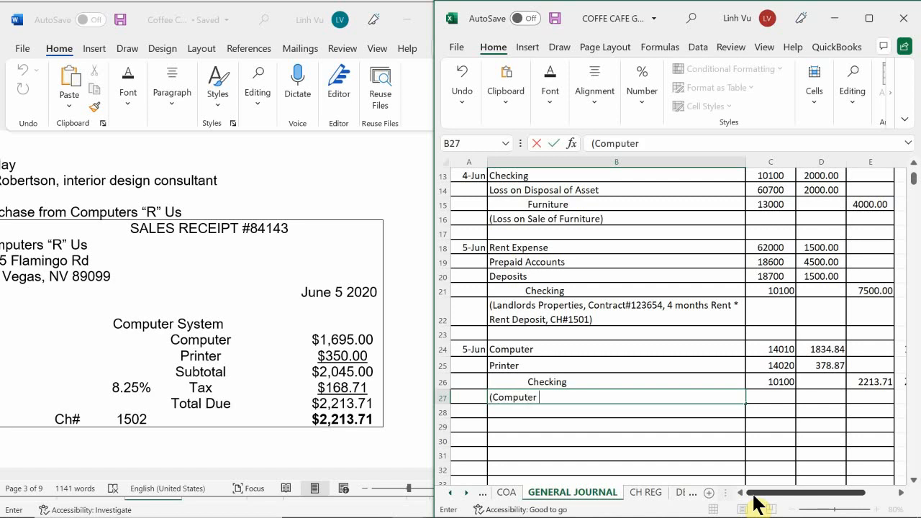
pyautogui.press('BackSpace')
pyautogui.press('BackSpace')
pyautogui.write('s R Us,')
pyautogui.write('SR#')
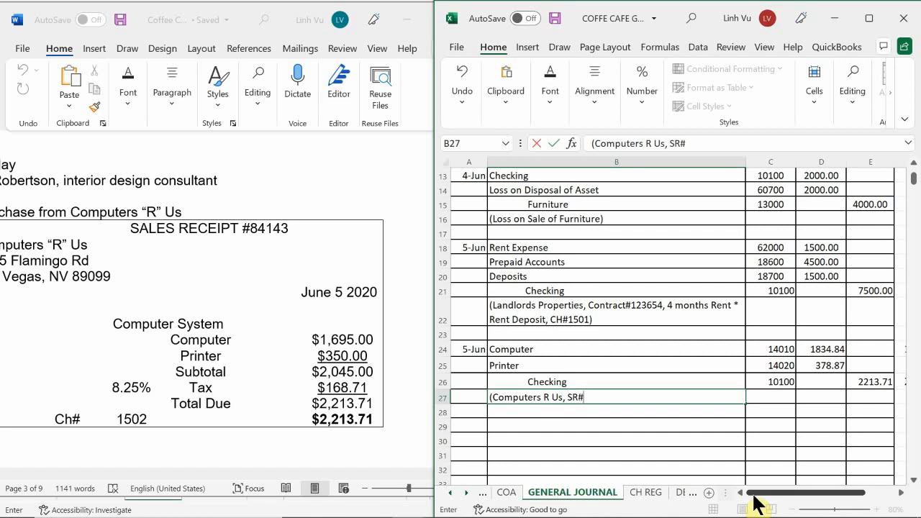
pyautogui.write('84143')
pyautogui.press('Return')
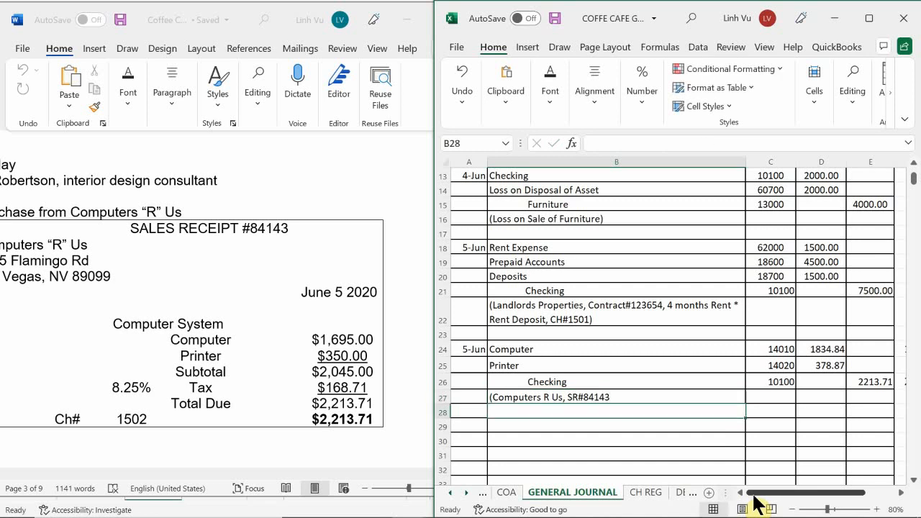
# Complete the explanation in B27 by adding the check reference ", CH#1502)" after the receipt number.
pyautogui.doubleClick(655, 394)
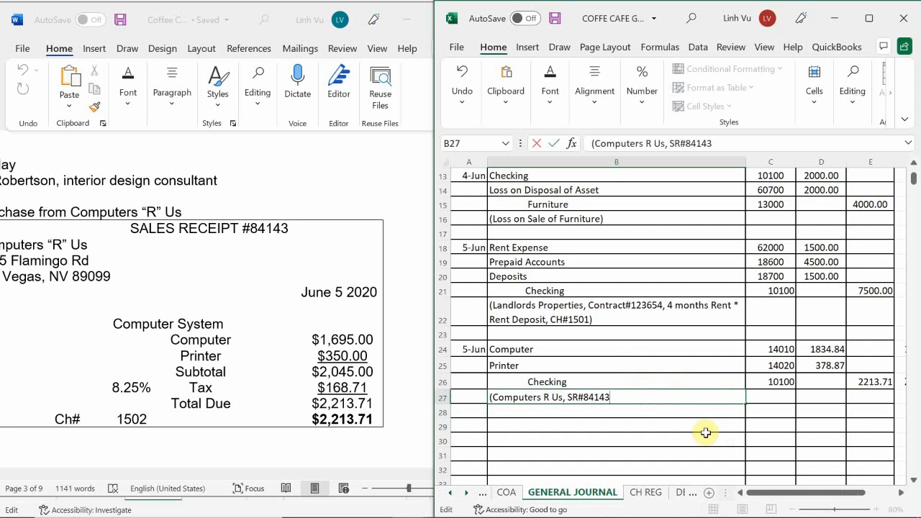
pyautogui.write('.')
pyautogui.write(', CH')
pyautogui.write('#')
pyautogui.press('BackSpace')
pyautogui.write('#1502)')
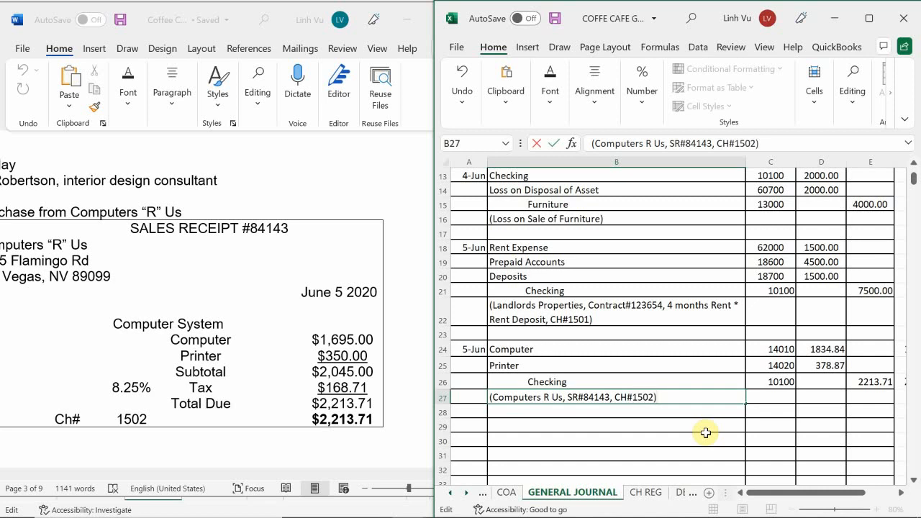
pyautogui.press('Return')
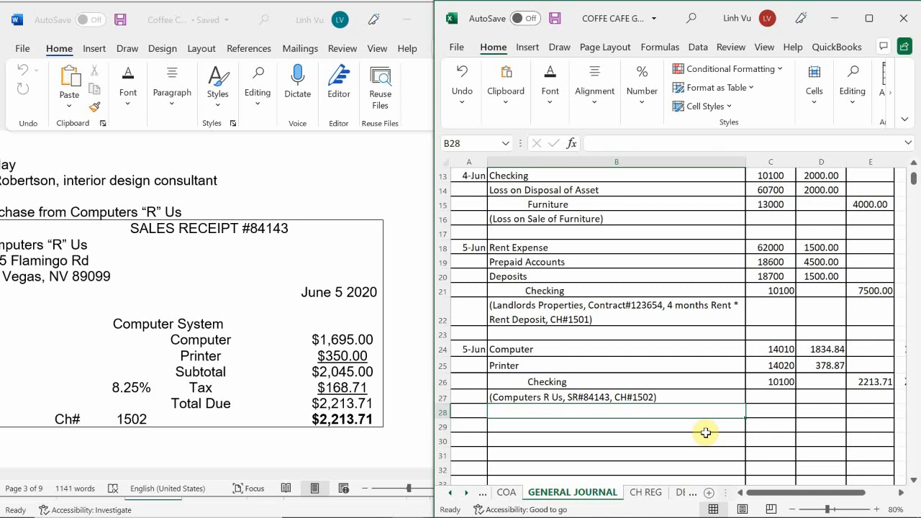
# Switch to the Word document and examine the General Journal model entry and posting instruction below the computer receipt.
pyautogui.click(180, 411)
pyautogui.scroll(-3, 181, 414)
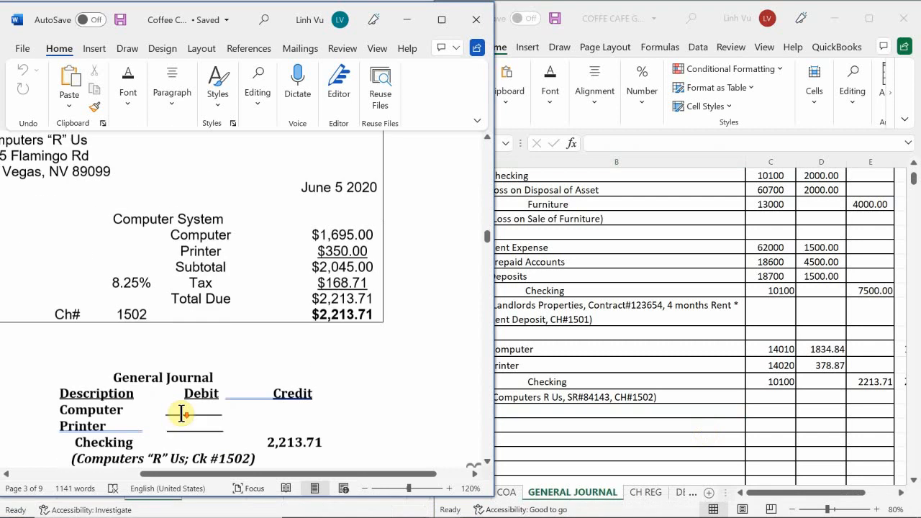
pyautogui.scroll(-2, 181, 414)
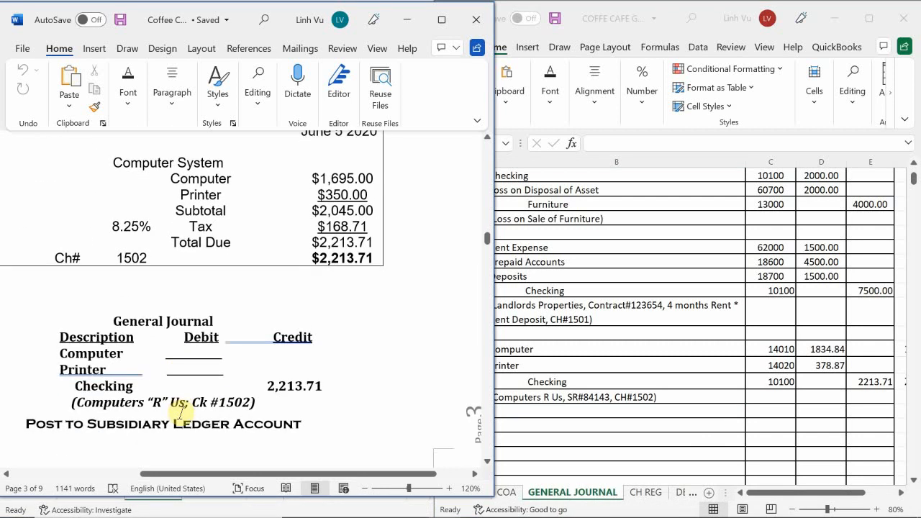
# Switch to the ledger workbook and enter 6/5 as the first date of the Computer account 14010 on the ASSETS sheet.
pyautogui.scroll(1, 181, 413)
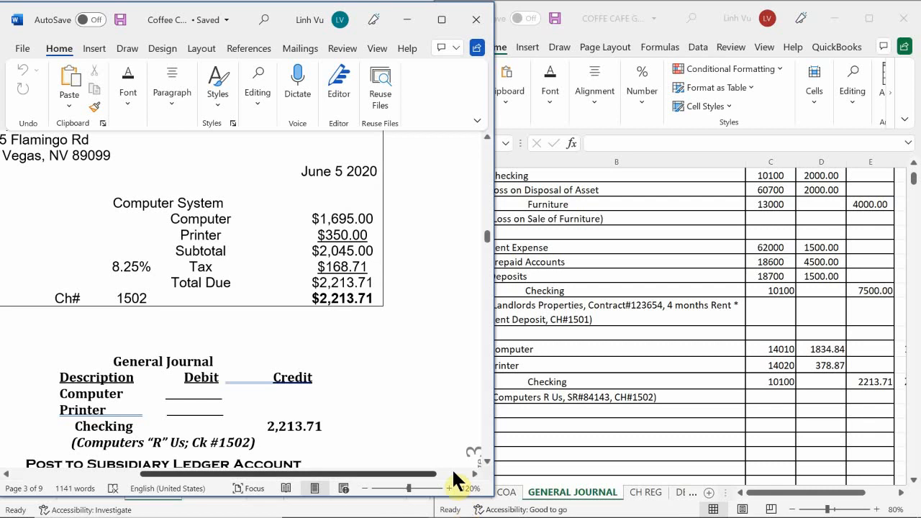
pyautogui.moveTo(416, 514)
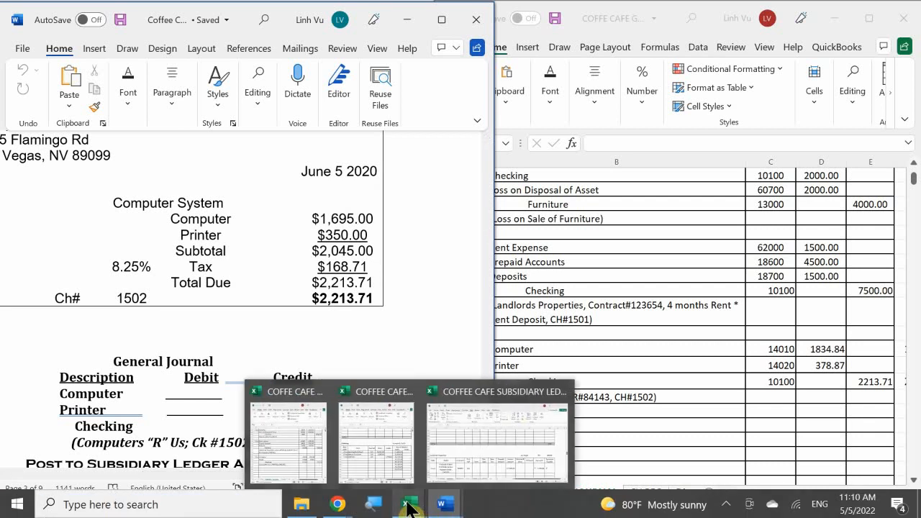
pyautogui.click(392, 459)
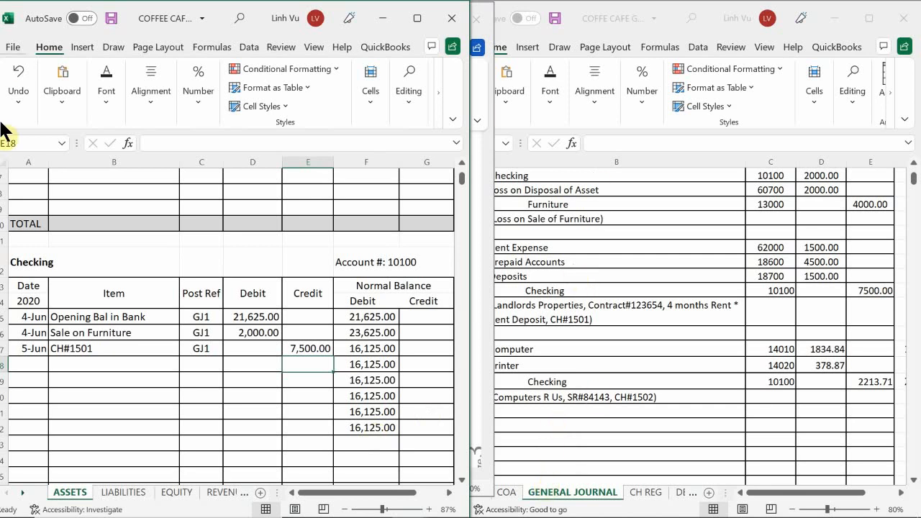
pyautogui.click(35, 371)
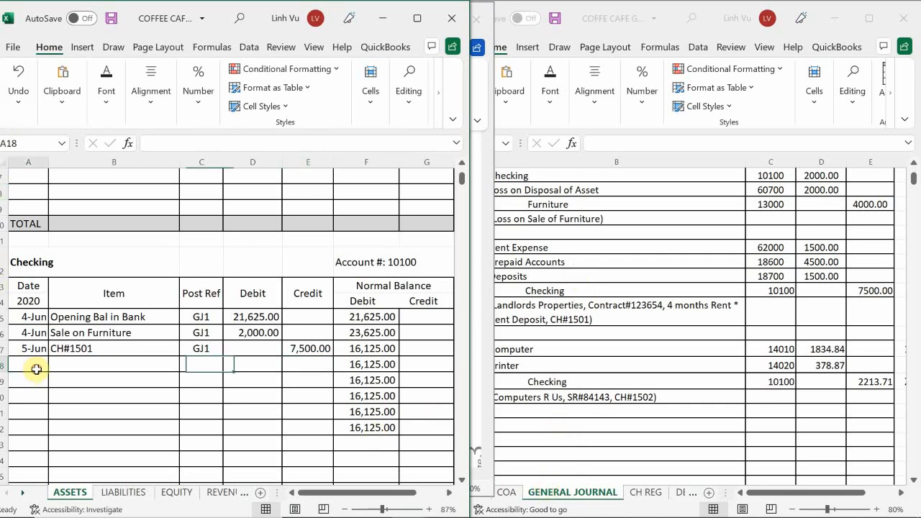
pyautogui.scroll(-10, 36, 370)
pyautogui.scroll(-10, 36, 370)
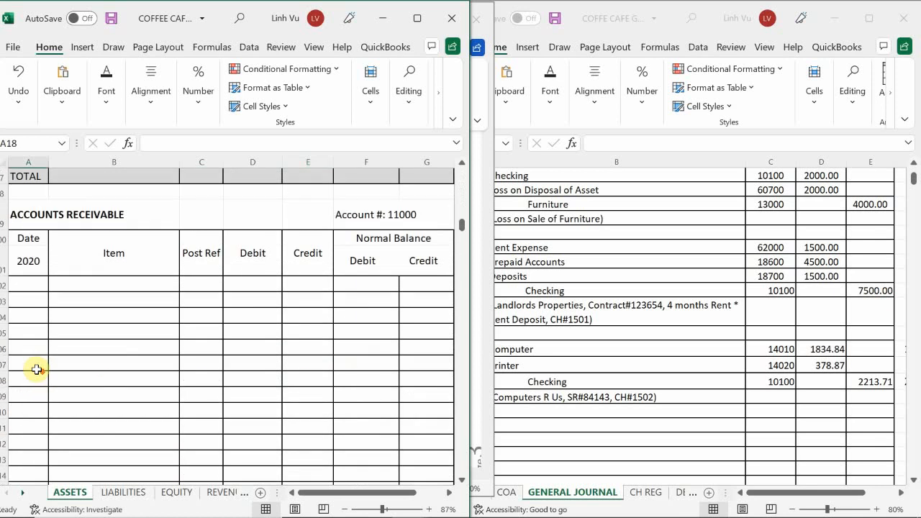
pyautogui.scroll(-15, 36, 370)
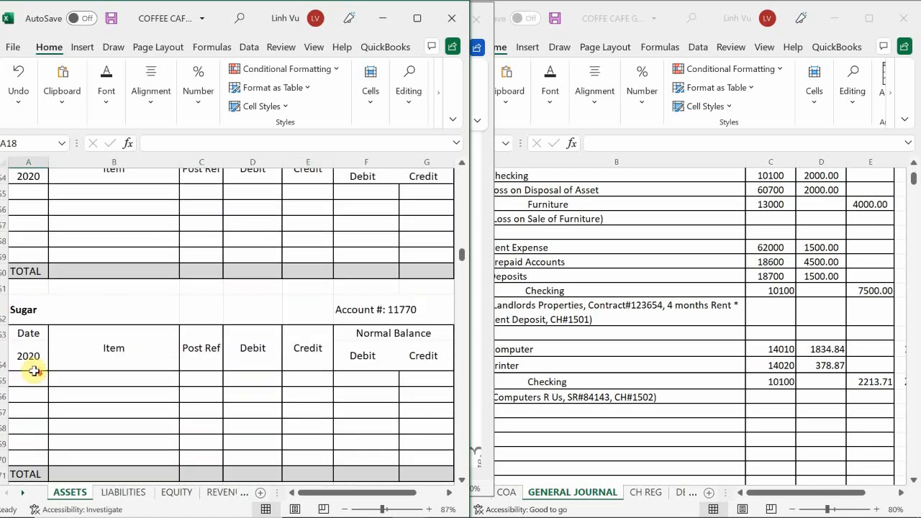
pyautogui.scroll(-15, 34, 371)
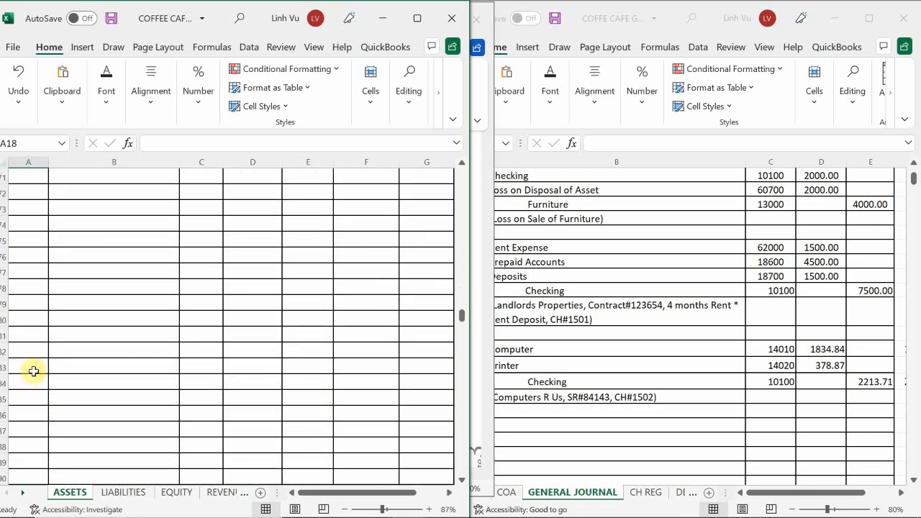
pyautogui.scroll(1, 34, 371)
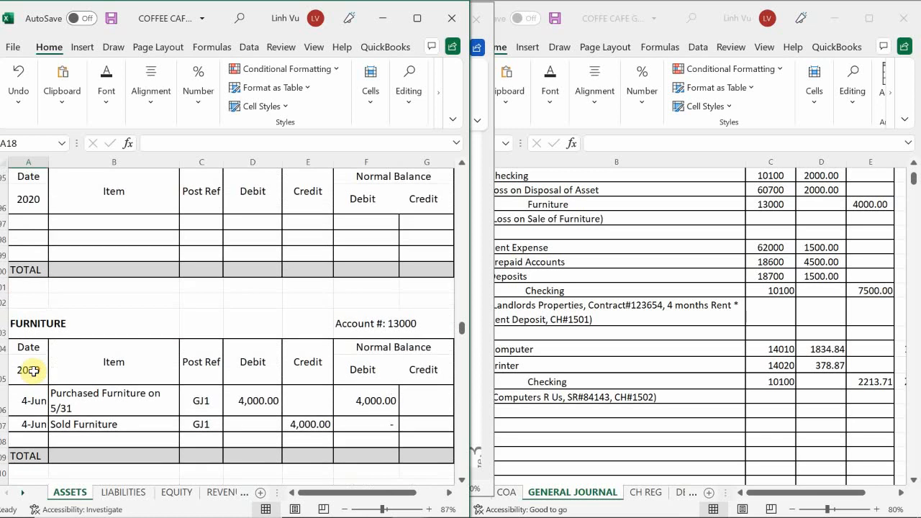
pyautogui.scroll(-10, 33, 371)
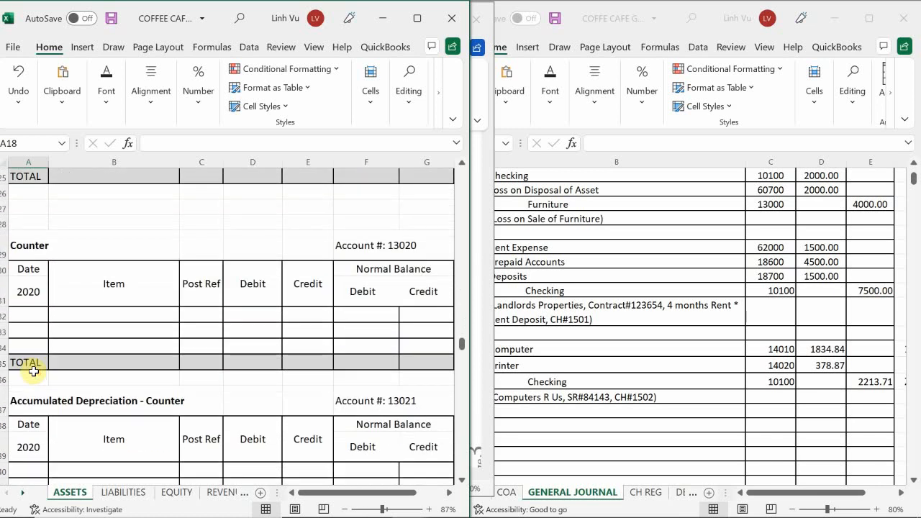
pyautogui.scroll(-7, 33, 370)
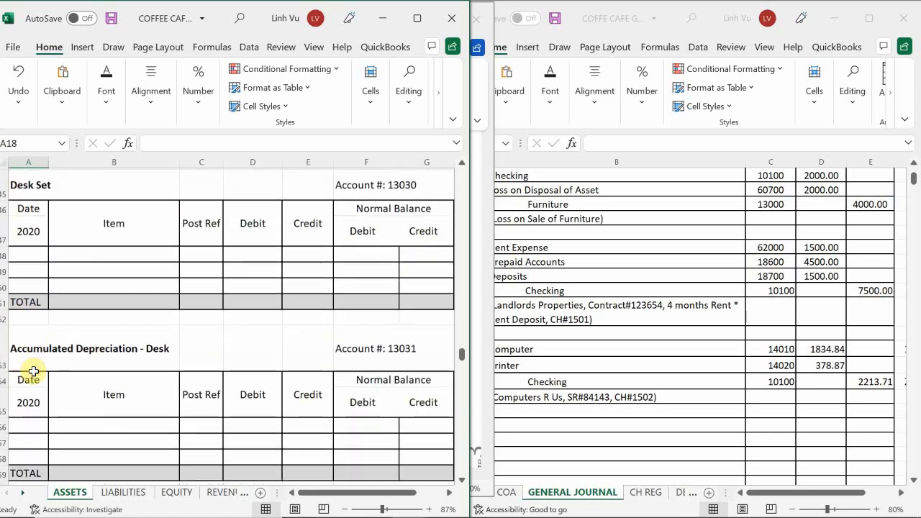
pyautogui.scroll(-6, 33, 371)
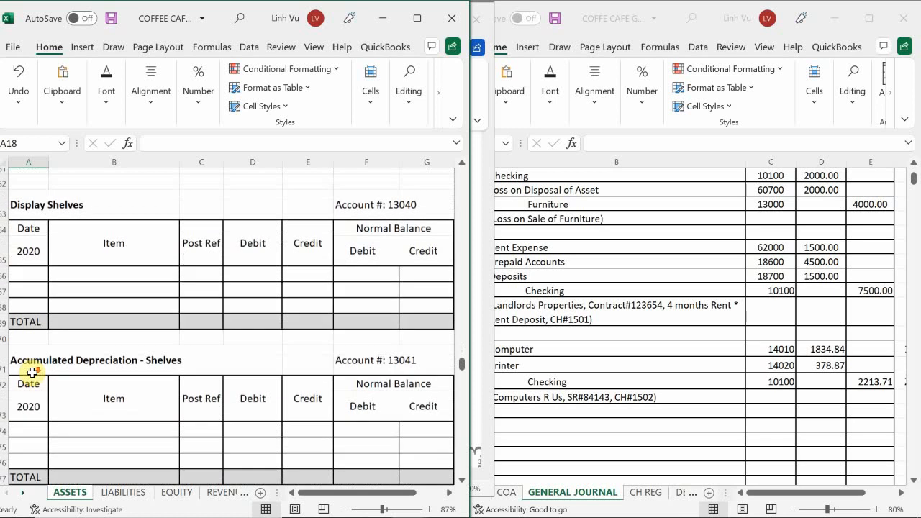
pyautogui.scroll(-7, 33, 372)
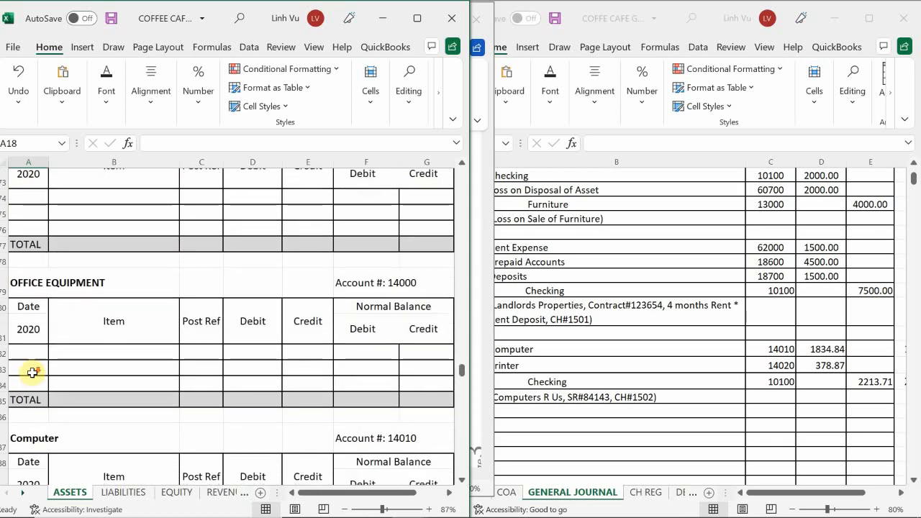
pyautogui.scroll(-4, 32, 373)
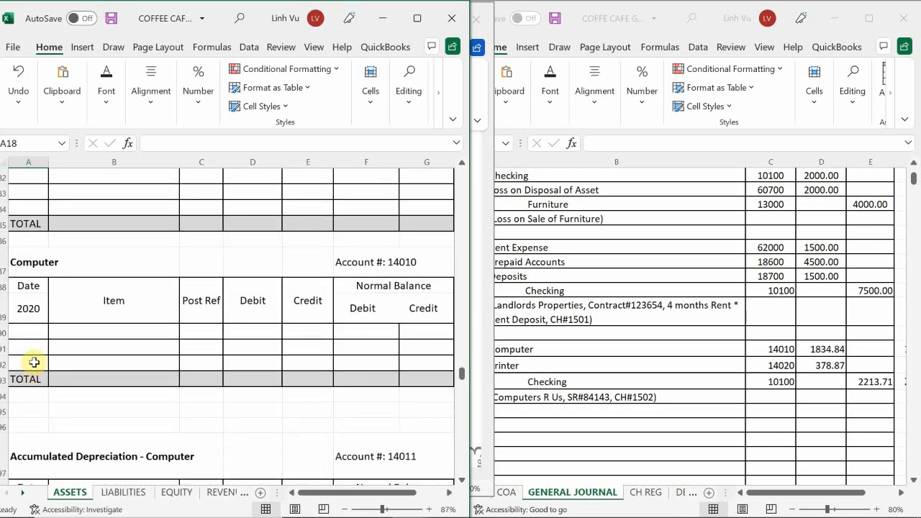
pyautogui.click(27, 333)
pyautogui.write('6/')
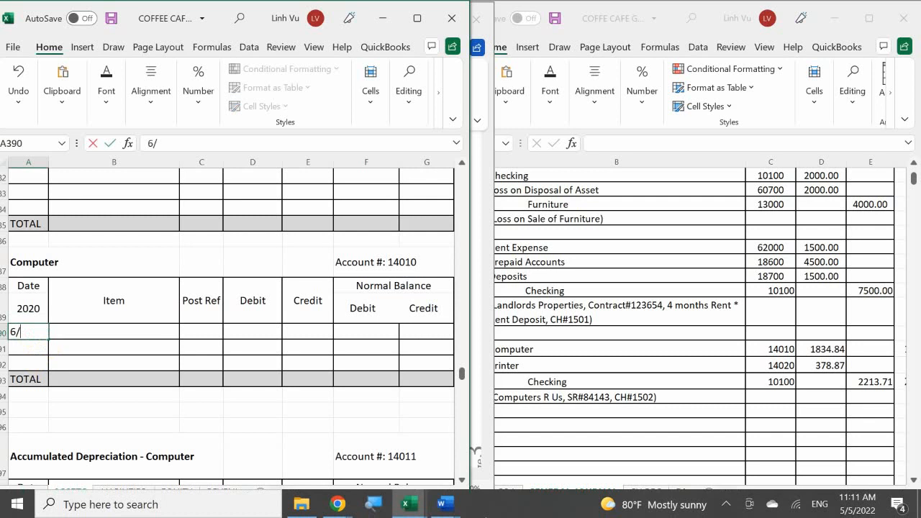
pyautogui.write('5')
pyautogui.press('Return')
# Enter "Price: $1695 + 8.25% Tax: $139.84" as the item description in B390 of the Computer account.
pyautogui.click(57, 332)
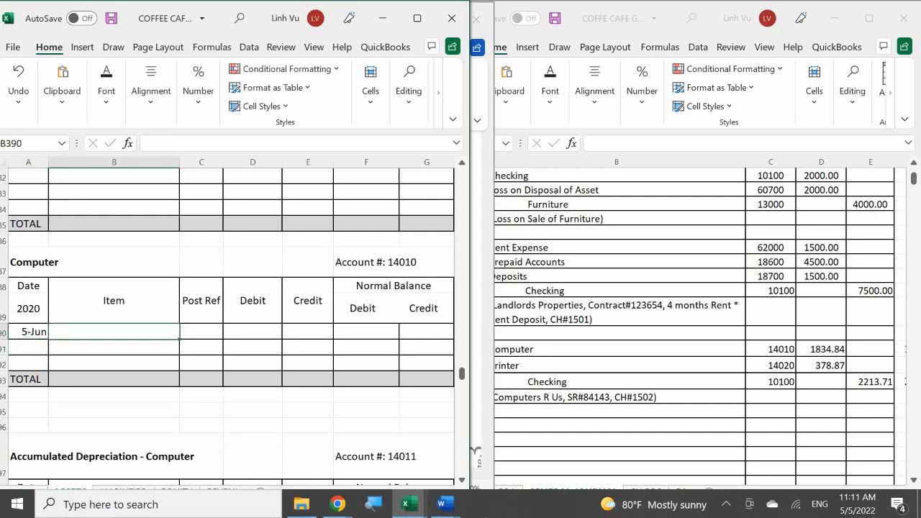
pyautogui.write('C')
pyautogui.press('BackSpace')
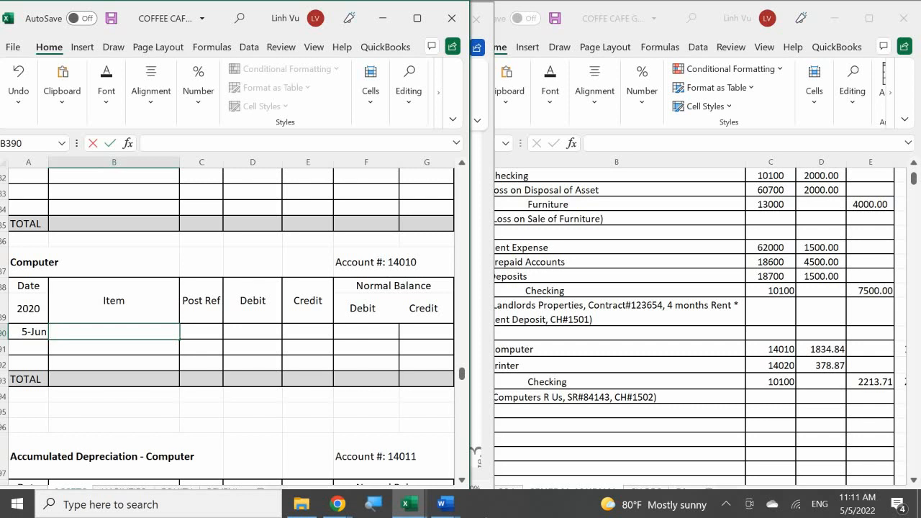
pyautogui.write('Price: $1695 +')
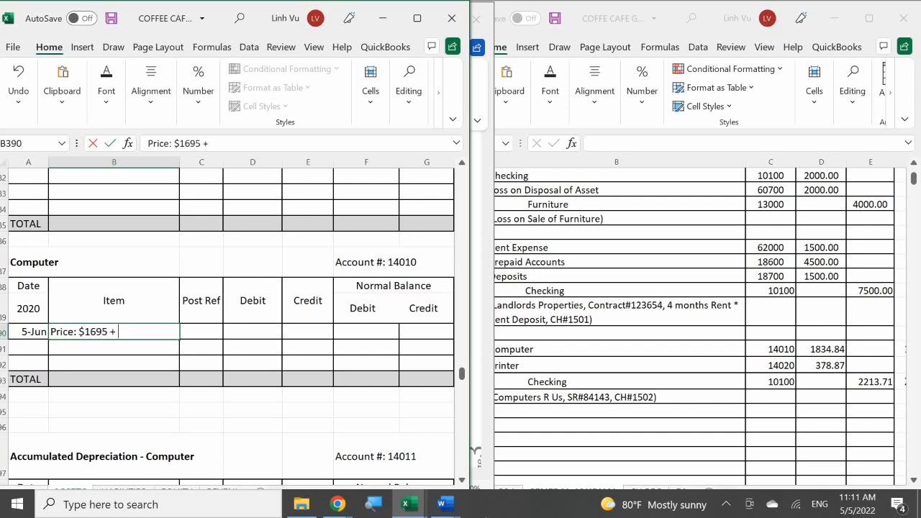
pyautogui.write(' 8.25% Tax: $13')
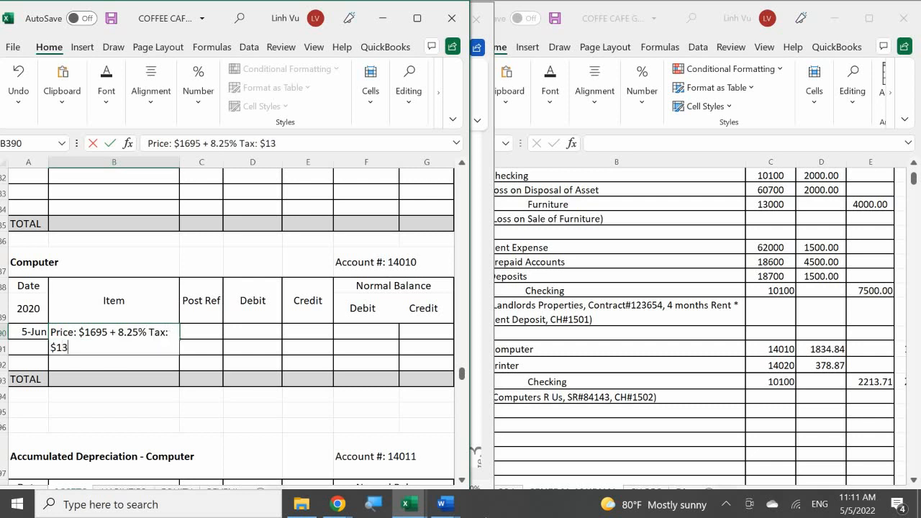
pyautogui.write('9.84')
pyautogui.press('Tab')
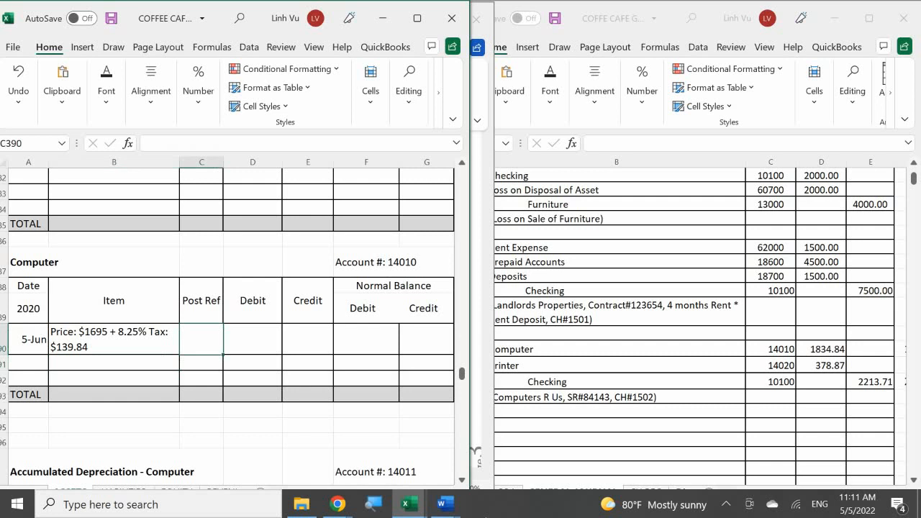
# Enter GJ1 as the post reference and 1834.84 as the debit for the Computer account's 5 June row.
pyautogui.write('G')
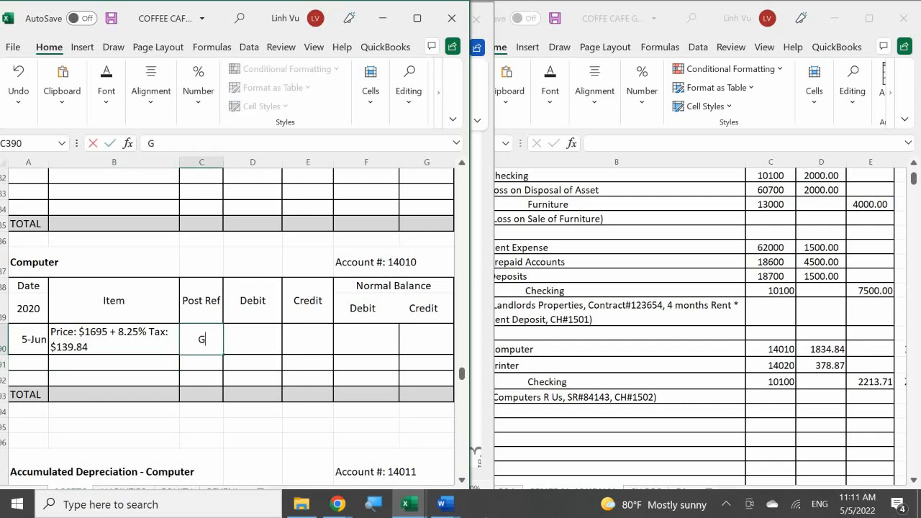
pyautogui.write('J1')
pyautogui.press('Tab')
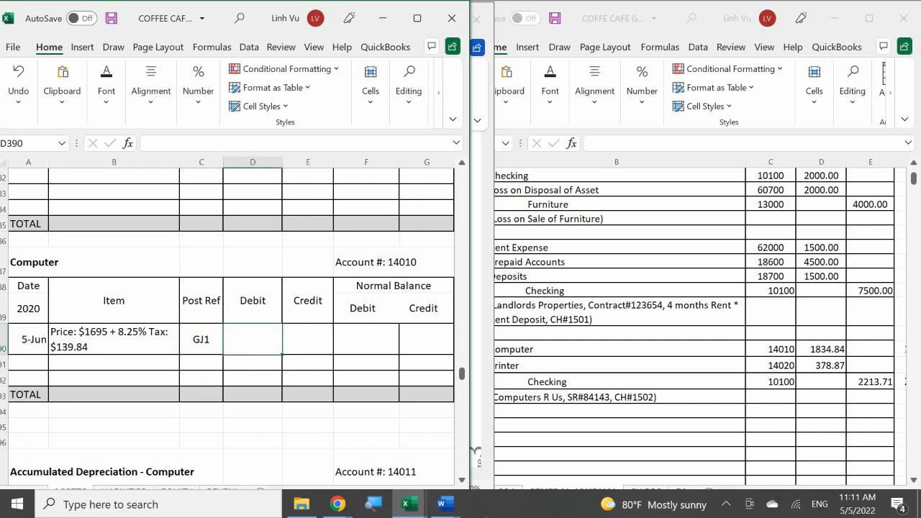
pyautogui.write('18')
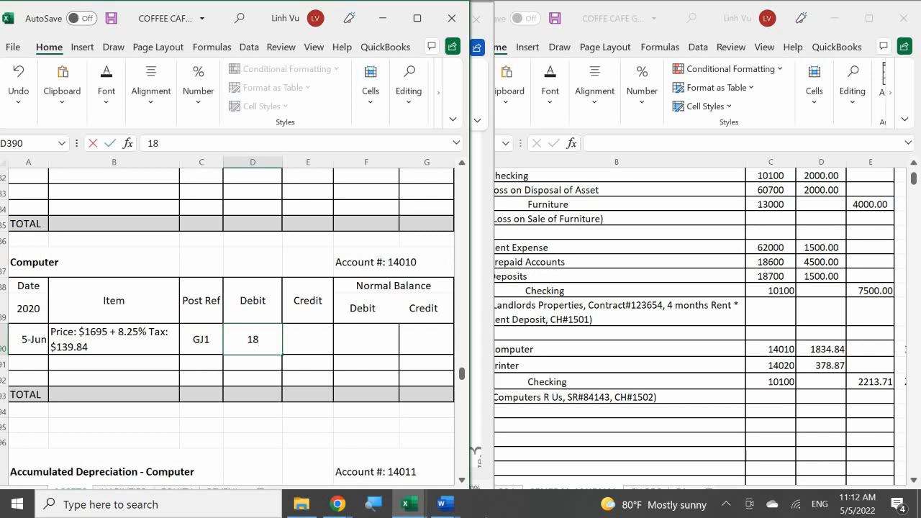
pyautogui.write('34.84')
pyautogui.press('Return')
# Set the Computer account's debit normal balance in F390 to a formula referencing the debit in D390.
pyautogui.press('Right')
pyautogui.press('Right')
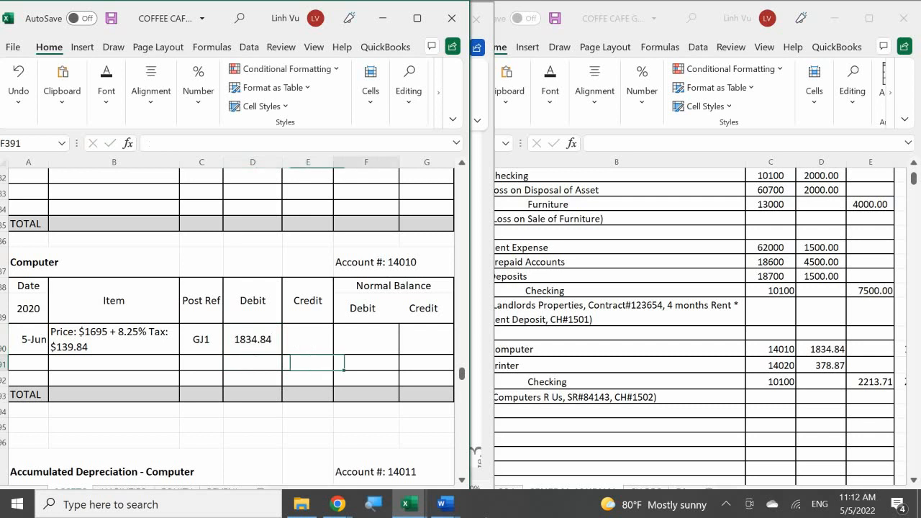
pyautogui.press('Up')
pyautogui.write('=')
pyautogui.press('Left')
pyautogui.press('Left')
pyautogui.press('Return')
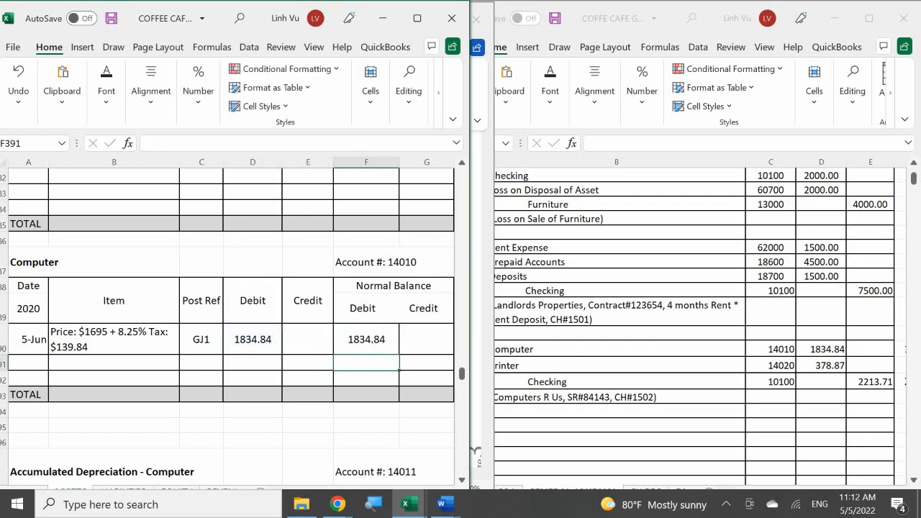
pyautogui.moveTo(406, 504)
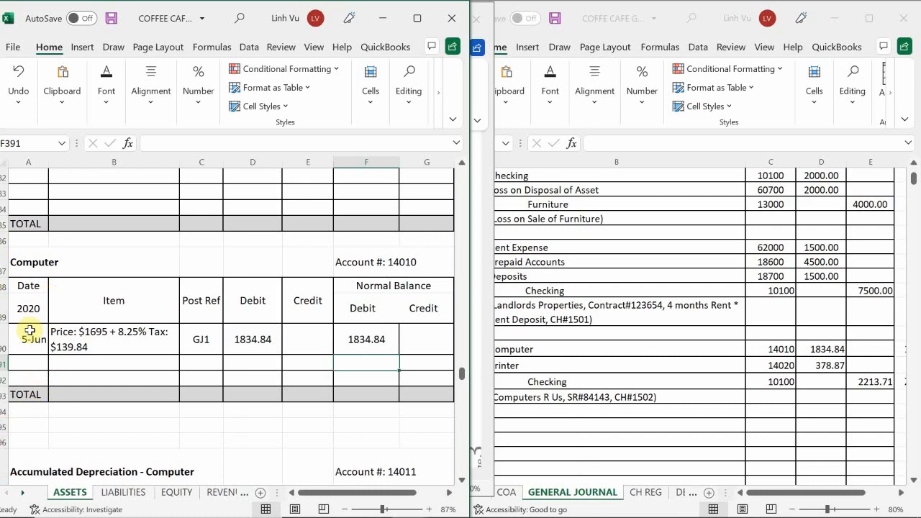
pyautogui.scroll(-3, 45, 330)
pyautogui.scroll(-3, 45, 330)
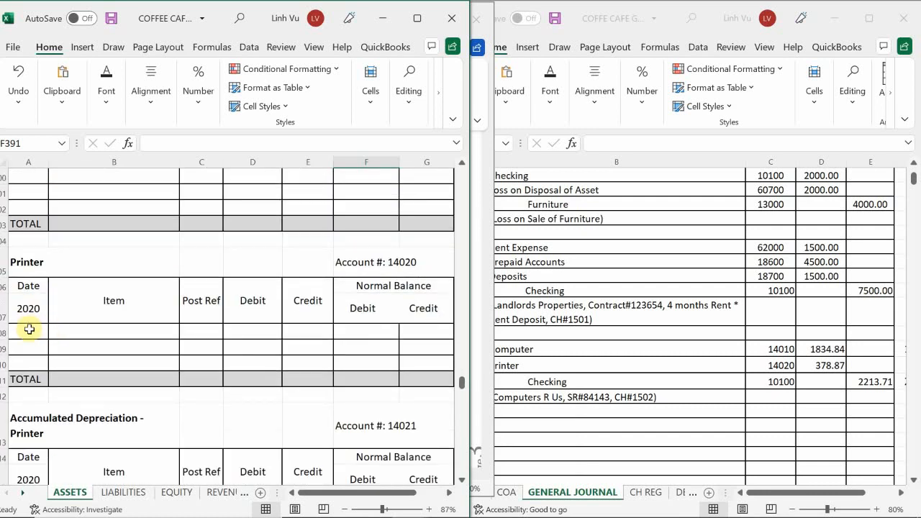
pyautogui.click(27, 331)
pyautogui.write('6/')
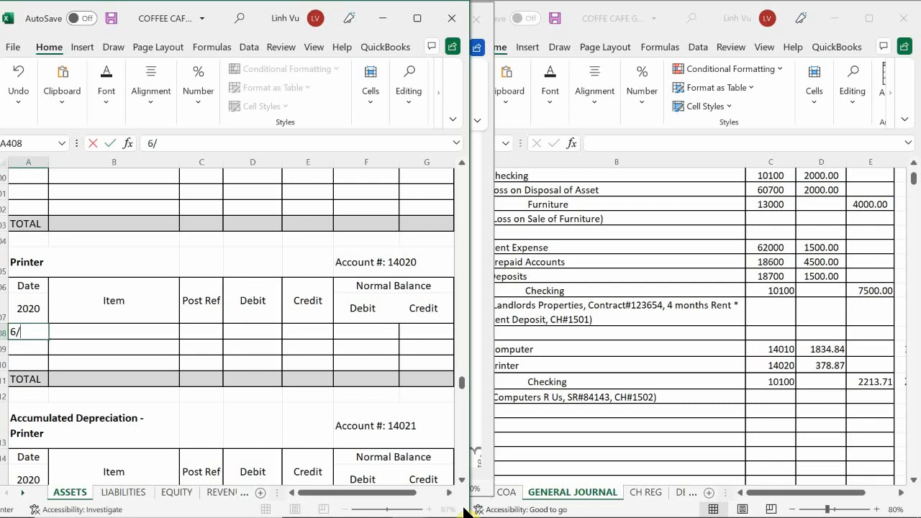
pyautogui.press('BackSpace')
pyautogui.press('BackSpace')
pyautogui.press('Return')
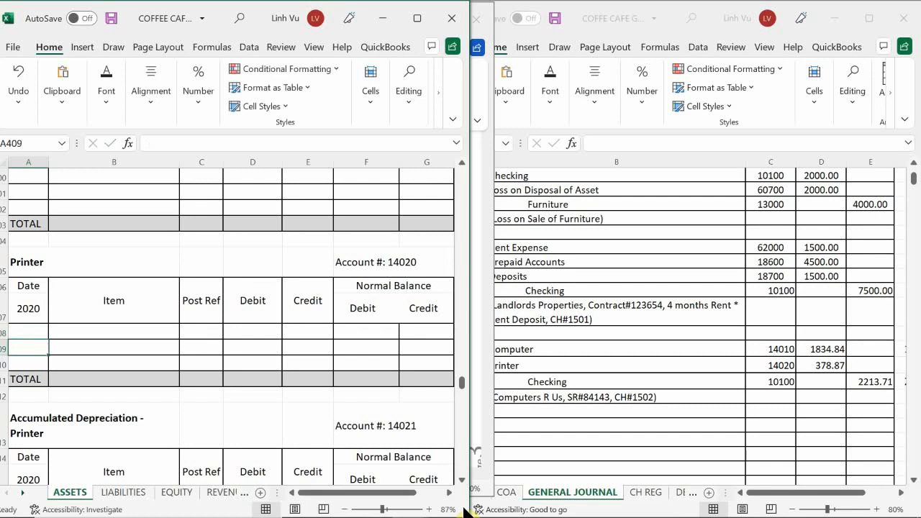
# Return to the Computer account and review its 5 June entry.
pyautogui.scroll(1, 416, 498)
pyautogui.scroll(4, 416, 498)
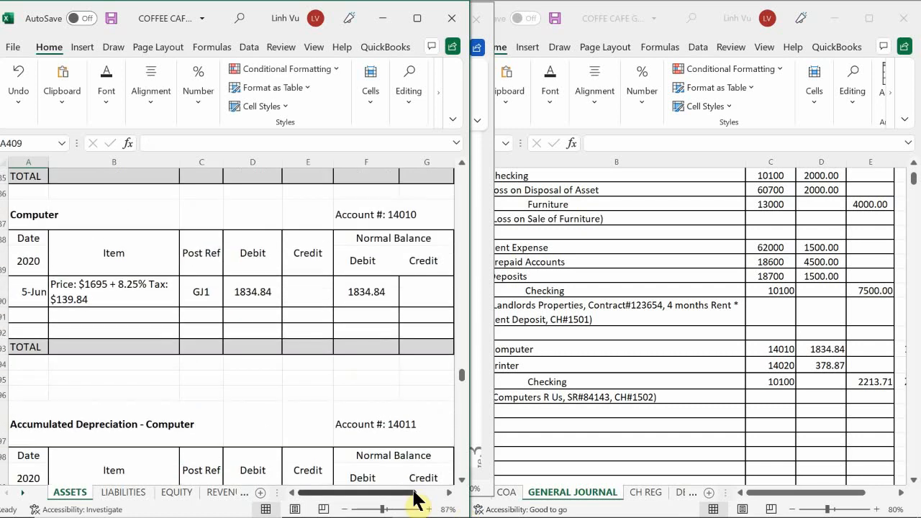
pyautogui.scroll(1, 416, 498)
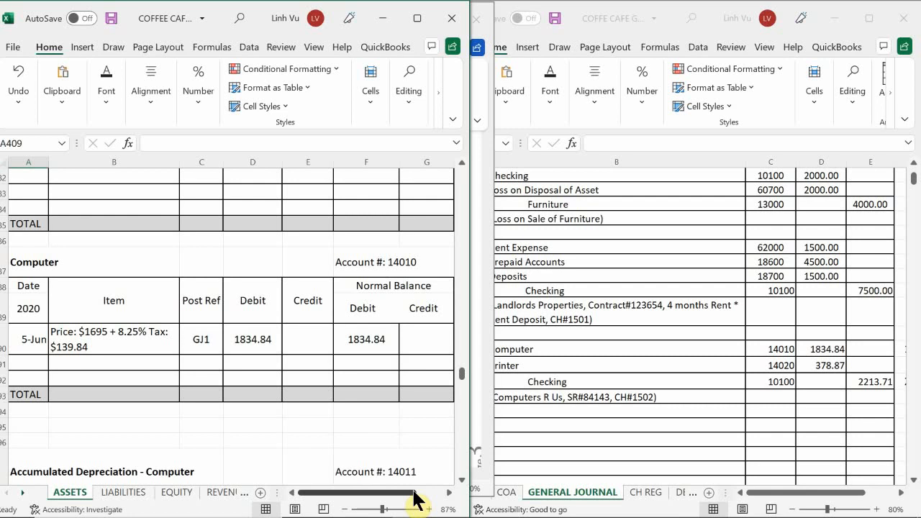
pyautogui.scroll(-1, 416, 499)
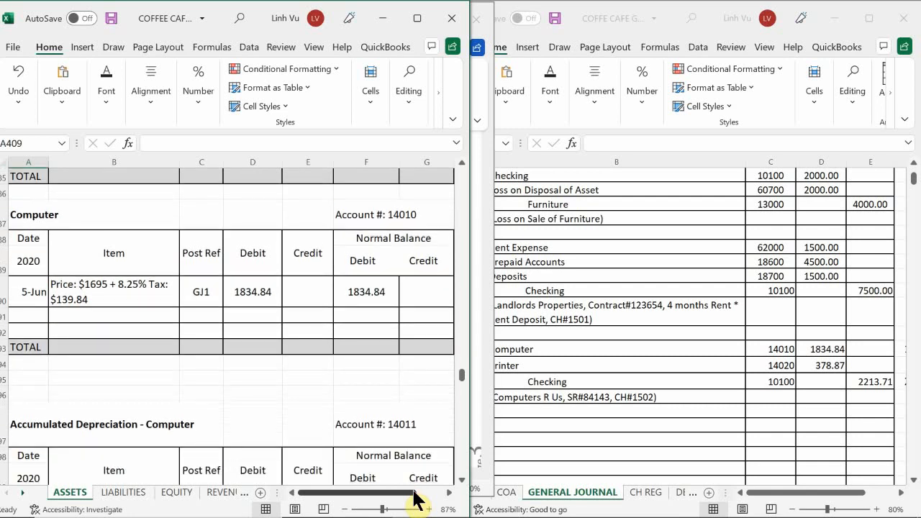
pyautogui.scroll(1, 416, 499)
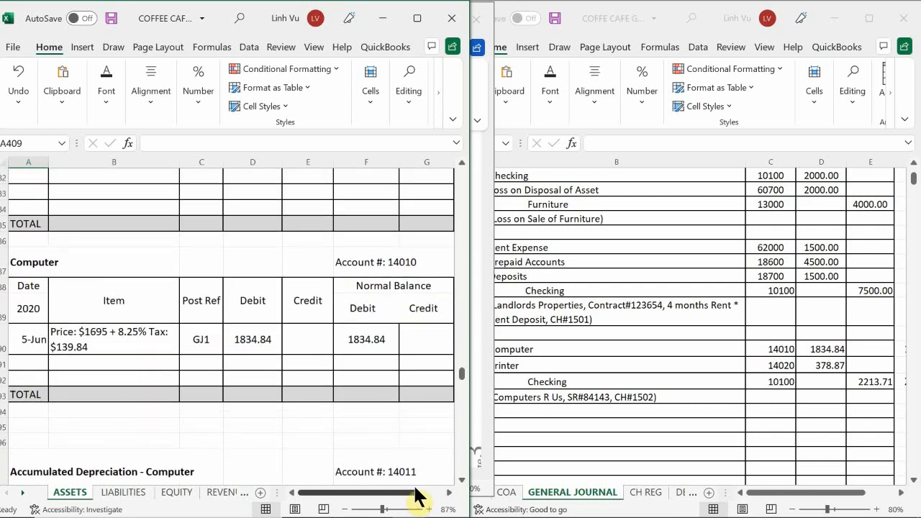
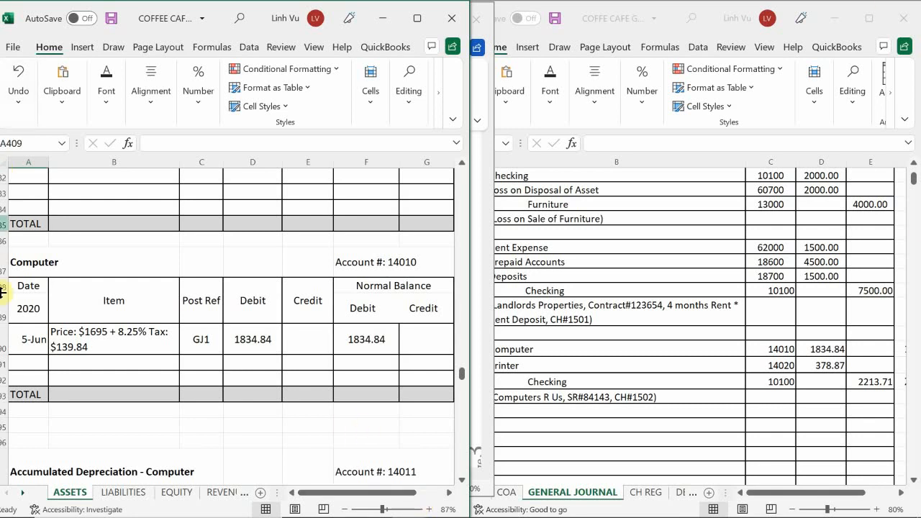
# Enter 6/5 as the date in the first row of the Printer account, number 14020.
pyautogui.scroll(-4, 18, 331)
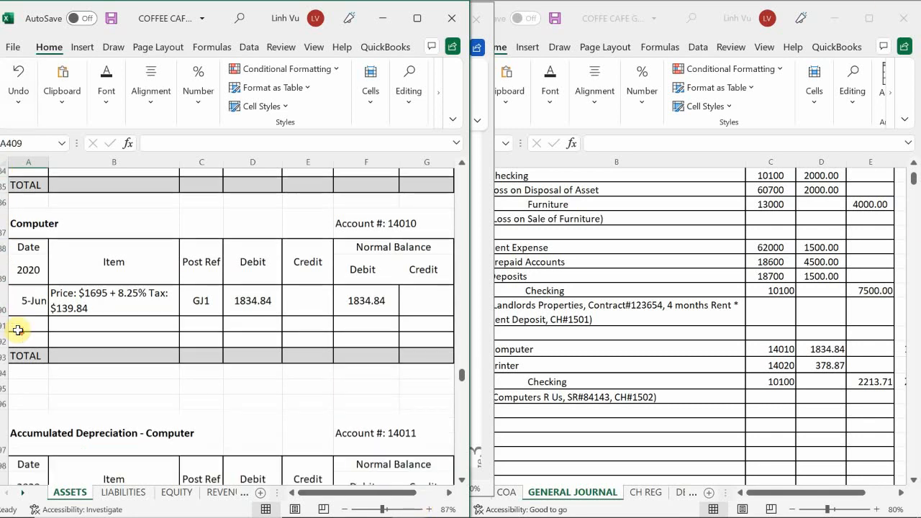
pyautogui.scroll(-2, 18, 330)
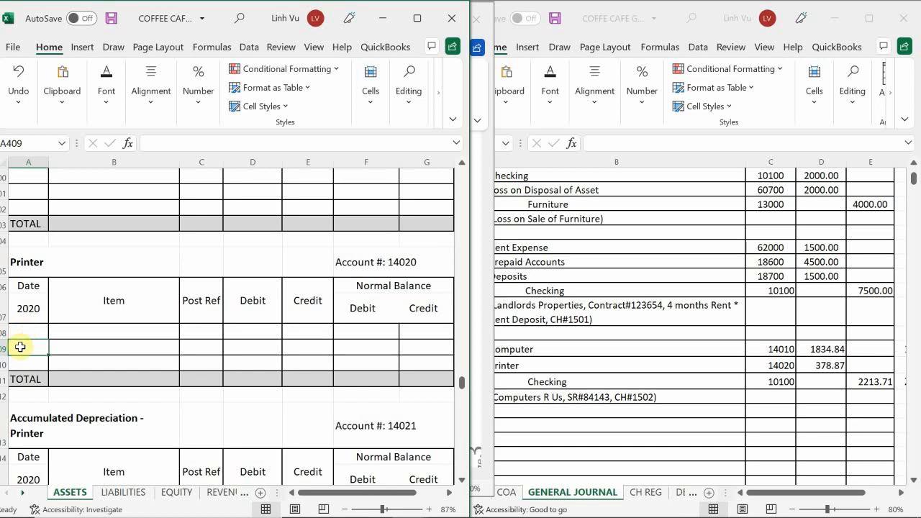
pyautogui.click(32, 331)
pyautogui.write('6/5')
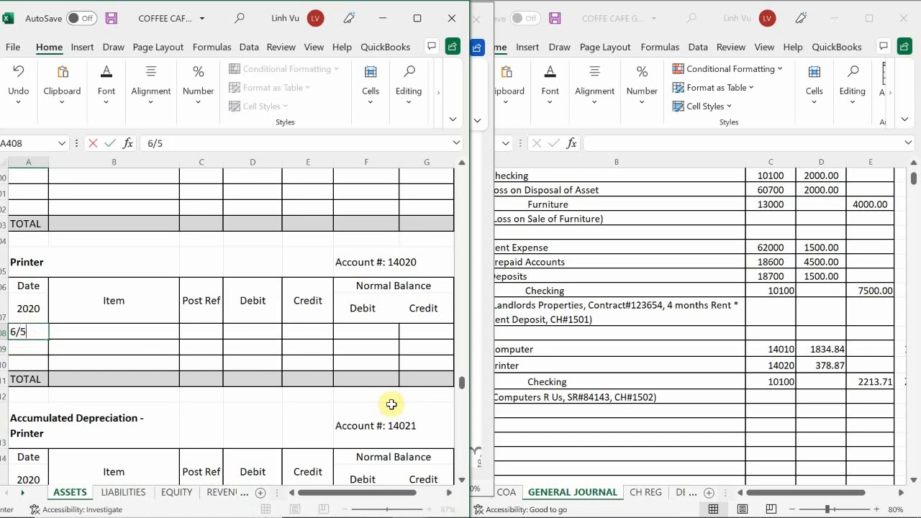
pyautogui.press('Tab')
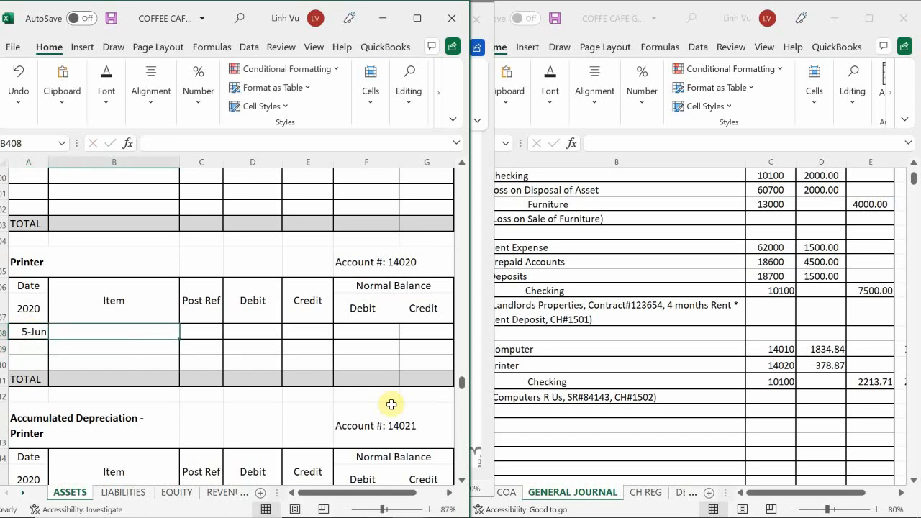
# Begin the Printer account's item description in B408 with "Price: $350 + 8.25% Tas:".
pyautogui.write('O')
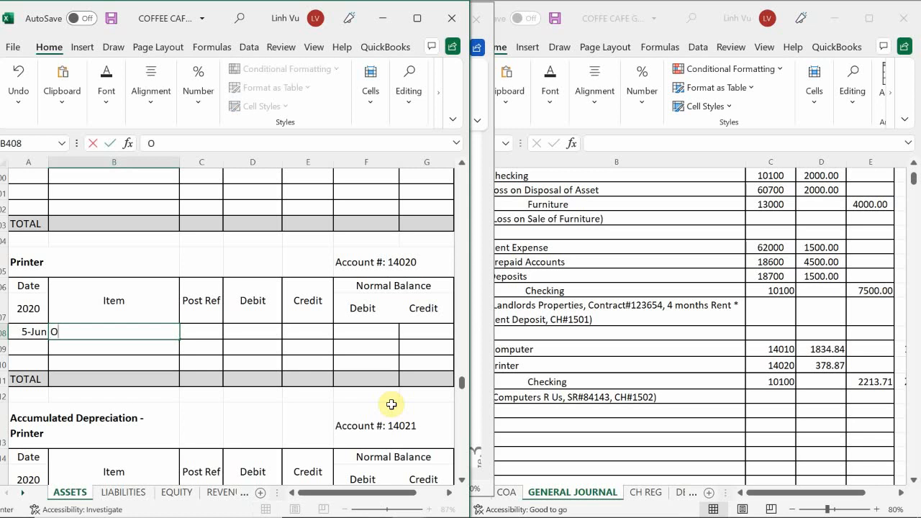
pyautogui.press('BackSpace')
pyautogui.write('Price: $350.00')
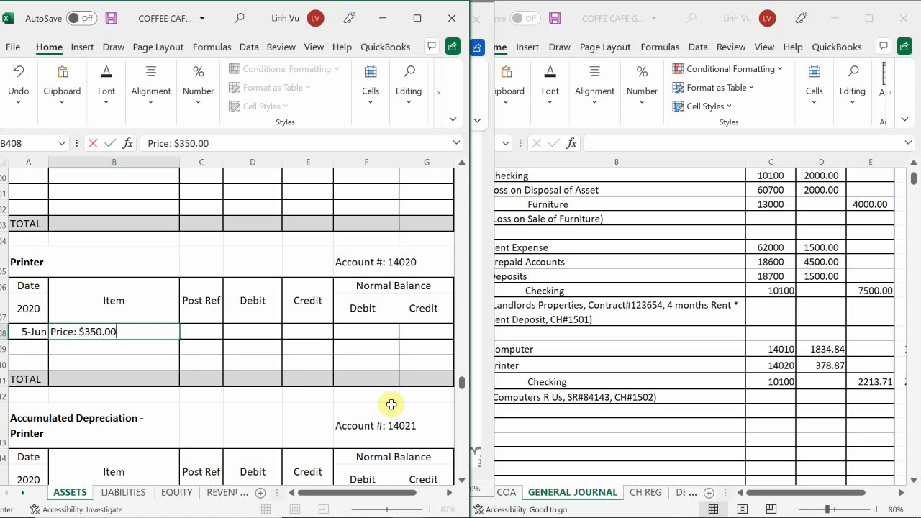
pyautogui.press('BackSpace')
pyautogui.press('BackSpace')
pyautogui.write('+ 8.25% Tas:')
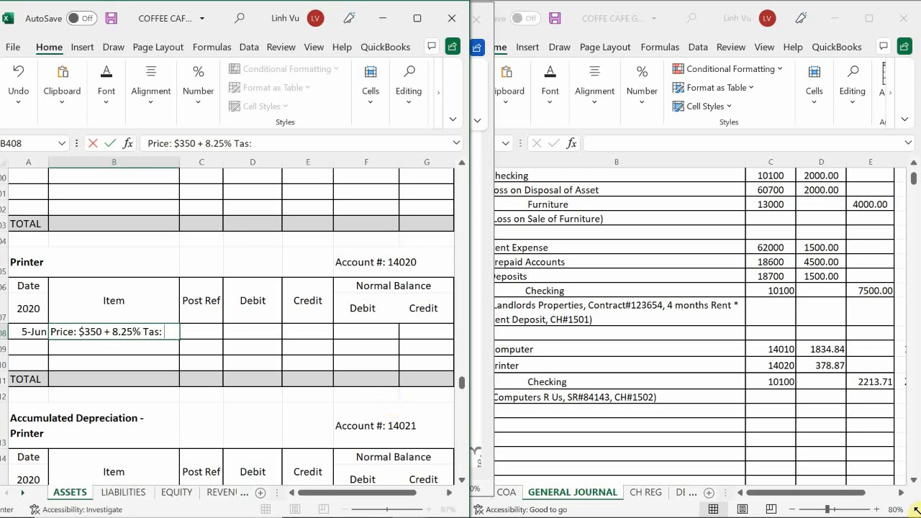
# Look up the printer's sales tax amount in the calculations beside its general journal entry.
pyautogui.click(771, 366)
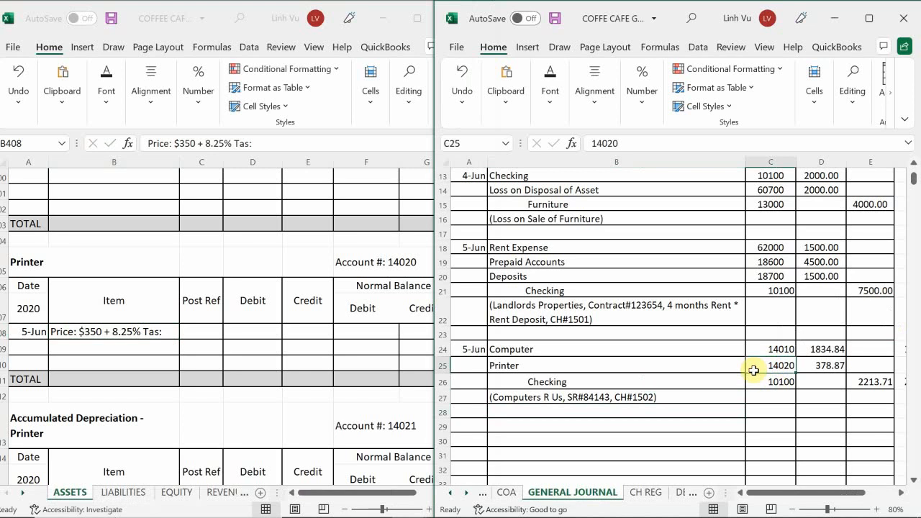
pyautogui.press('Right')
pyautogui.press('Right')
pyautogui.press('Right')
pyautogui.press('Right')
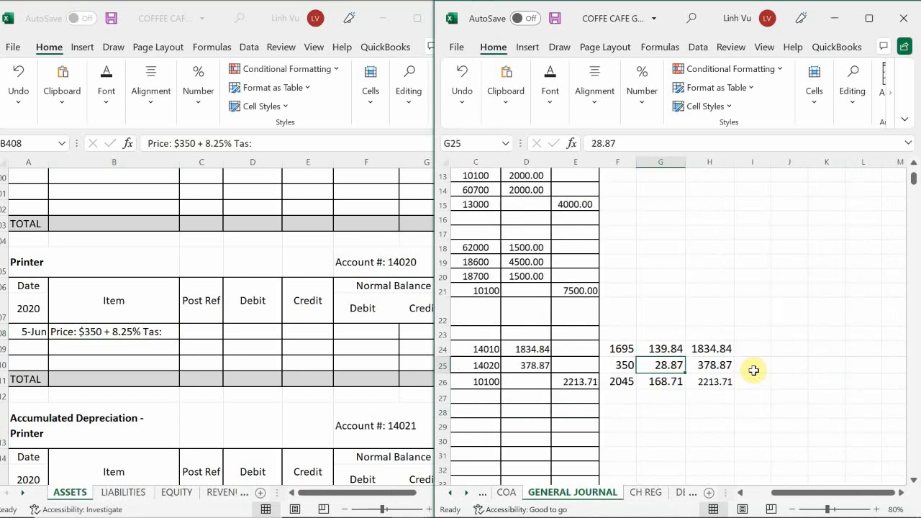
pyautogui.press('Left')
pyautogui.press('Left')
pyautogui.press('Left')
pyautogui.press('Left')
pyautogui.press('Left')
pyautogui.press('Left')
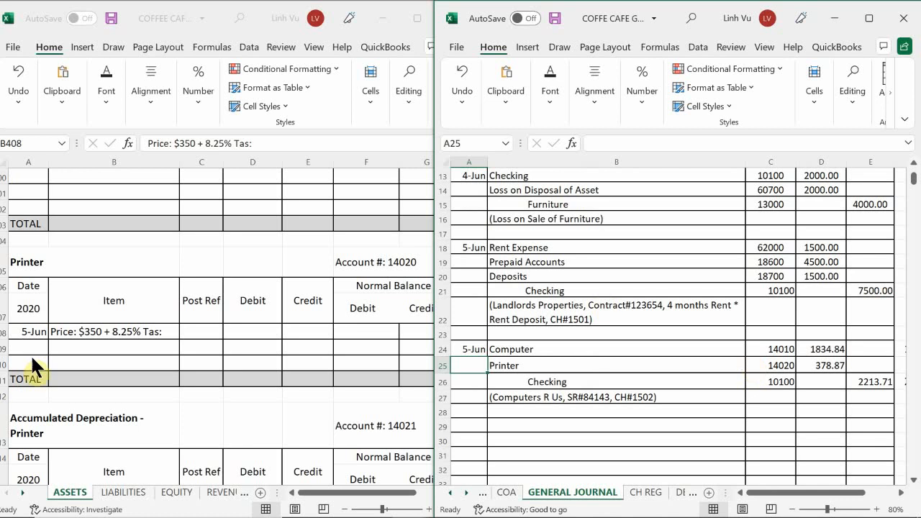
# Complete the Printer account's item description in B408 by adding the tax amount $28.87 at its end.
pyautogui.click(155, 330)
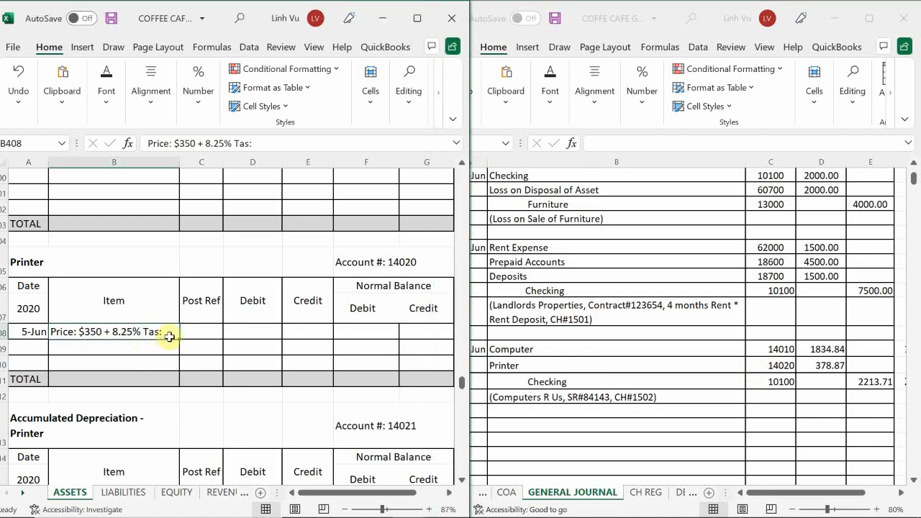
pyautogui.doubleClick(170, 336)
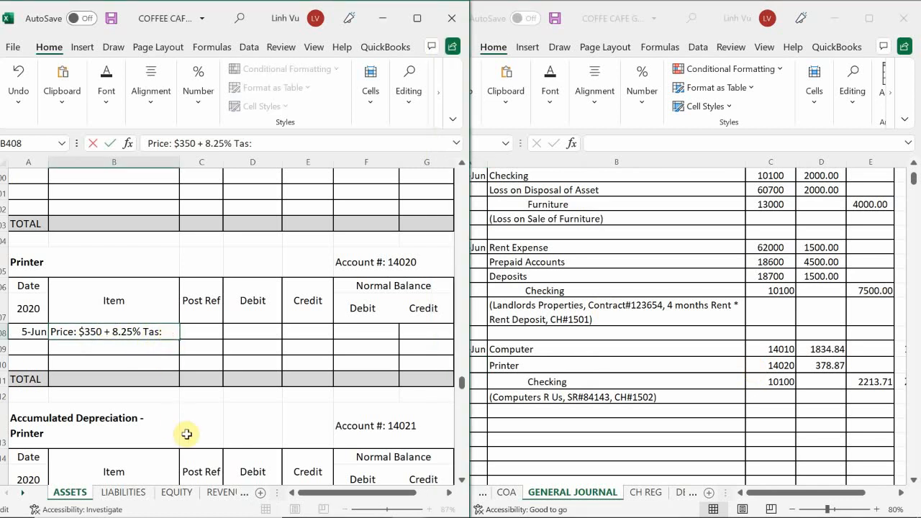
pyautogui.write('%')
pyautogui.press('BackSpace')
pyautogui.write('$28.')
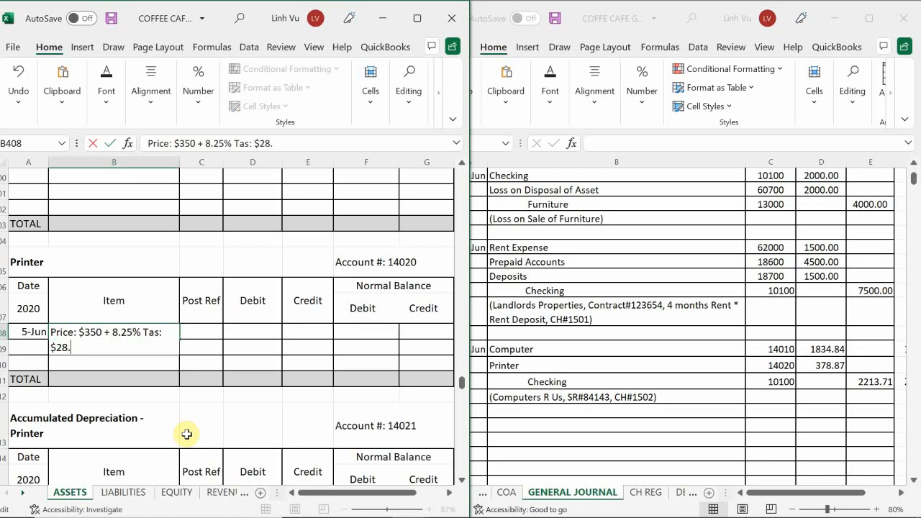
pyautogui.write('77')
pyautogui.press('BackSpace')
pyautogui.press('BackSpace')
pyautogui.write('87')
pyautogui.press('Tab')
# Enter GJ1 as the post reference and 378.87 as the debit for the Printer account's 5 June row.
pyautogui.write('GJ')
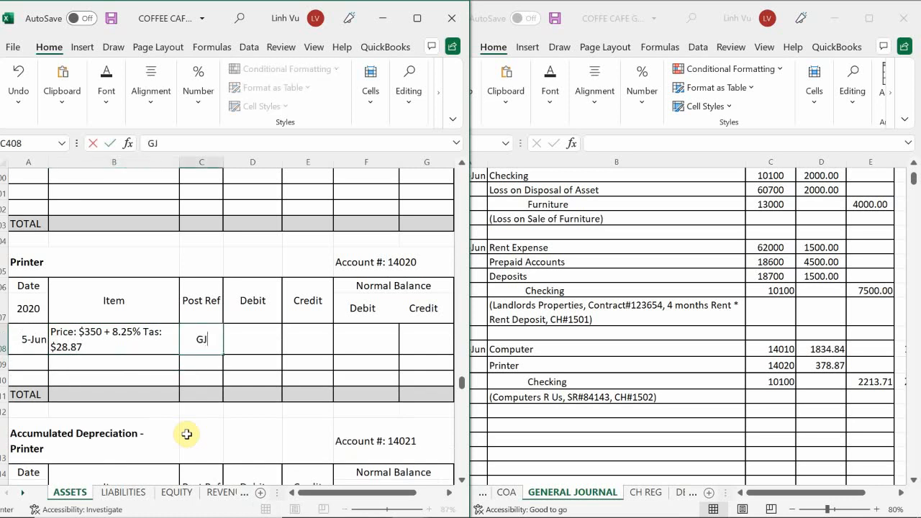
pyautogui.write('1')
pyautogui.press('Tab')
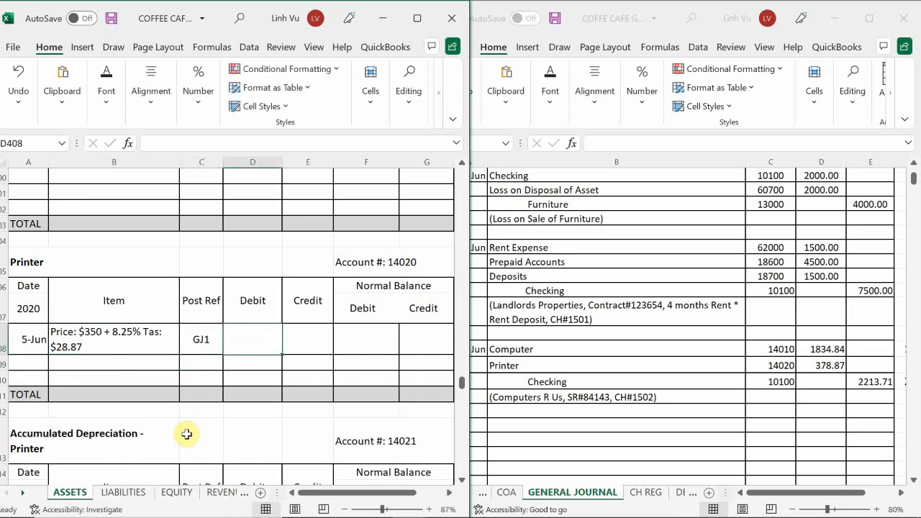
pyautogui.write('378.87')
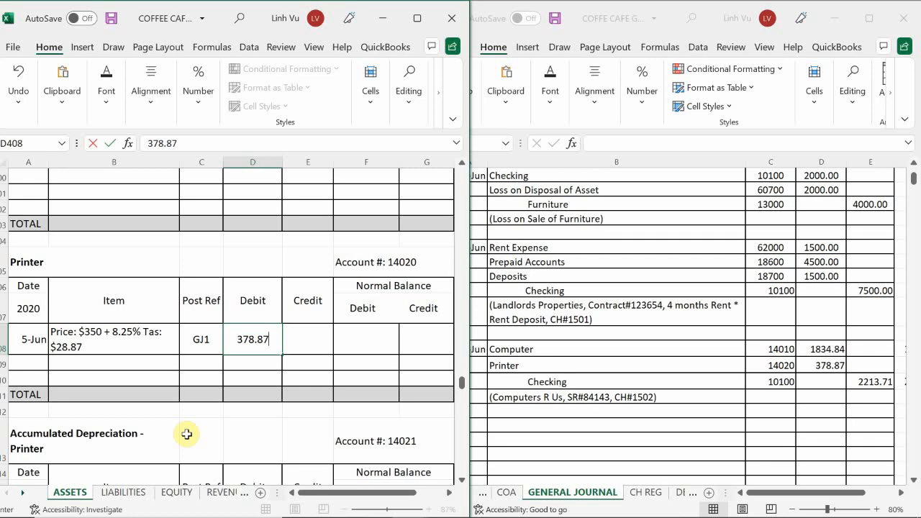
pyautogui.press('Return')
# Set the Printer account's debit normal balance in F408 to a formula referencing the debit in D408.
pyautogui.press('Right')
pyautogui.press('Up')
pyautogui.press('Right')
pyautogui.write('=')
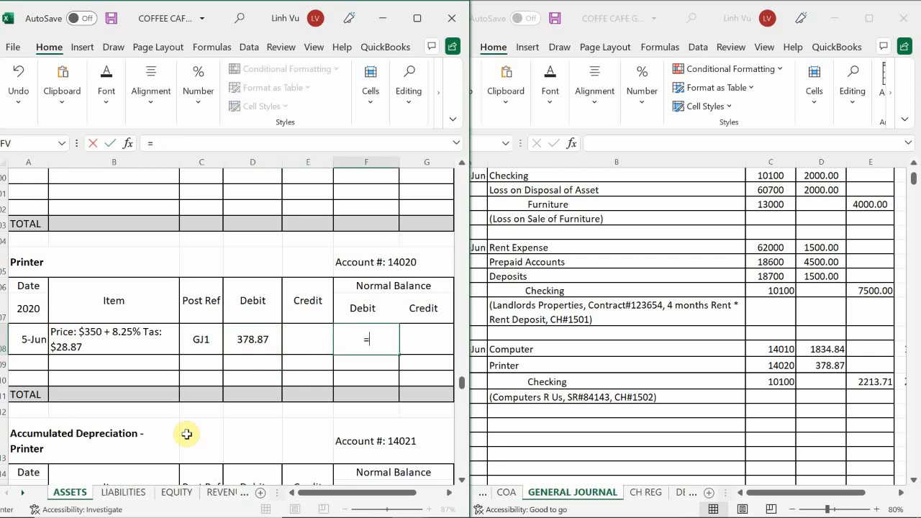
pyautogui.press('Left')
pyautogui.press('Left')
pyautogui.press('Return')
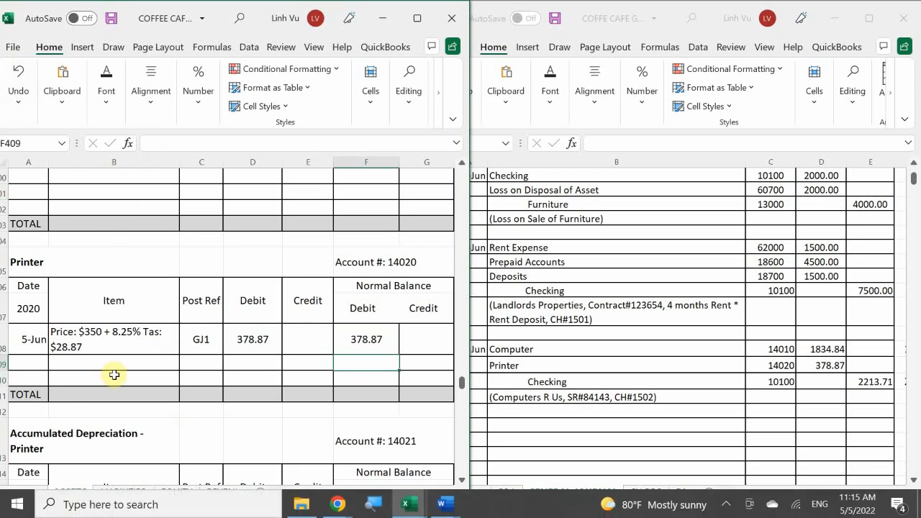
# Enter 6/5 as the date in the first empty row, row 18, of the Checking account.
pyautogui.click(133, 363)
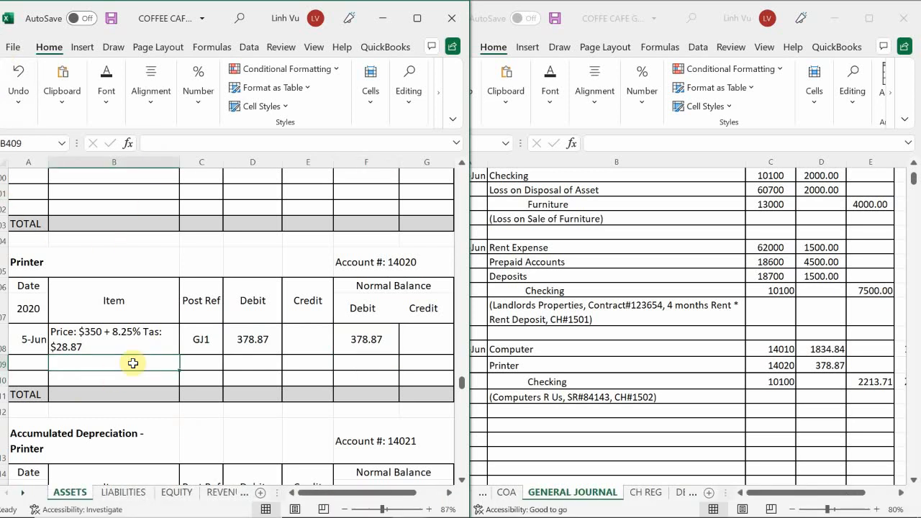
pyautogui.scroll(20, 133, 363)
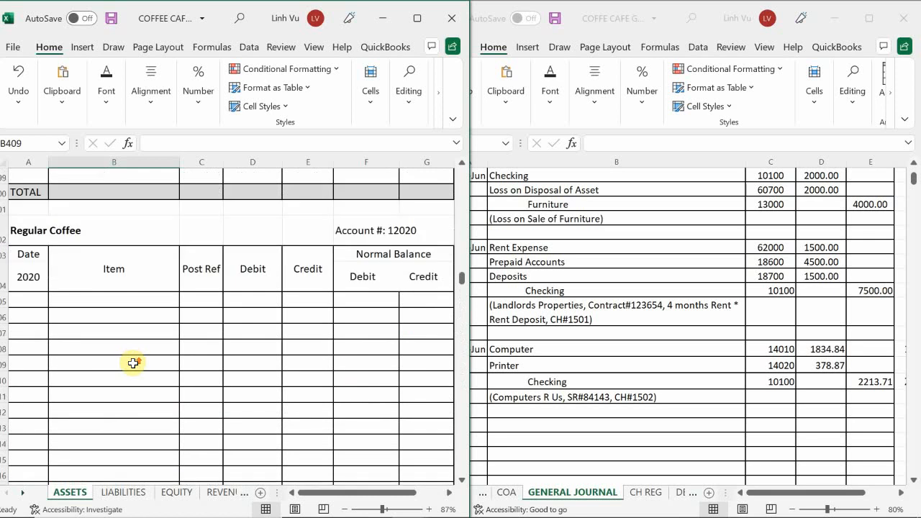
pyautogui.scroll(20, 133, 364)
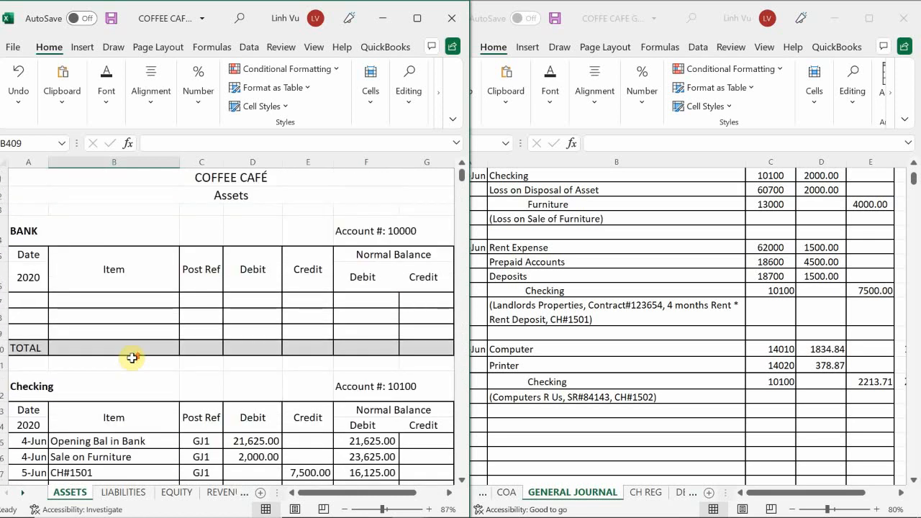
pyautogui.scroll(-4, 132, 358)
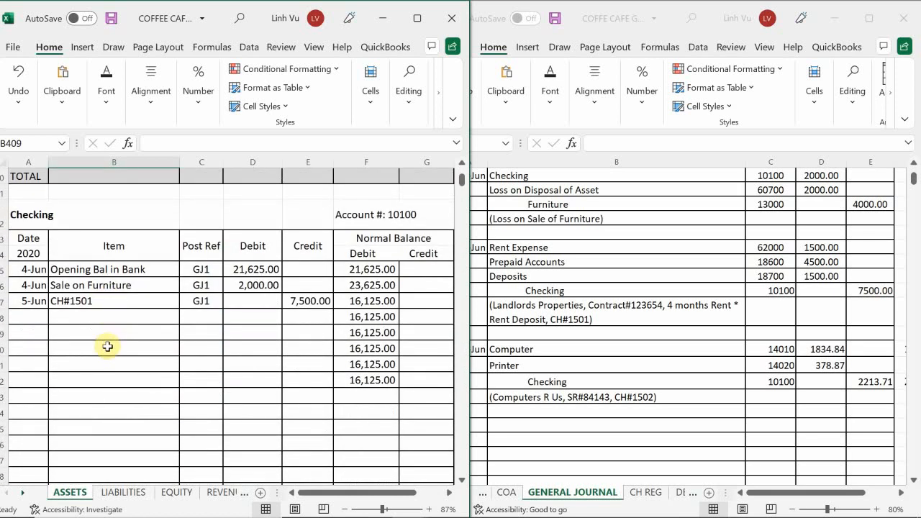
pyautogui.click(27, 318)
pyautogui.write('6/5')
pyautogui.press('Tab')
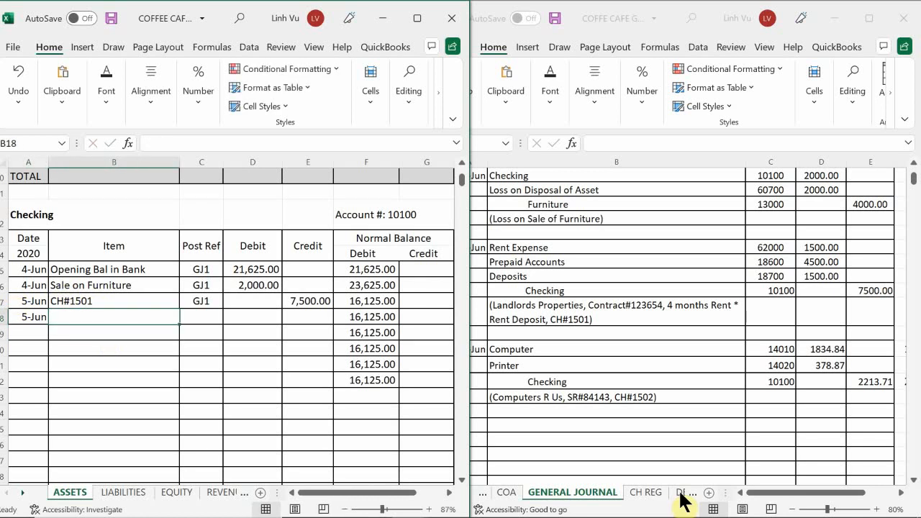
# Enter CH#1502 as the item for the Checking account's new 5 June row.
pyautogui.write('CG')
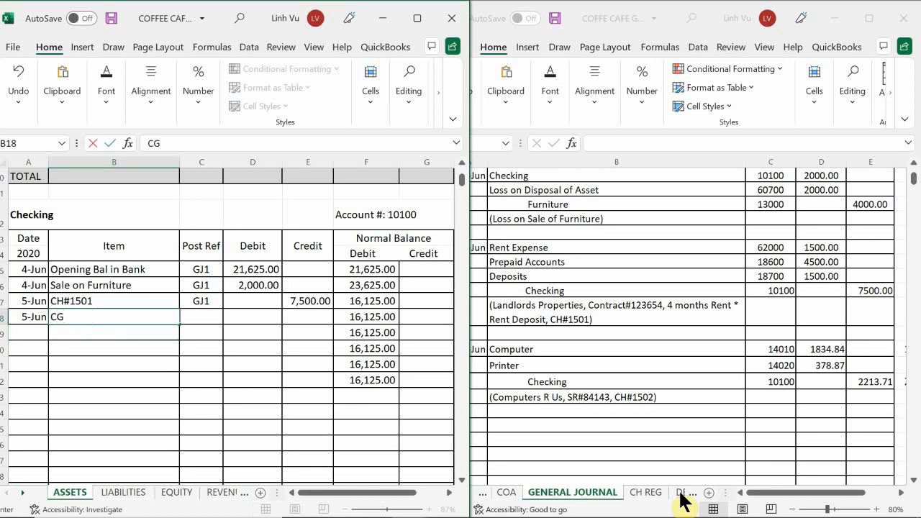
pyautogui.press('BackSpace')
pyautogui.write('H#15')
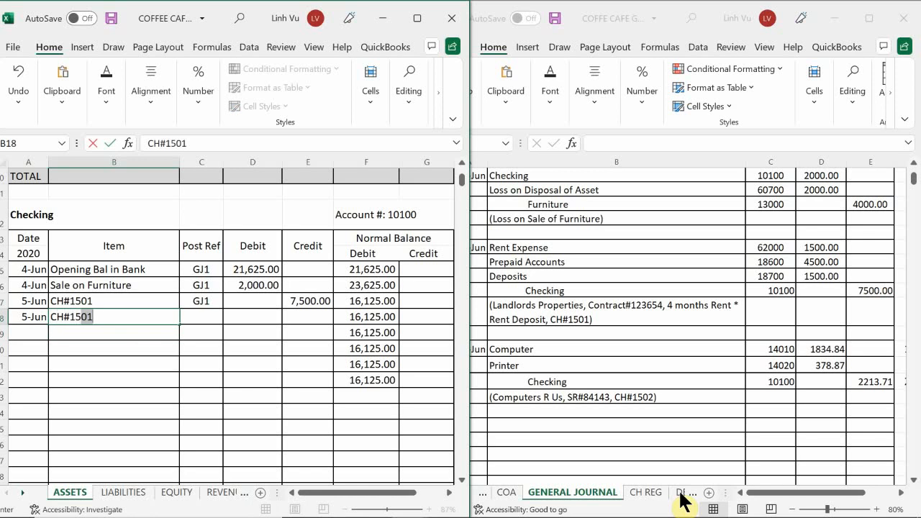
pyautogui.write('02')
pyautogui.press('Return')
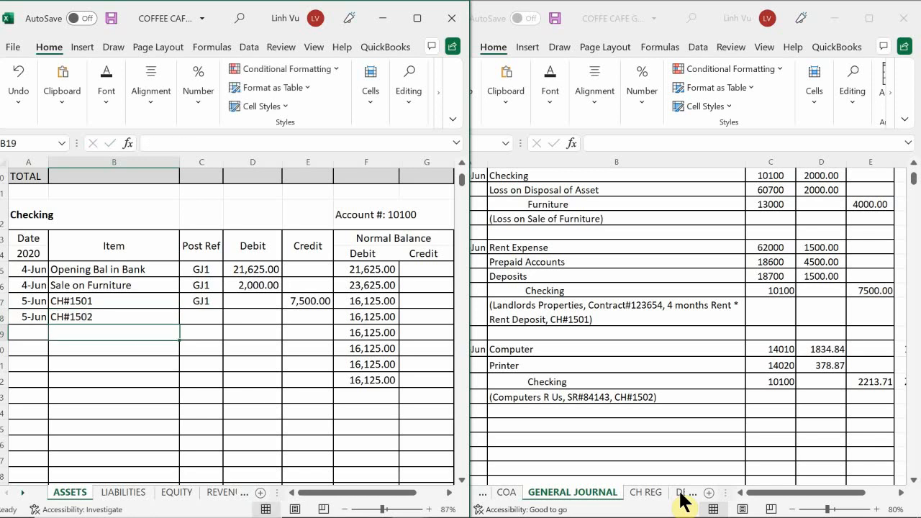
# Set the post reference of the CH#1502 row in C18 to the formula =C17.
pyautogui.press('Up')
pyautogui.press('Right')
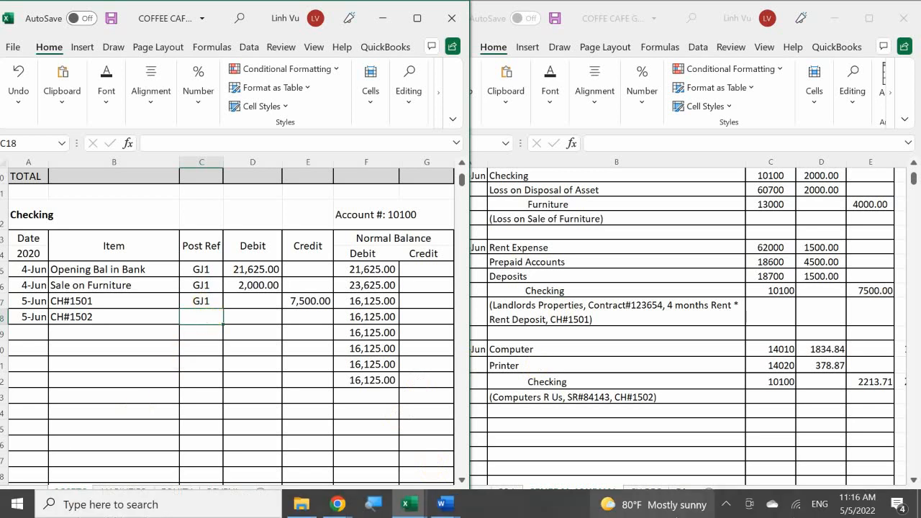
pyautogui.write('-')
pyautogui.press('BackSpace')
pyautogui.write('=')
pyautogui.press('Up')
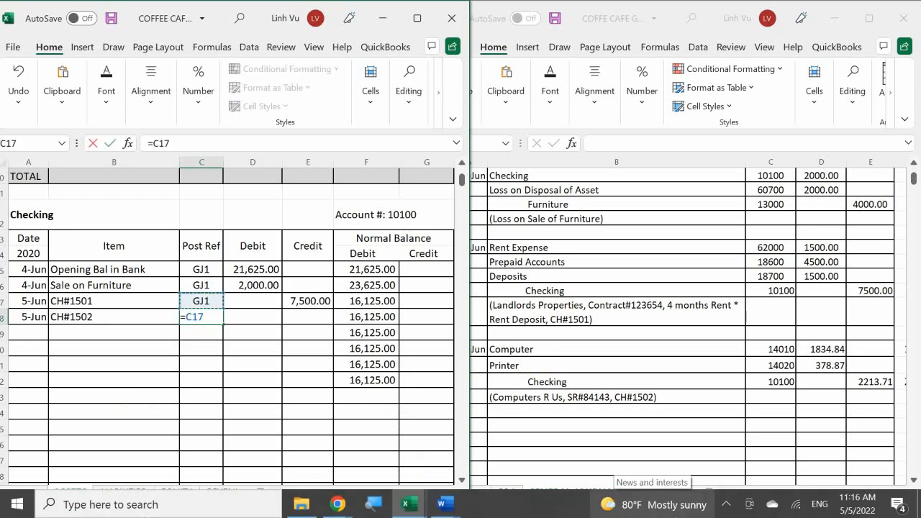
pyautogui.press('Return')
# Enter 2213.71 as the credit for CH#1502 in E18 of the Checking account.
pyautogui.press('Right')
pyautogui.press('Up')
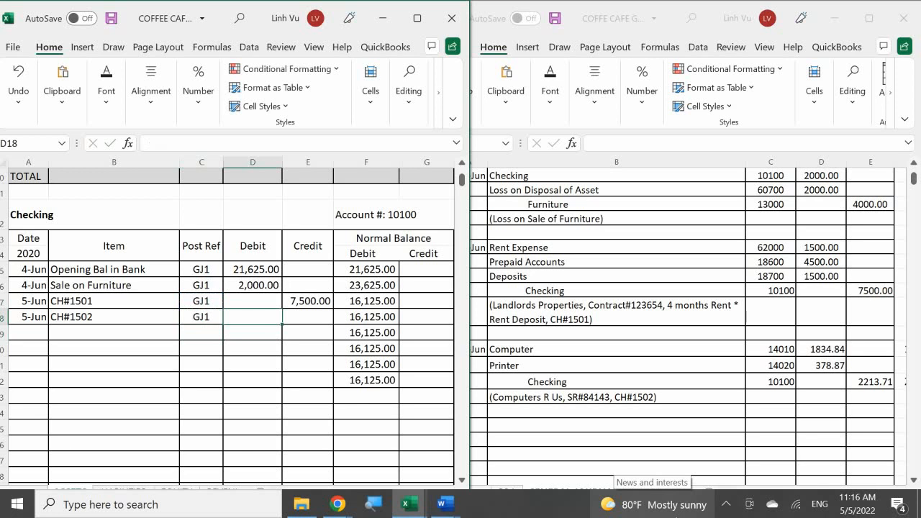
pyautogui.press('Right')
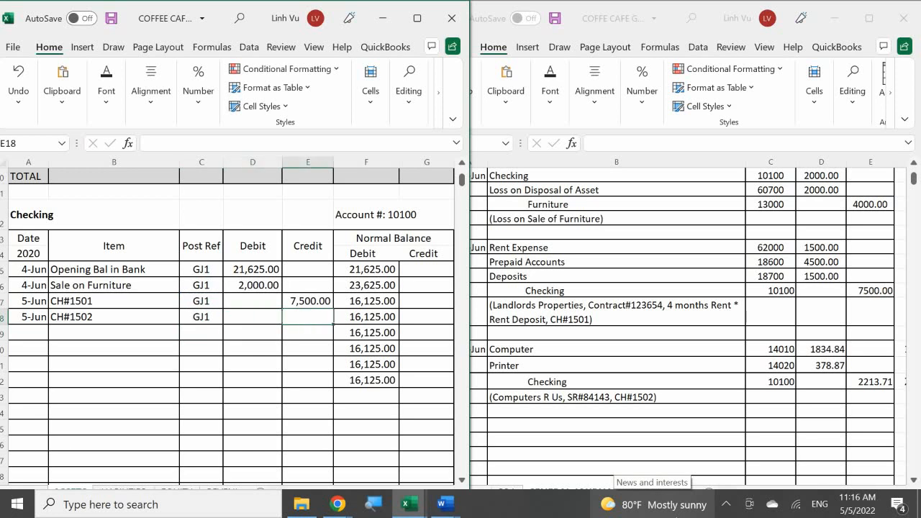
pyautogui.write('2213')
pyautogui.write('.71')
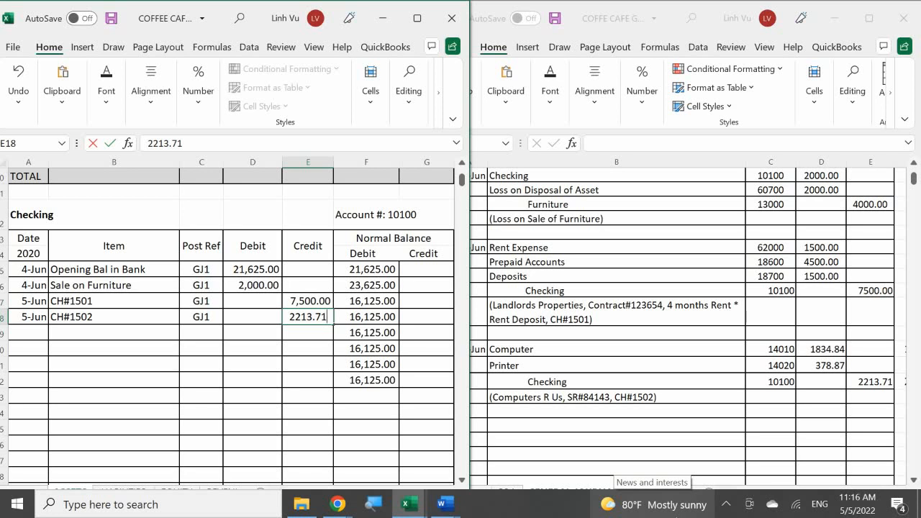
pyautogui.press('Return')
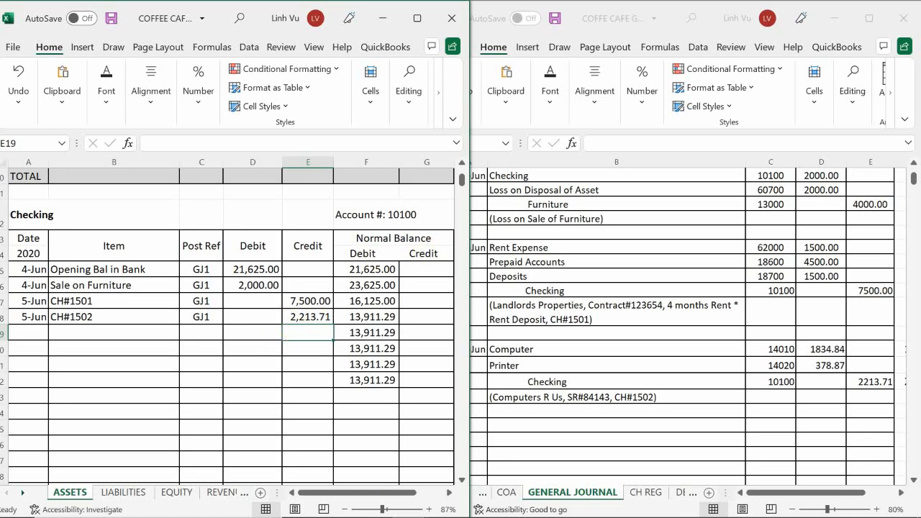
# Switch to the Coffee Cafe subsidiary ledger workbook and enter 6/5 as the date in A51 of the Computers “R” Us vendor account.
pyautogui.moveTo(401, 514)
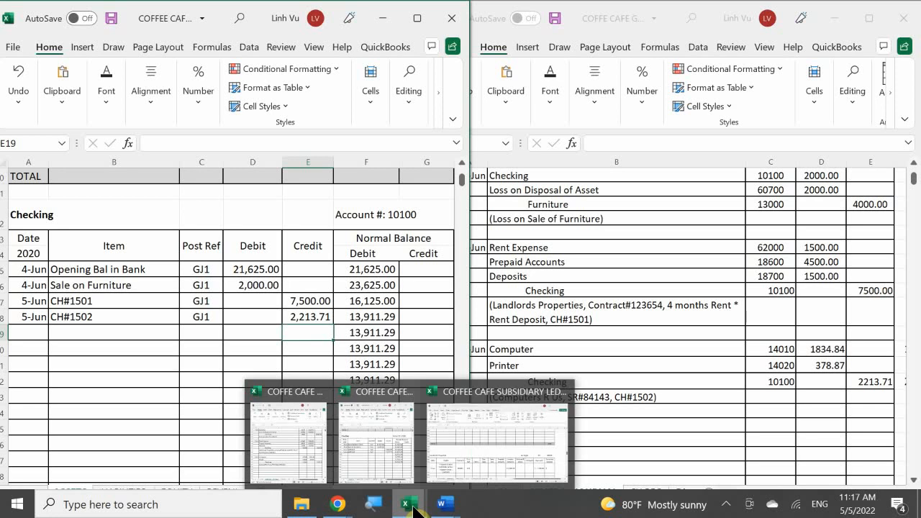
pyautogui.click(441, 439)
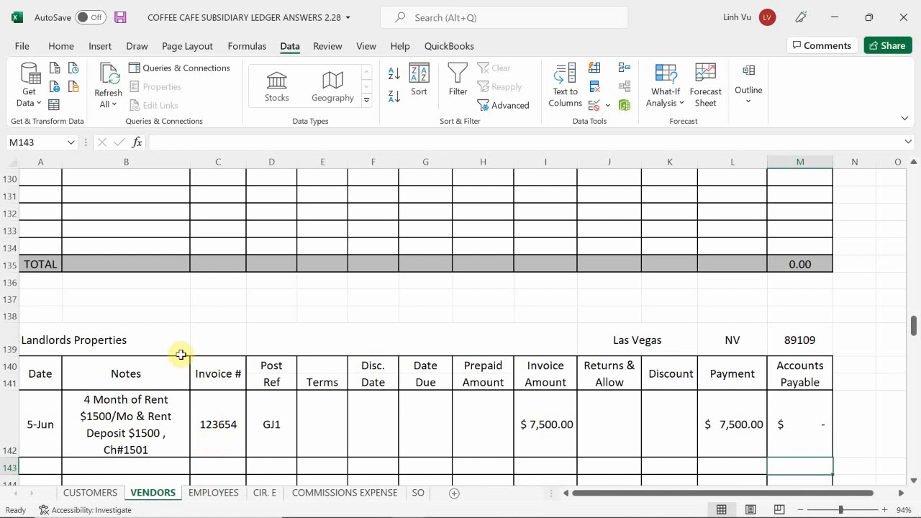
pyautogui.click(136, 325)
pyautogui.scroll(20, 130, 328)
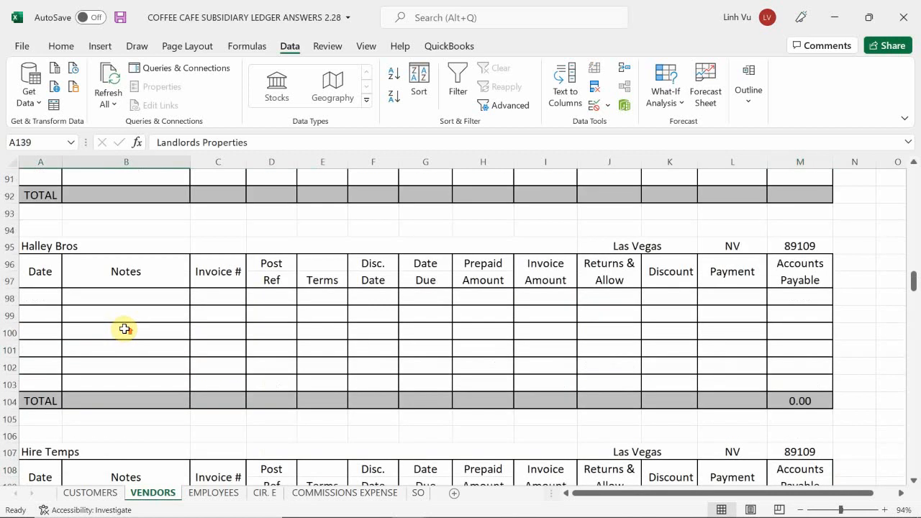
pyautogui.scroll(11, 124, 329)
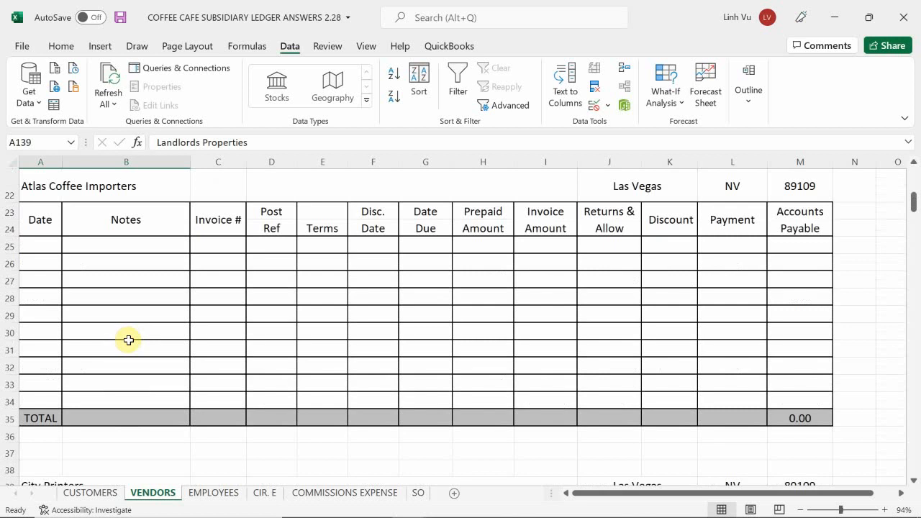
pyautogui.scroll(3, 128, 341)
pyautogui.scroll(-4, 128, 340)
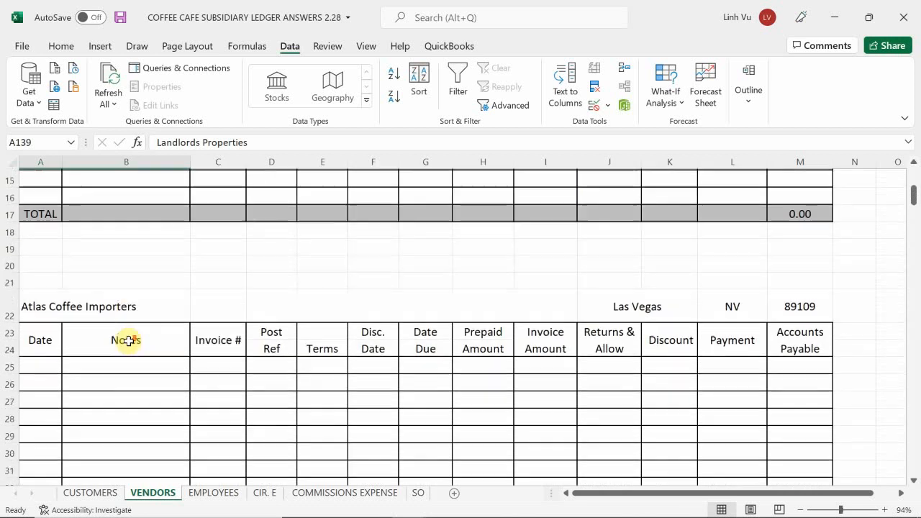
pyautogui.scroll(-6, 129, 343)
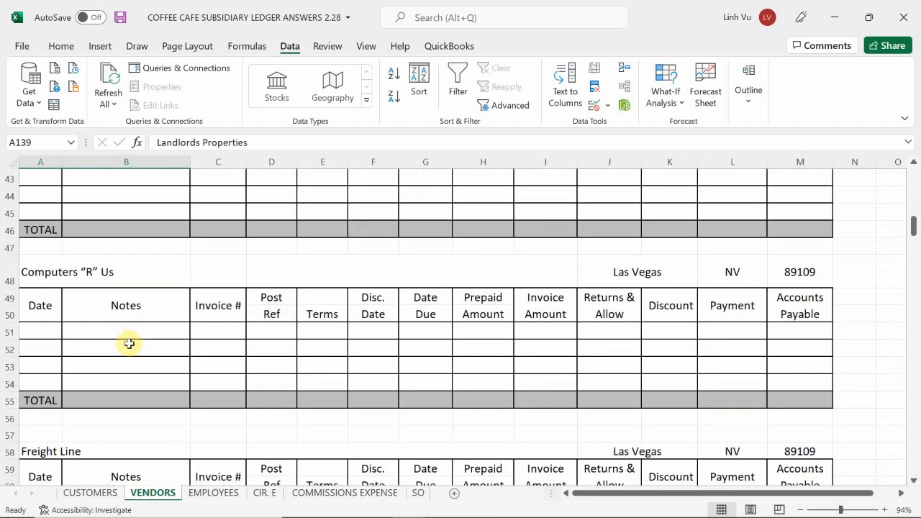
pyautogui.click(43, 332)
pyautogui.write('6/')
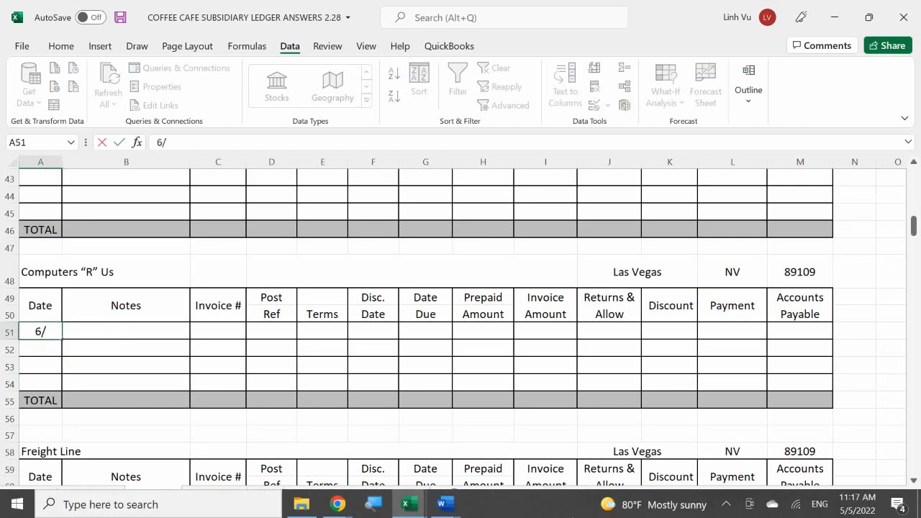
pyautogui.write('5')
pyautogui.press('Return')
# Start the note for the 5 June Computers “R” Us row in B51 with “Conputer: $1834.84”.
pyautogui.click(126, 331)
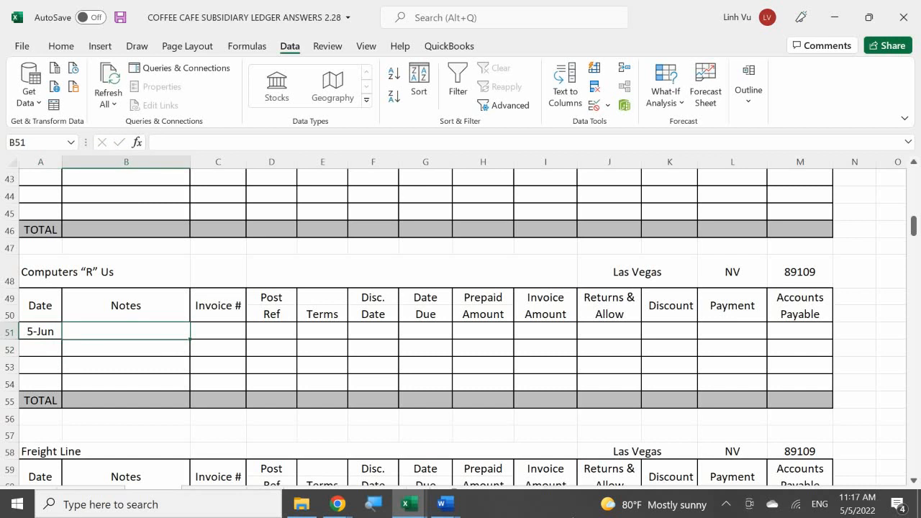
pyautogui.write('Cin')
pyautogui.press('BackSpace')
pyautogui.press('BackSpace')
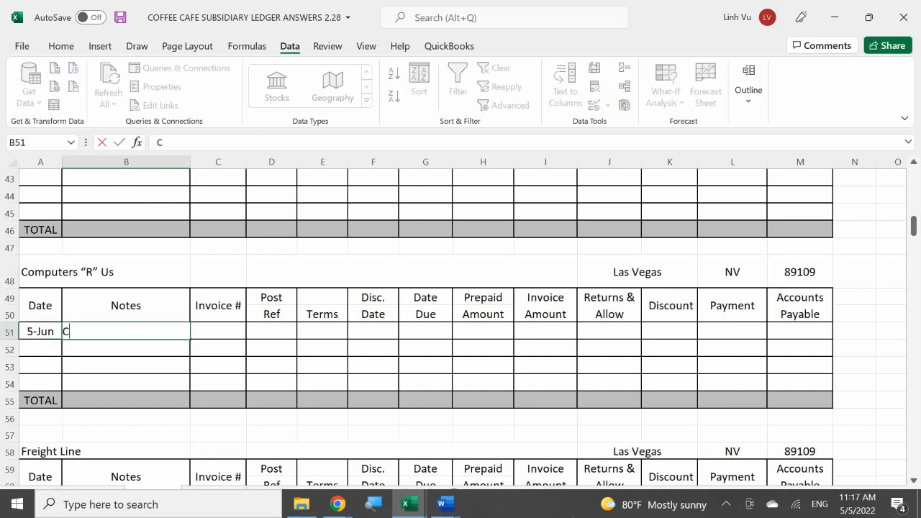
pyautogui.write('omputer: $')
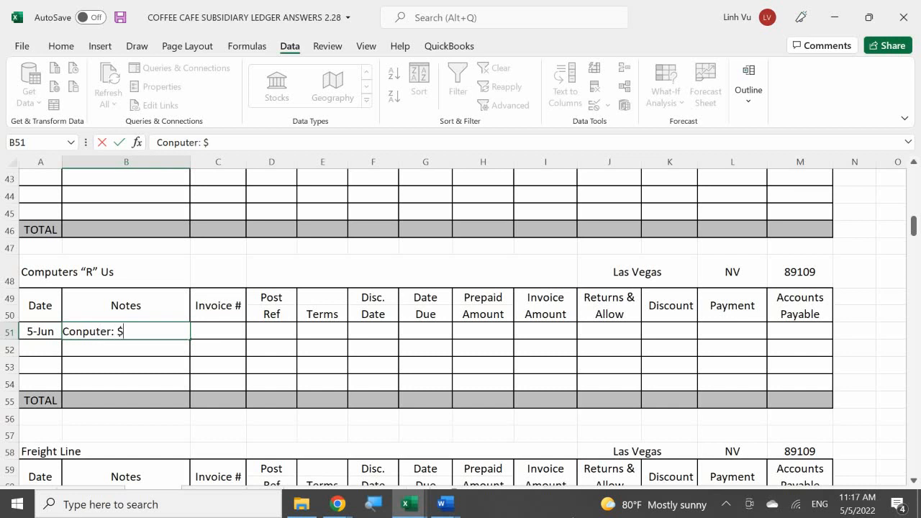
pyautogui.write('1834.84')
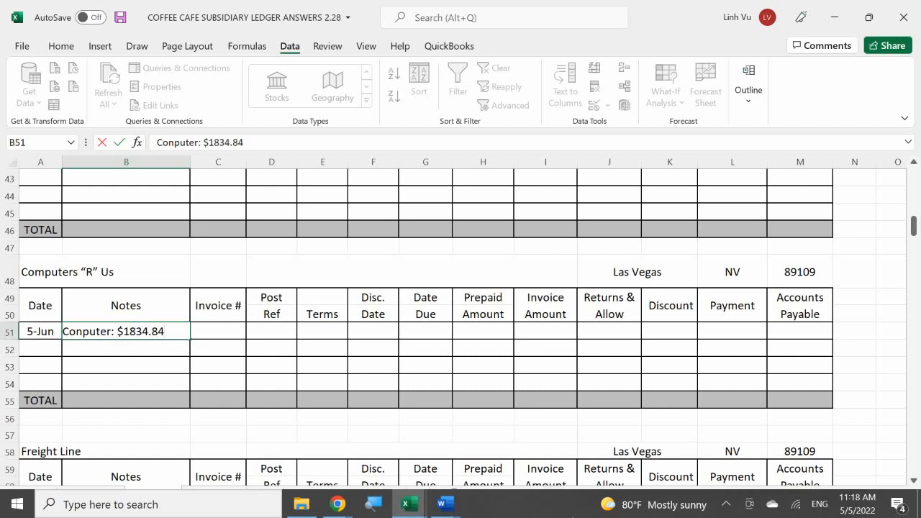
pyautogui.write(' + Prubt')
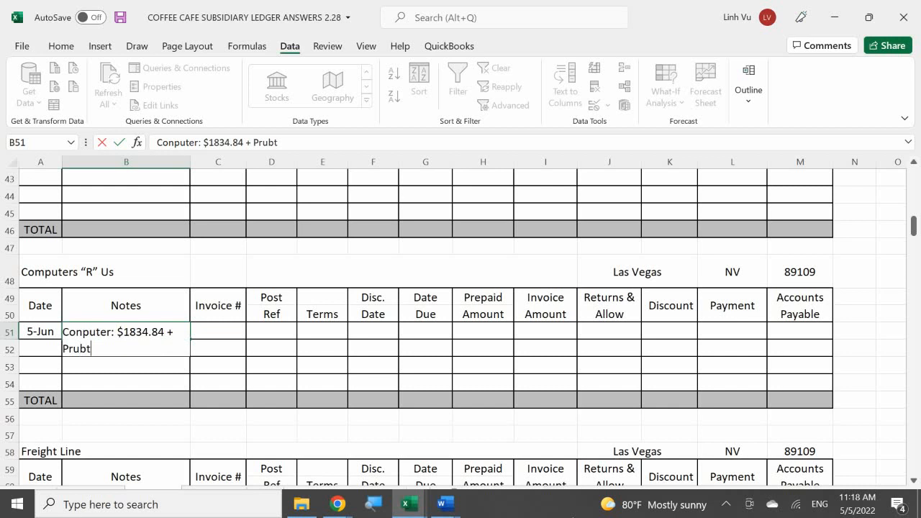
# Complete the note in B51 by adding “+ Printer: $378.87 CH#1502”.
pyautogui.write('er')
pyautogui.press('BackSpace')
pyautogui.press('BackSpace')
pyautogui.press('BackSpace')
pyautogui.press('BackSpace')
pyautogui.press('BackSpace')
pyautogui.write('inter ')
pyautogui.write('$')
pyautogui.press('BackSpace')
pyautogui.press('BackSpace')
pyautogui.write('?l')
pyautogui.press('BackSpace')
pyautogui.press('BackSpace')
pyautogui.write(";'")
pyautogui.press('BackSpace')
pyautogui.press('BackSpace')
pyautogui.write(': $378.')
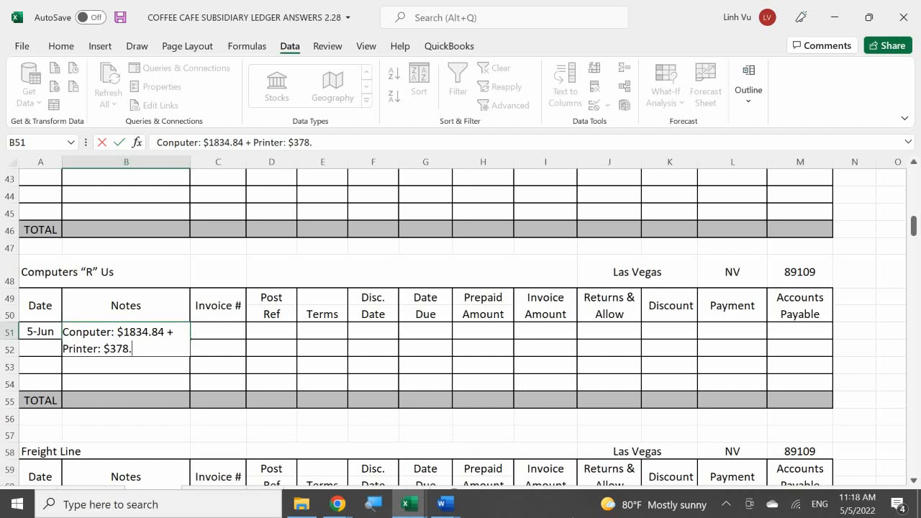
pyautogui.write('87 CH#1502')
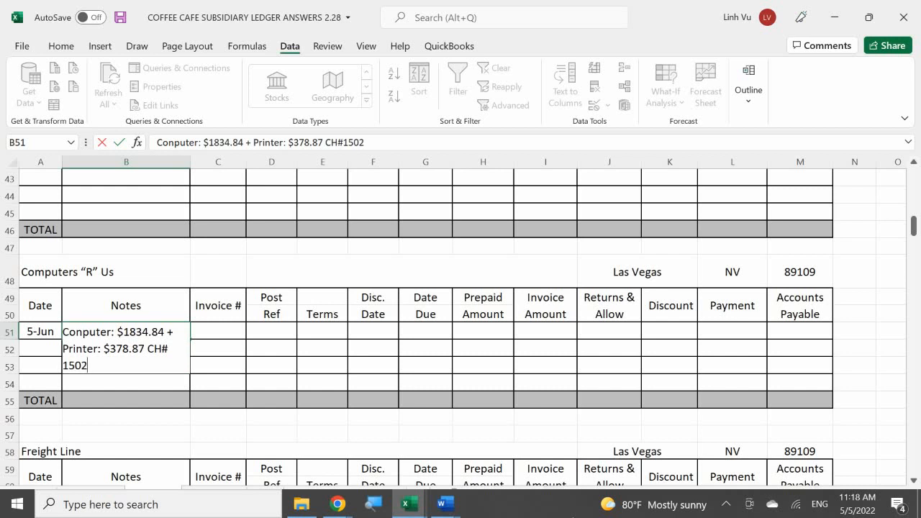
pyautogui.press('Tab')
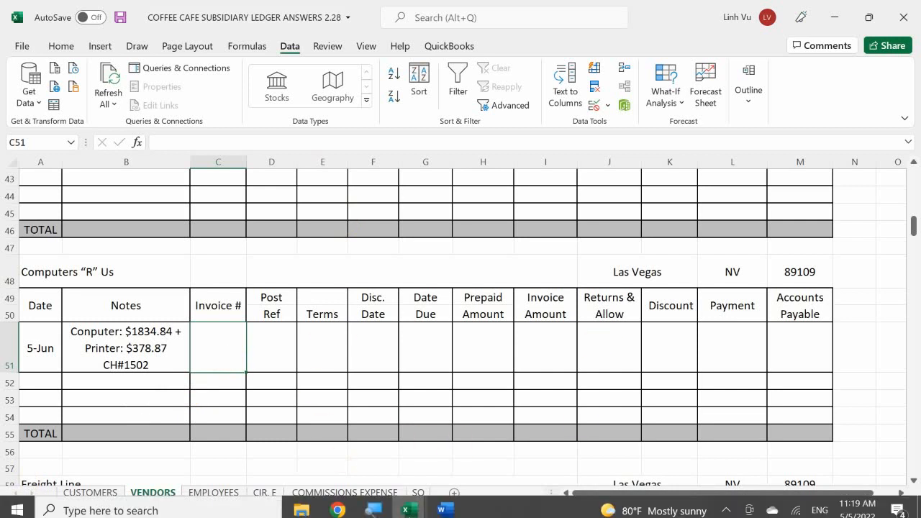
# Switch to the Coffee Cafe scenario document in Word and look up the Computers “R” Us sales receipt number.
pyautogui.moveTo(442, 504)
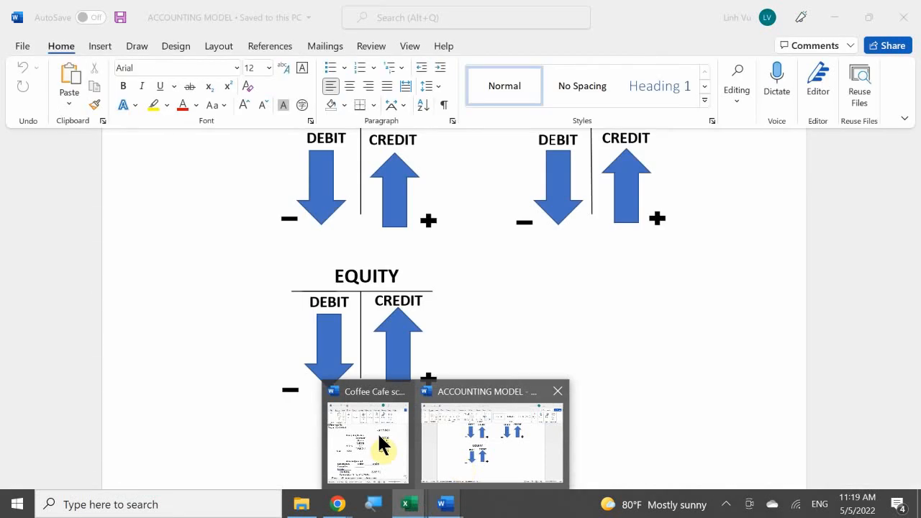
pyautogui.moveTo(348, 434)
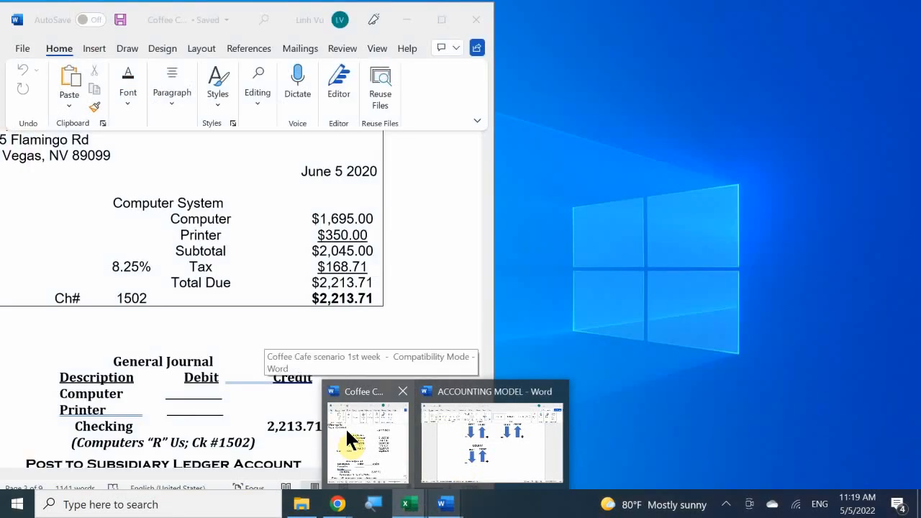
pyautogui.click(346, 428)
pyautogui.scroll(2, 327, 360)
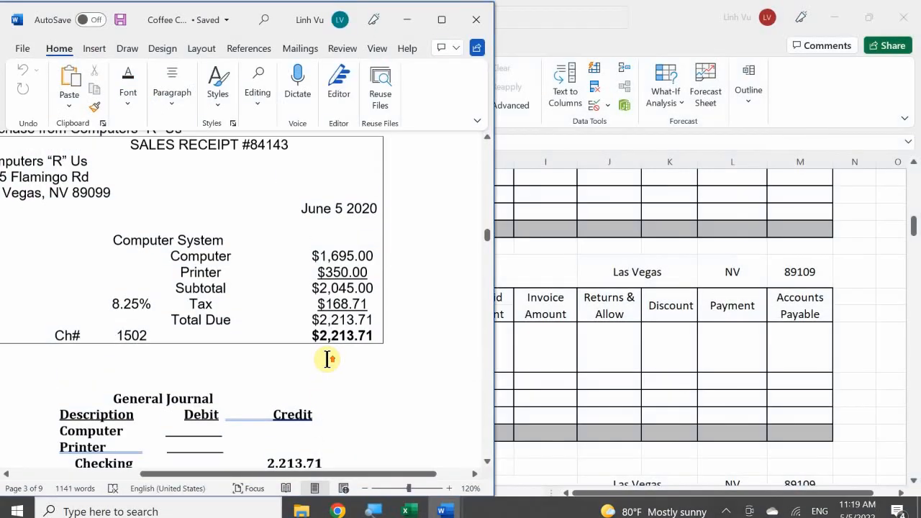
pyautogui.scroll(1, 326, 359)
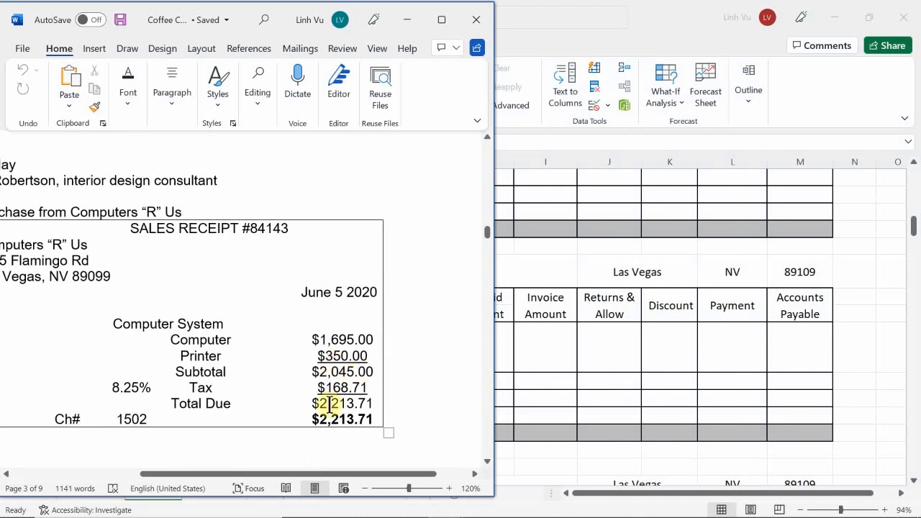
# Return to the subsidiary ledger workbook in Excel and enter 84134 as the invoice number in C51.
pyautogui.click(445, 504)
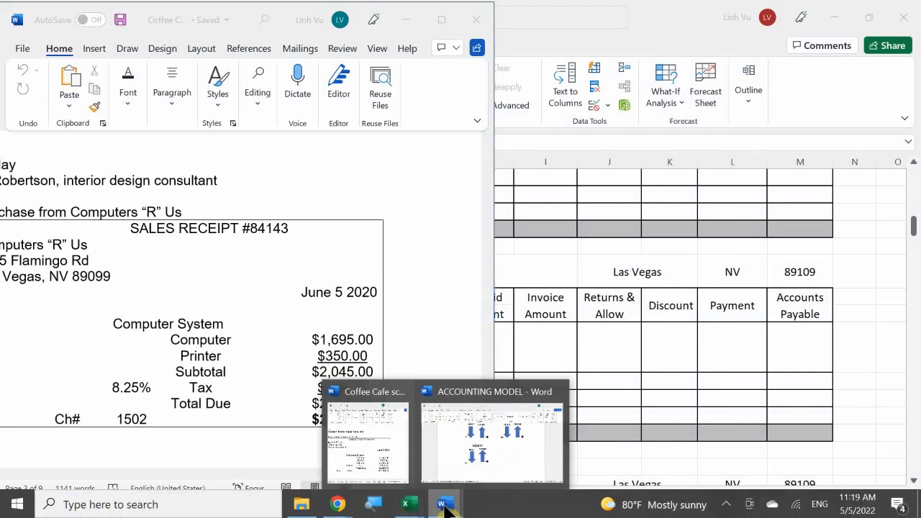
pyautogui.moveTo(408, 508)
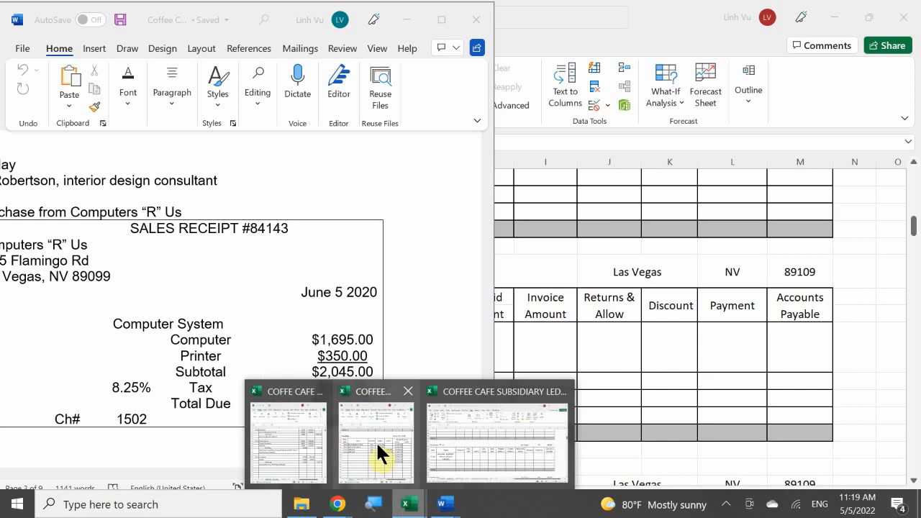
pyautogui.moveTo(377, 443)
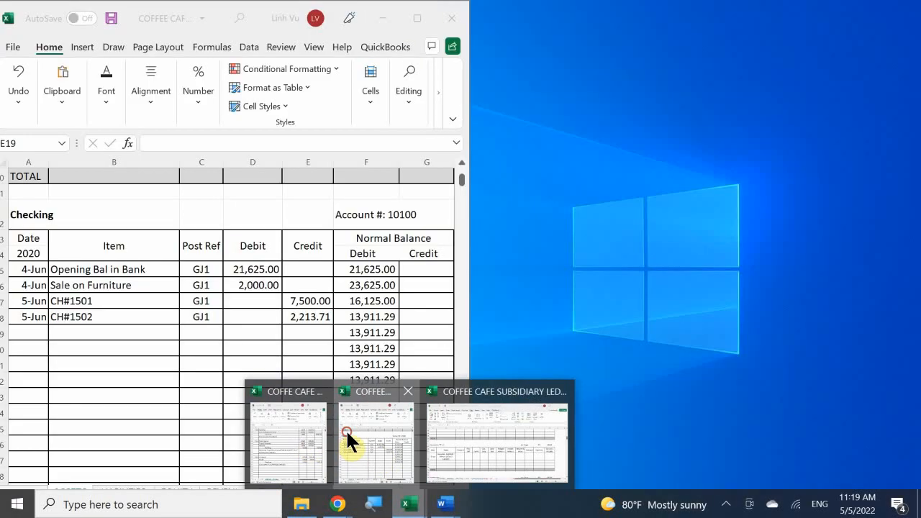
pyautogui.click(346, 429)
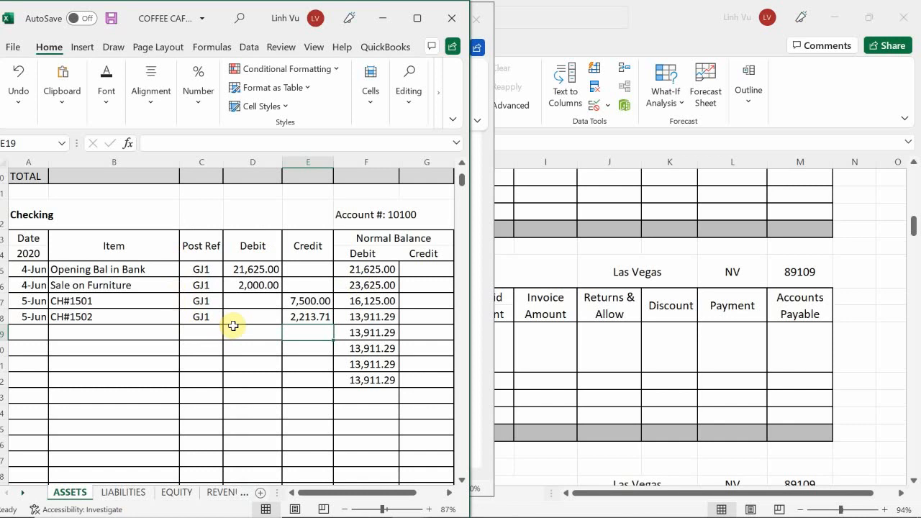
pyautogui.moveTo(366, 514)
pyautogui.moveTo(401, 509)
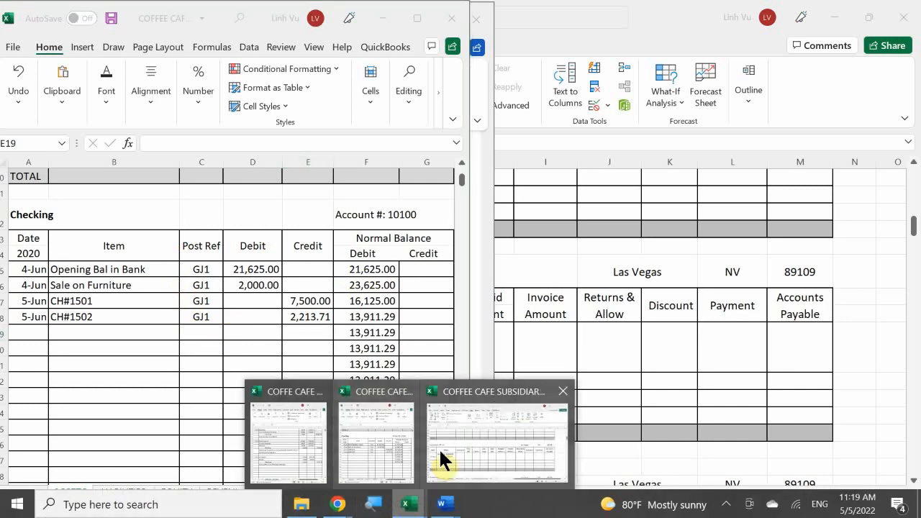
pyautogui.click(438, 446)
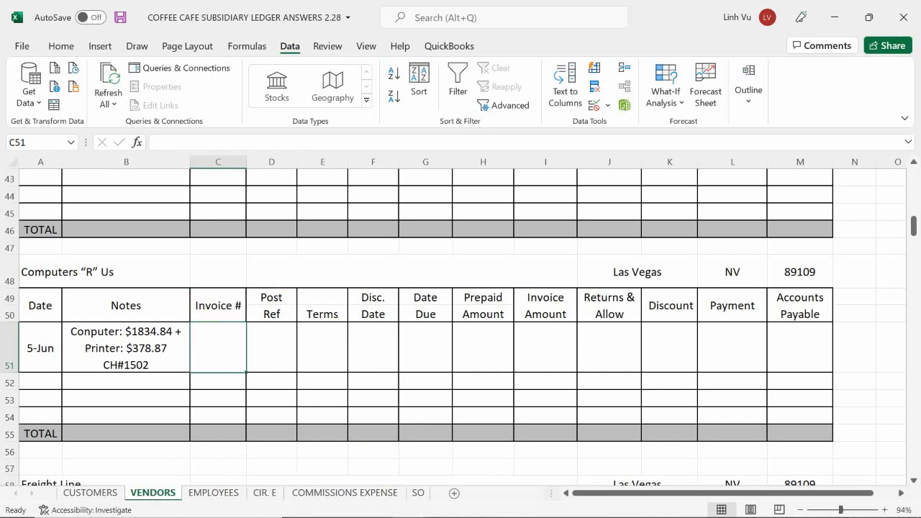
pyautogui.write('84134')
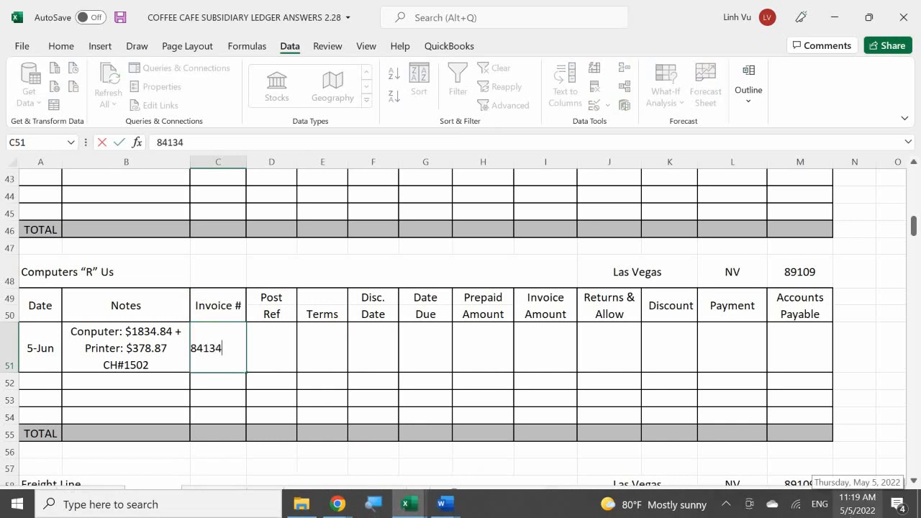
pyautogui.press('Return')
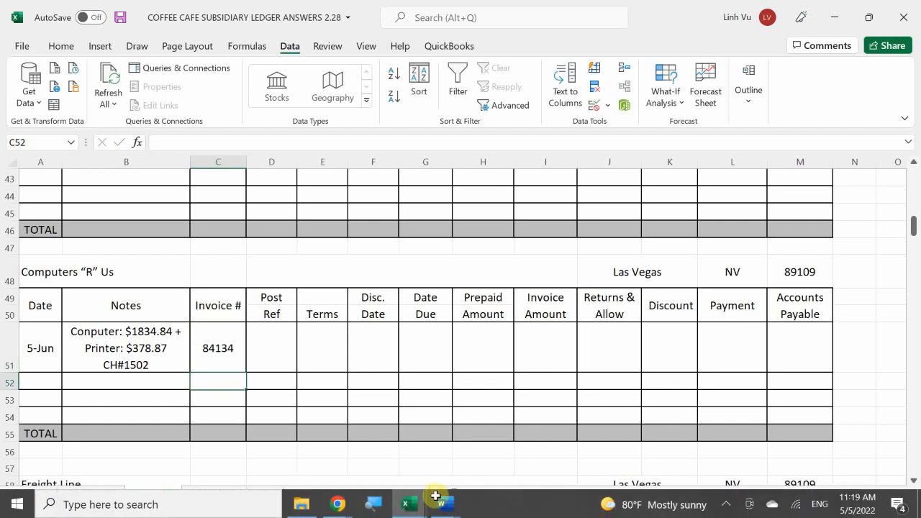
# Correct the Computers “R” Us invoice number in C51 to 84143.
pyautogui.moveTo(448, 500)
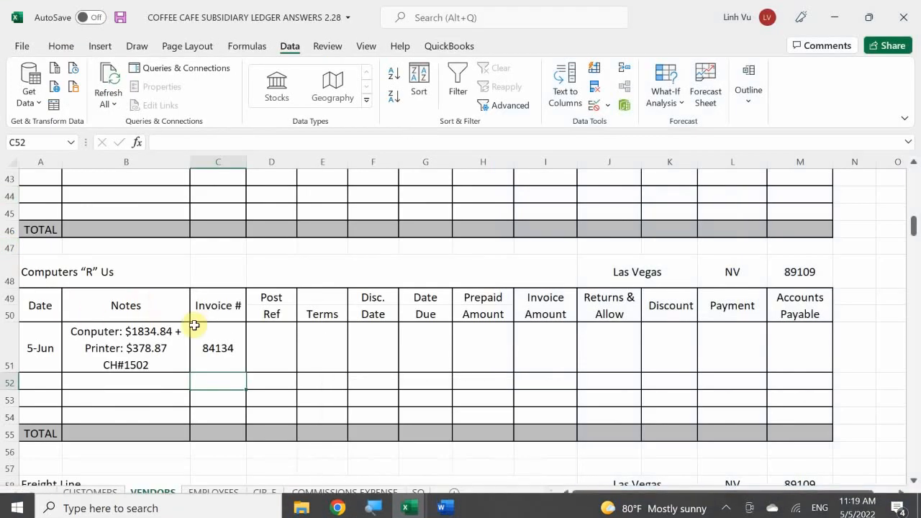
pyautogui.doubleClick(235, 349)
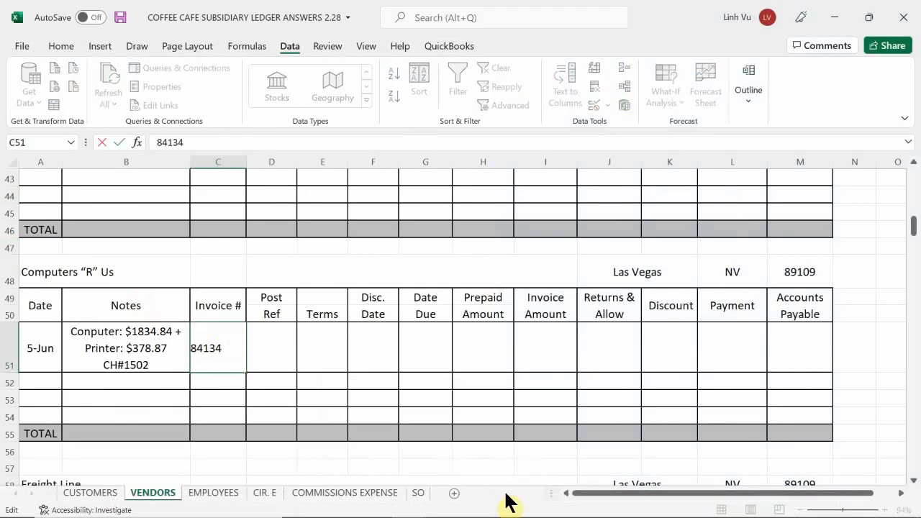
pyautogui.press('BackSpace')
pyautogui.press('BackSpace')
pyautogui.write('43')
pyautogui.press('Return')
# Enter GJ1 as the post reference in D51 of the Computers “R” Us account.
pyautogui.press('Right')
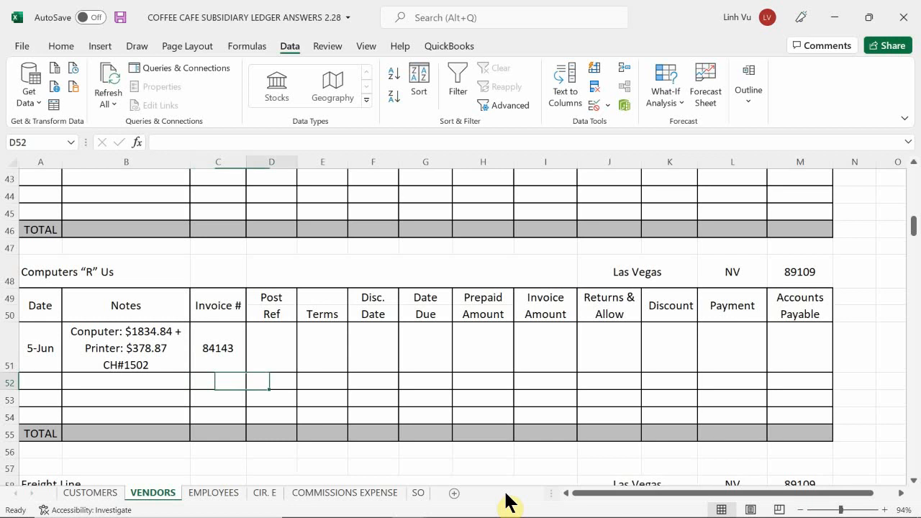
pyautogui.press('Up')
pyautogui.write('GH')
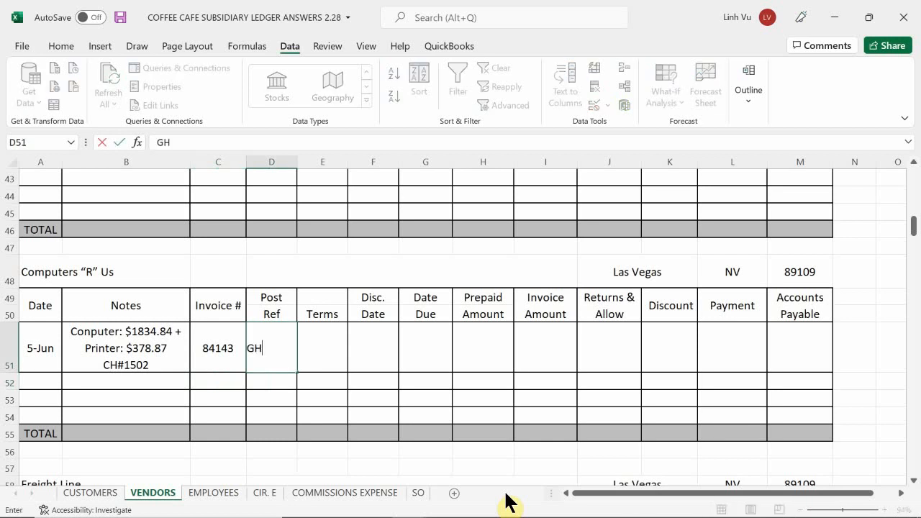
pyautogui.press('BackSpace')
pyautogui.write('J1')
pyautogui.press('Return')
# Enter 2213.71 as the invoice amount in I51 of the Computers “R” Us account.
pyautogui.press('Right')
pyautogui.press('Up')
pyautogui.press('Right')
pyautogui.press('Right')
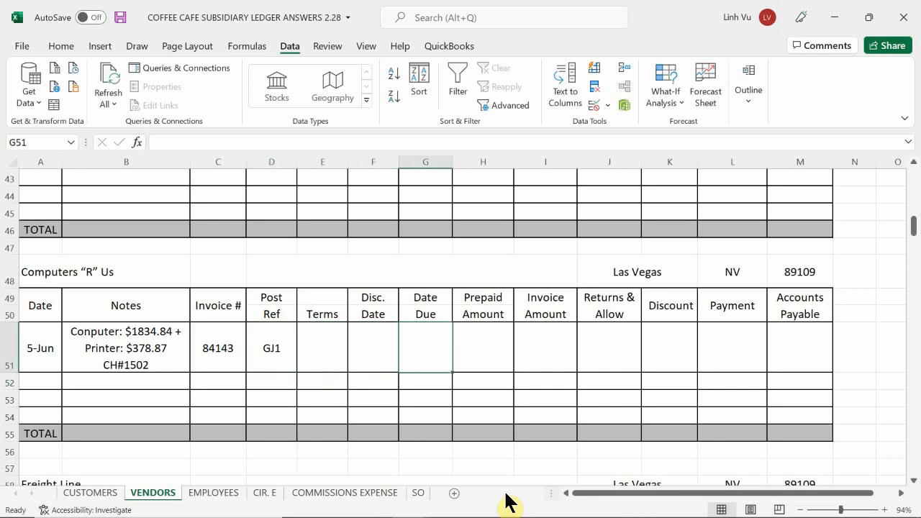
pyautogui.press('Left')
pyautogui.press('Left')
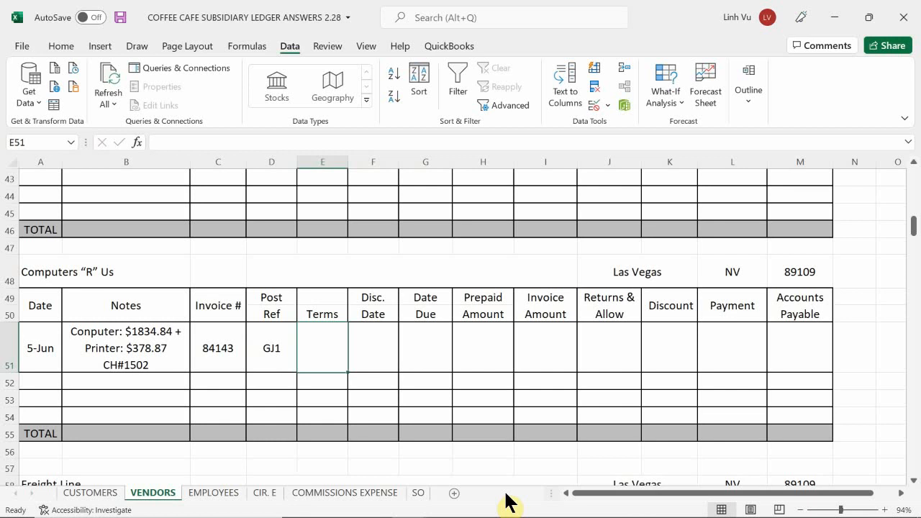
pyautogui.press('Right')
pyautogui.press('Right')
pyautogui.press('Right')
pyautogui.press('Right')
pyautogui.press('Right')
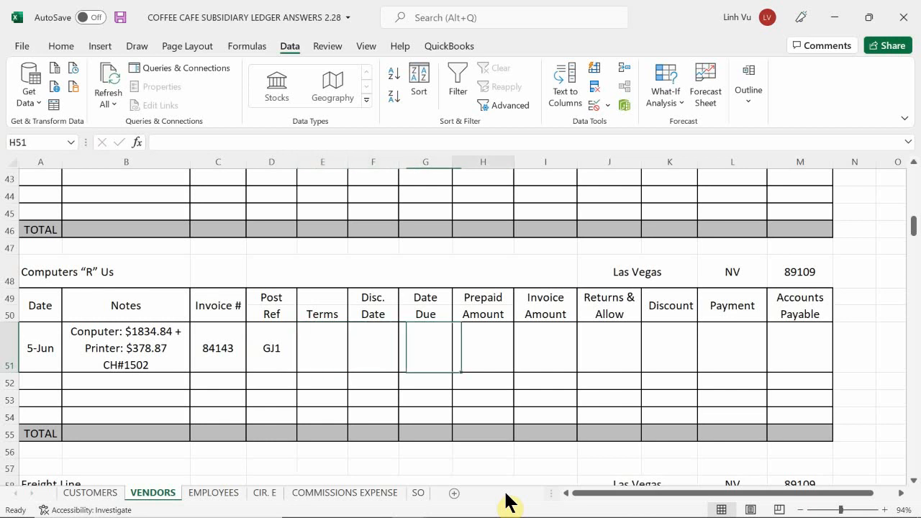
pyautogui.press('Right')
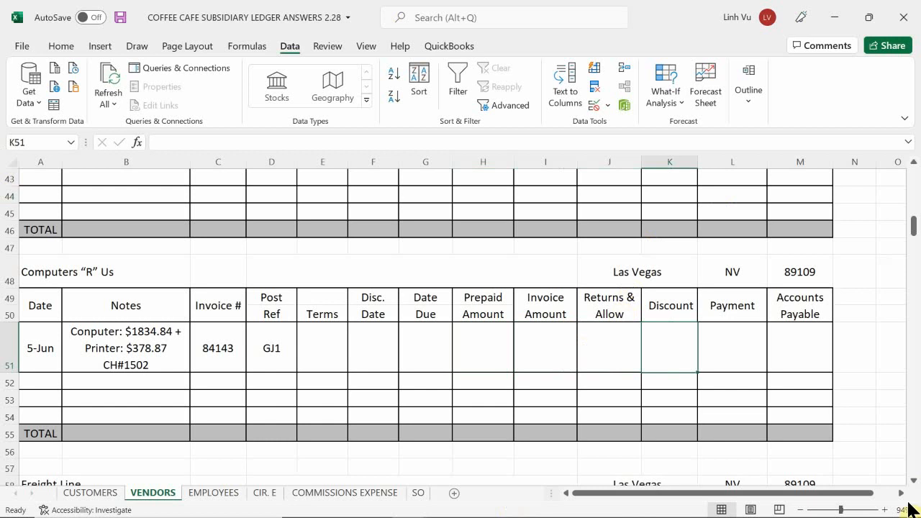
pyautogui.click(560, 355)
pyautogui.write('2')
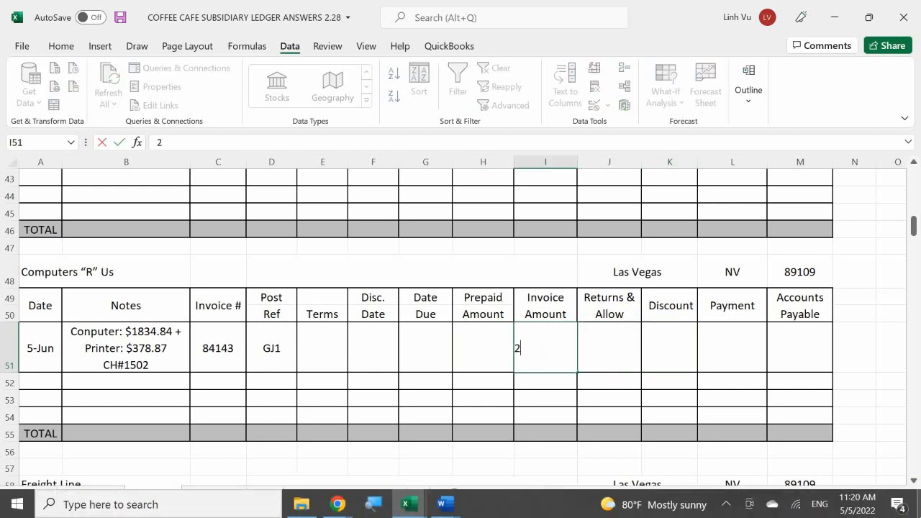
pyautogui.write('213.71')
pyautogui.press('Return')
# Set the payment in L51 equal to the invoice amount with the formula =I51.
pyautogui.press('Right')
pyautogui.press('Up')
pyautogui.press('Right')
pyautogui.press('Right')
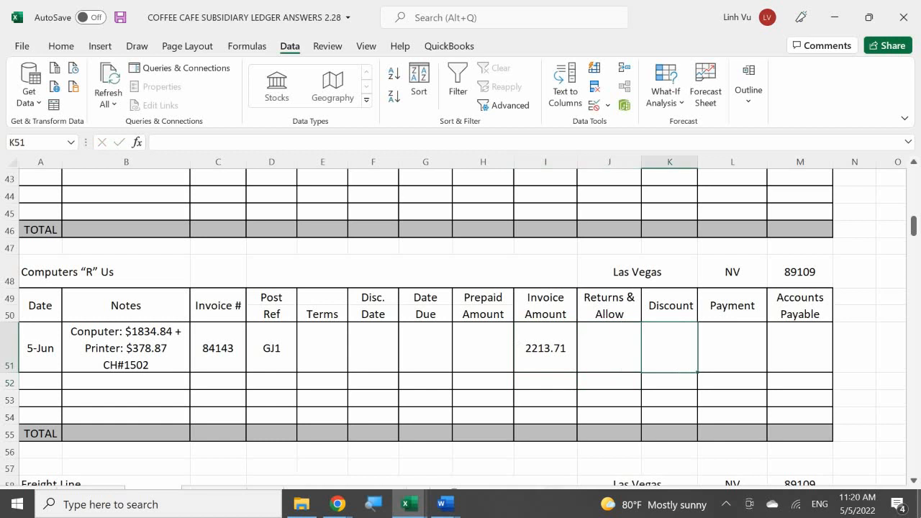
pyautogui.write('=')
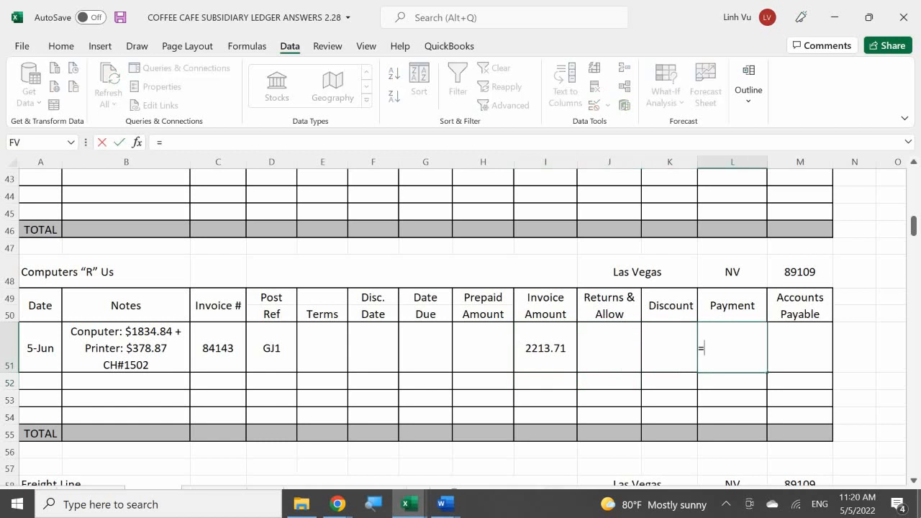
pyautogui.press('Left')
pyautogui.press('Left')
pyautogui.press('Left')
pyautogui.press('Return')
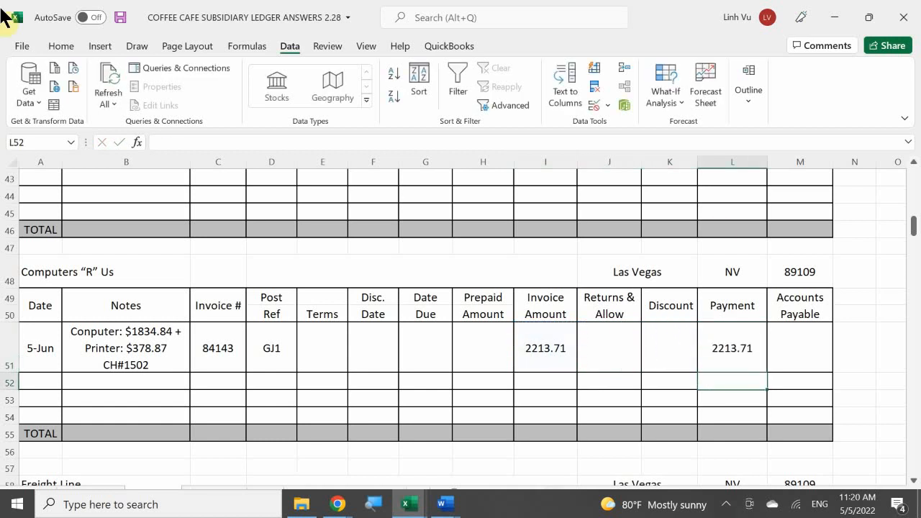
# Apply the Accounting number format to H51:M55 of the Computers “R” Us account.
pyautogui.moveTo(502, 360)
pyautogui.mouseDown()
pyautogui.moveTo(726, 382)
pyautogui.moveTo(784, 418)
pyautogui.moveTo(789, 434)
pyautogui.mouseUp()
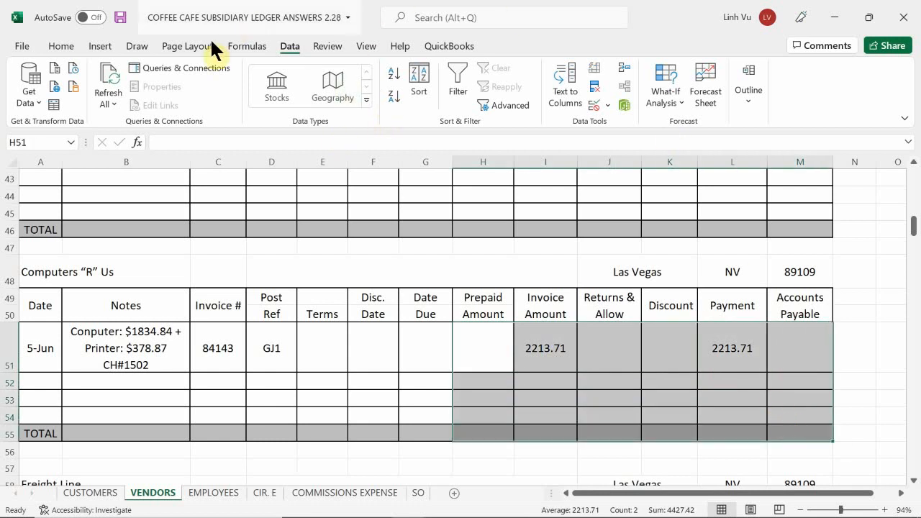
pyautogui.click(98, 45)
pyautogui.click(67, 46)
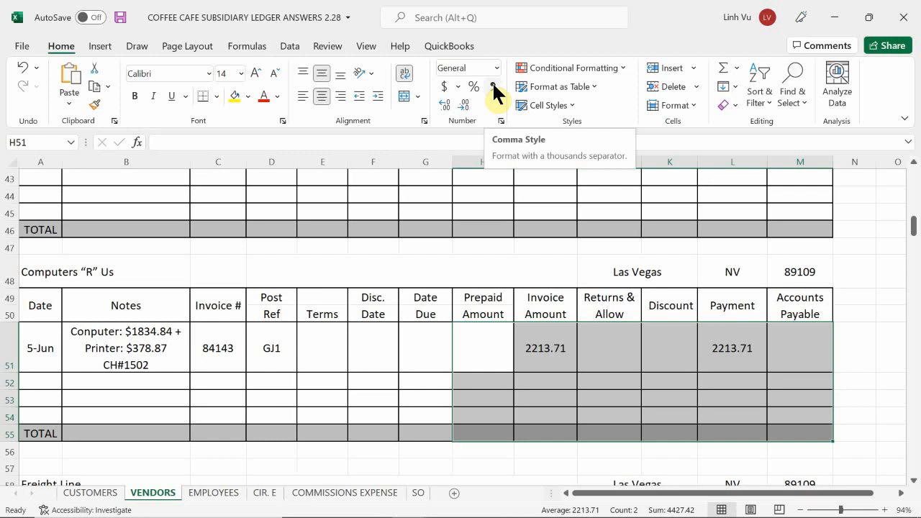
pyautogui.click(444, 88)
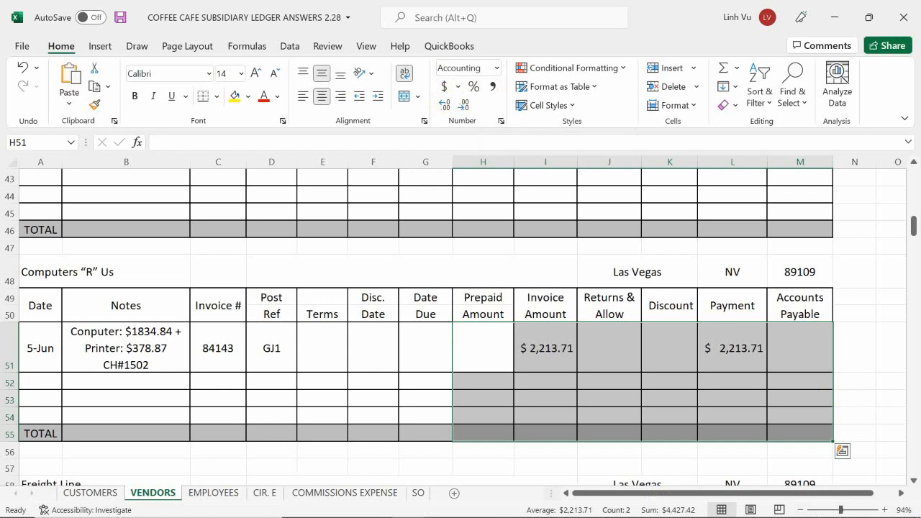
# Calculate the accounts payable balance in M51 with the formula =I51-H51-J51-K51-L51.
pyautogui.click(809, 353)
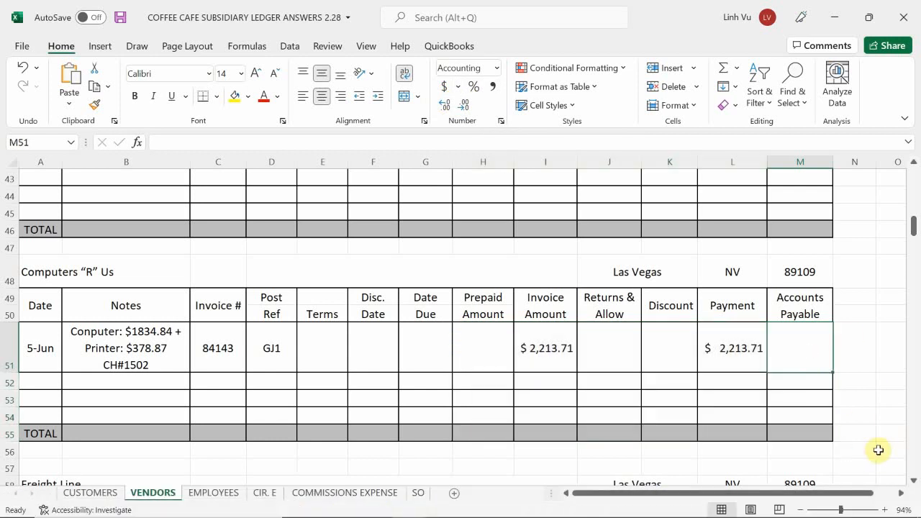
pyautogui.write('=')
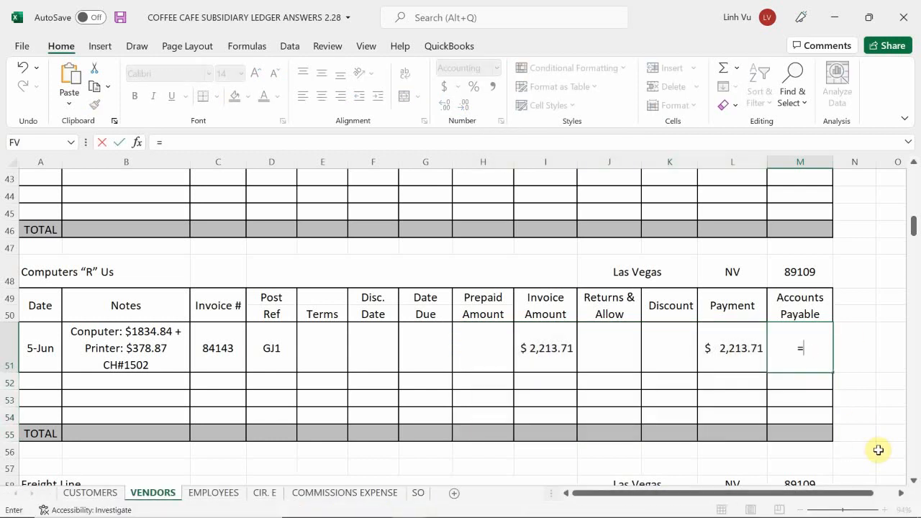
pyautogui.press('Left')
pyautogui.press('Left')
pyautogui.press('Left')
pyautogui.press('Left')
pyautogui.press('Left')
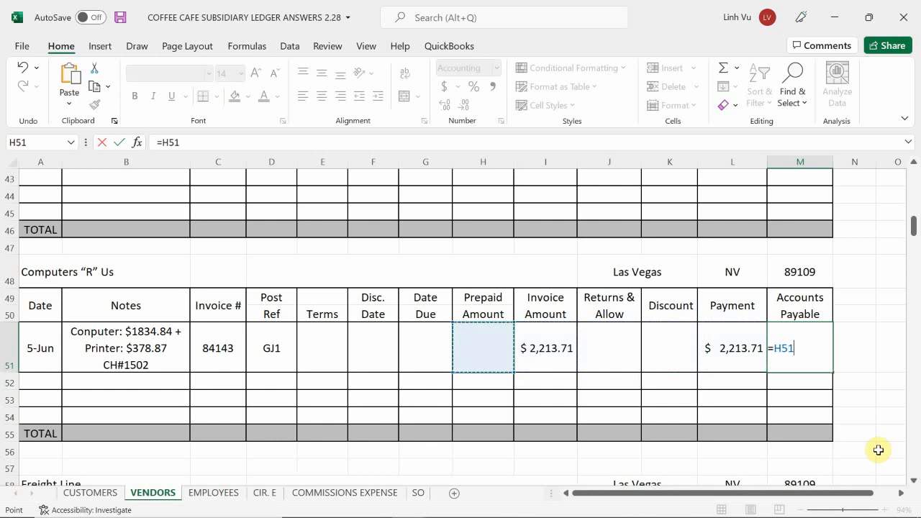
pyautogui.press('Right')
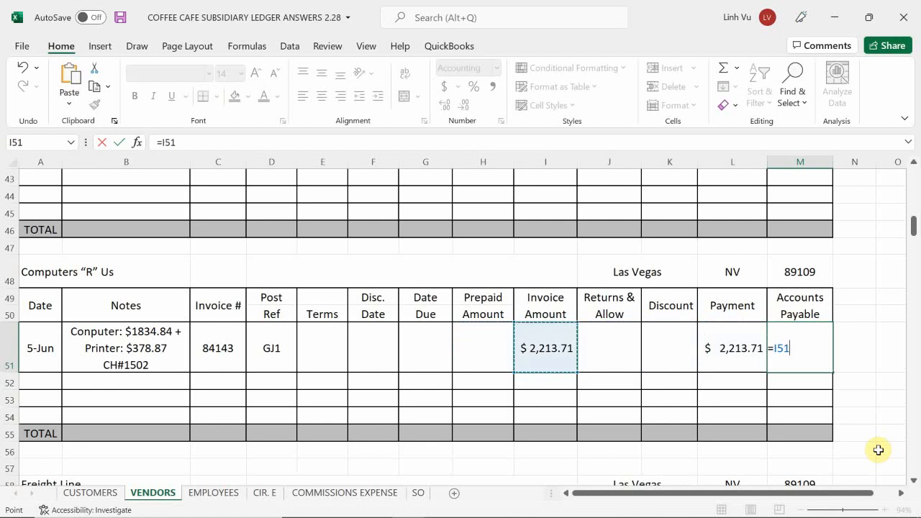
pyautogui.write('-')
pyautogui.press('Left')
pyautogui.press('Left')
pyautogui.press('Left')
pyautogui.press('Left')
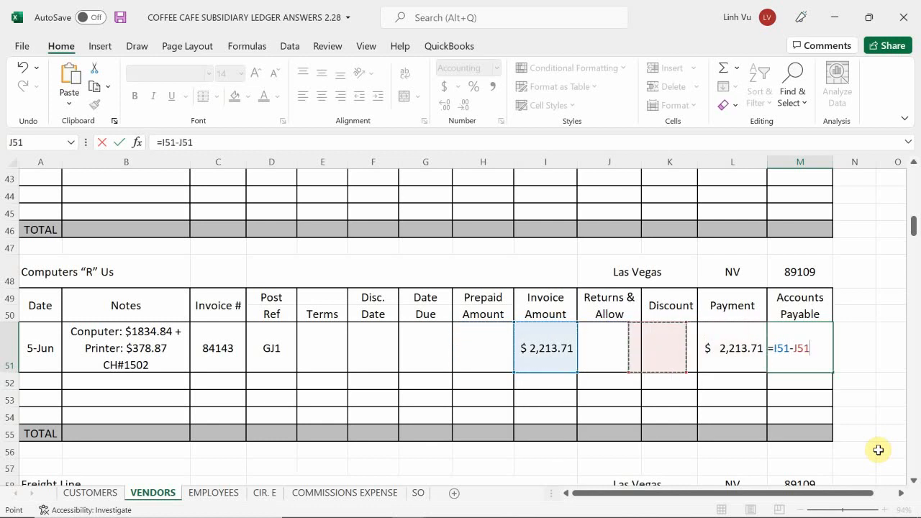
pyautogui.press('Left')
pyautogui.write('-')
pyautogui.press('Left')
pyautogui.press('Left')
pyautogui.press('Left')
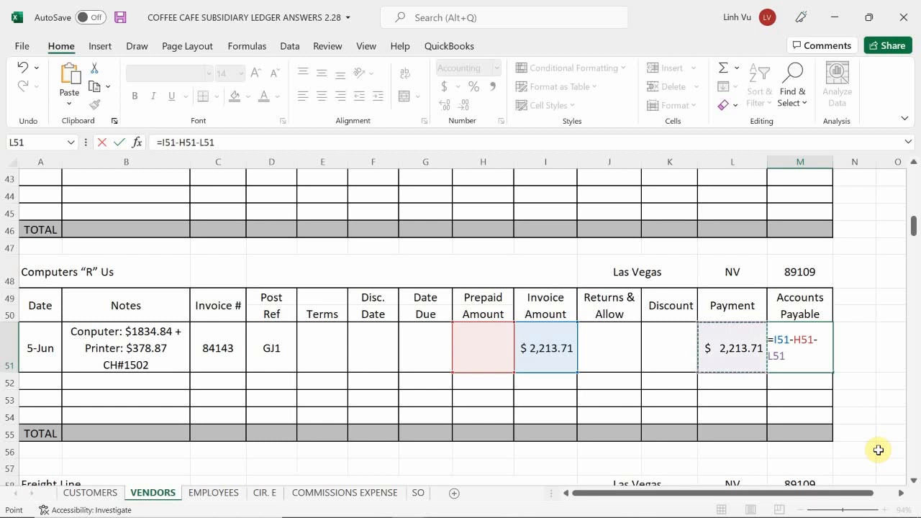
pyautogui.write('-')
pyautogui.press('Left')
pyautogui.press('Left')
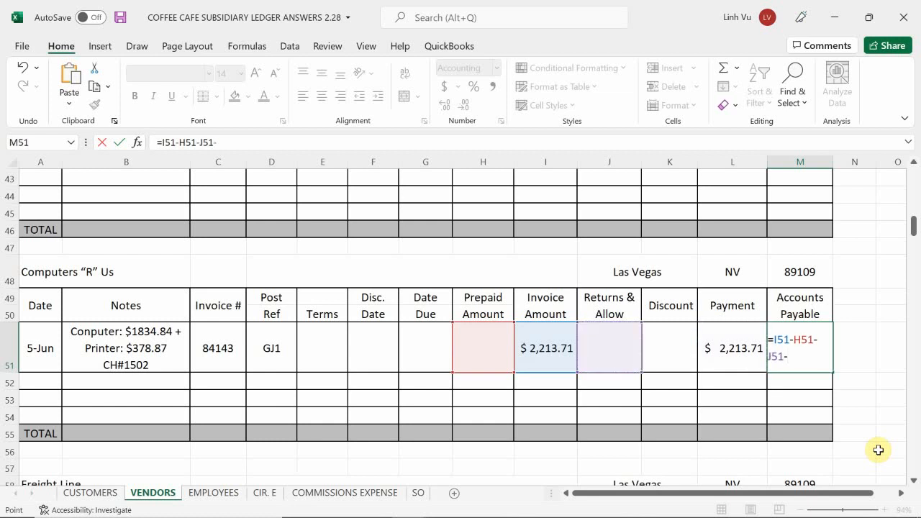
pyautogui.write('-')
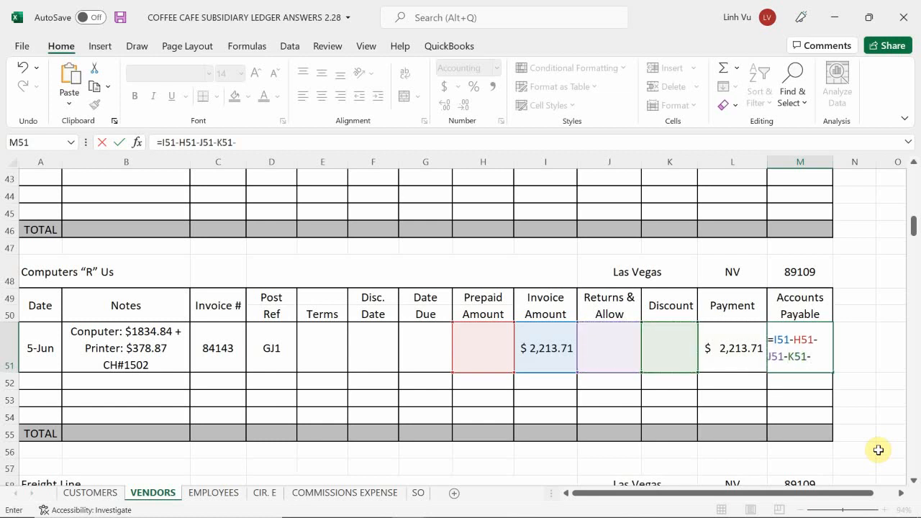
pyautogui.press('Left')
pyautogui.press('Return')
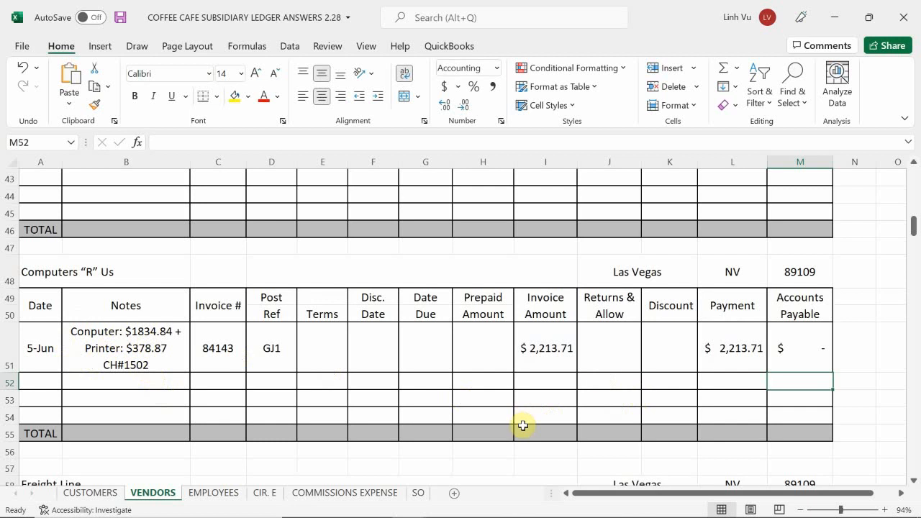
# Copy the accounts payable formula from M51 down to M52.
pyautogui.click(611, 383)
pyautogui.click(814, 359)
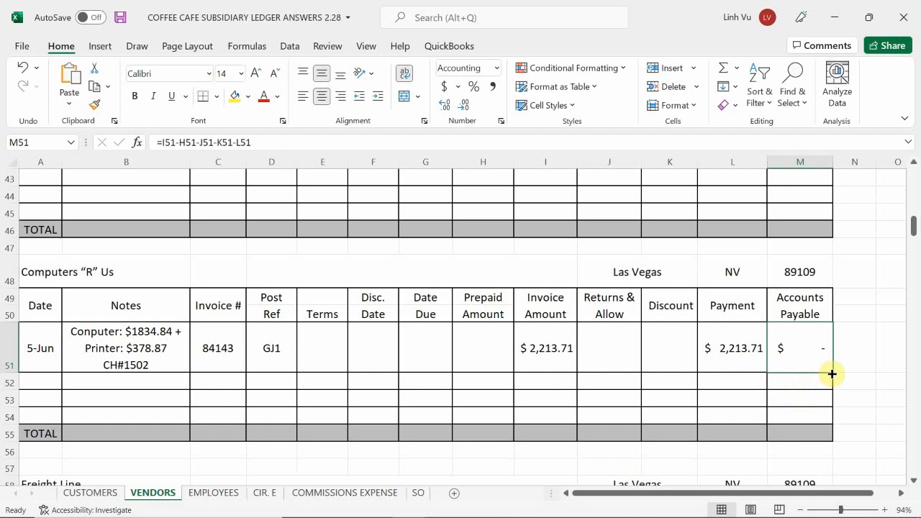
pyautogui.moveTo(832, 374); pyautogui.dragTo(833, 383)
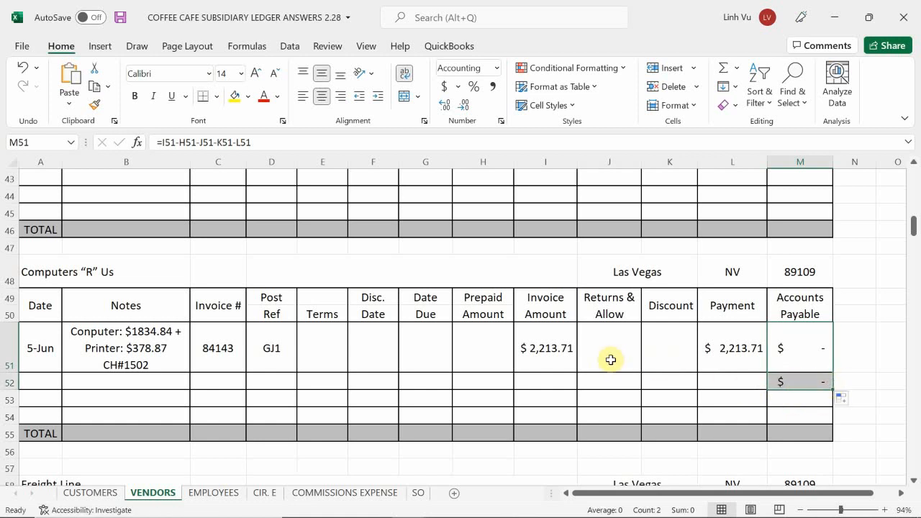
# Enter 378.87 as the returns and allowances amount in J52.
pyautogui.click(607, 385)
pyautogui.write('37')
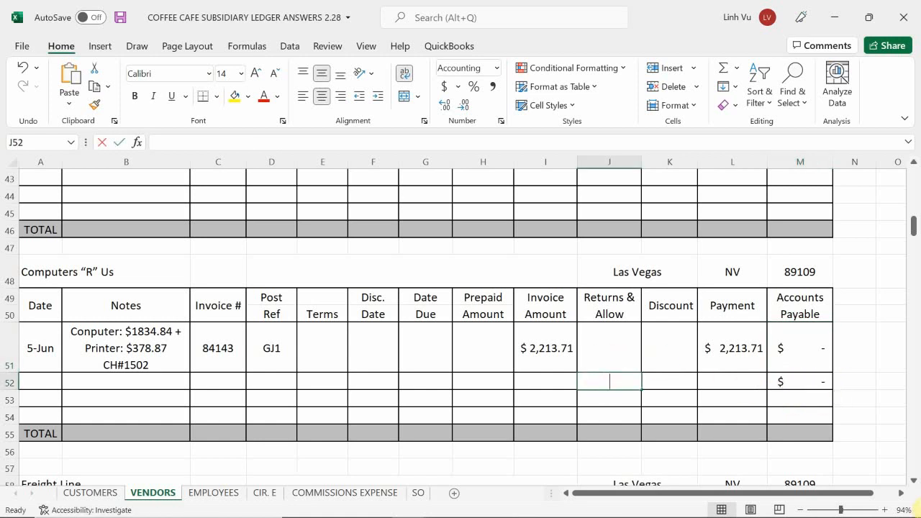
pyautogui.write('8.87')
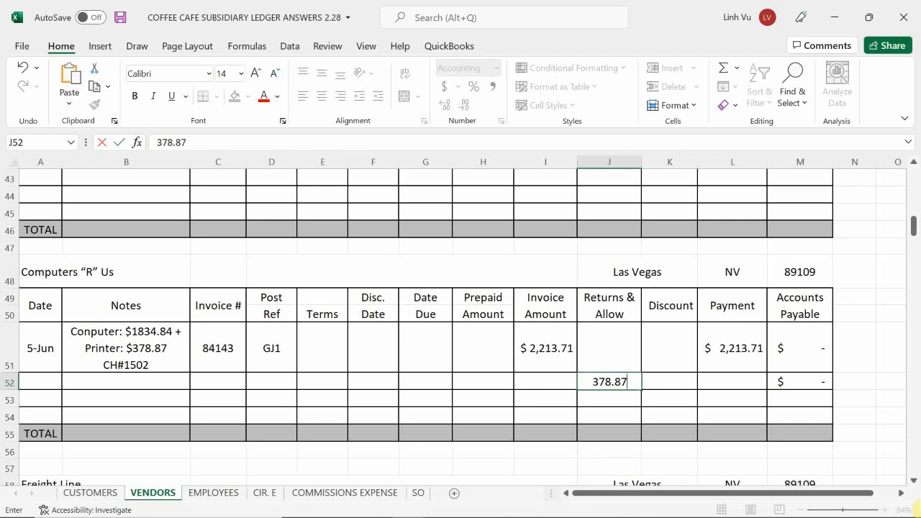
pyautogui.press('Return')
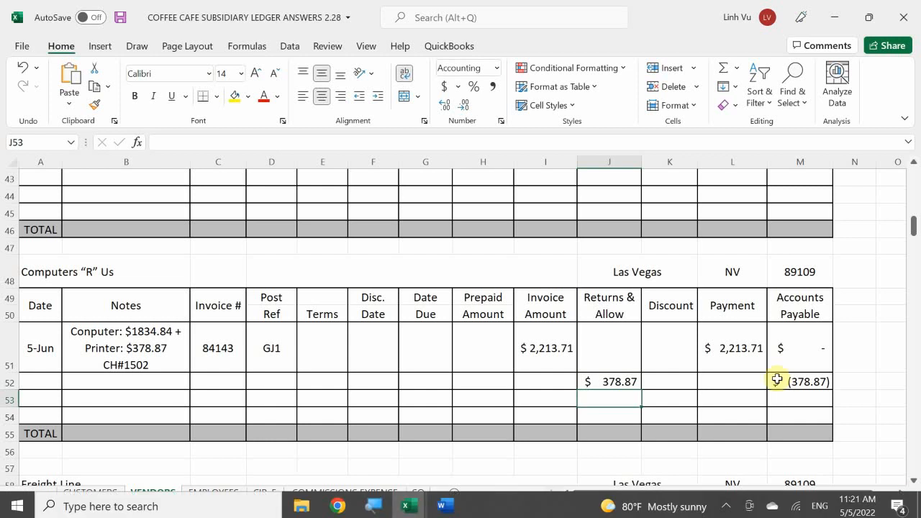
# Clear the returns amount in J52 and the payment in L51.
pyautogui.click(609, 380)
pyautogui.press('Delete')
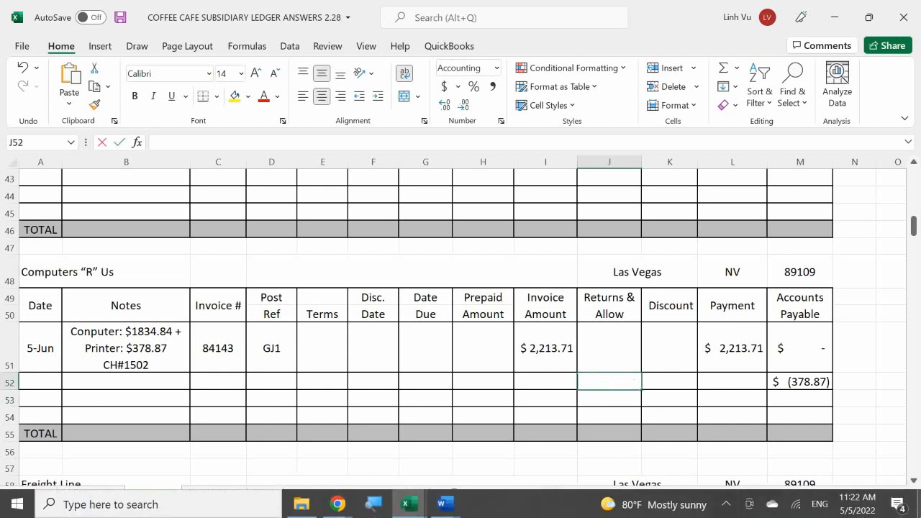
pyautogui.press('Right')
pyautogui.press('Up')
pyautogui.press('Right')
pyautogui.press('BackSpace')
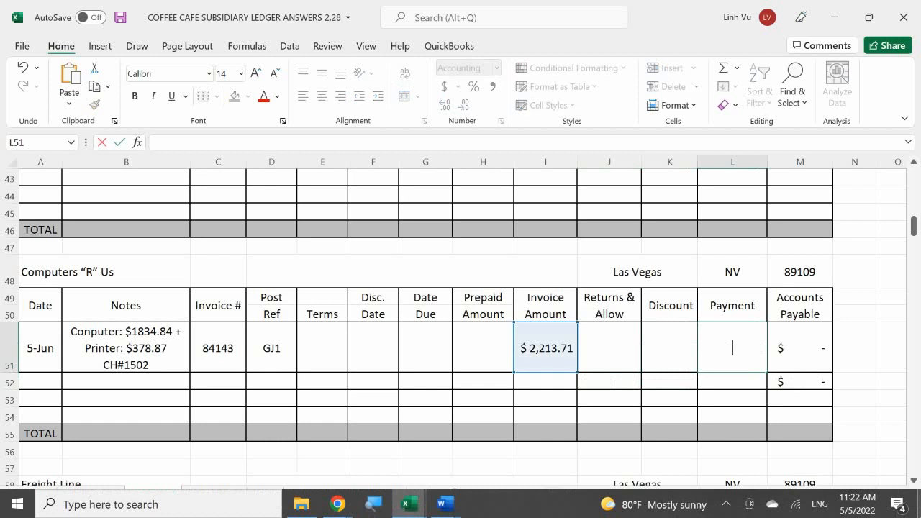
pyautogui.press('Return')
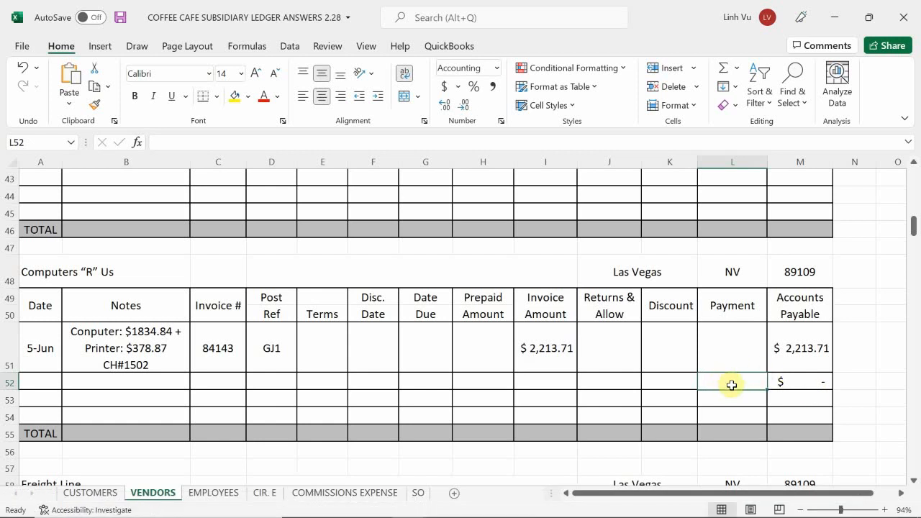
# Enter 2213.71 as the payment in L52 of the Computers “R” Us account.
pyautogui.write('2')
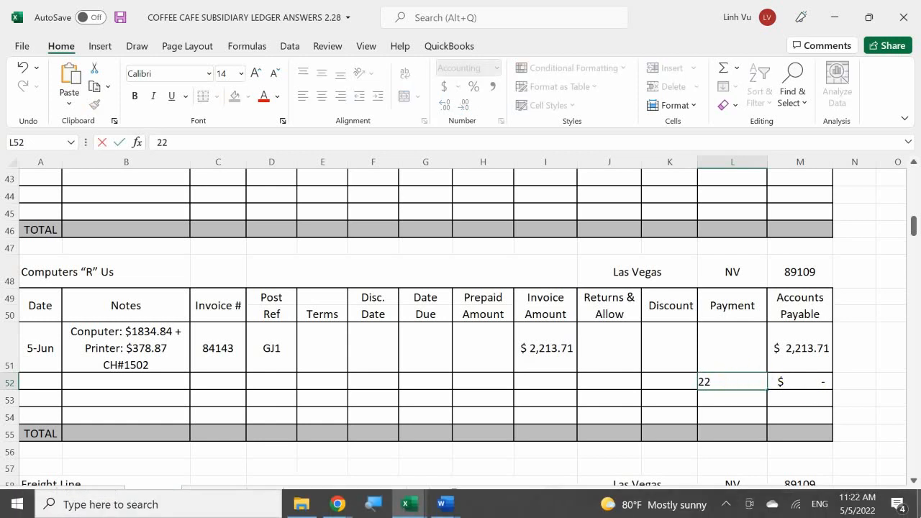
pyautogui.write(',213.71')
pyautogui.press('Return')
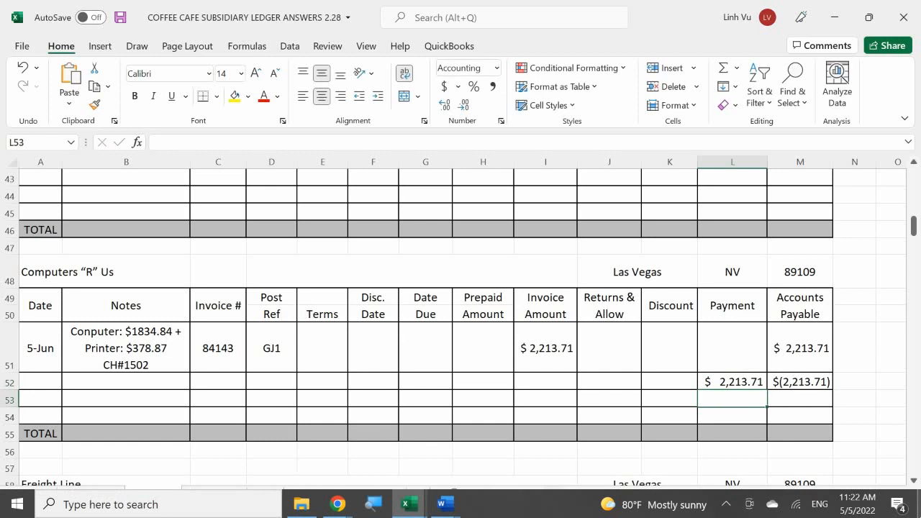
# Total the Accounts Payable column in M55 with a SUM of M51:M54.
pyautogui.click(815, 430)
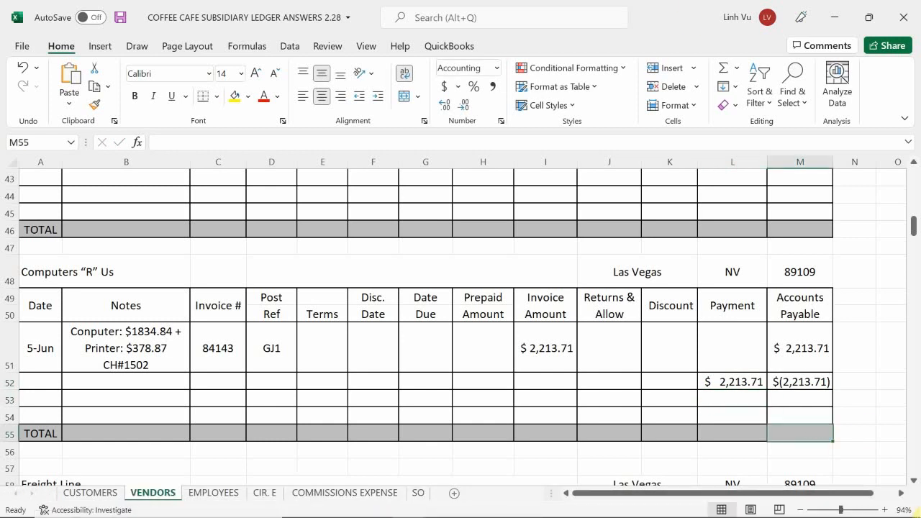
pyautogui.write('=si')
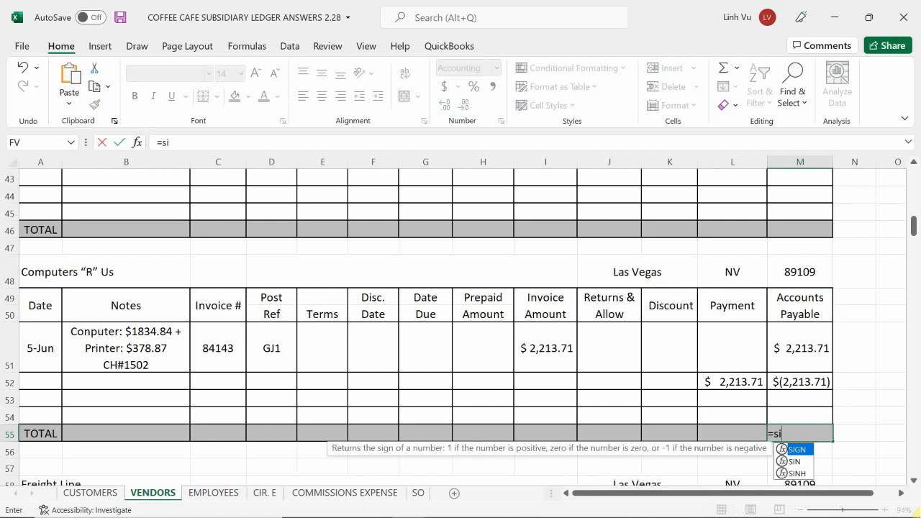
pyautogui.press('BackSpace')
pyautogui.write('um')
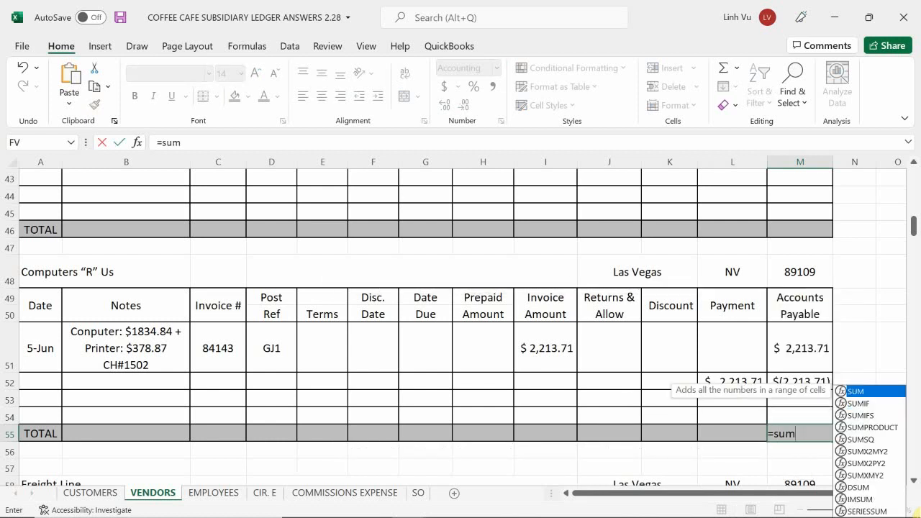
pyautogui.write('(')
pyautogui.moveTo(799, 416); pyautogui.dragTo(801, 338)
pyautogui.press('Return')
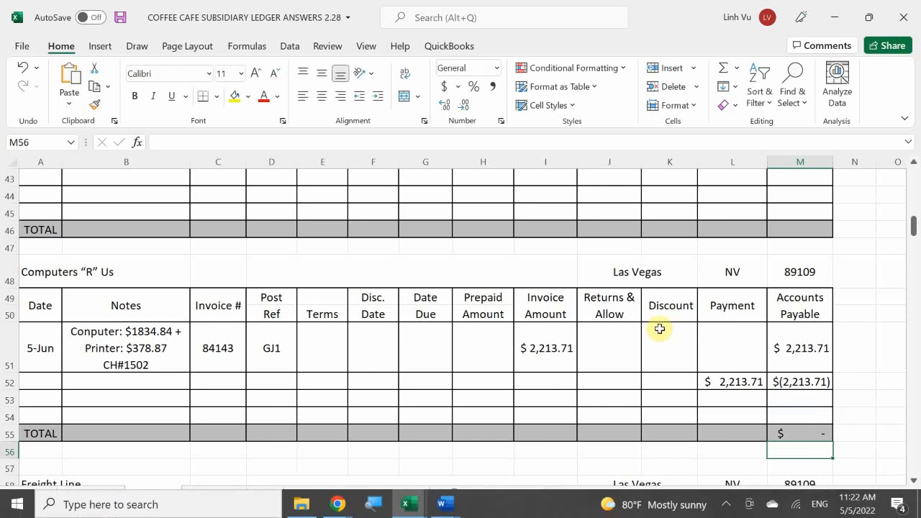
# Clear the payment amount from L52.
pyautogui.click(730, 381)
pyautogui.doubleClick(732, 382)
pyautogui.press('BackSpace')
pyautogui.press('BackSpace')
pyautogui.press('BackSpace')
pyautogui.press('Delete')
pyautogui.press('Delete')
pyautogui.press('Delete')
pyautogui.press('Delete')
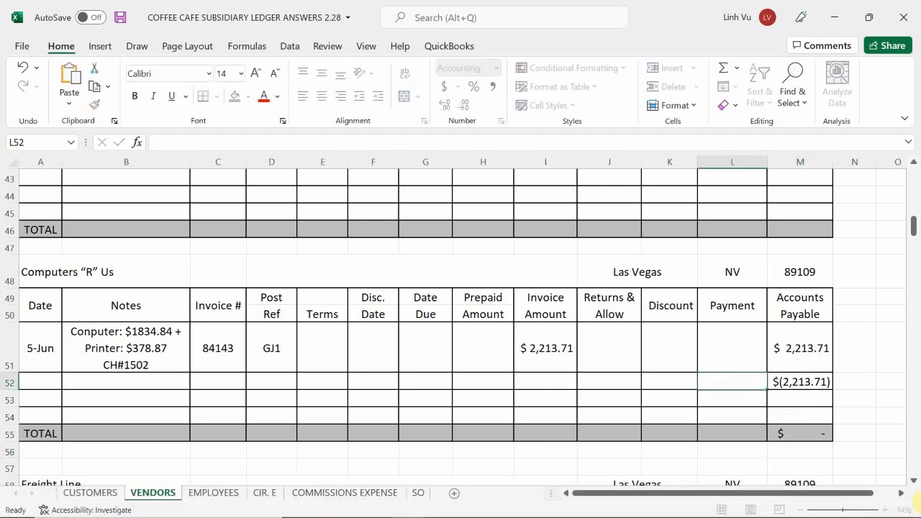
# Enter 2213.71 as the payment in L51 of the Computers “R” Us account.
pyautogui.press('Return')
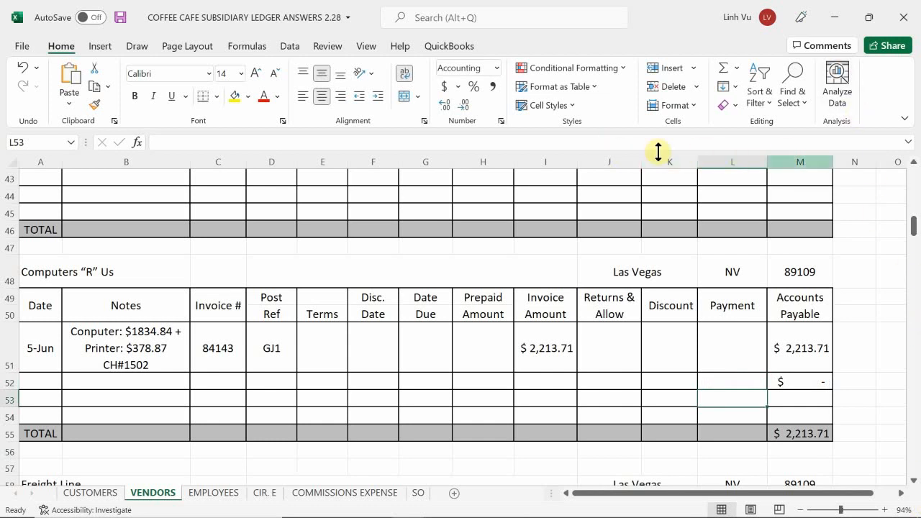
pyautogui.click(723, 344)
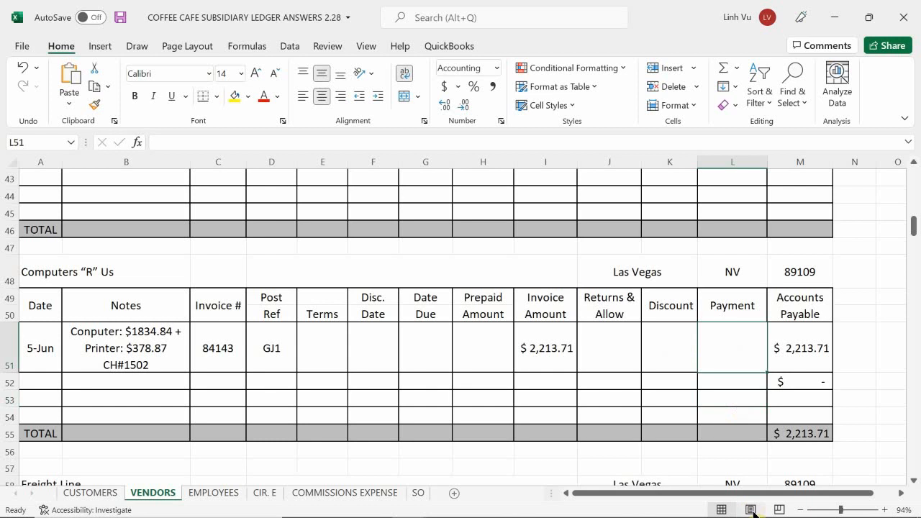
pyautogui.write('2,213.71')
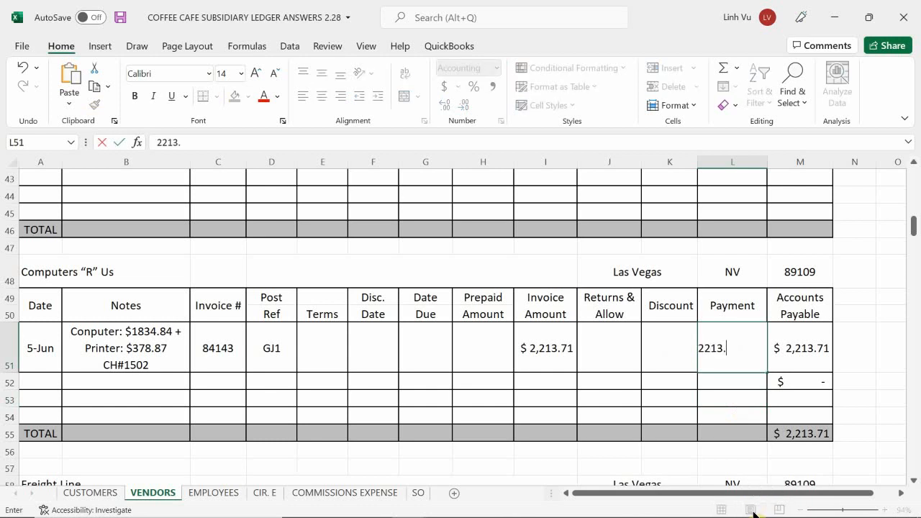
pyautogui.press('Return')
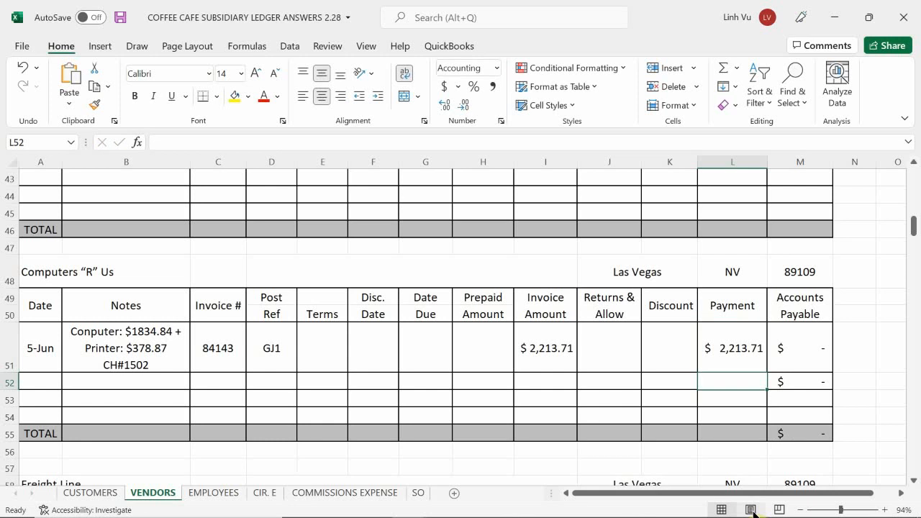
# Switch to the Coffee Café document in Word and highlight the "5 June, Wednesday" heading above the liability insurance transaction in yellow.
pyautogui.moveTo(470, 514)
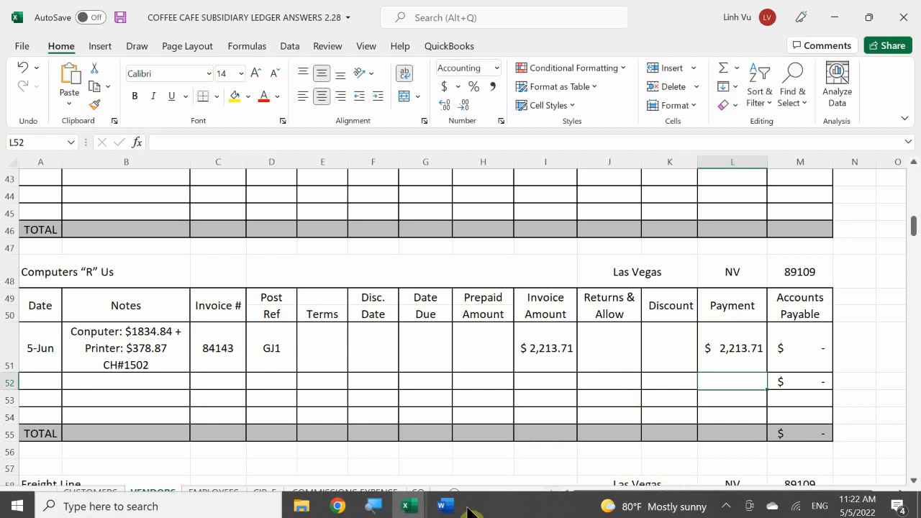
pyautogui.moveTo(445, 504)
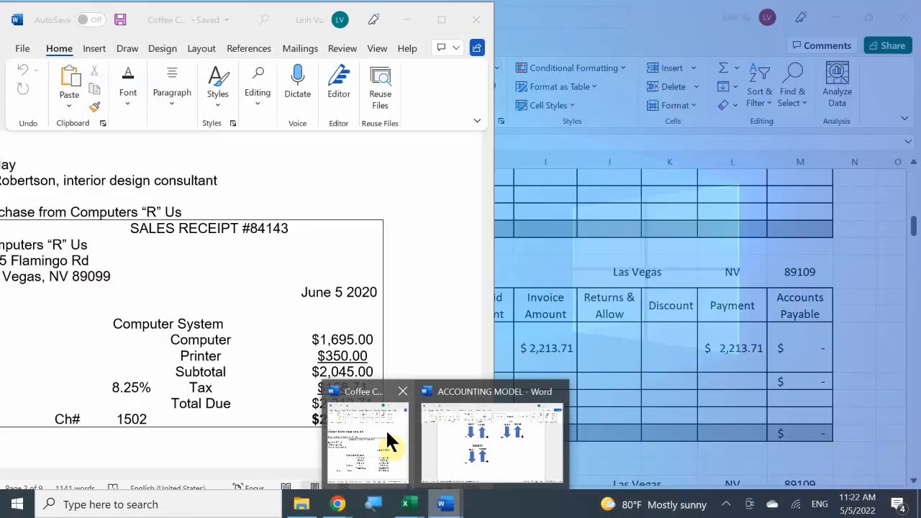
pyautogui.click(385, 428)
pyautogui.scroll(-5, 261, 292)
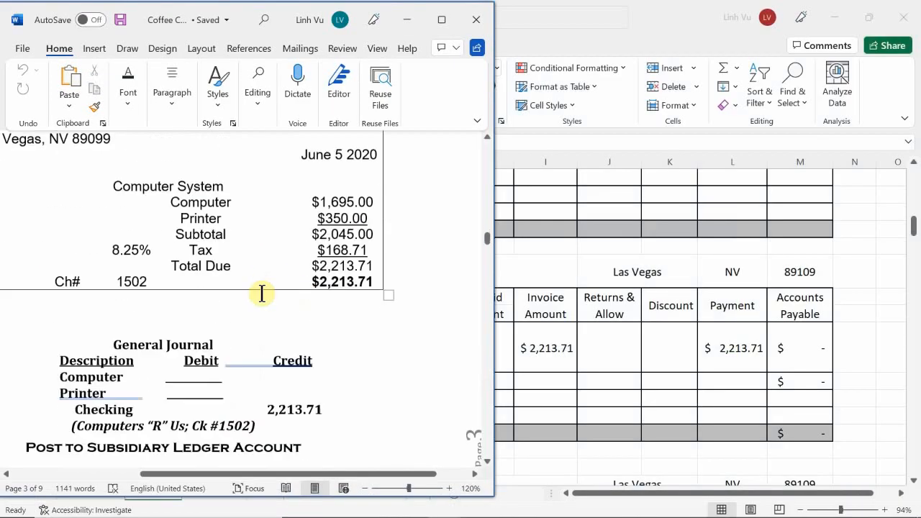
pyautogui.moveTo(232, 280); pyautogui.dragTo(194, 281)
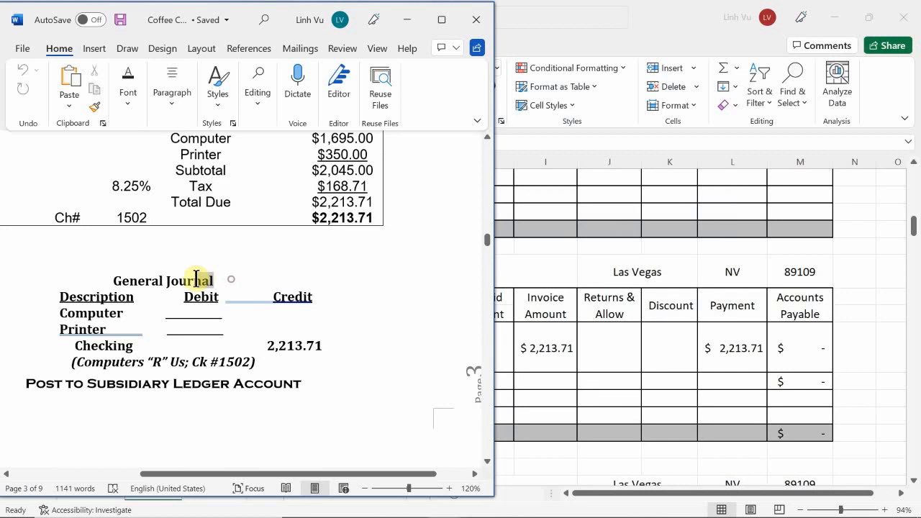
pyautogui.scroll(-5, 123, 259)
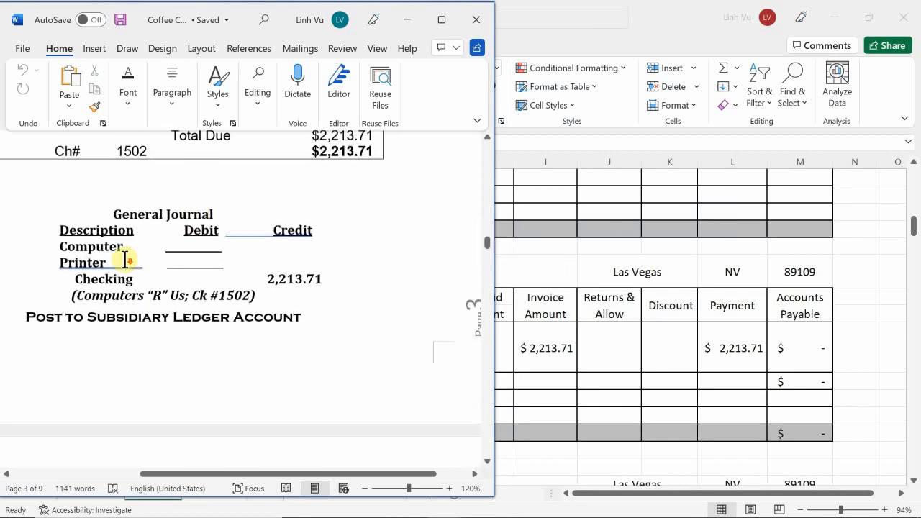
pyautogui.scroll(-3, 139, 277)
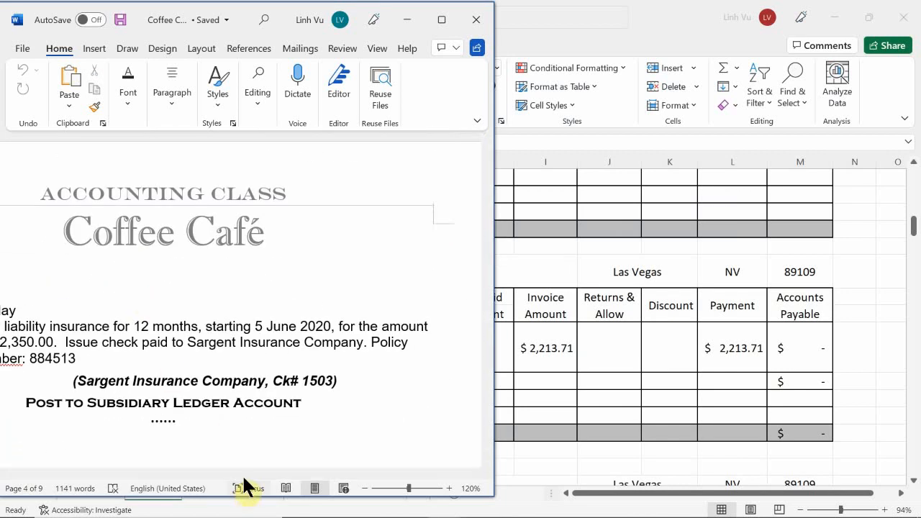
pyautogui.moveTo(236, 475); pyautogui.dragTo(117, 470)
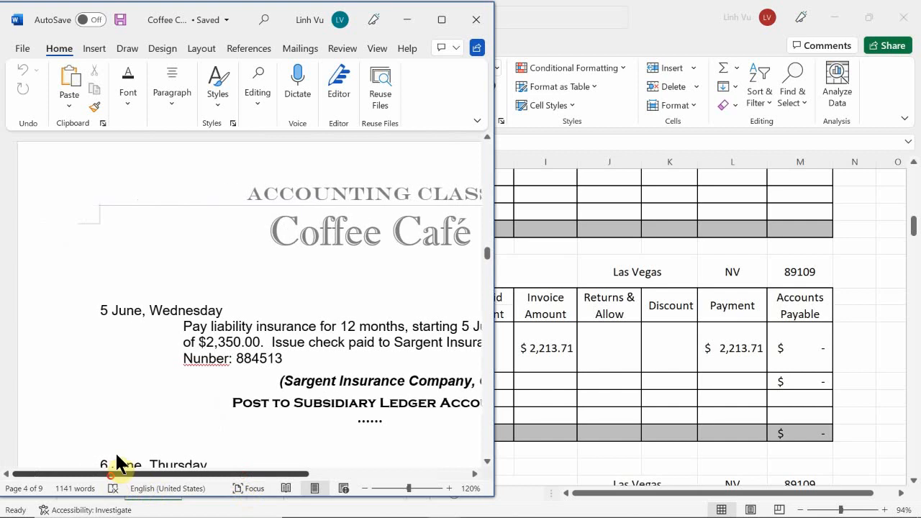
pyautogui.moveTo(258, 310); pyautogui.dragTo(97, 305)
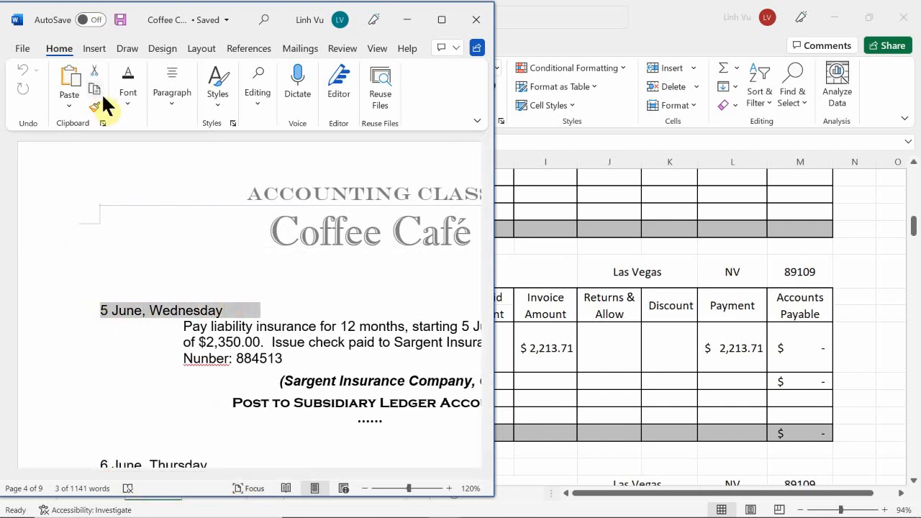
pyautogui.click(122, 93)
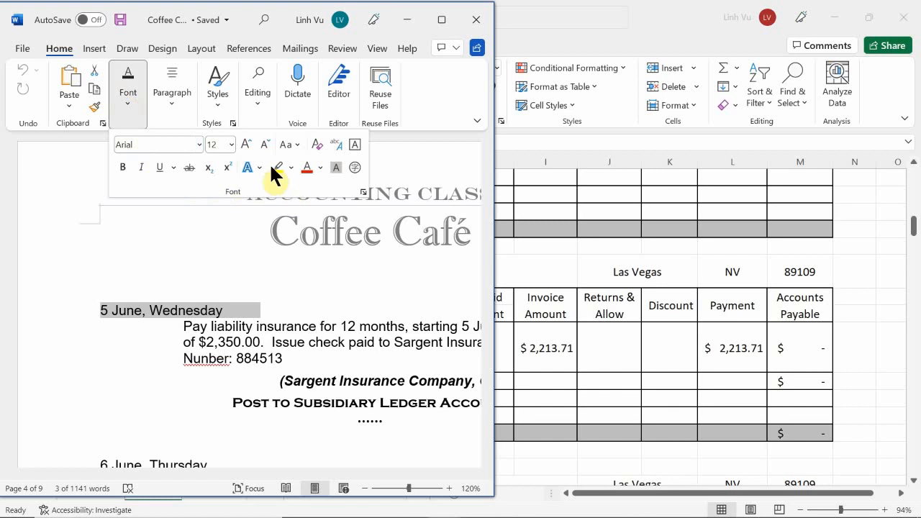
pyautogui.click(276, 167)
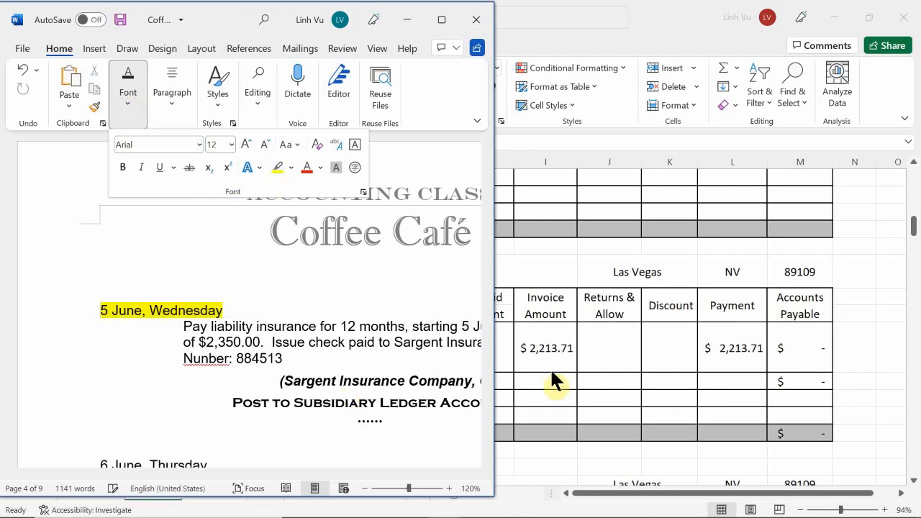
pyautogui.moveTo(737, 515)
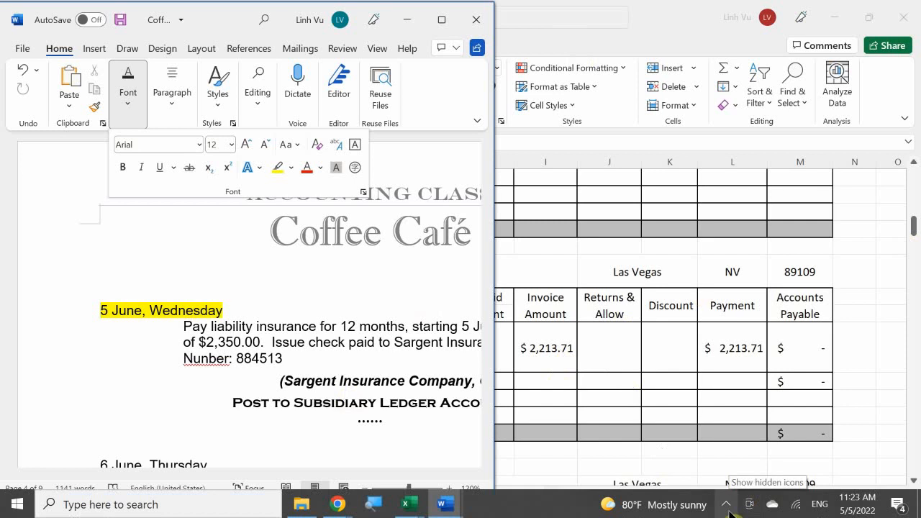
pyautogui.click(727, 508)
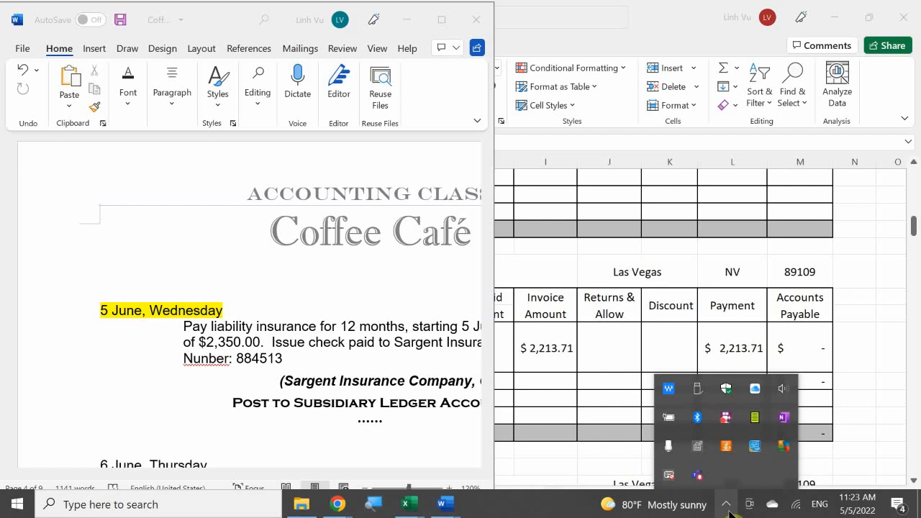
pyautogui.rightClick(727, 420)
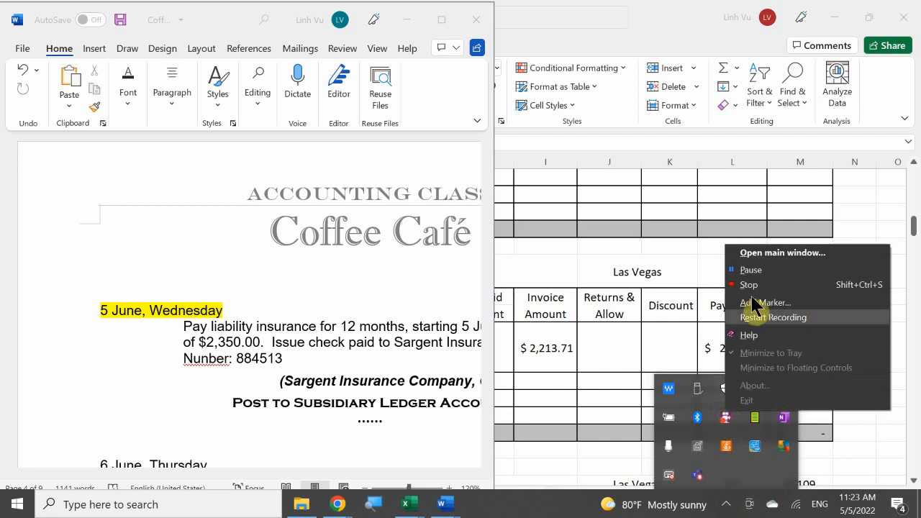